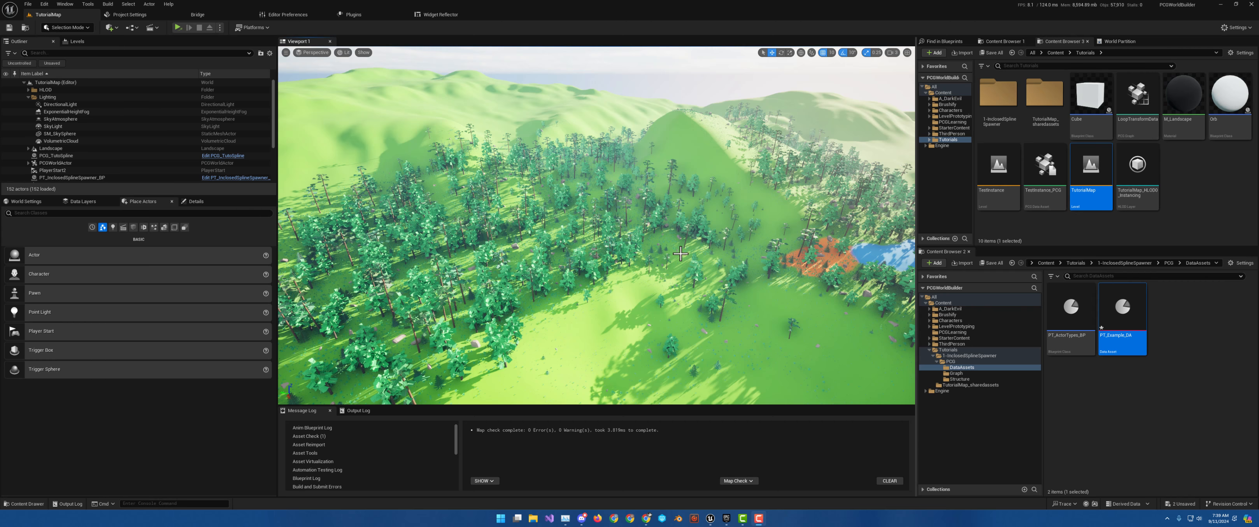
right_drag(680, 254, 684, 220)
key(w)
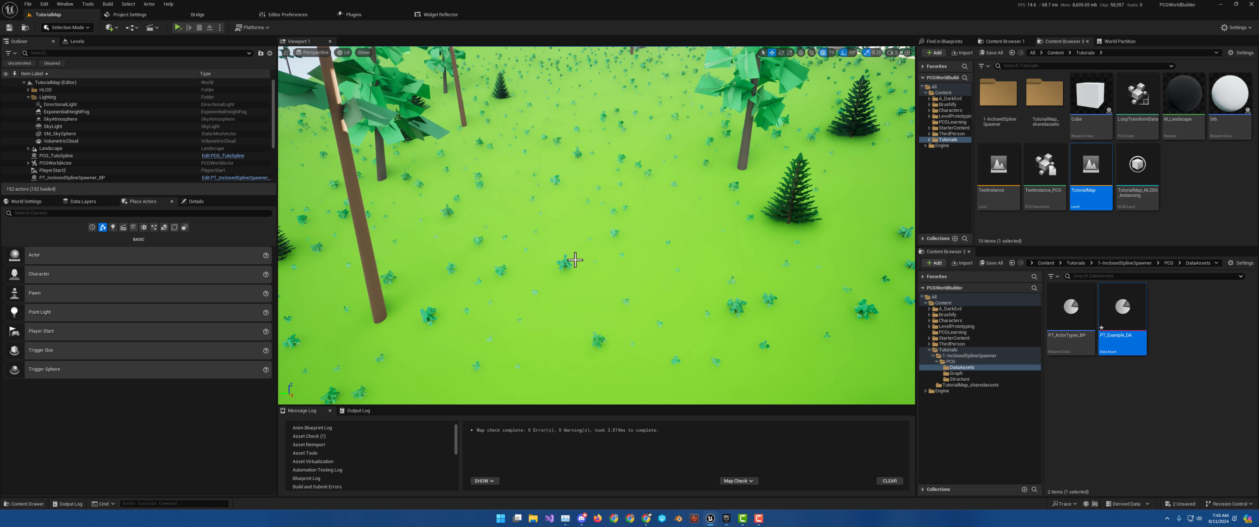
right_drag(671, 264, 775, 267)
key(s)
key(s)
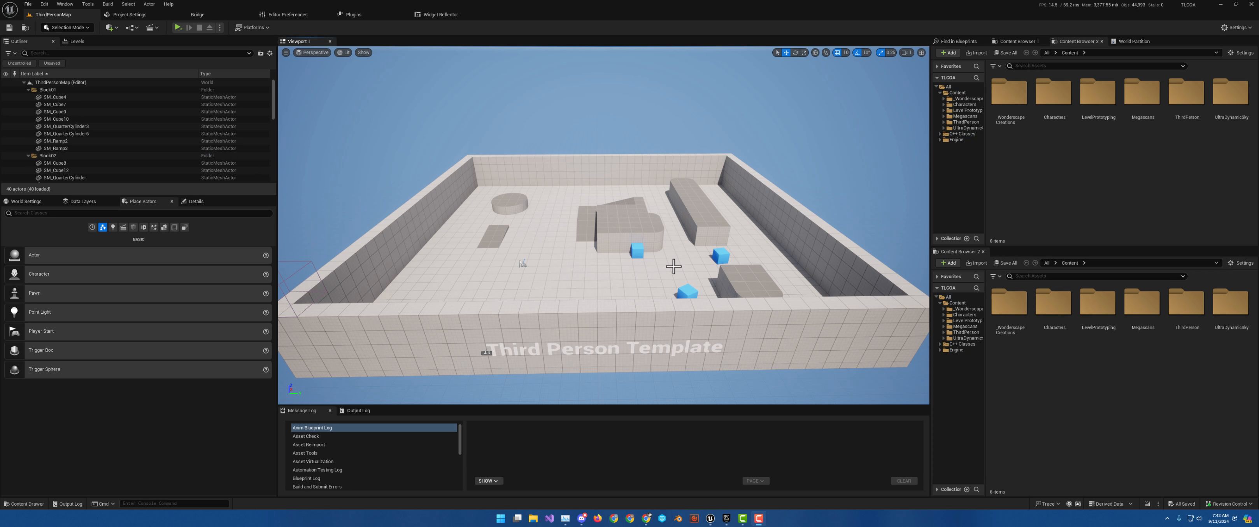
right_drag(668, 236, 635, 229)
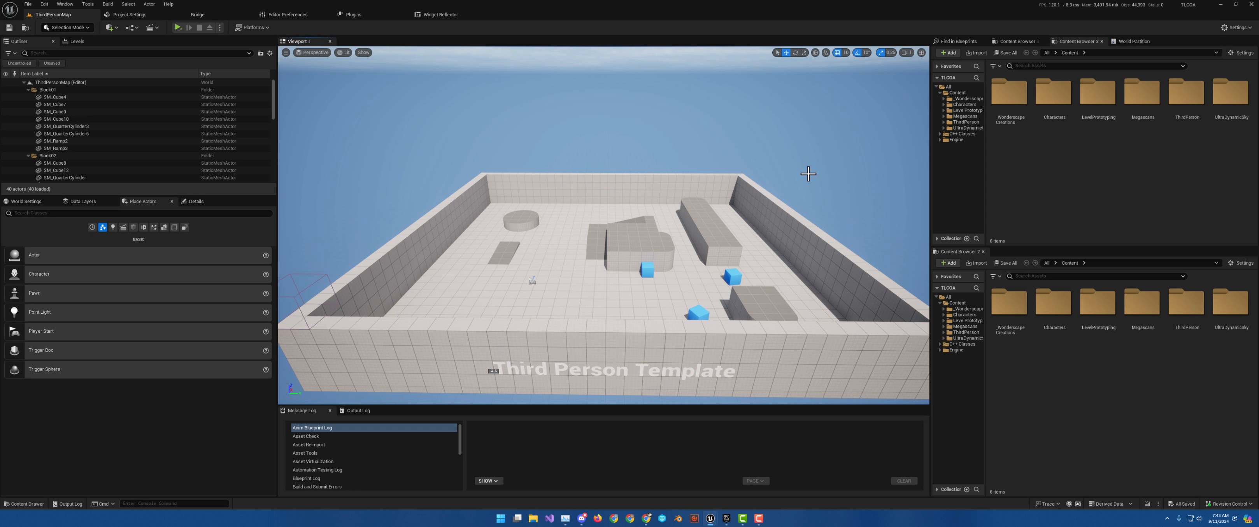
Create a new folder named PCG inside the _WonderscapeCreations content folder.
double_click(1009, 90)
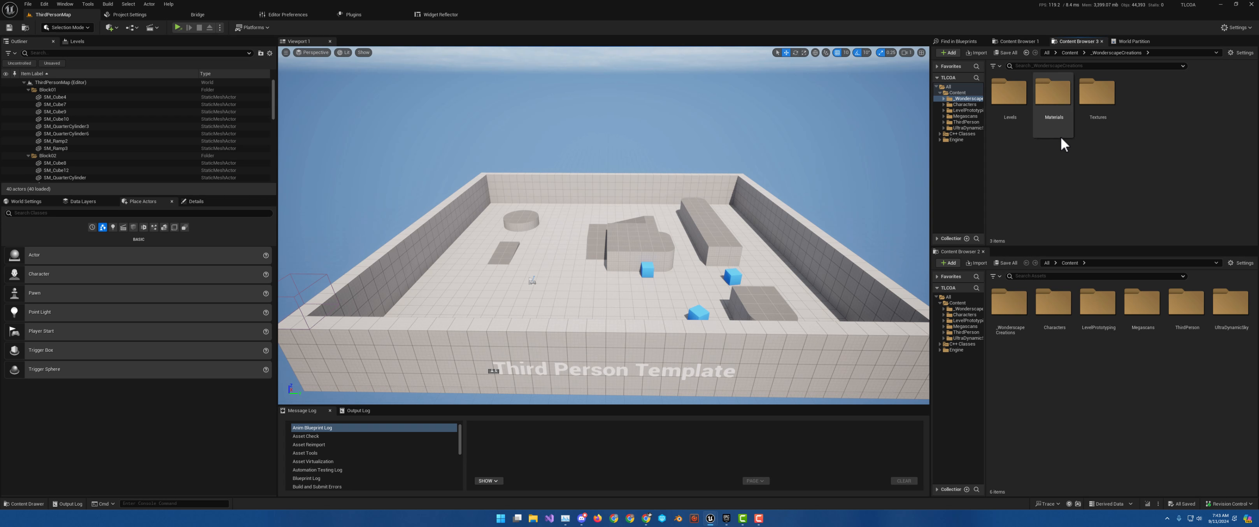
right_click(1026, 156)
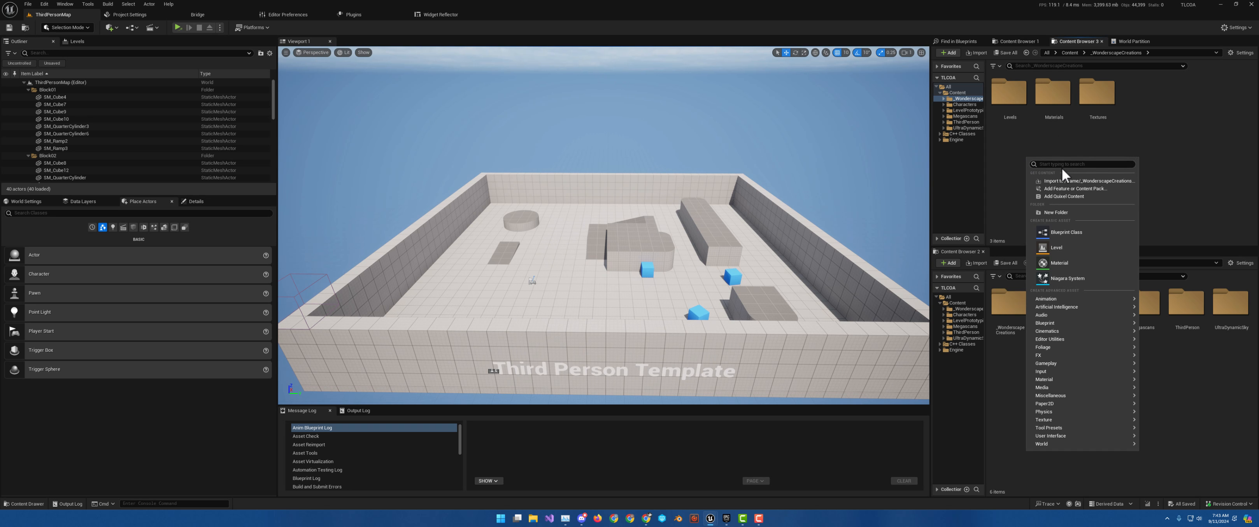
click(1062, 212)
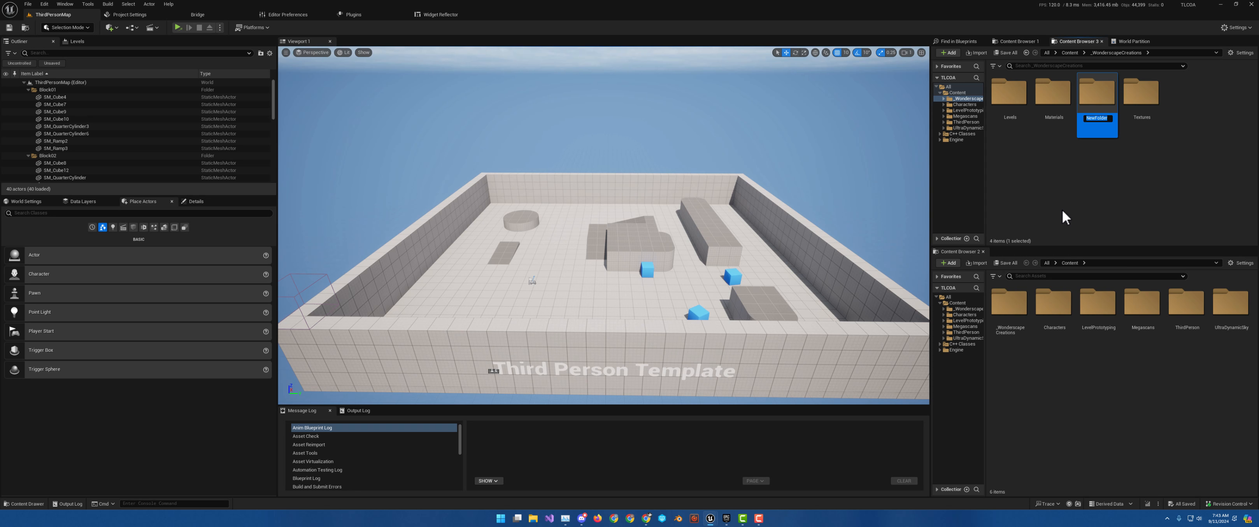
text(PCG)
key(Return)
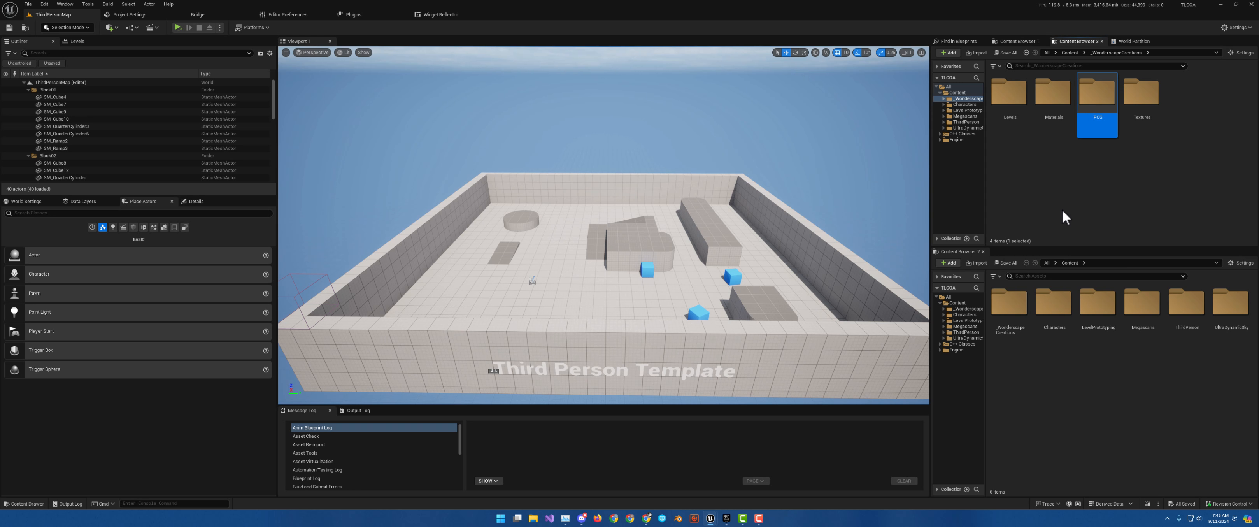
Create a subfolder named Data inside the PCG folder.
double_click(1091, 90)
right_click(1053, 107)
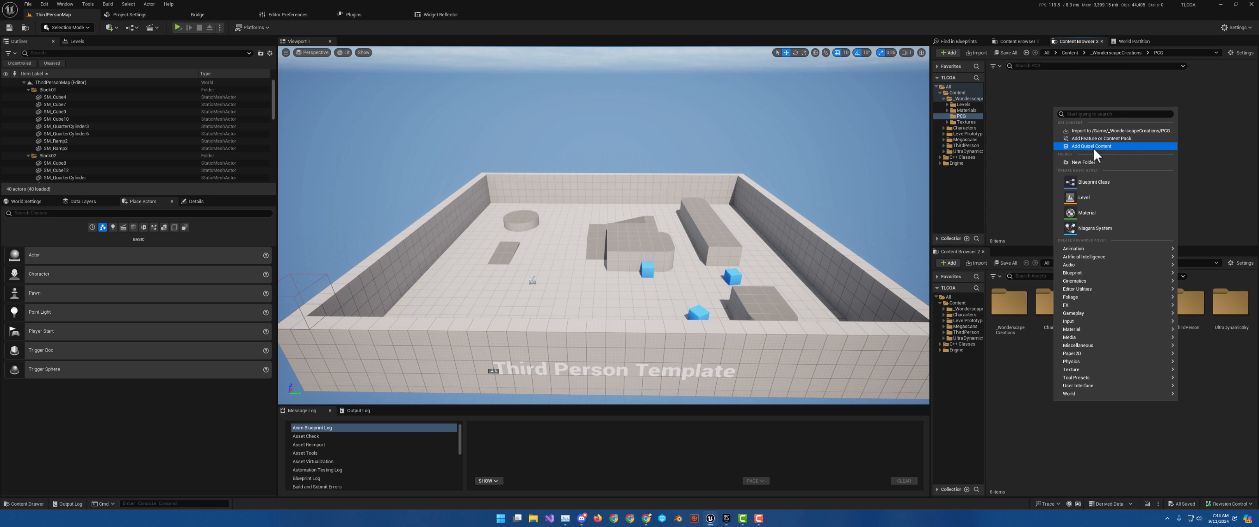
click(1096, 159)
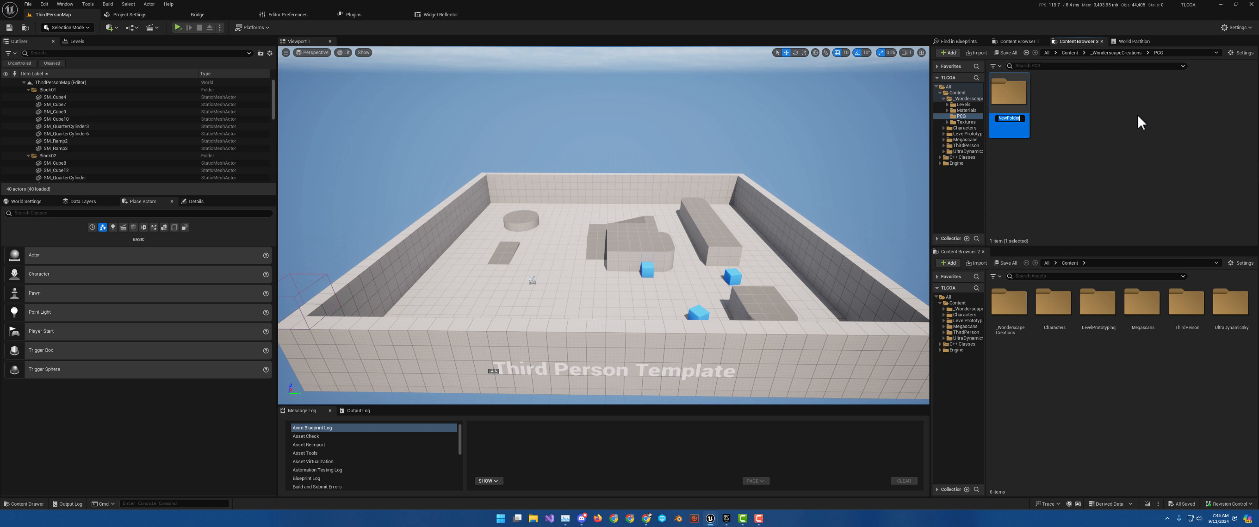
text(Data)
key(Return)
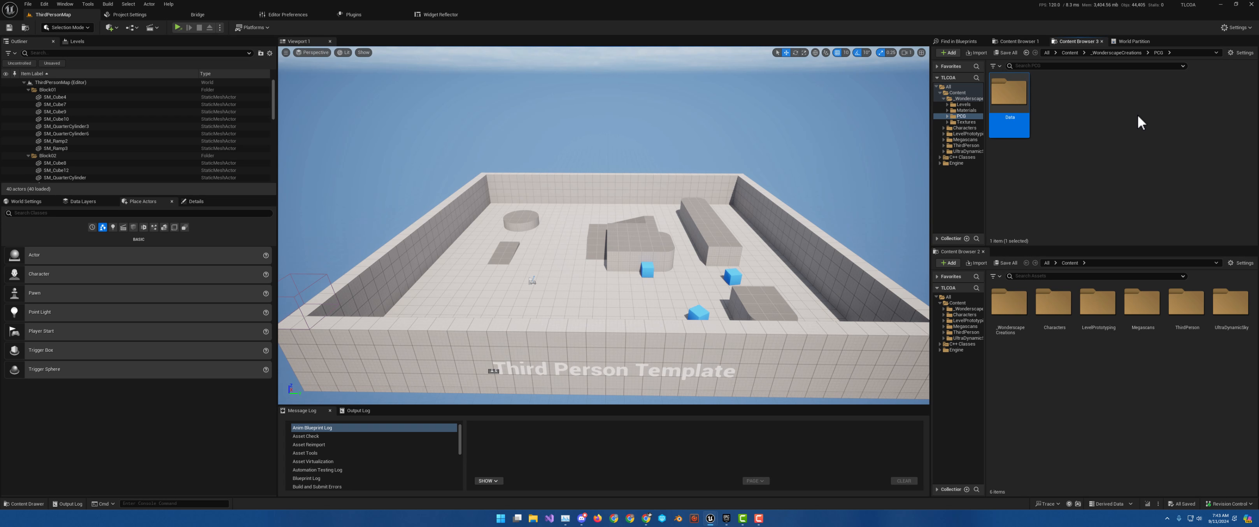
Create a subfolder named Structs inside the Data folder.
double_click(1014, 91)
right_click(1022, 107)
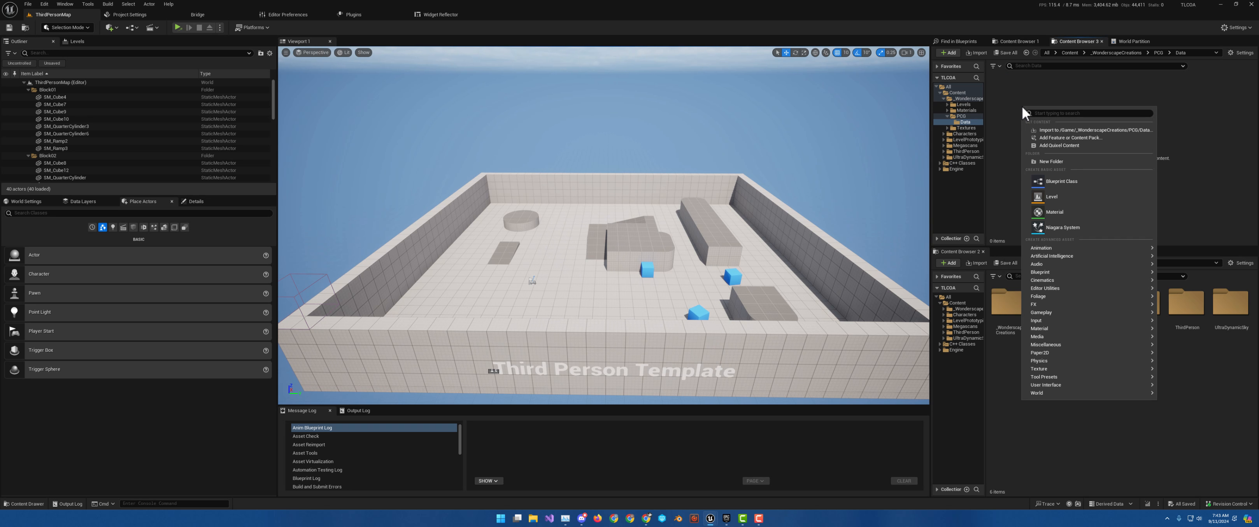
click(1058, 163)
text(Str)
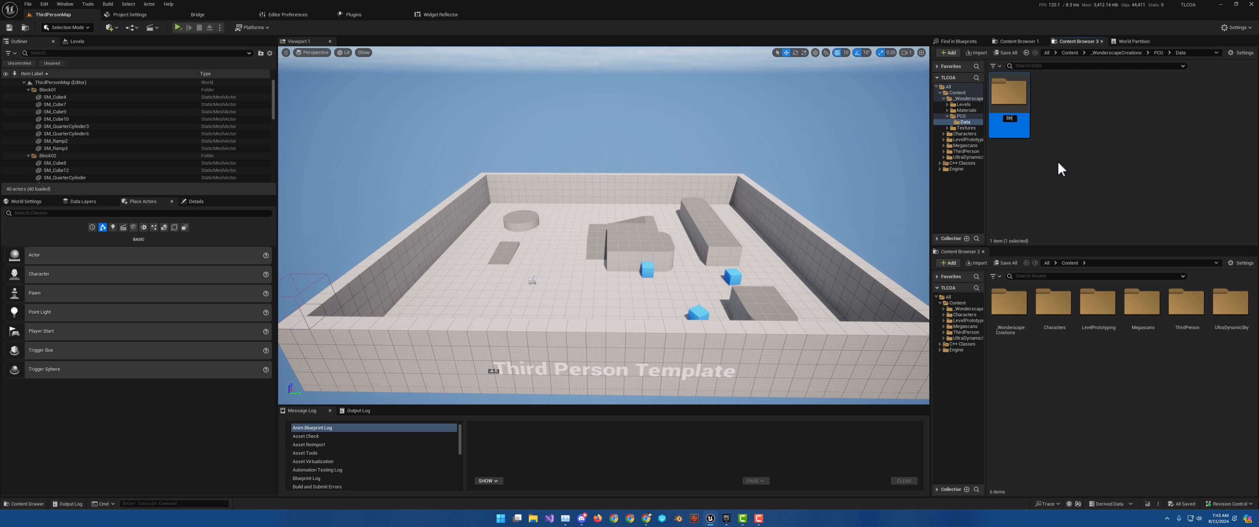
text(ucts)
key(Return)
Create a Structure asset in the Structs folder and name it S_Meshes_TLCOA.
double_click(1008, 95)
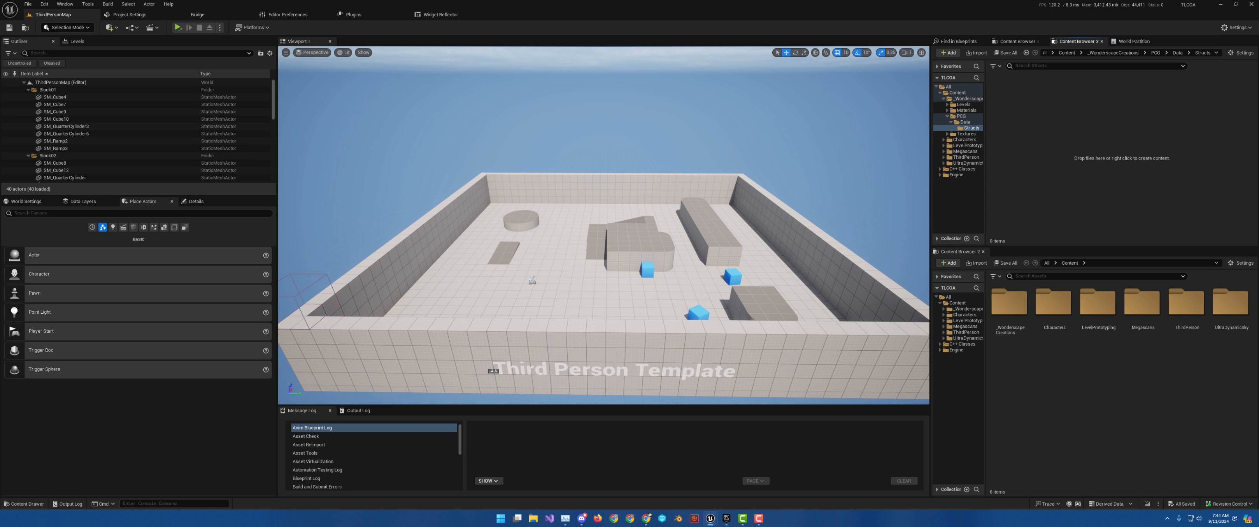
right_click(1018, 105)
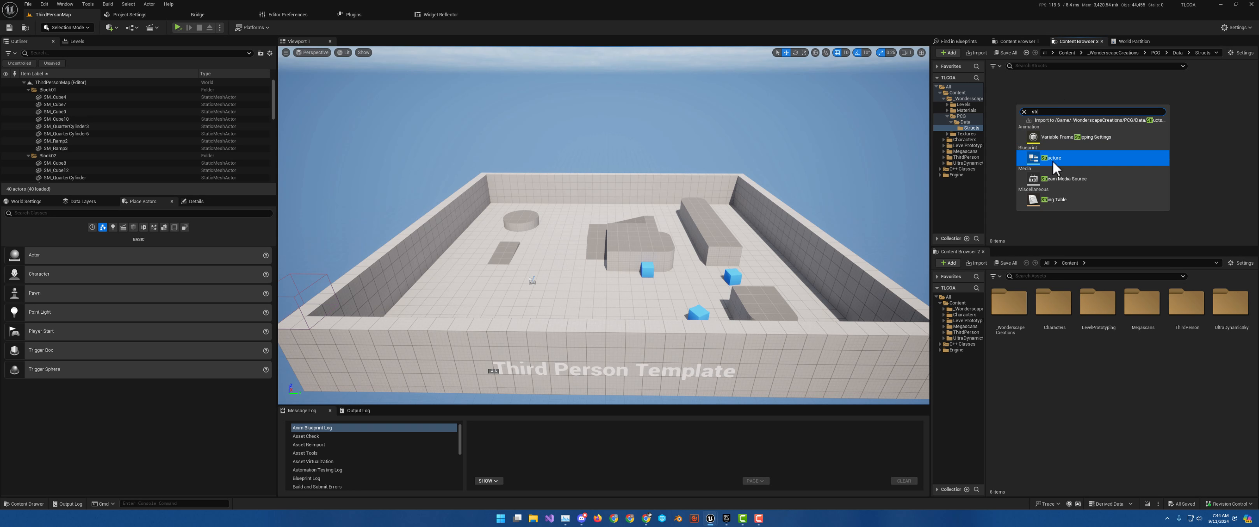
click(1052, 157)
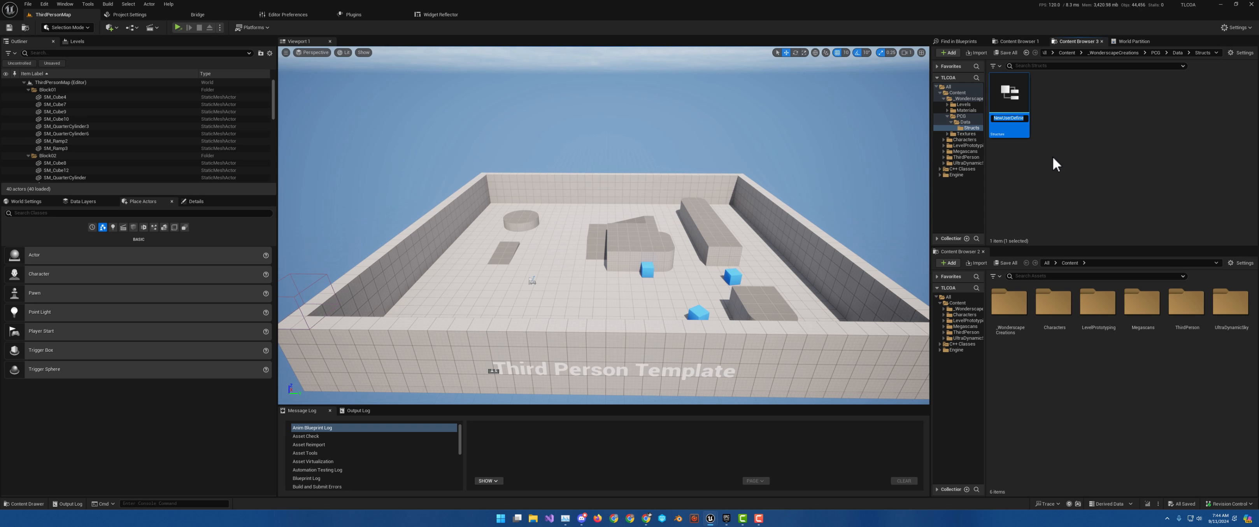
text(S)
text(_M)
text(eshes_PCG)
key(BackSpace)
key(BackSpace)
text(TLCOA)
key(Return)
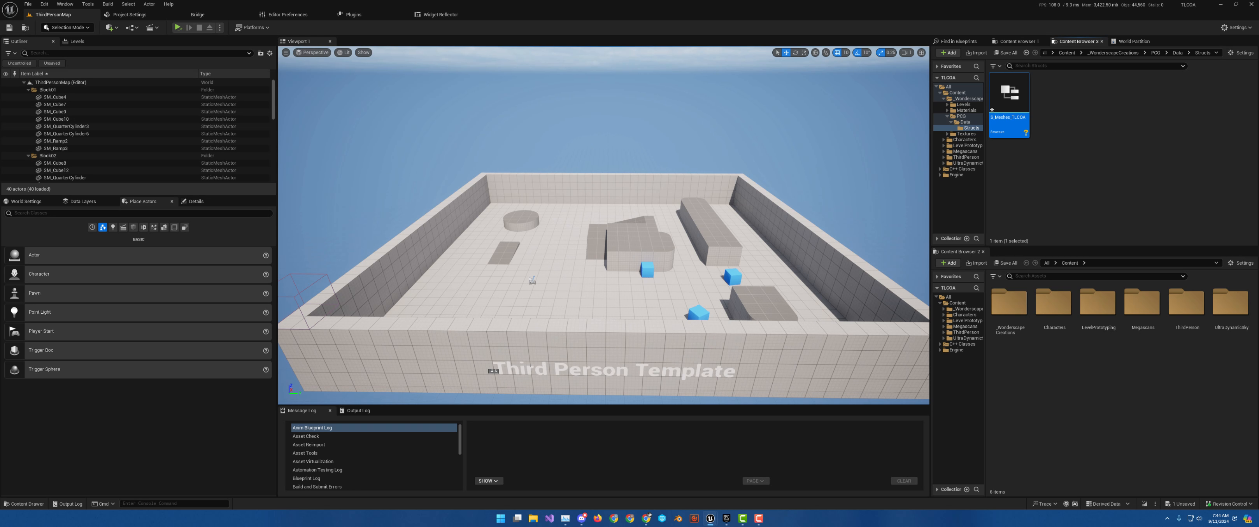
Open the S_Meshes_TLCOA structure, set its first variable's type to Name and rename the variable ID.
drag(0, 157, 677, 60)
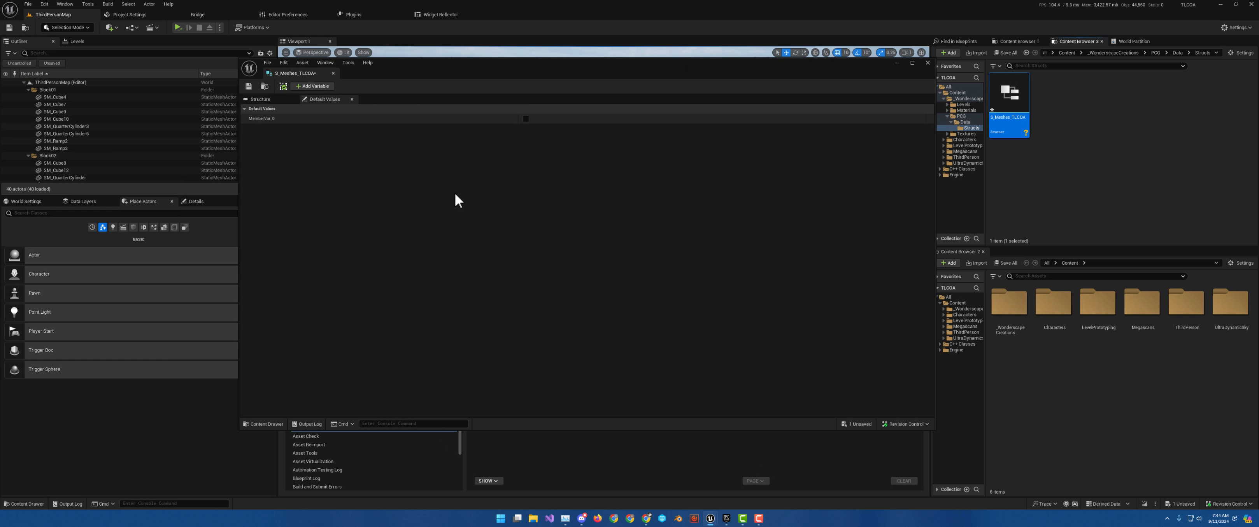
click(272, 99)
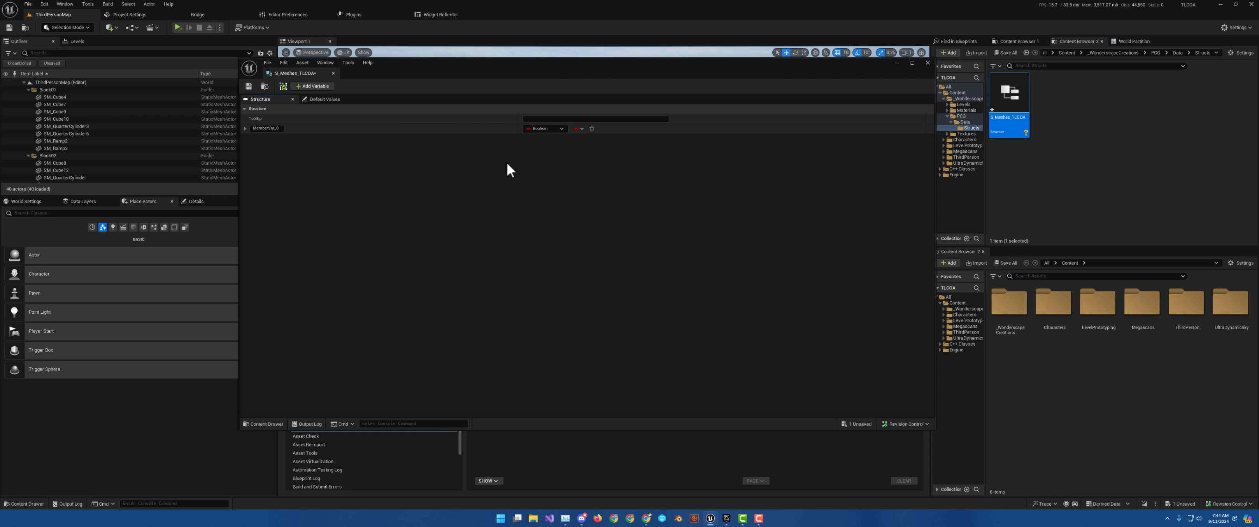
click(550, 129)
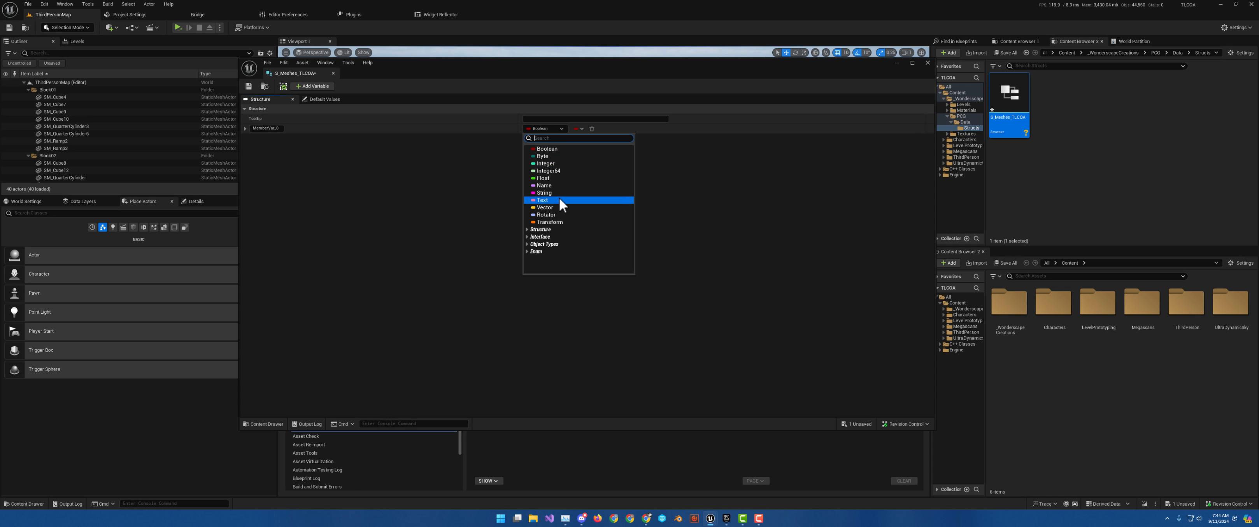
click(544, 186)
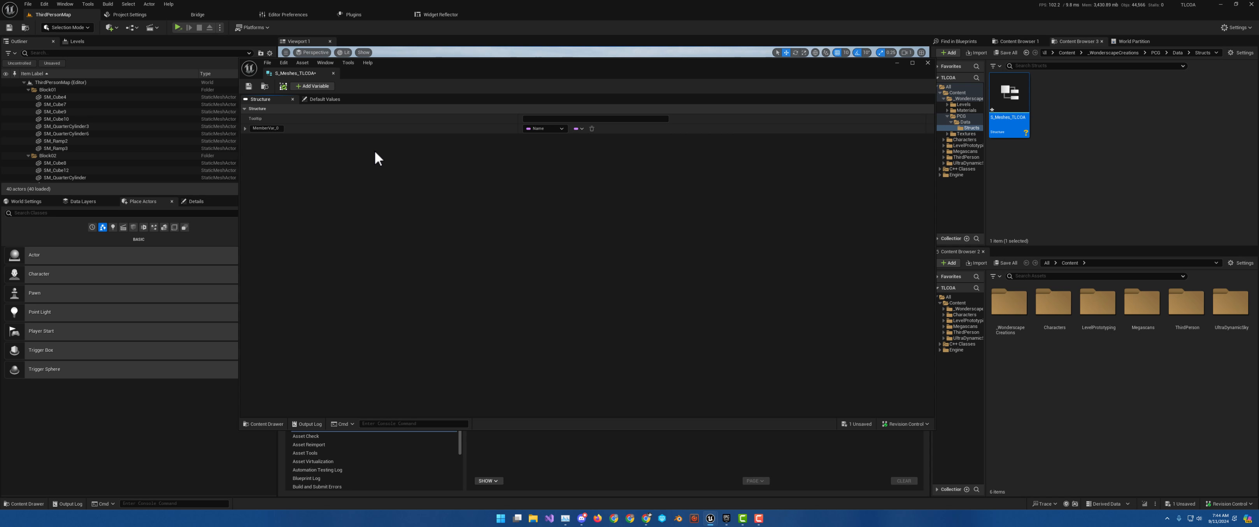
click(265, 128)
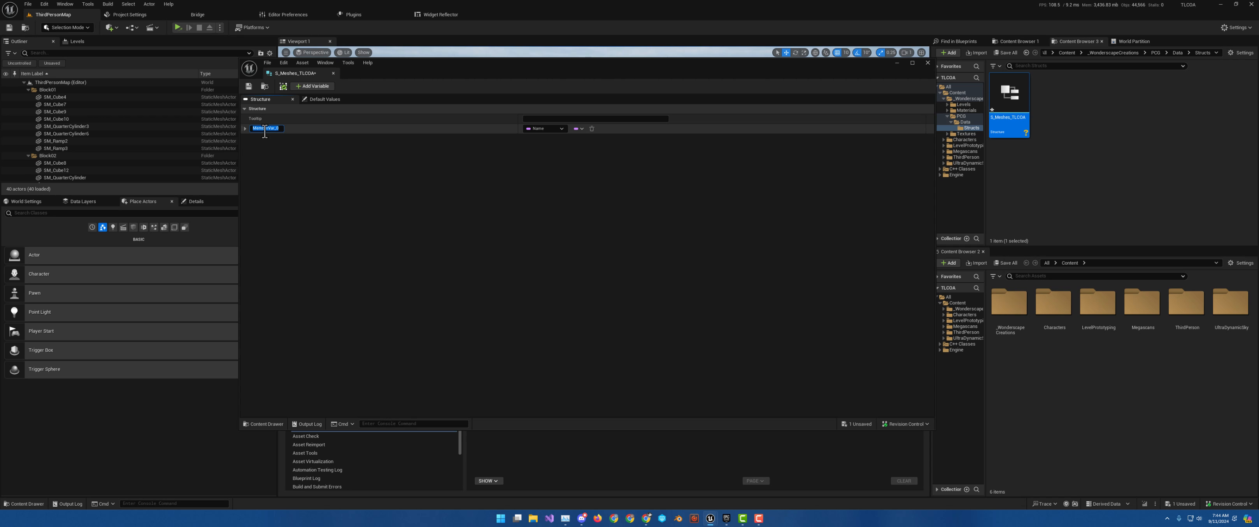
text(ID)
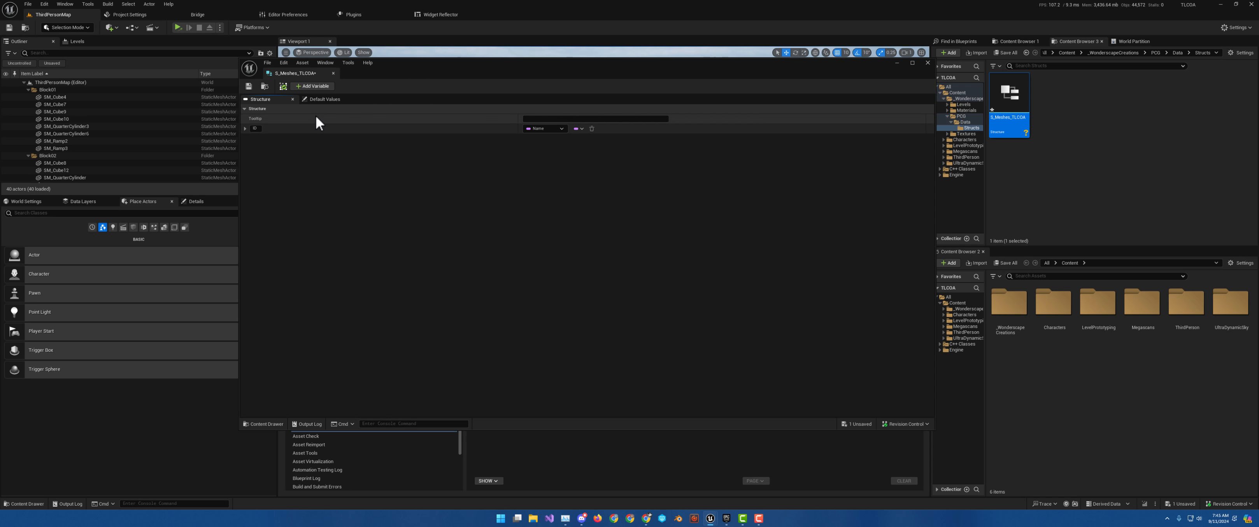
Add a second variable to the structure as a Static Mesh object reference and name it Mesh.
click(316, 86)
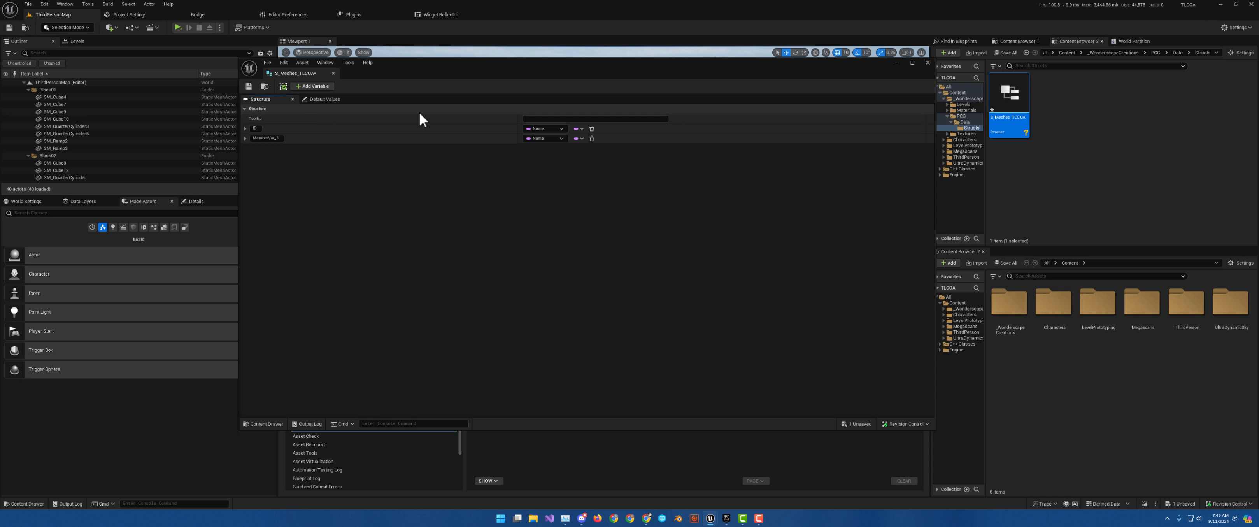
click(550, 138)
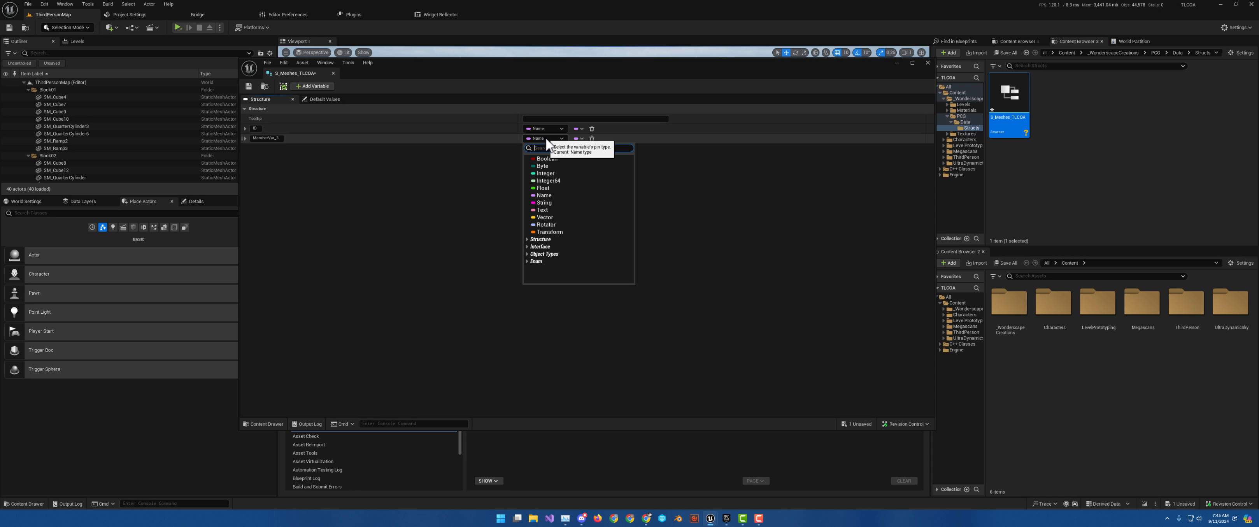
text(Stati)
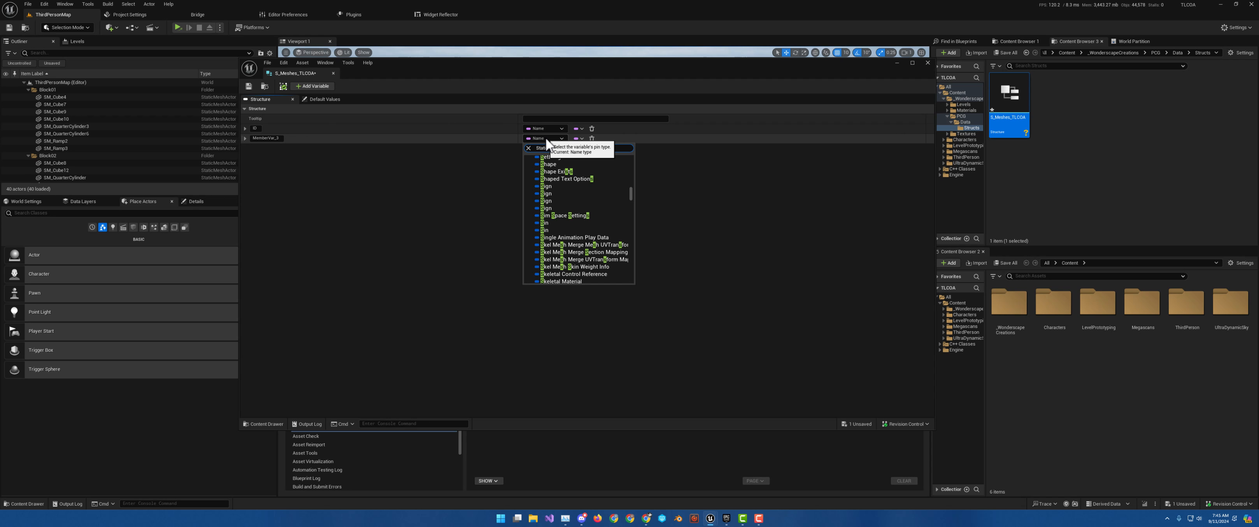
text(c mesh)
mouse_move(585, 257)
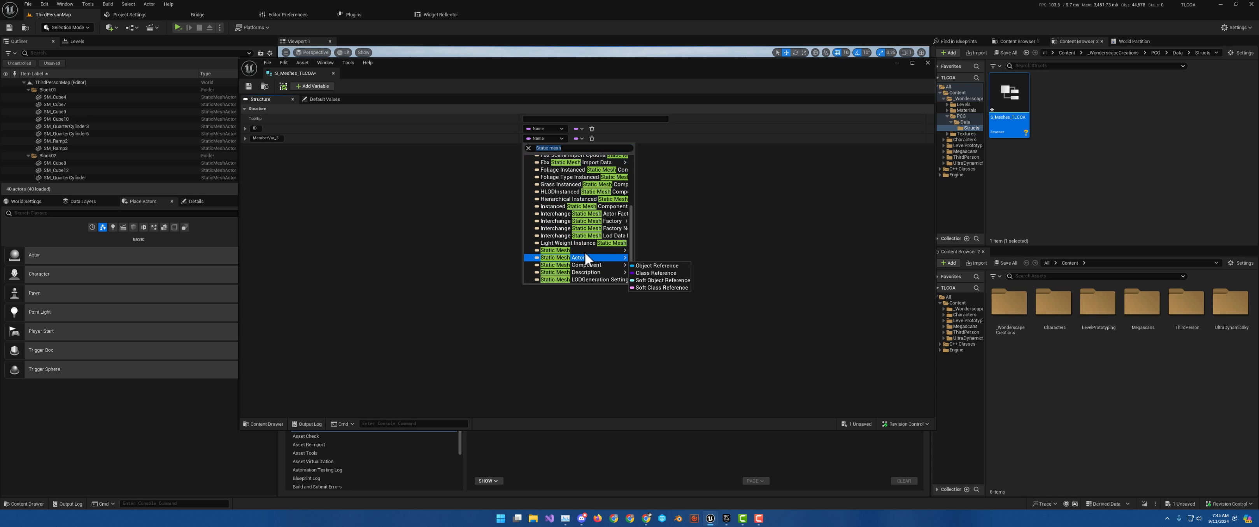
click(656, 258)
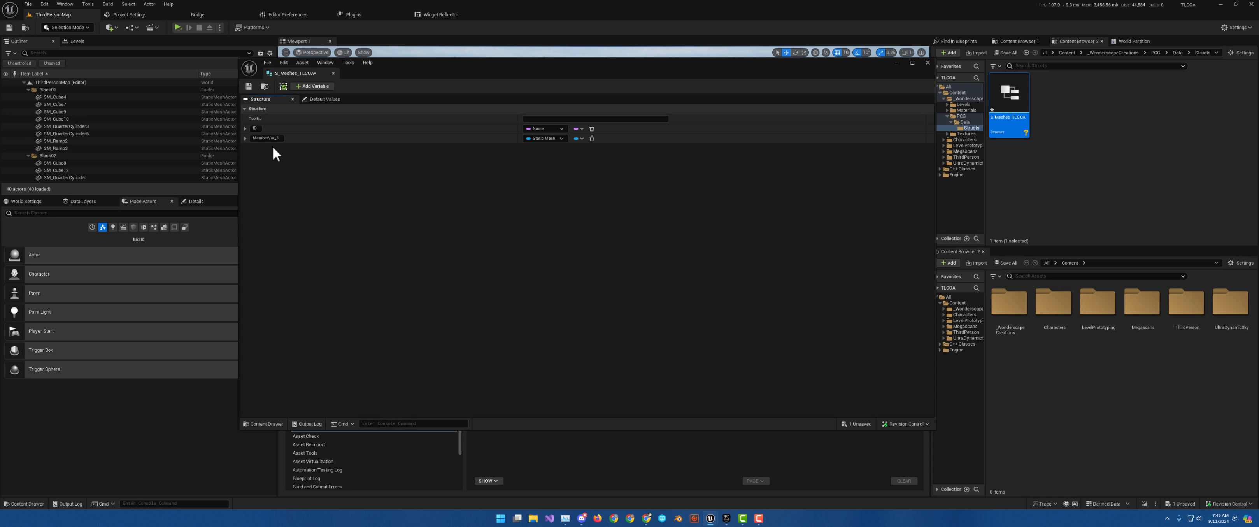
click(259, 138)
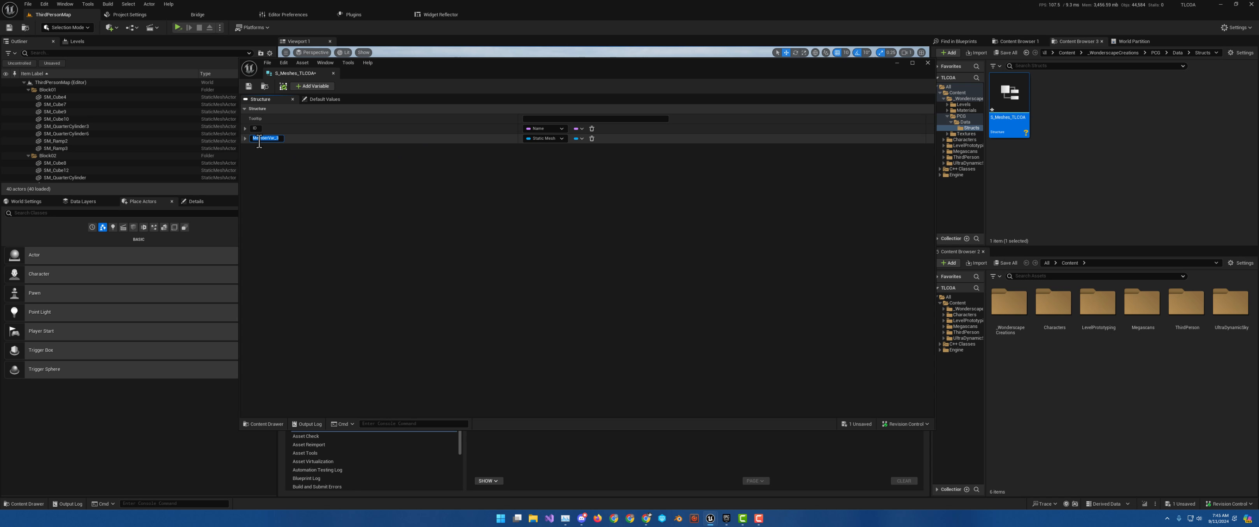
text(Mesh)
Add a third variable of type Float to the structure and name it Weight.
click(309, 86)
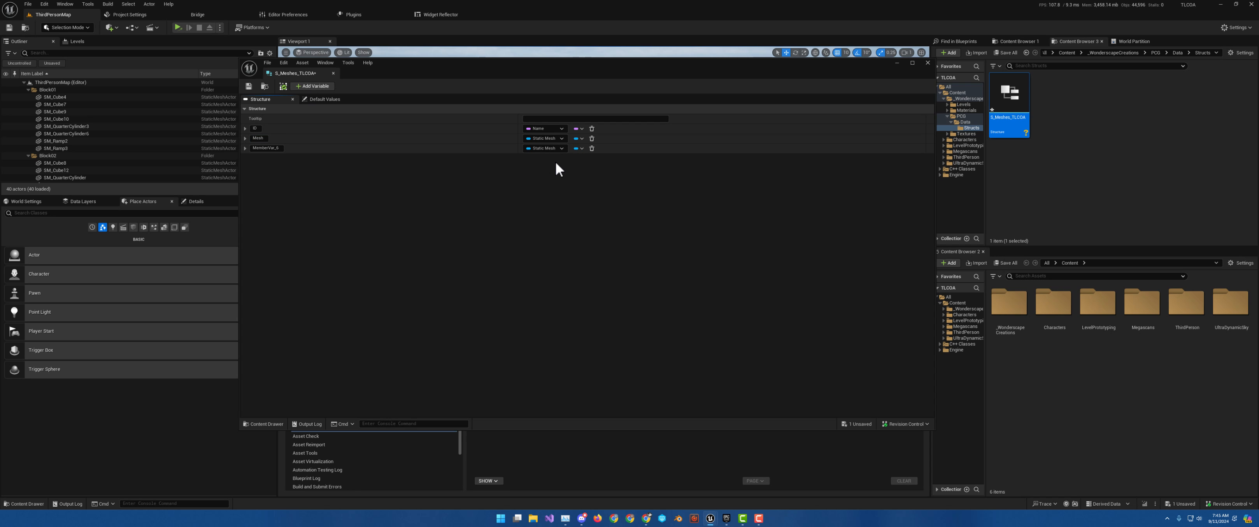
click(547, 149)
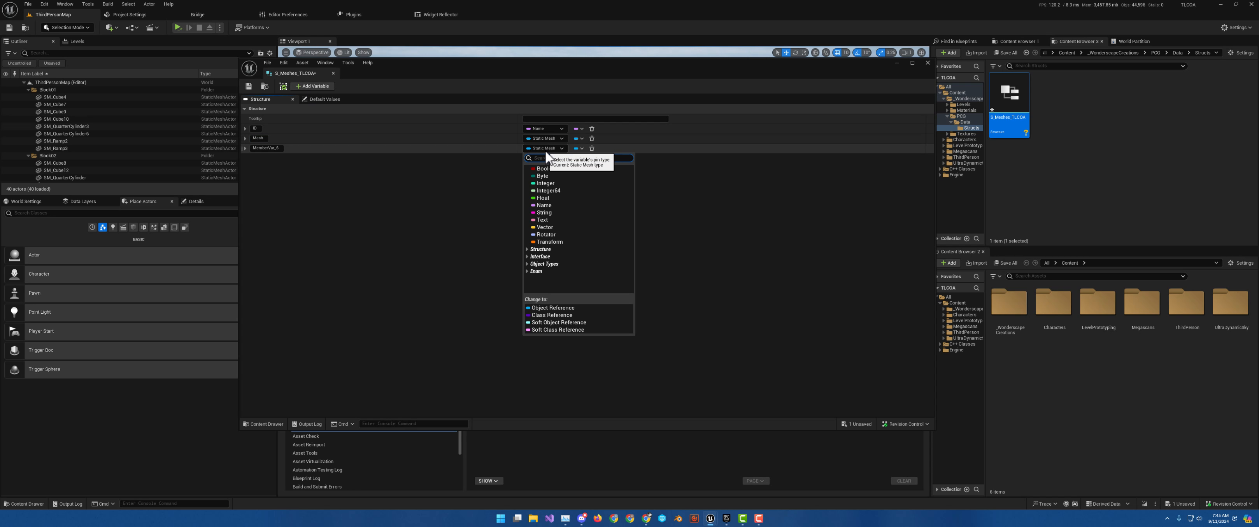
click(544, 197)
click(258, 149)
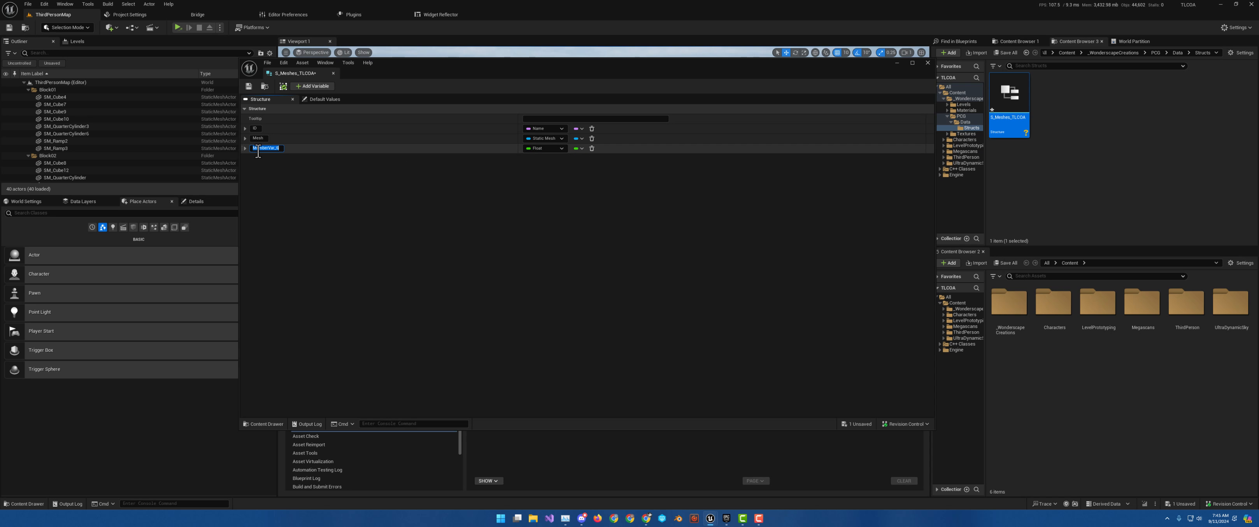
text(Weight)
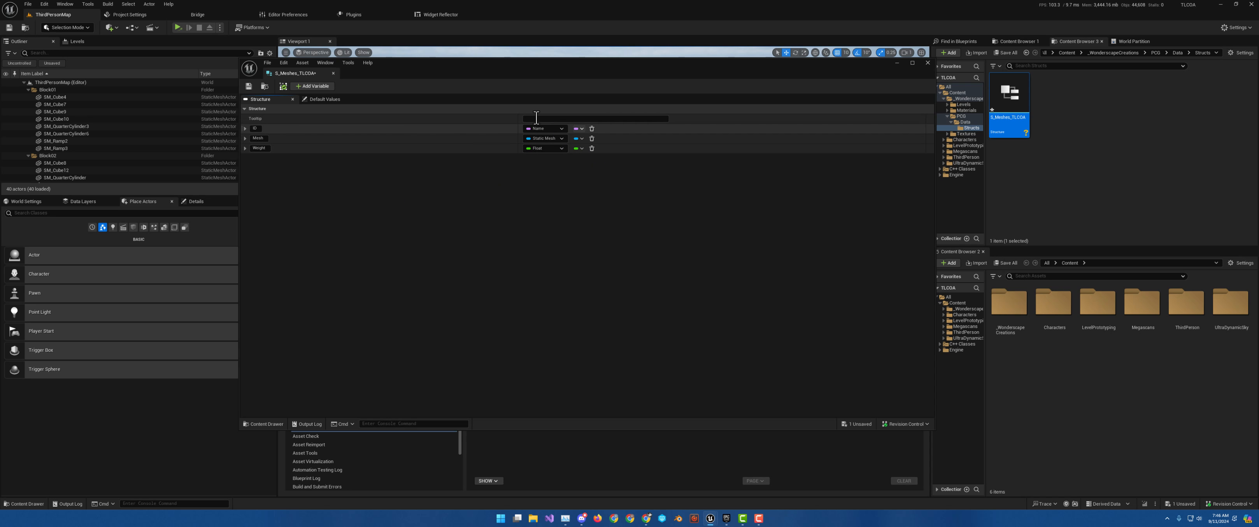
Add a fourth variable of type Boolean to the structure, name it HasCollision and save the structure.
click(307, 86)
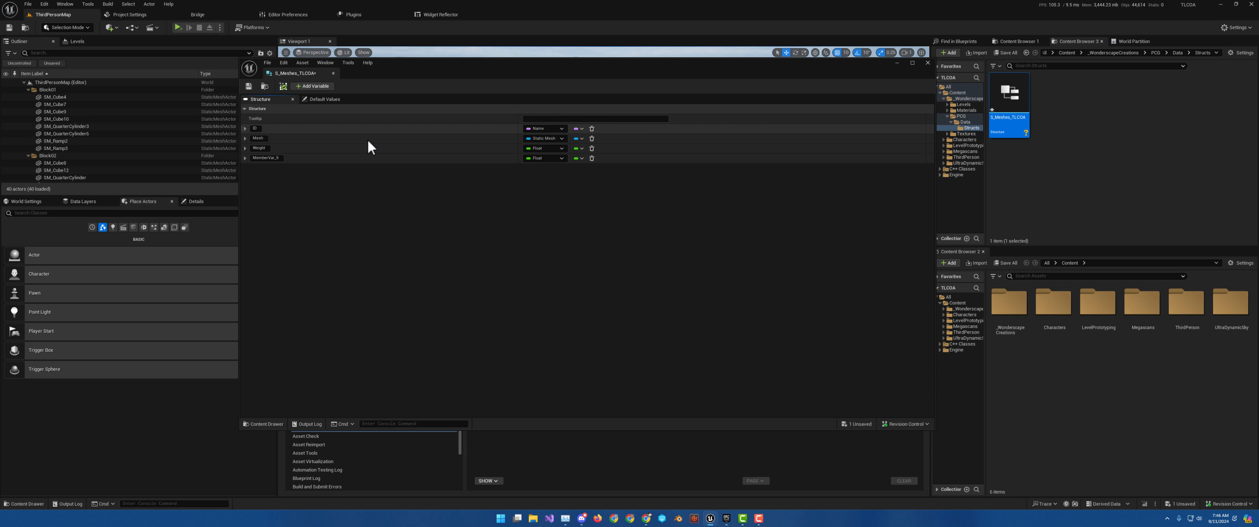
click(549, 159)
click(551, 180)
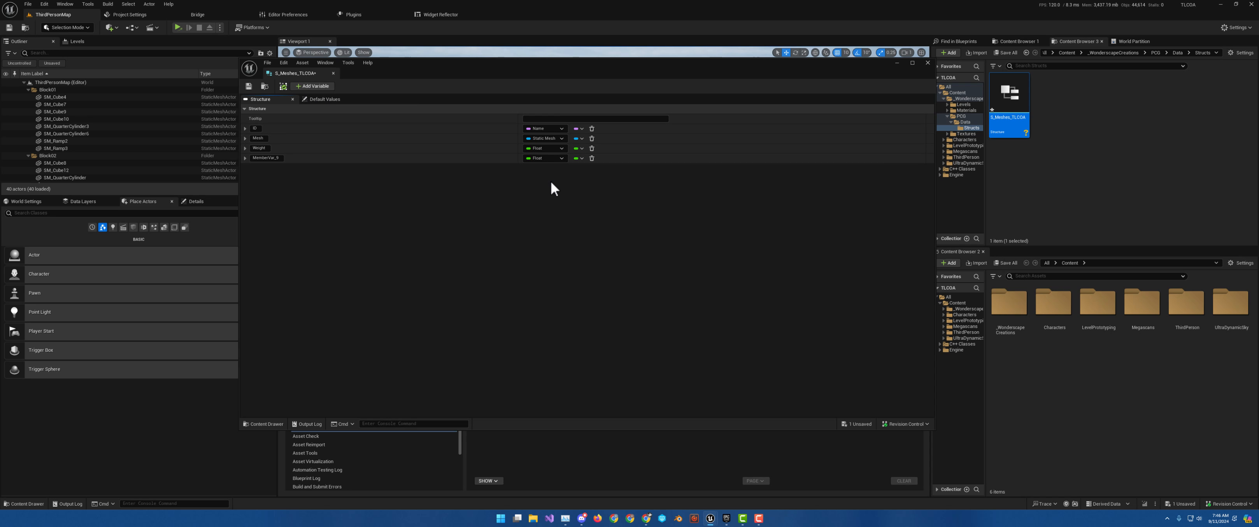
click(264, 158)
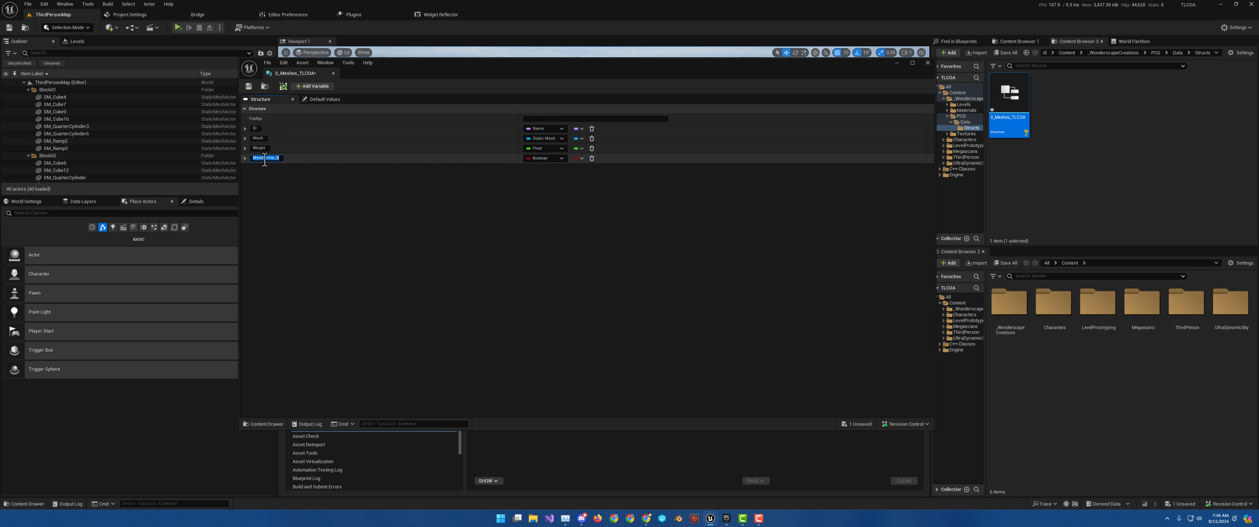
text(HasCollision)
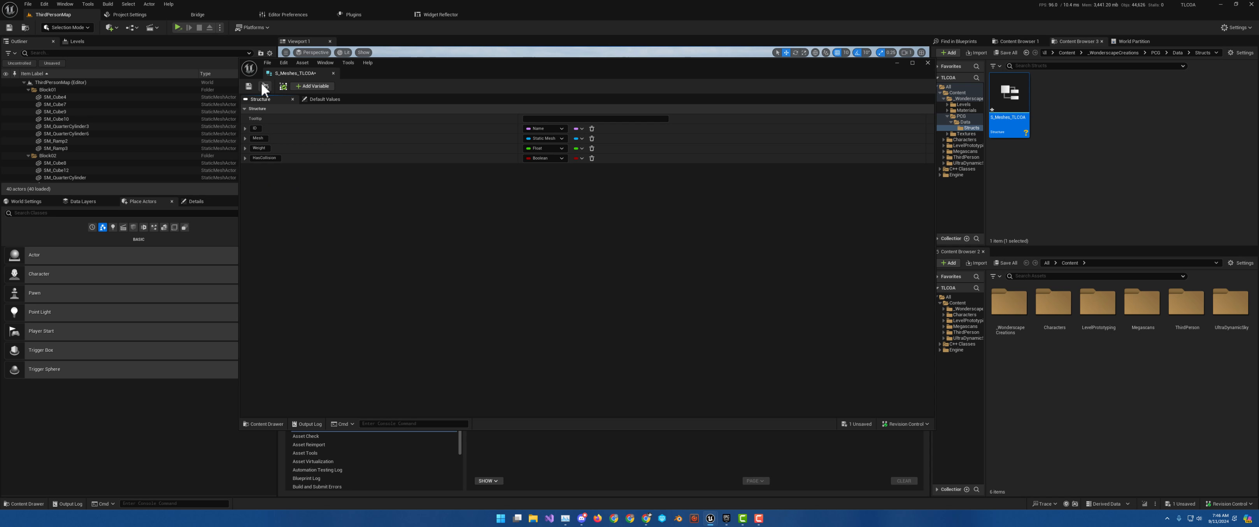
click(249, 87)
Set the default Weight to 1 and enable HasCollision by default, and save and close the mesh structure.
click(327, 99)
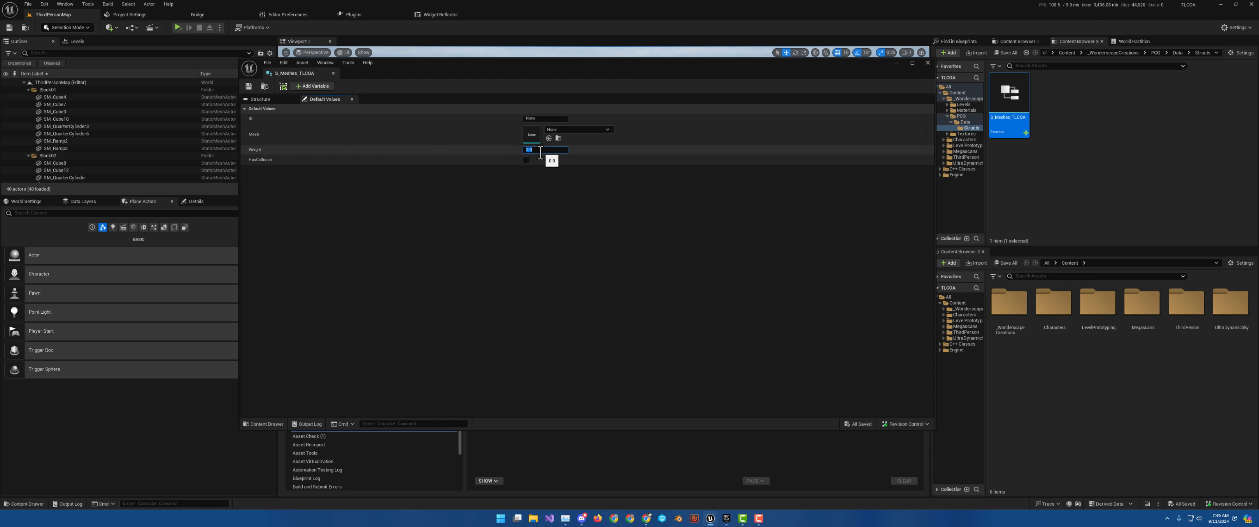
text(1)
key(Return)
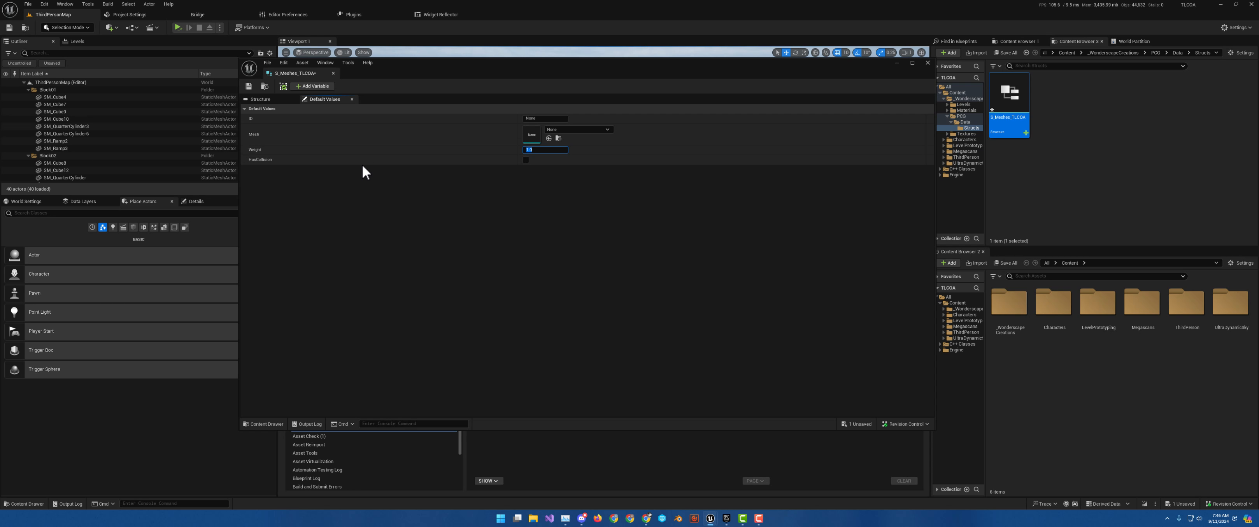
click(525, 159)
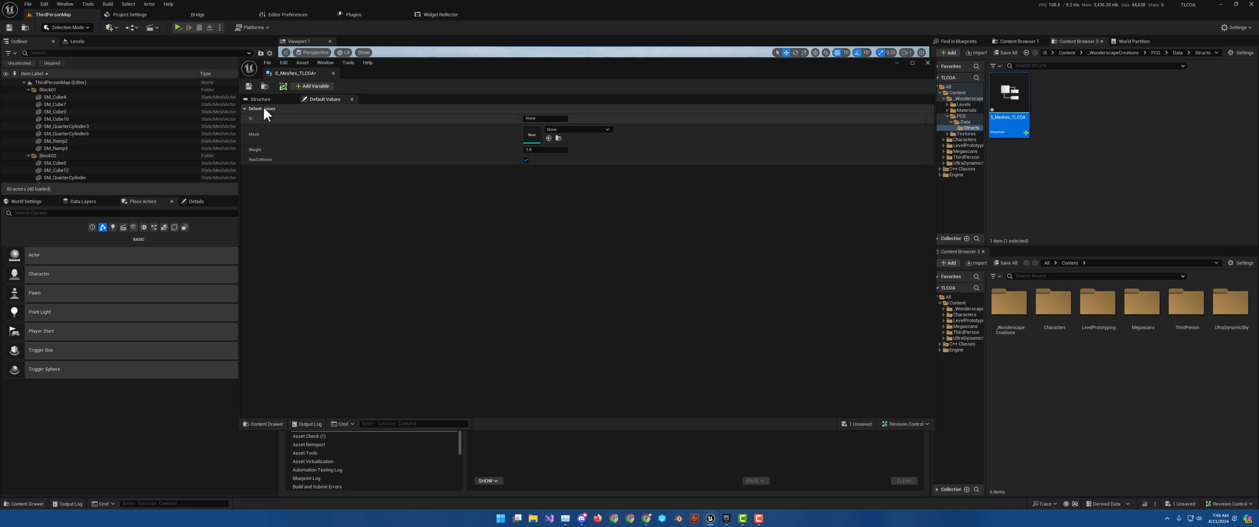
key(ctrl+s)
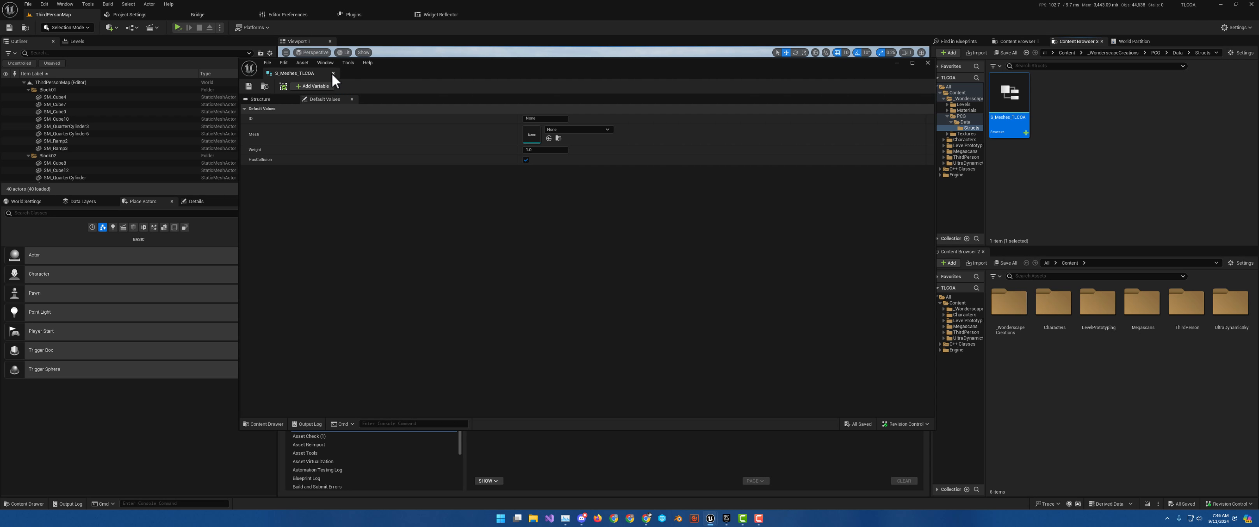
click(334, 73)
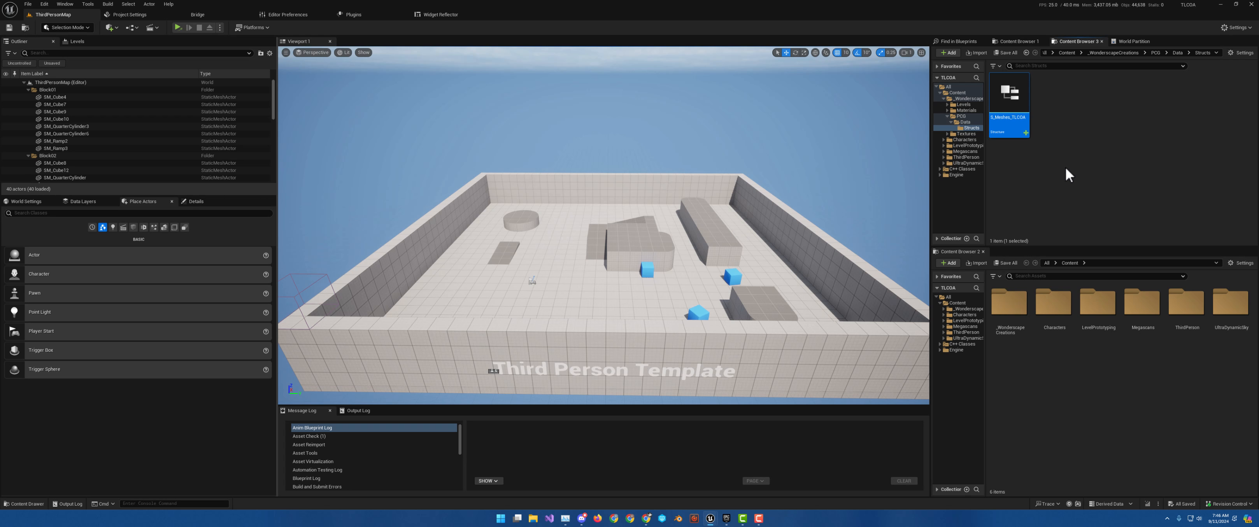
Create a second Structure asset in the Structs folder and name it S_SlopeInfo_TLCOA.
right_click(1068, 143)
text(stru)
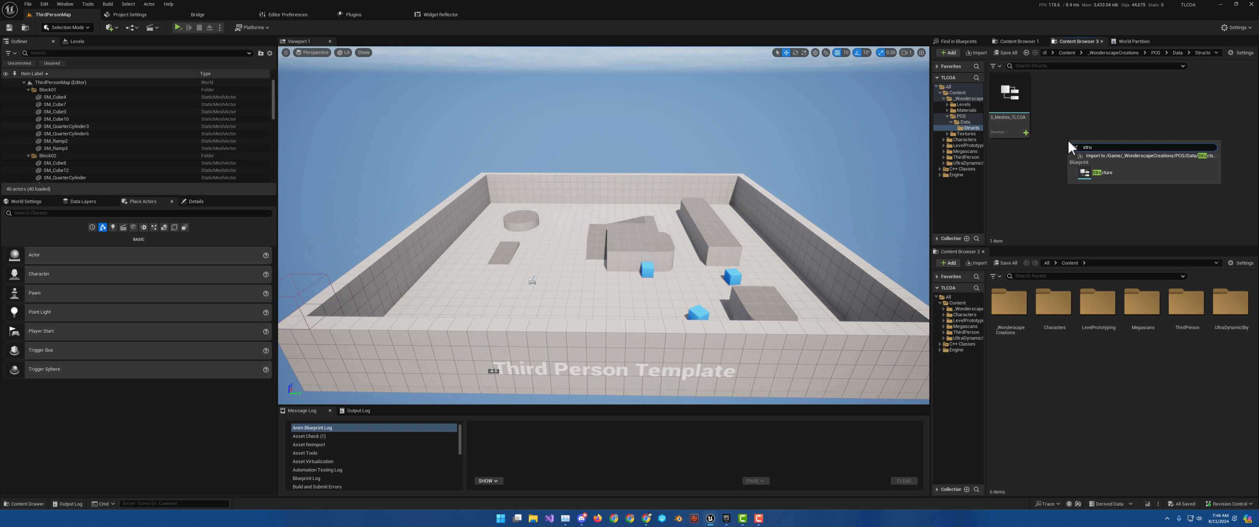
click(1112, 171)
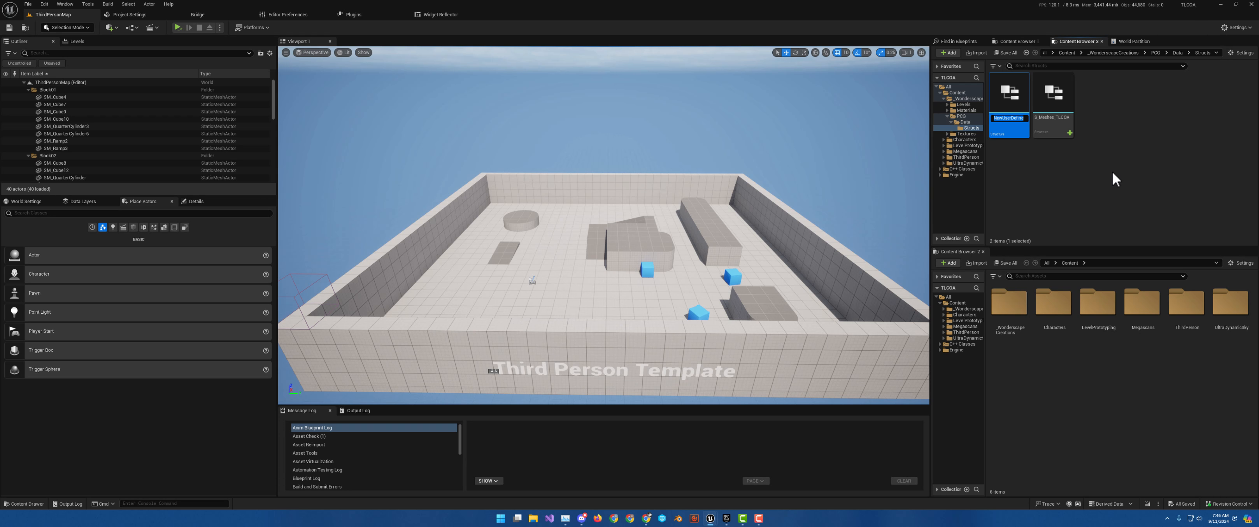
text(S)
text(_Slope)
text(Info)
text(_TLCOA)
key(Return)
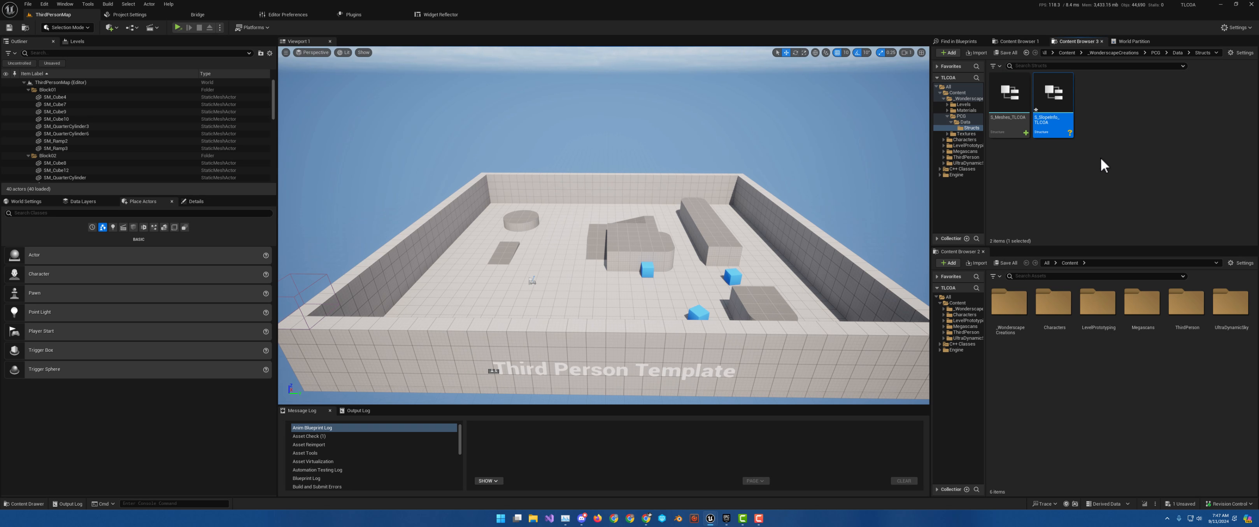
Open the S_SlopeInfo_TLCOA structure, set its first variable's type to Name and rename the variable ID.
double_click(1059, 100)
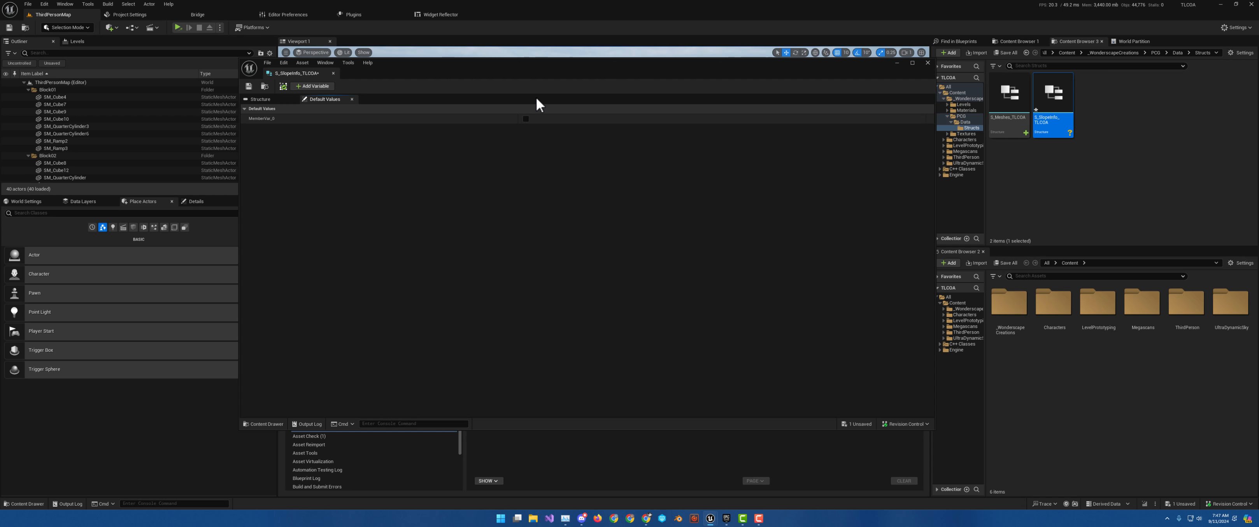
click(260, 99)
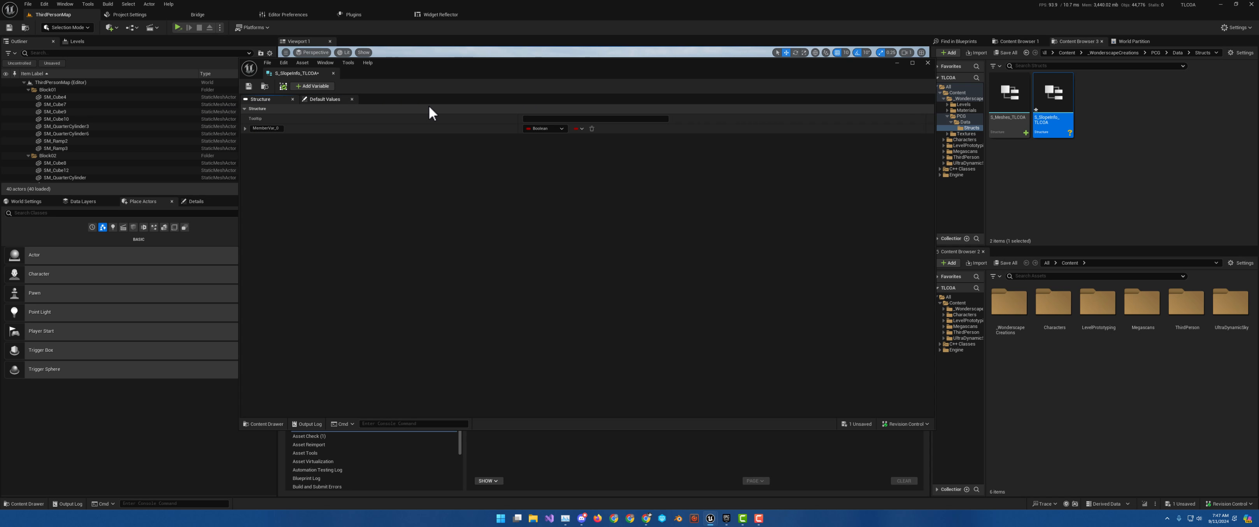
click(555, 128)
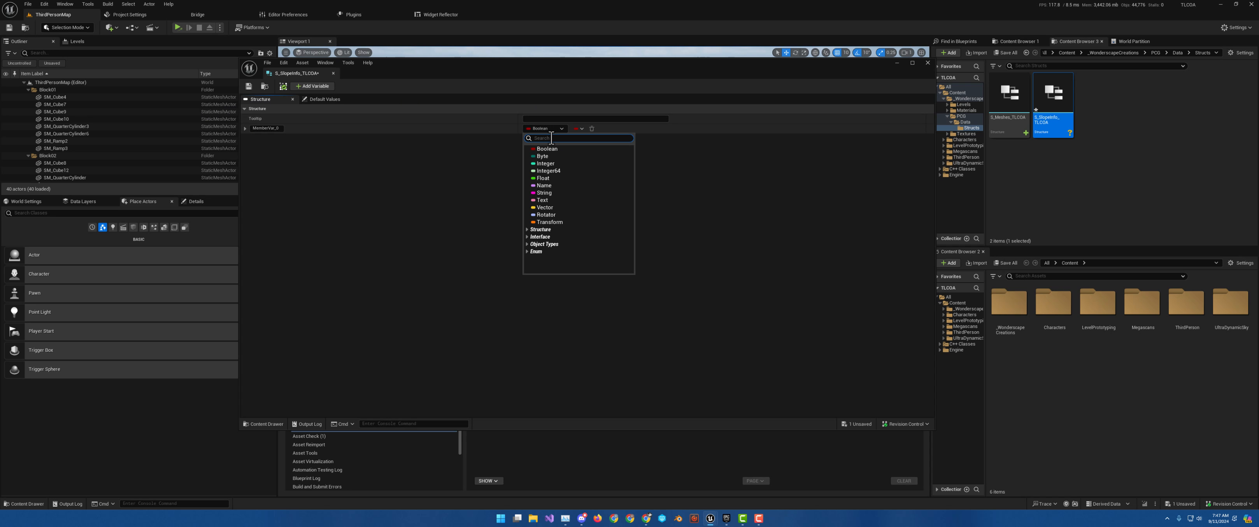
click(558, 185)
click(267, 129)
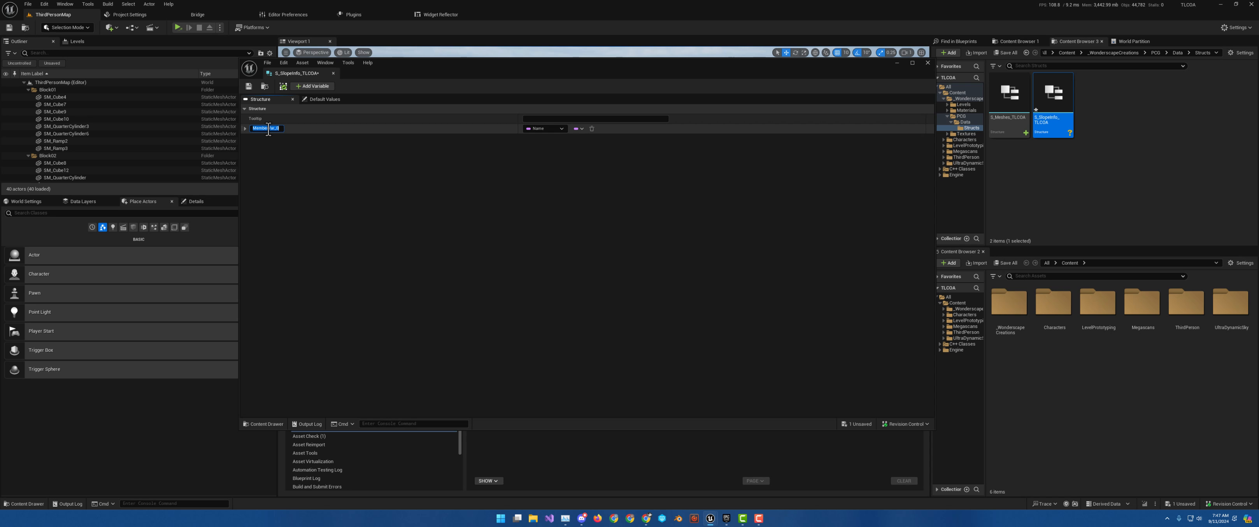
text(ID)
key(Return)
Add four Float variables below ID in the slope structure.
click(304, 86)
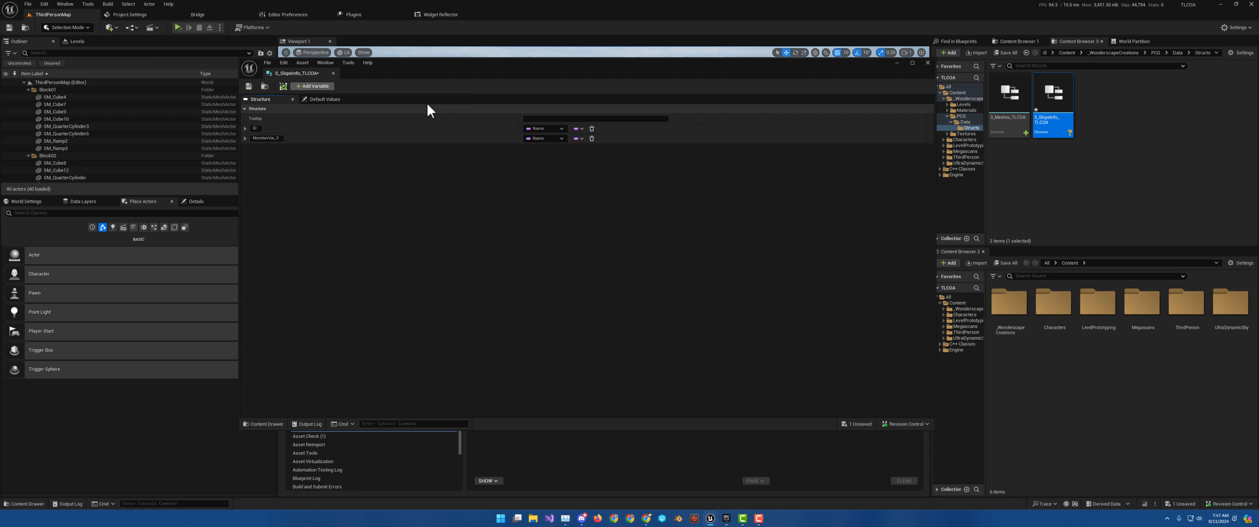
click(540, 139)
click(553, 188)
click(315, 86)
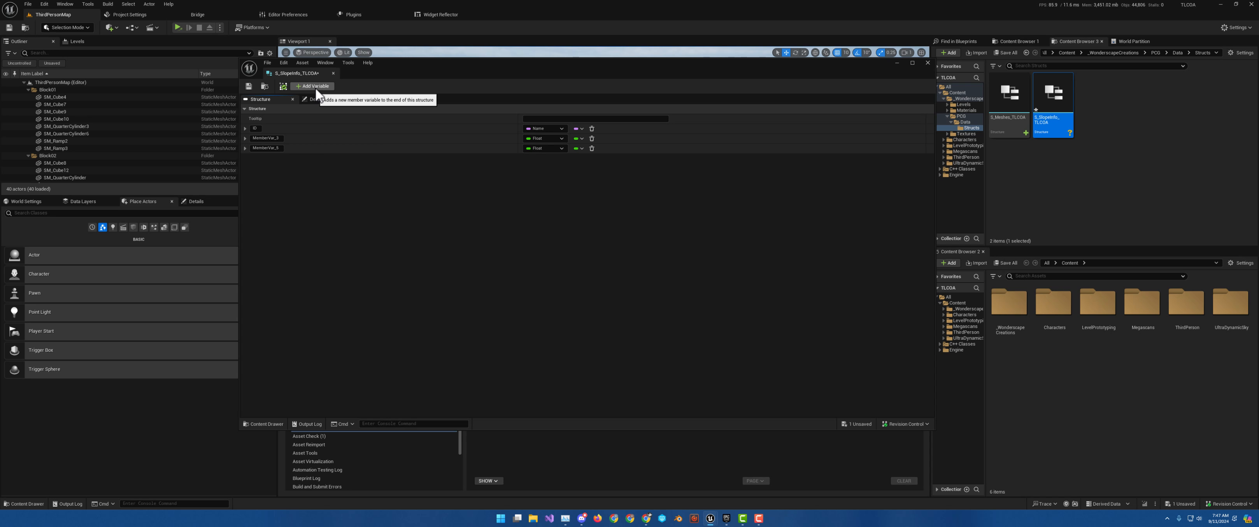
click(315, 86)
click(315, 86)
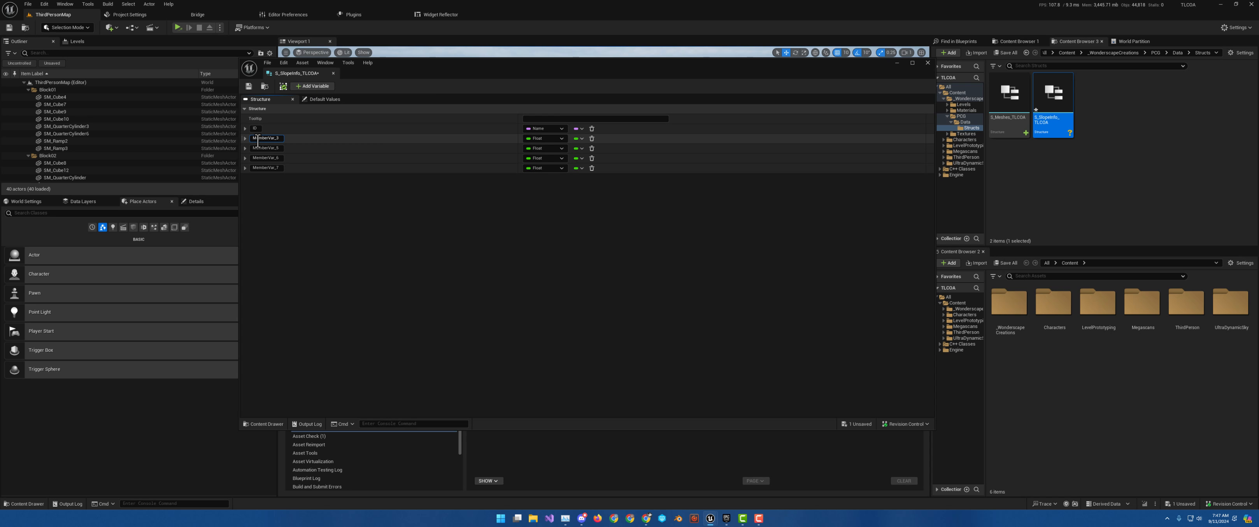
Rename the first two Float variables MaxSlopeAngle and SlopeStrength.
double_click(258, 139)
text(MaxSlopeAngle)
double_click(263, 148)
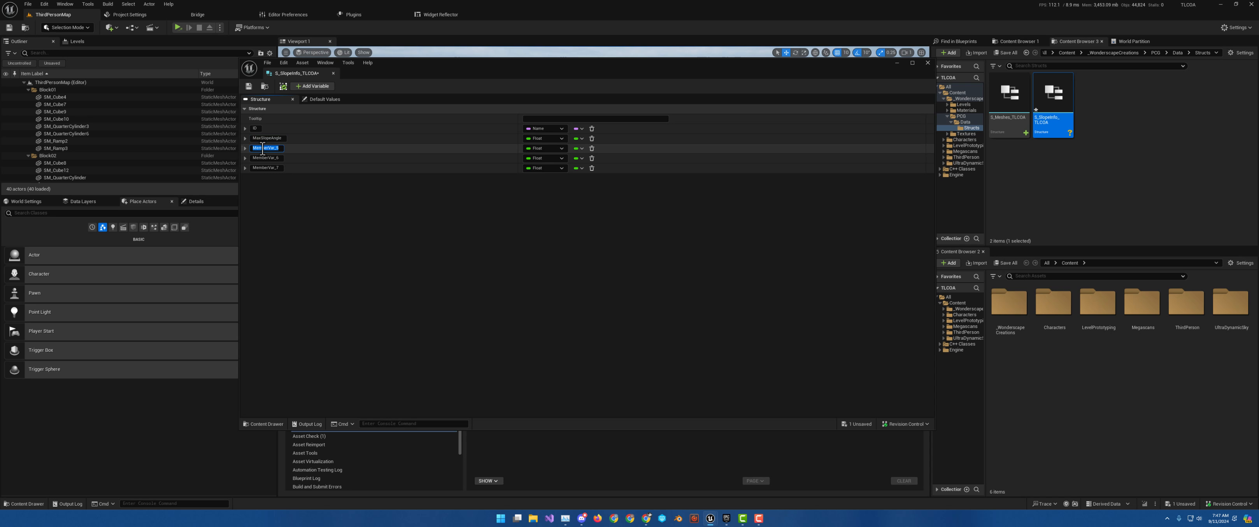
text(SlopeStrength)
key(Return)
Rename the remaining two Float variables NearSlopeDensity and NearSlopeScale.
double_click(265, 158)
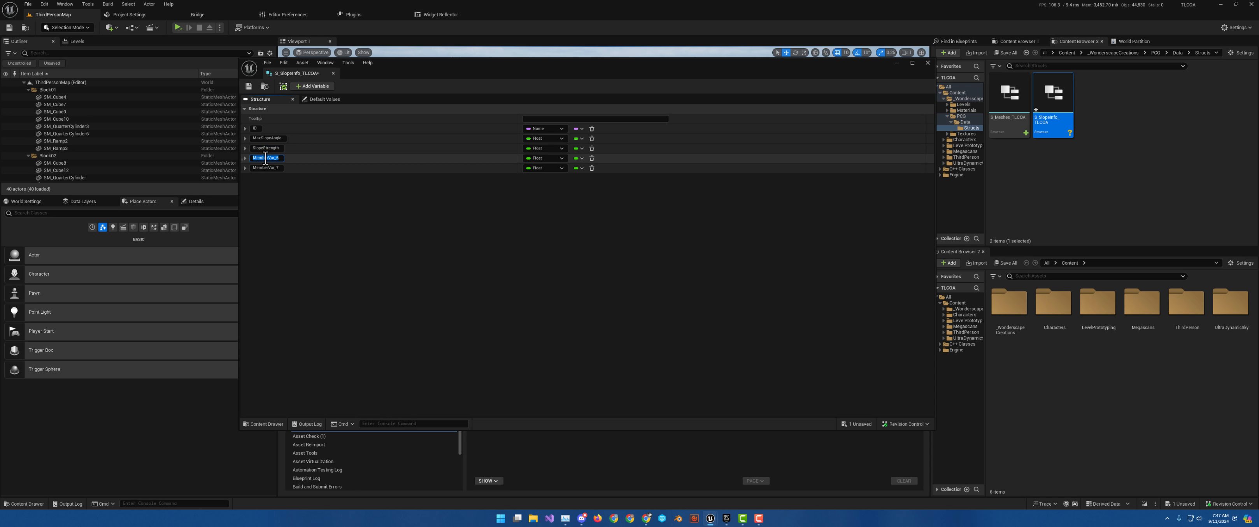
text(NearSlopeDensity)
key(Return)
double_click(261, 168)
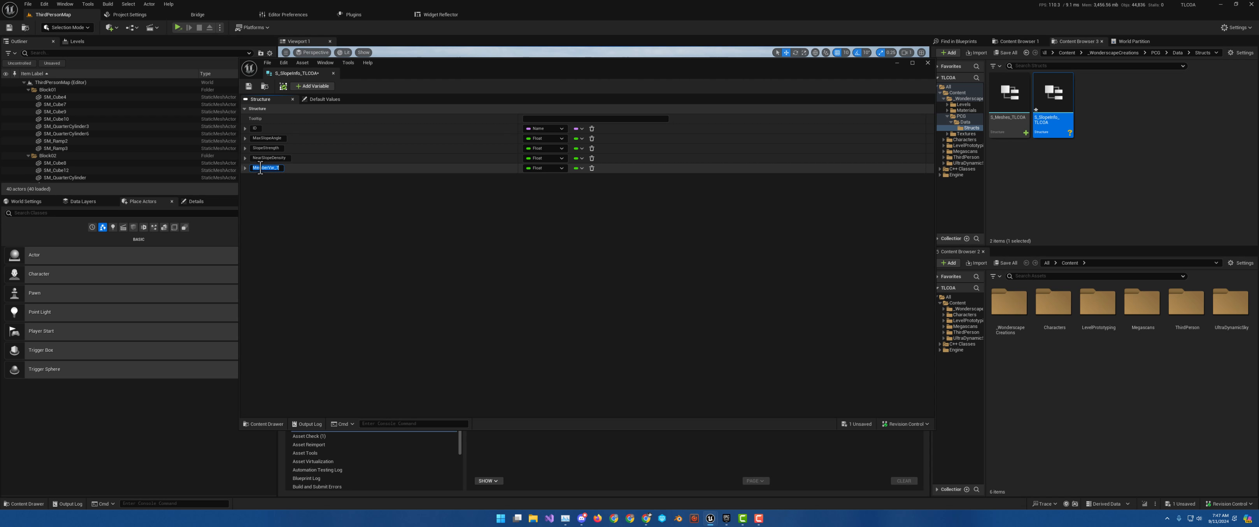
text(NearSlopeScale)
key(Return)
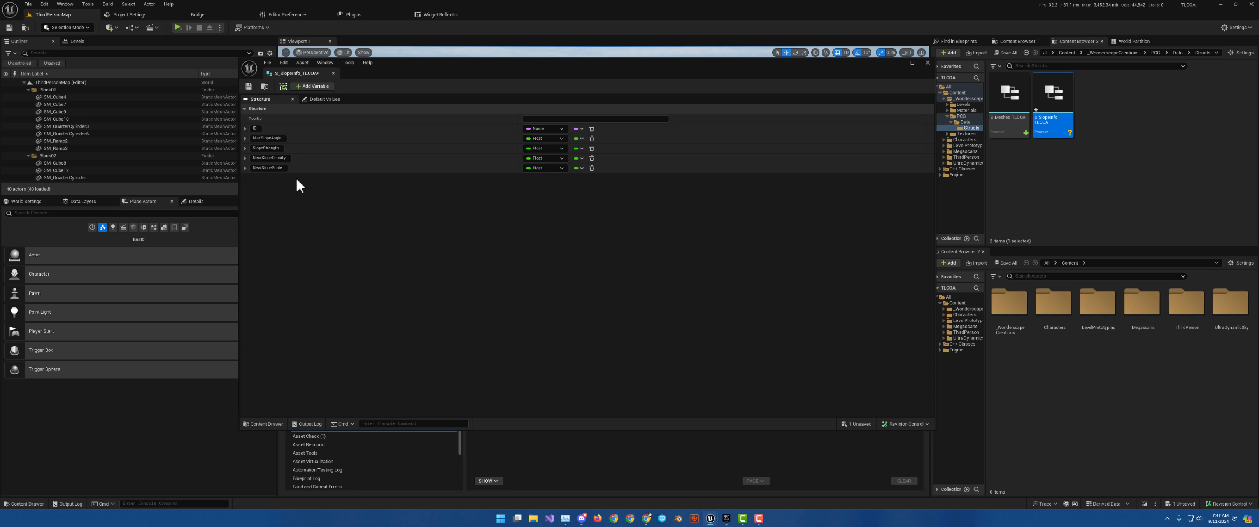
Set the default SlopeStrength to 1, enter defaults for the other Float variables, and save and close the slope structure.
click(334, 100)
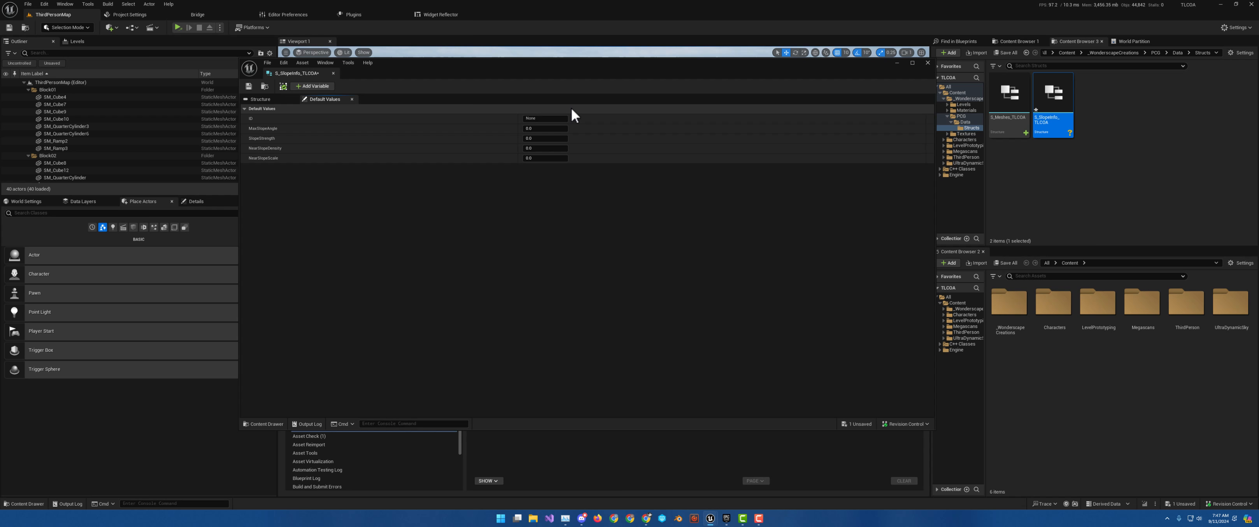
click(546, 128)
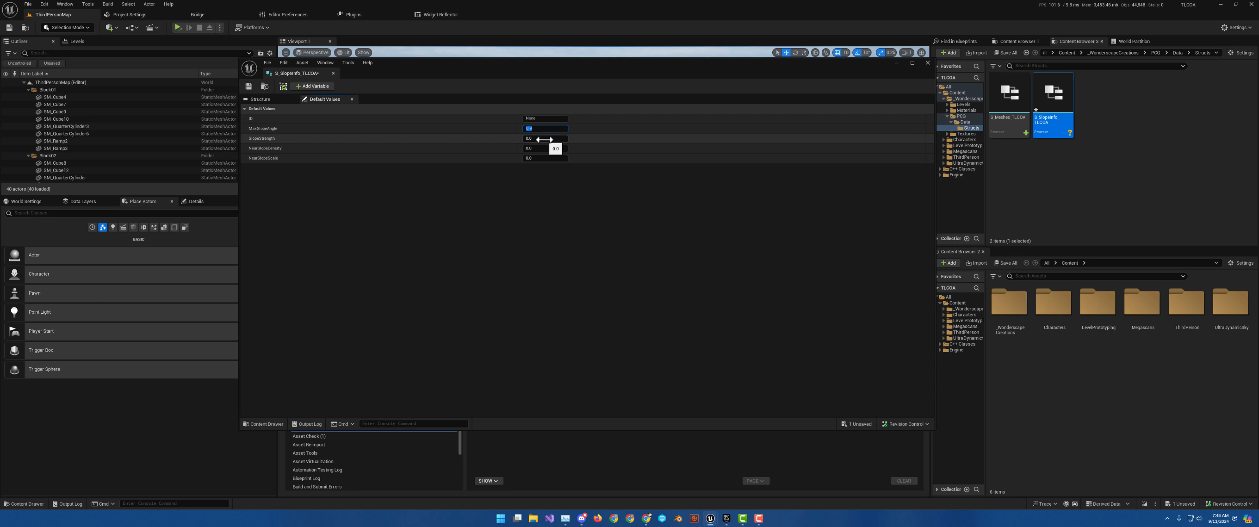
click(545, 138)
text(1)
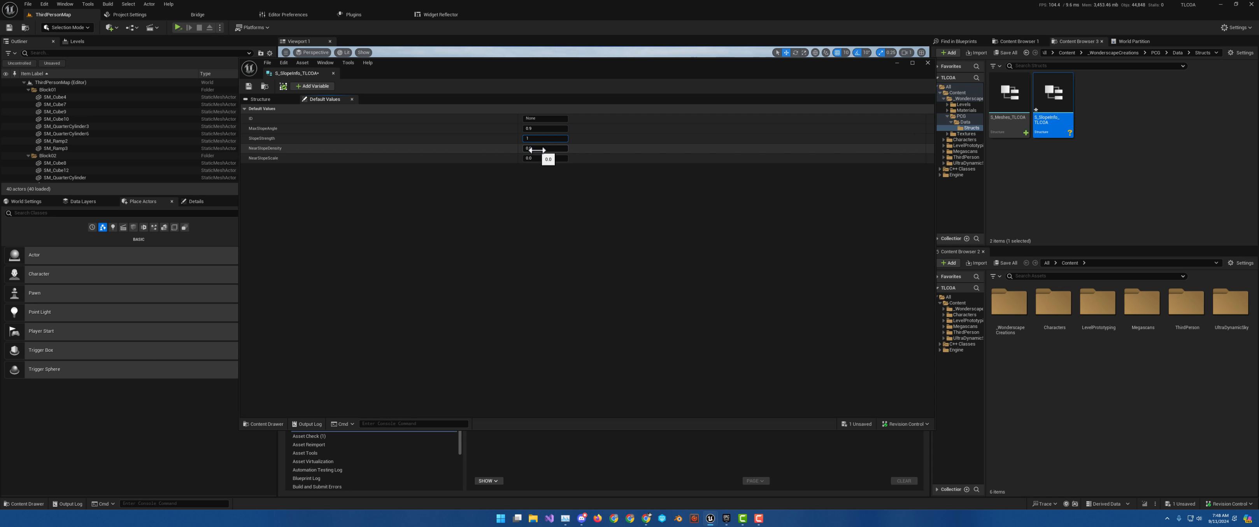
click(537, 149)
click(561, 159)
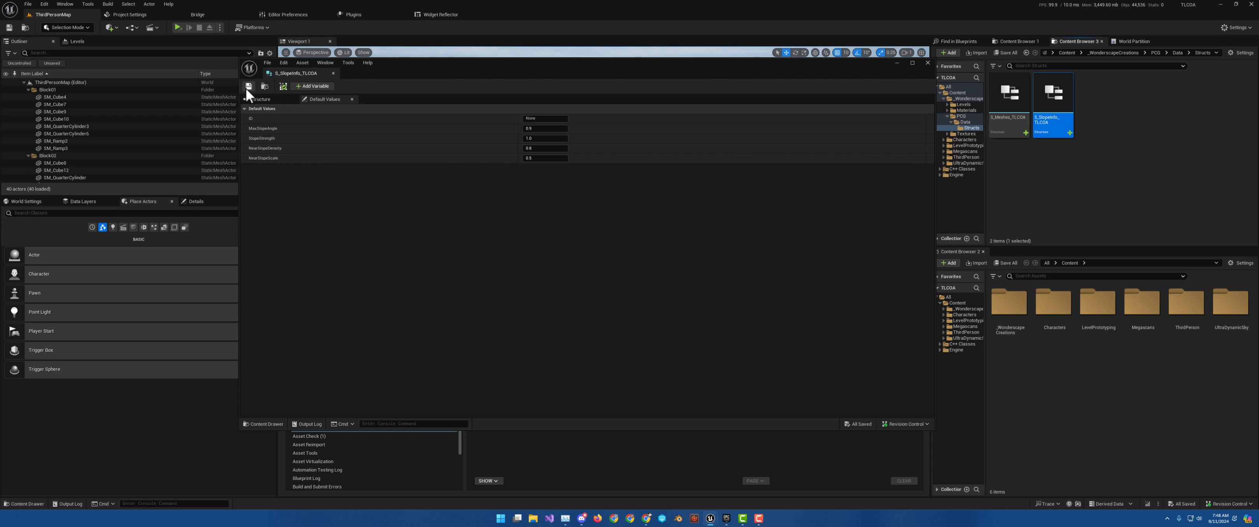
click(333, 73)
Create a third Structure asset in the Structs folder and name it S_HeightInfo_TLCOA.
right_click(1107, 159)
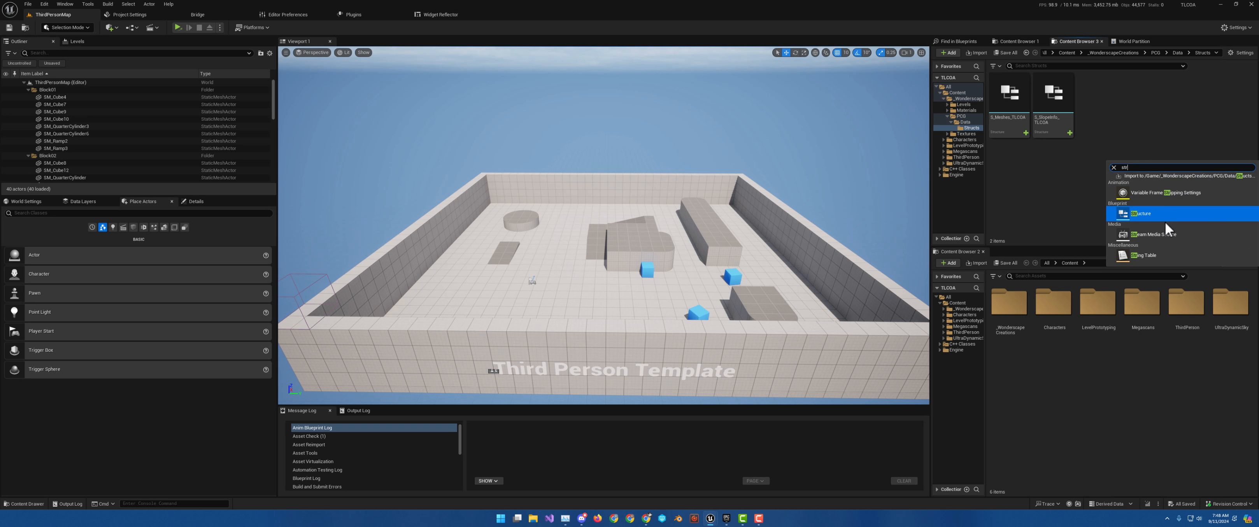
click(1149, 215)
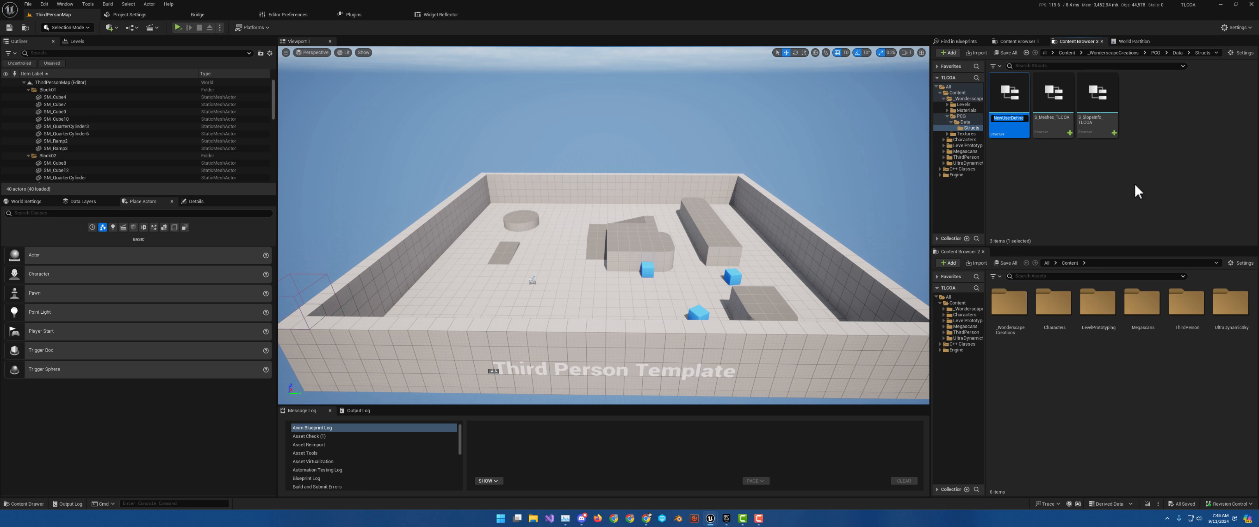
text(S)
text(_)
text(HeightInfo)
text(_TLCOA)
key(Return)
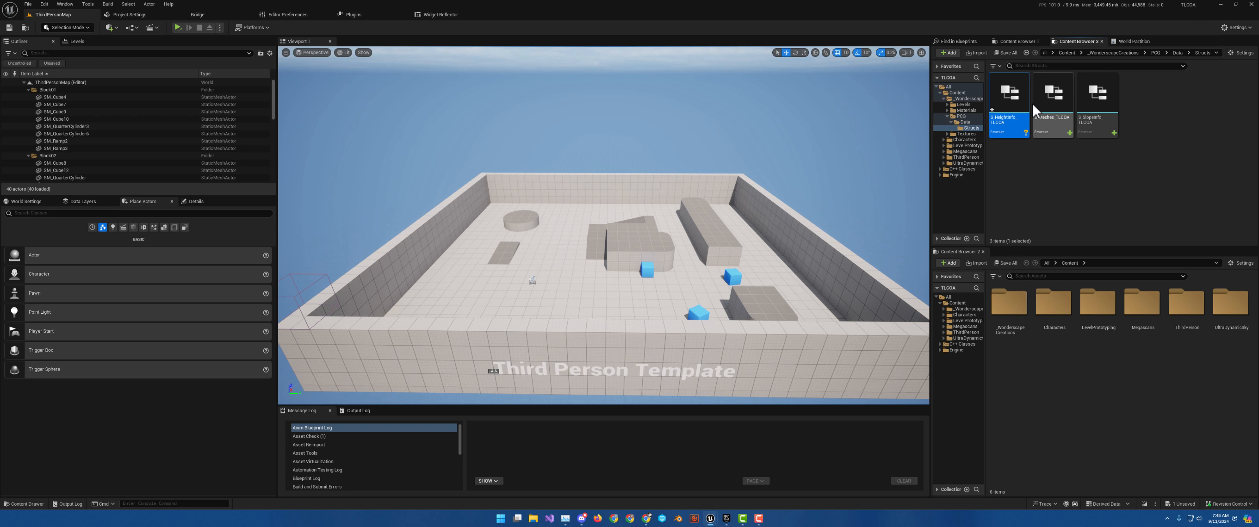
Open S_HeightInfo_TLCOA, add a second variable, and set the first variable's type to Name and rename it ID.
double_click(1017, 98)
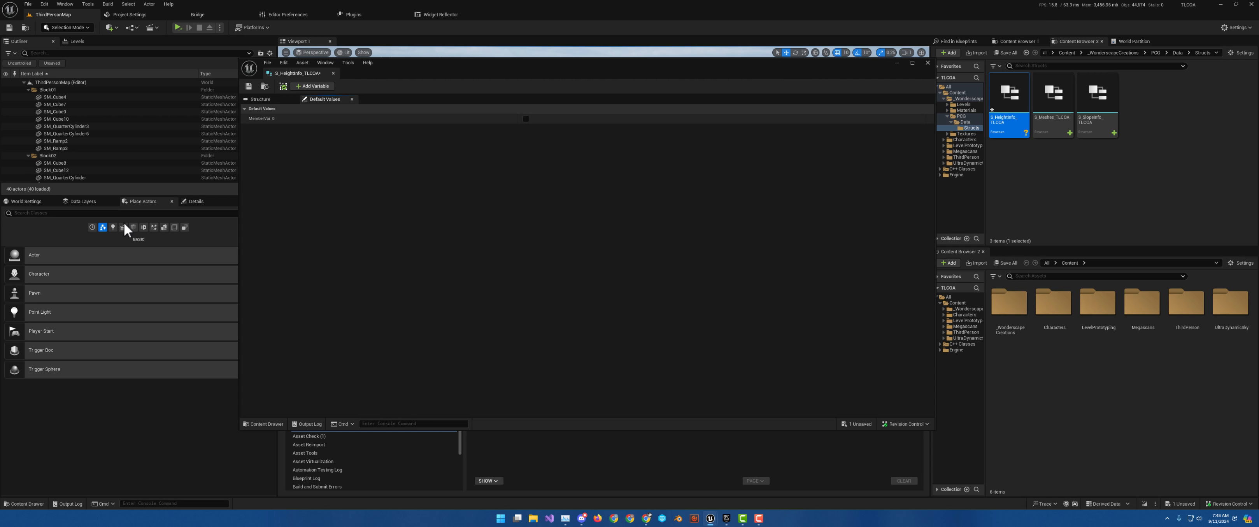
click(262, 99)
click(304, 86)
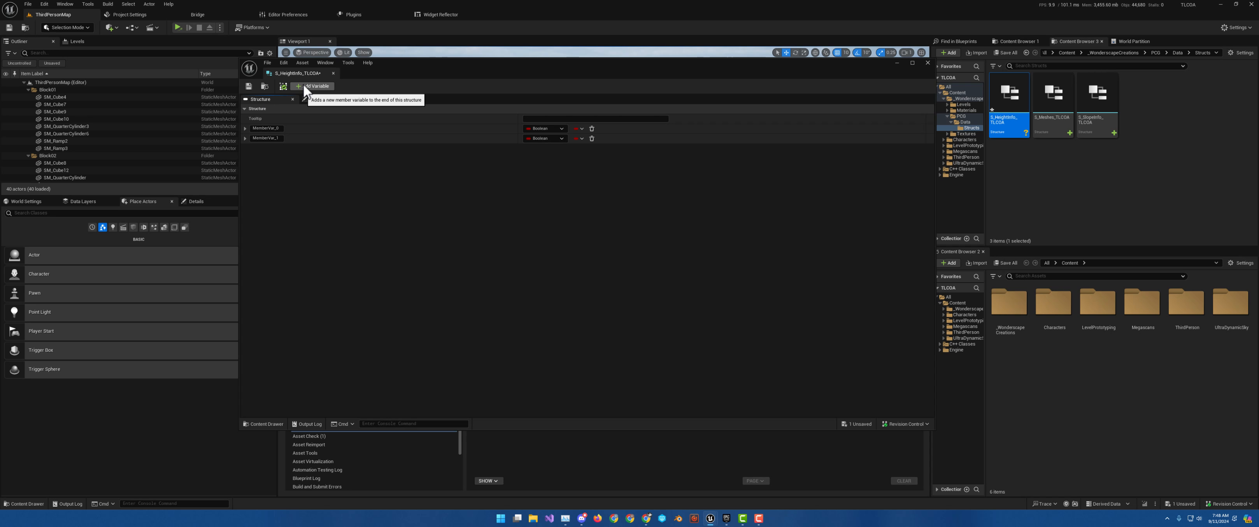
click(544, 128)
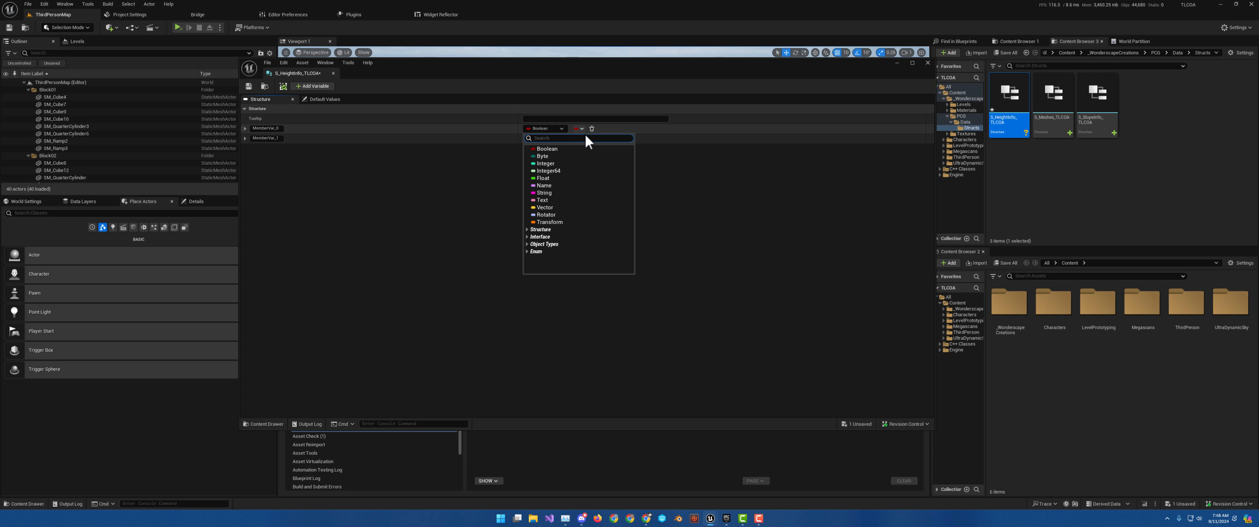
click(559, 184)
double_click(264, 128)
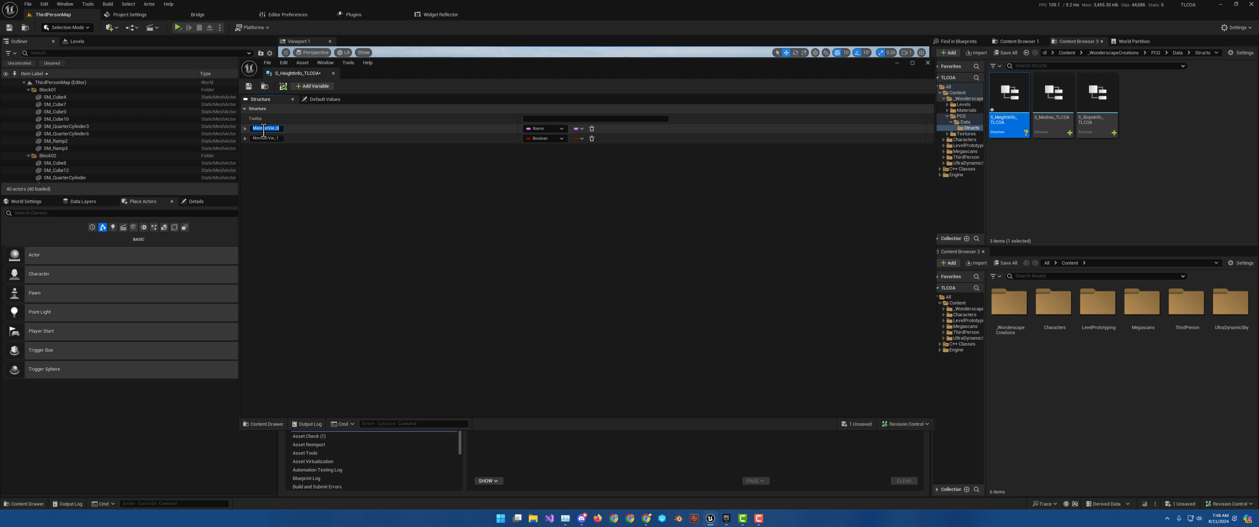
key(BackSpace)
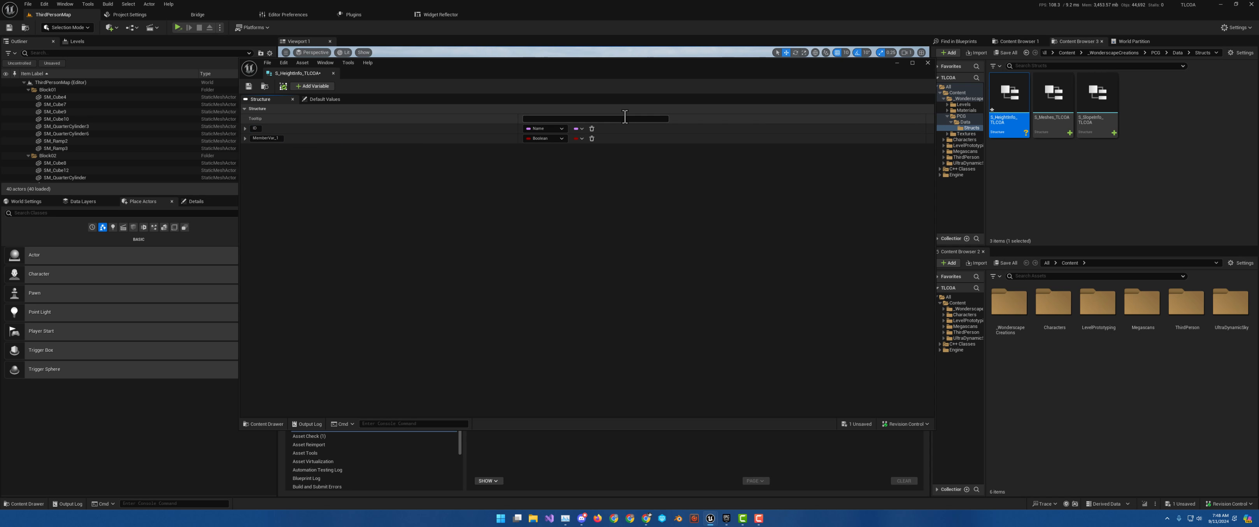
Rename the second variable of the height info structure UseHeightInfo, keeping its Boolean type.
click(552, 139)
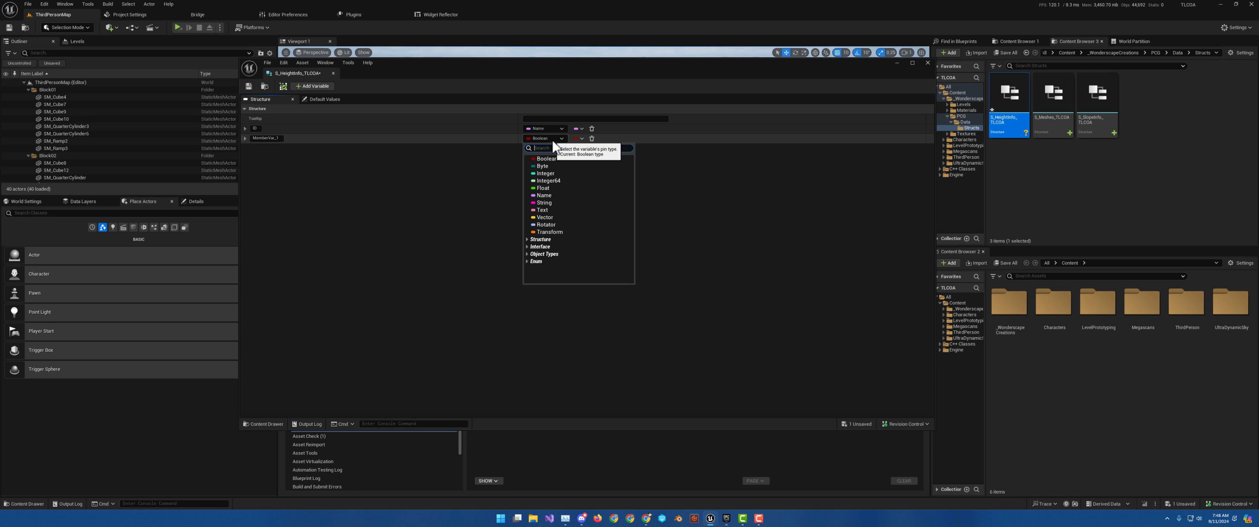
click(263, 139)
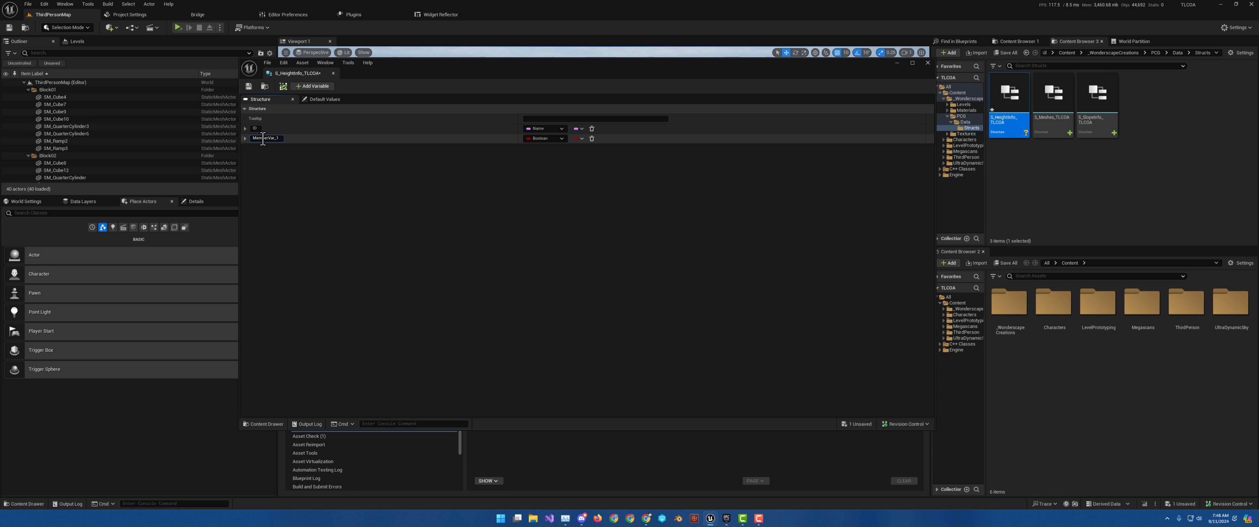
click(262, 139)
text(UseHeightInfo)
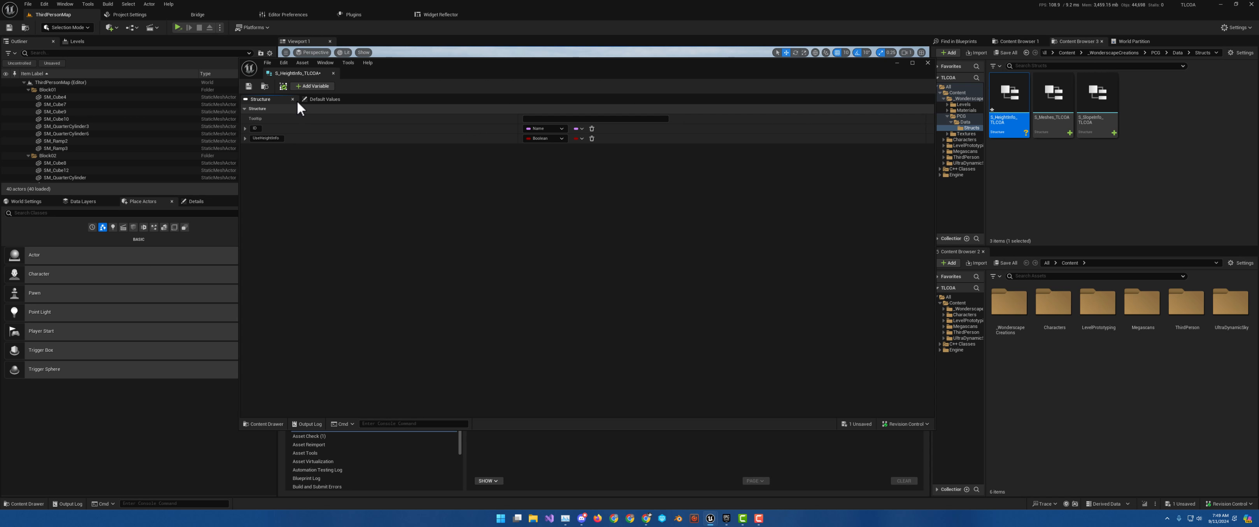
Add four Float variables to the height info structure below UseHeightInfo.
click(312, 86)
click(538, 148)
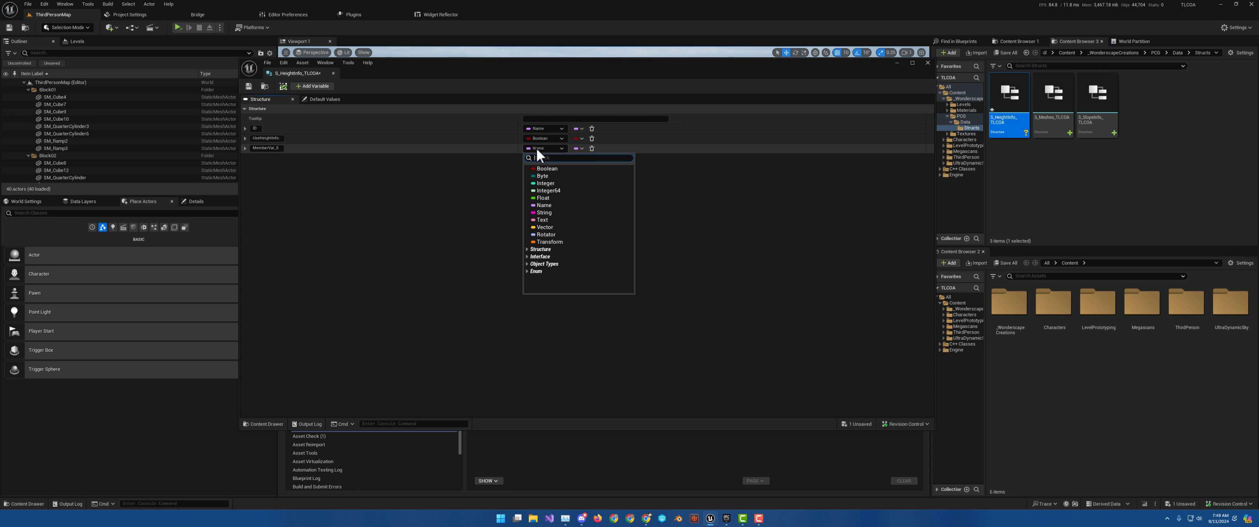
click(552, 198)
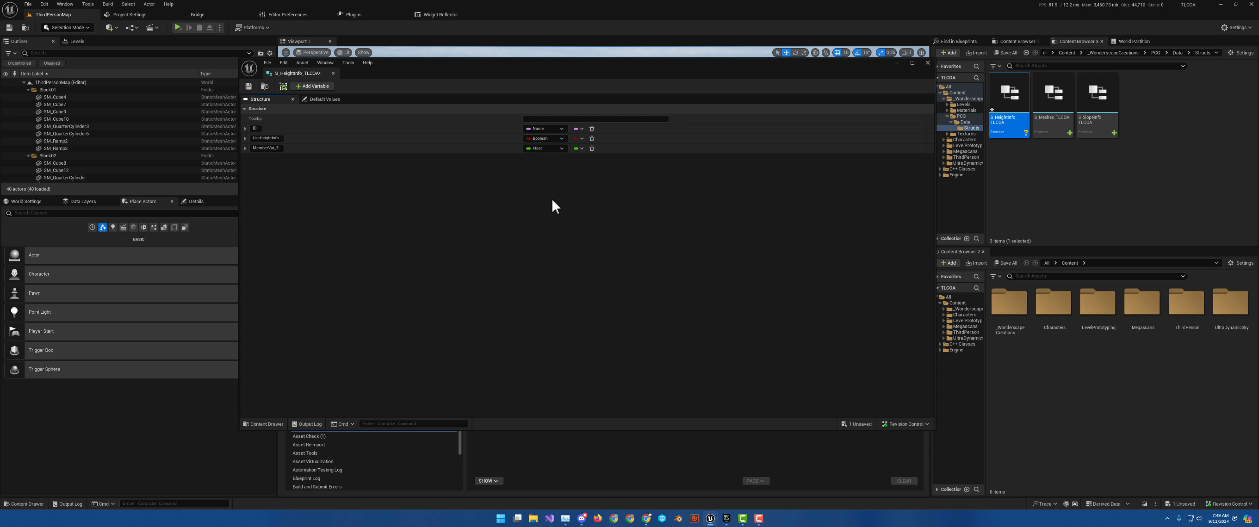
click(313, 86)
click(313, 86)
click(313, 86)
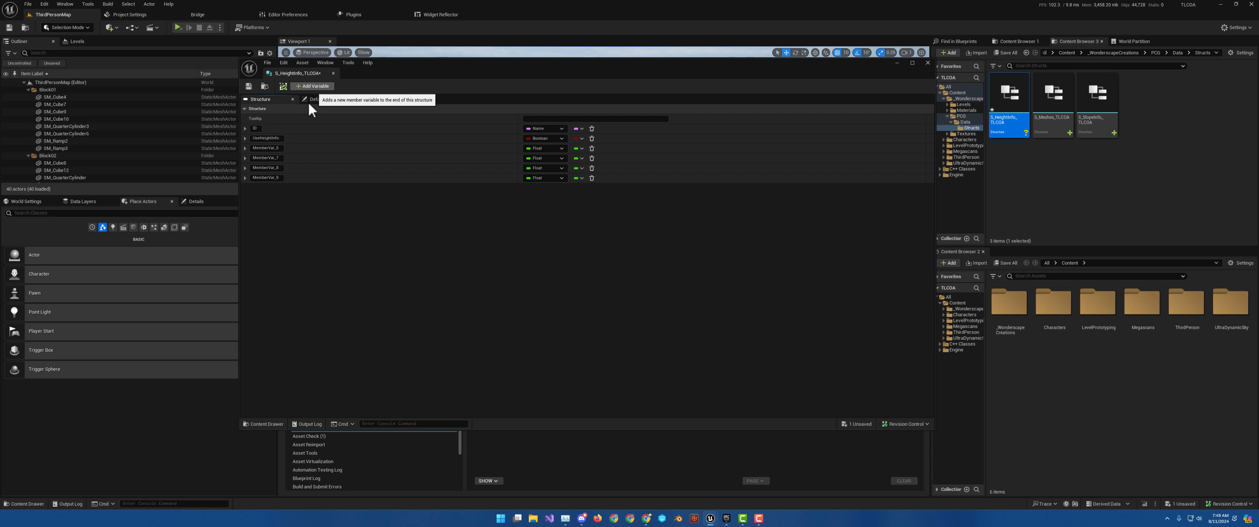
Rename the four Float variables MinimumHeight, MaximumHeight, FadeOffHeight and FadeOff, and save the structure.
click(270, 148)
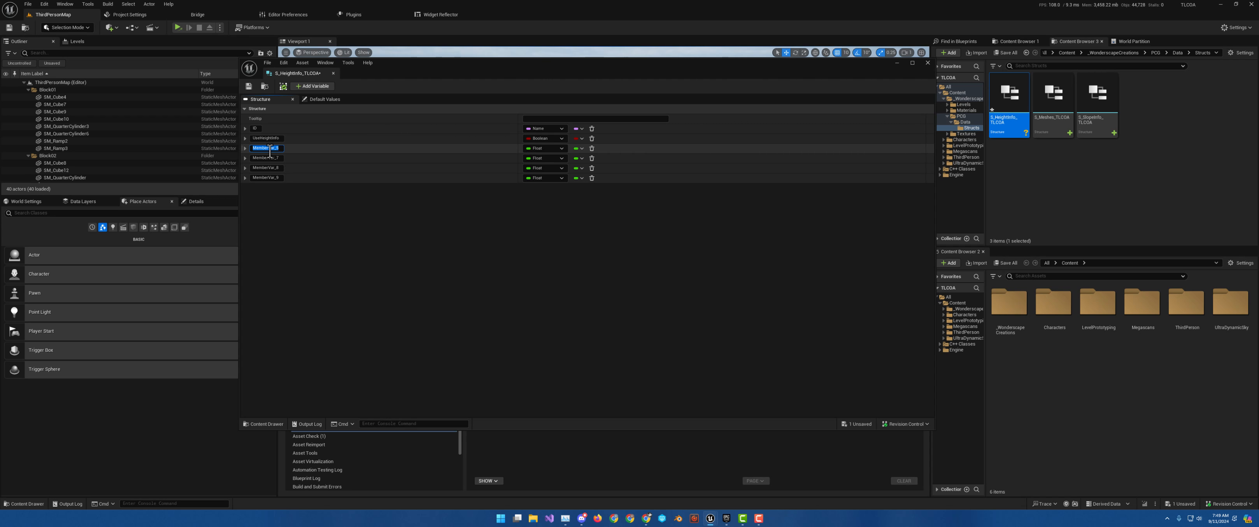
text(MinimumHeight)
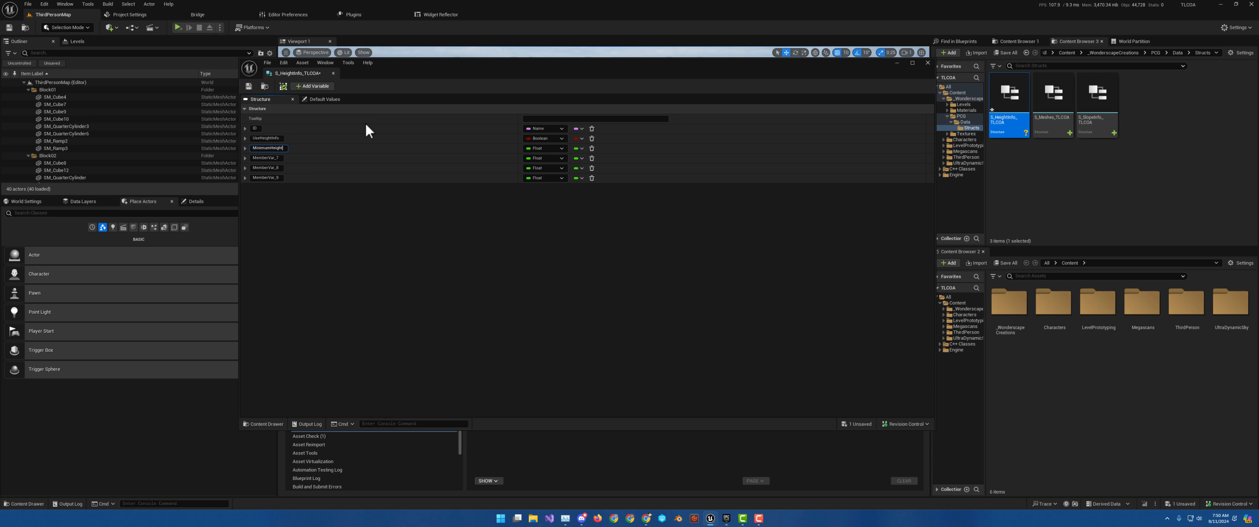
click(260, 158)
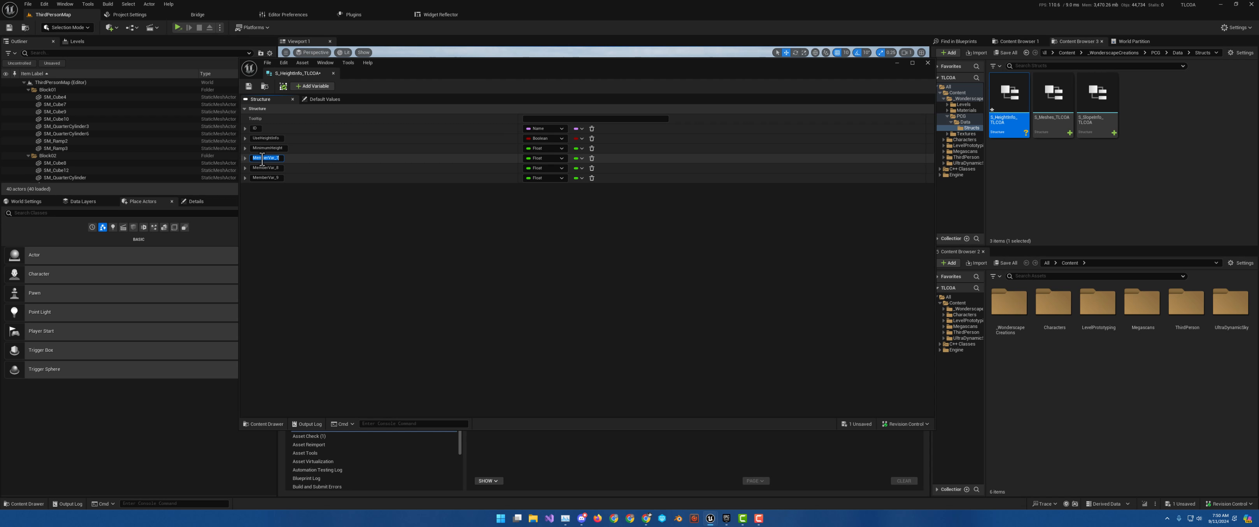
text(MaximumHeight)
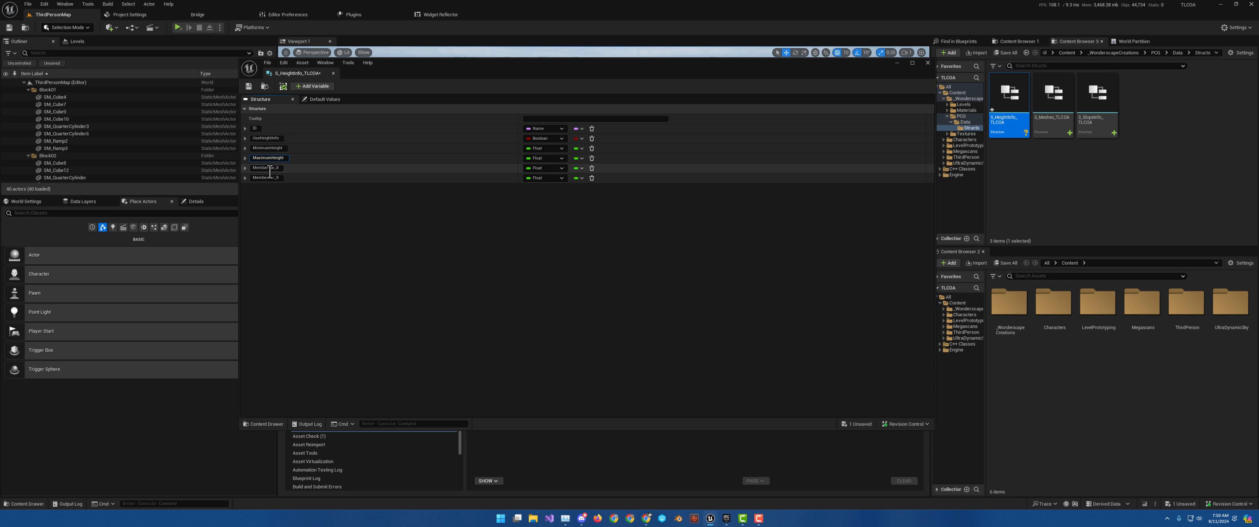
click(263, 168)
text(FadeOffHeight)
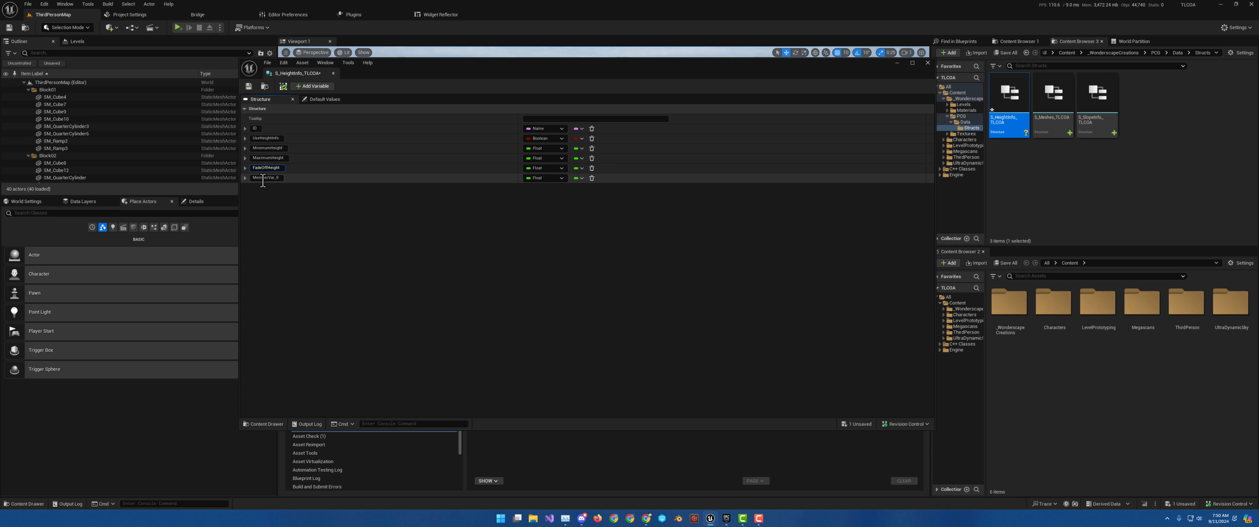
click(263, 178)
click(263, 178)
text(FadeOff)
click(248, 86)
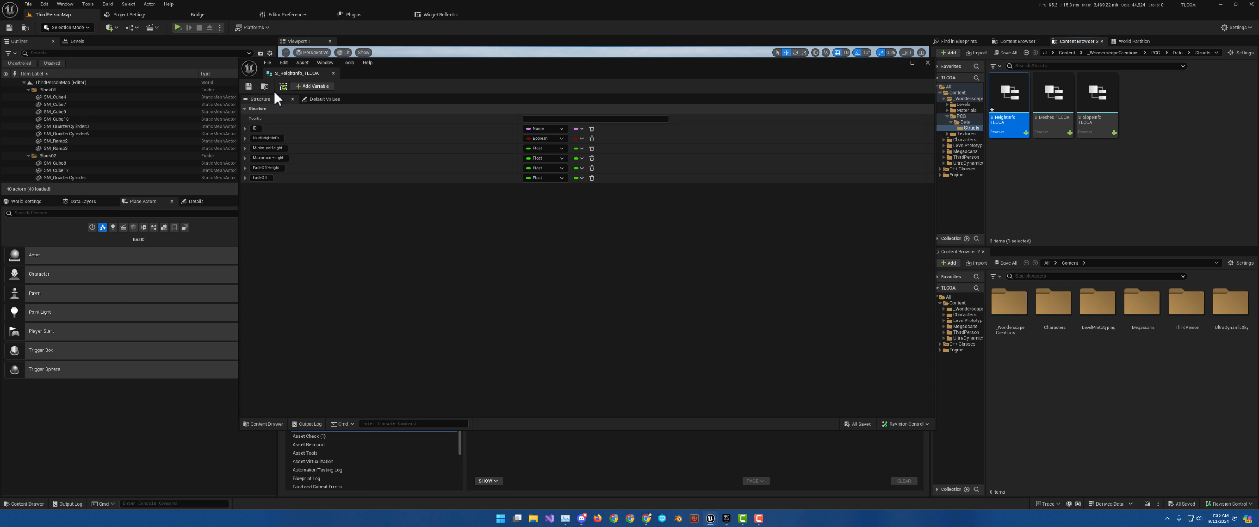
Enter default values for MinimumHeight, MaximumHeight and FadeOffHeight, and save and close the height info structure.
click(323, 99)
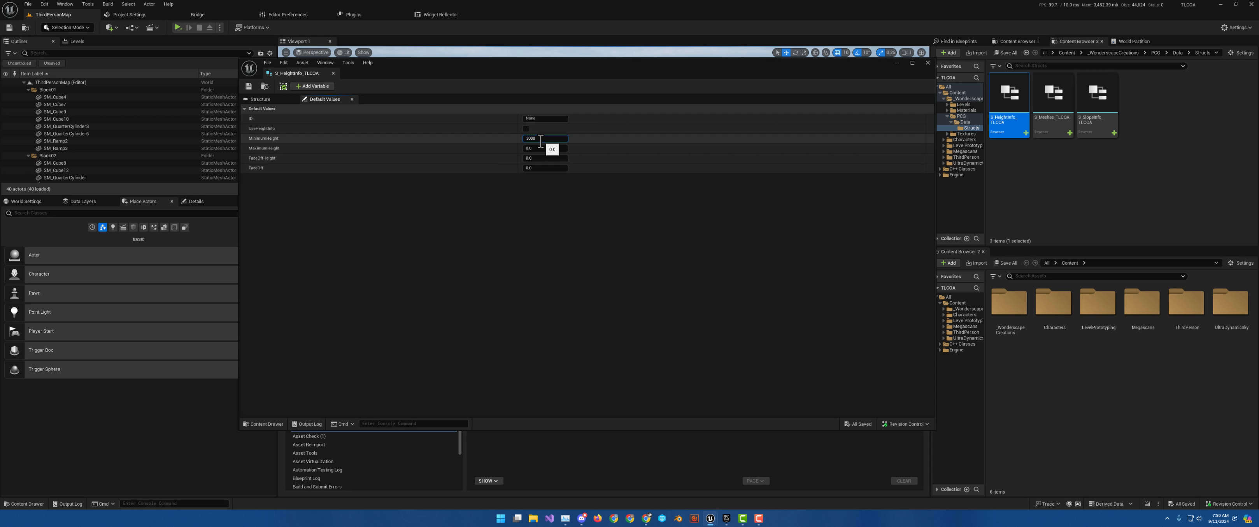
key(Tab)
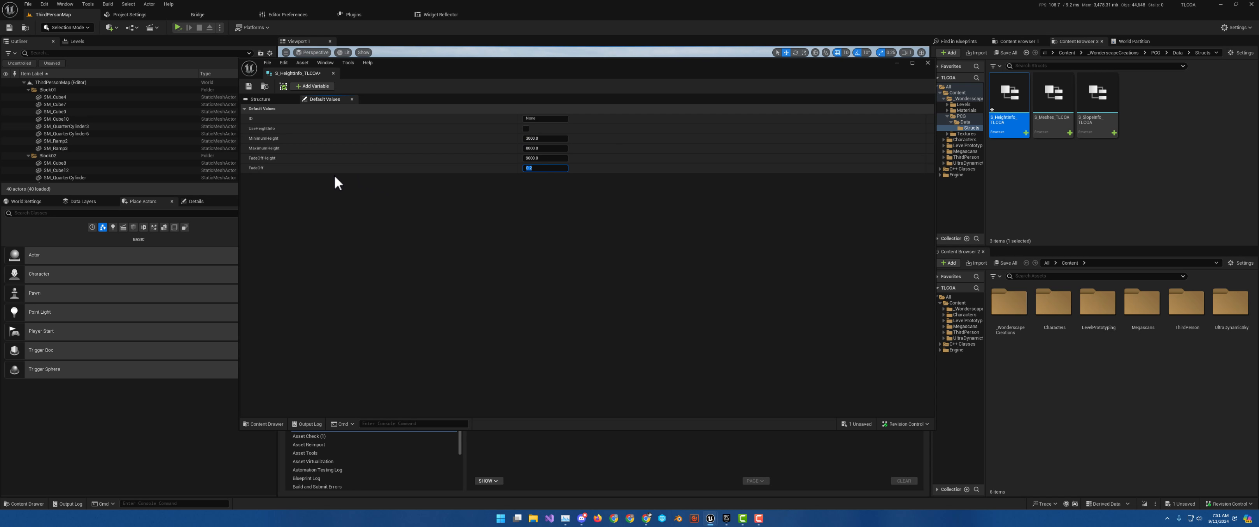
click(249, 86)
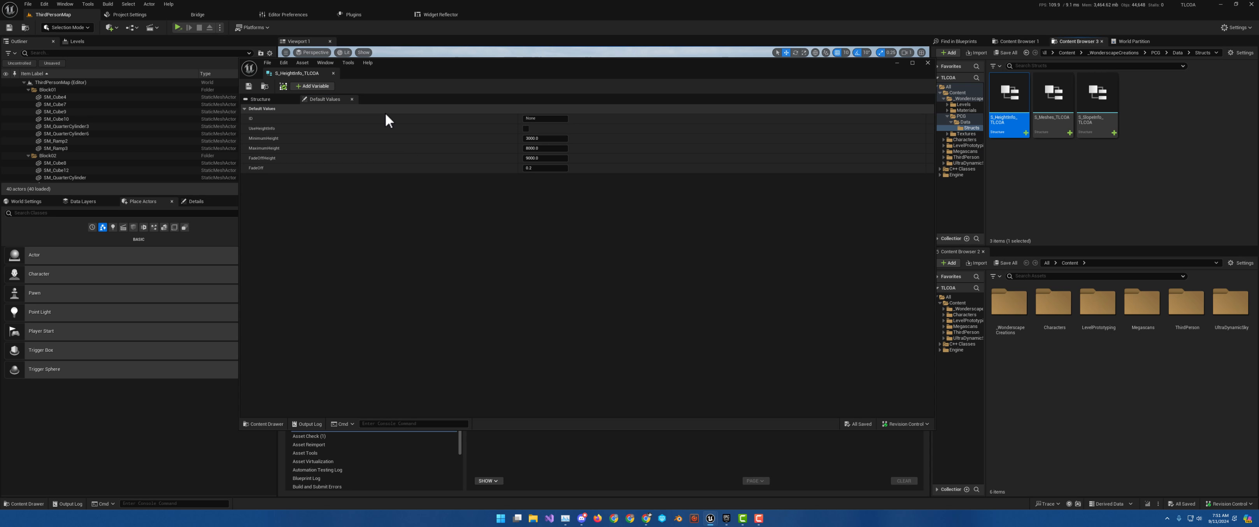
click(334, 73)
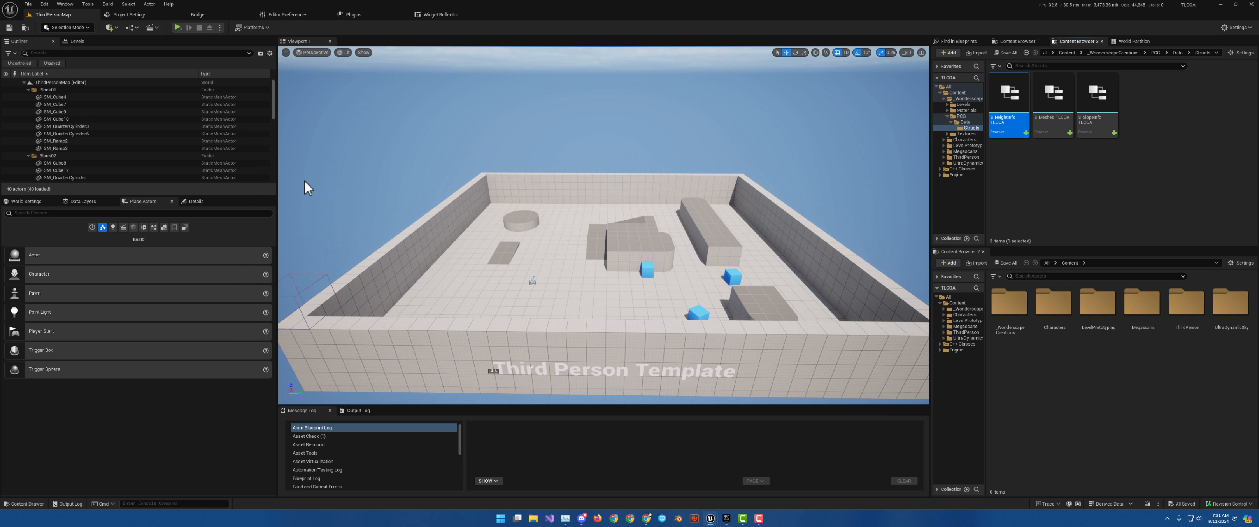
Create a fourth Structure asset in the Structs folder and name it S_TransformPoints_TLCOA.
right_click(1005, 166)
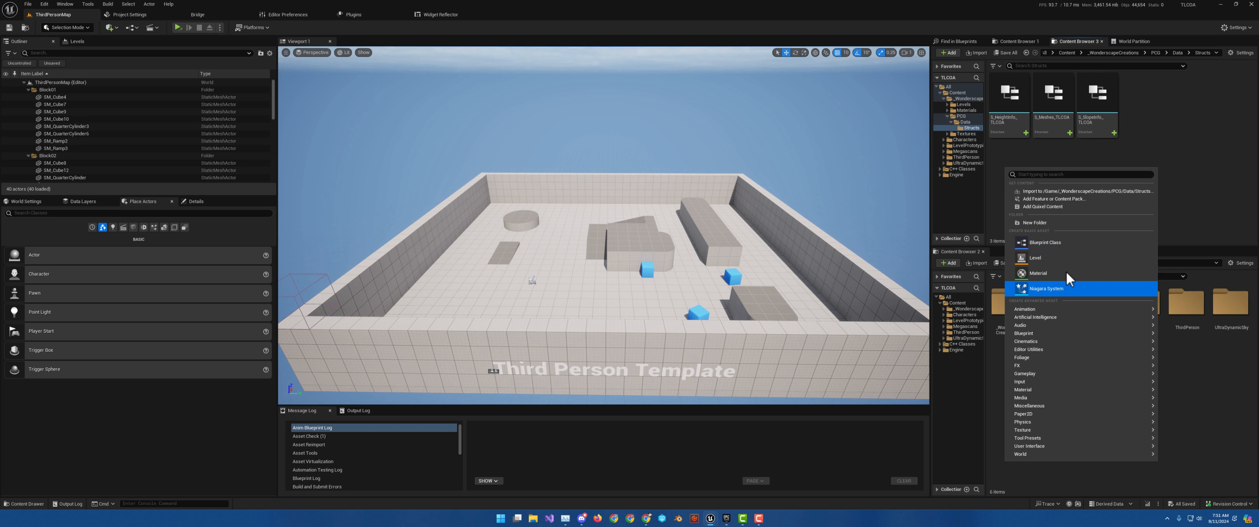
text(struc)
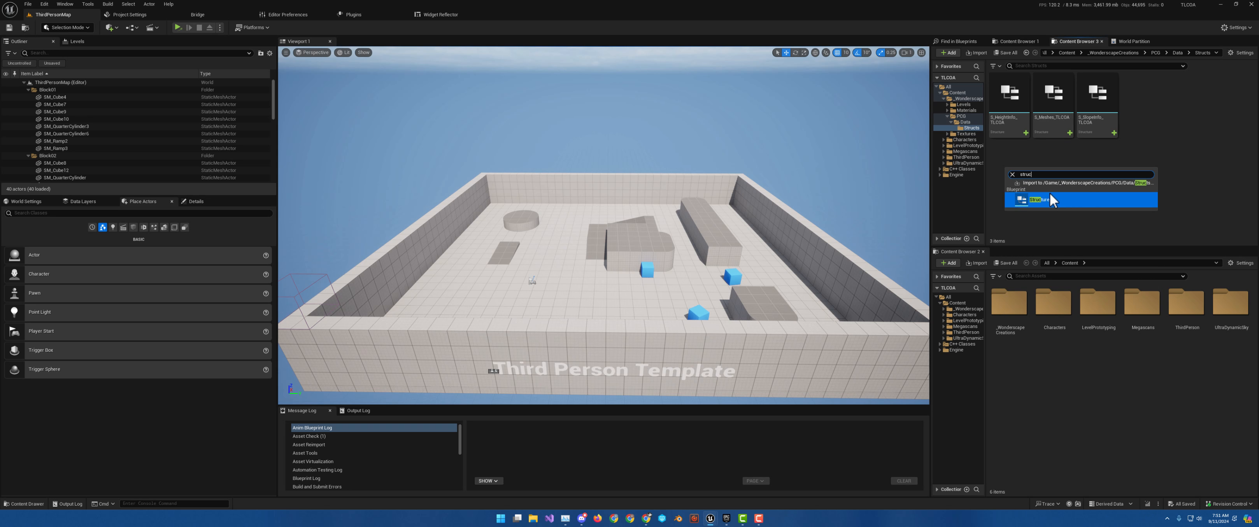
click(1050, 194)
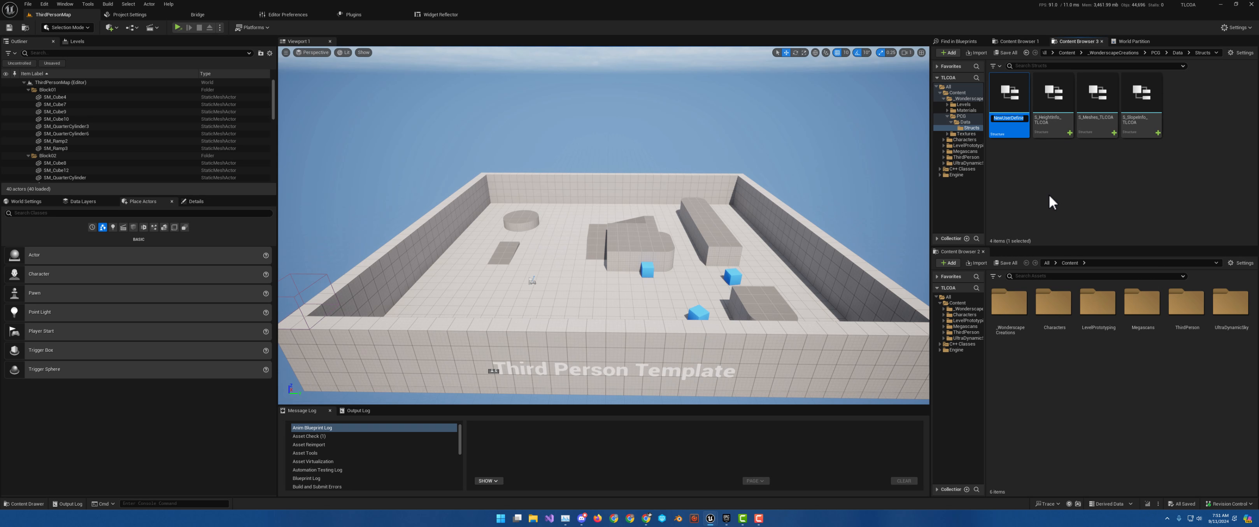
text(S_)
text(T)
text(ransform)
text(Points_)
text(S)
key(Return)
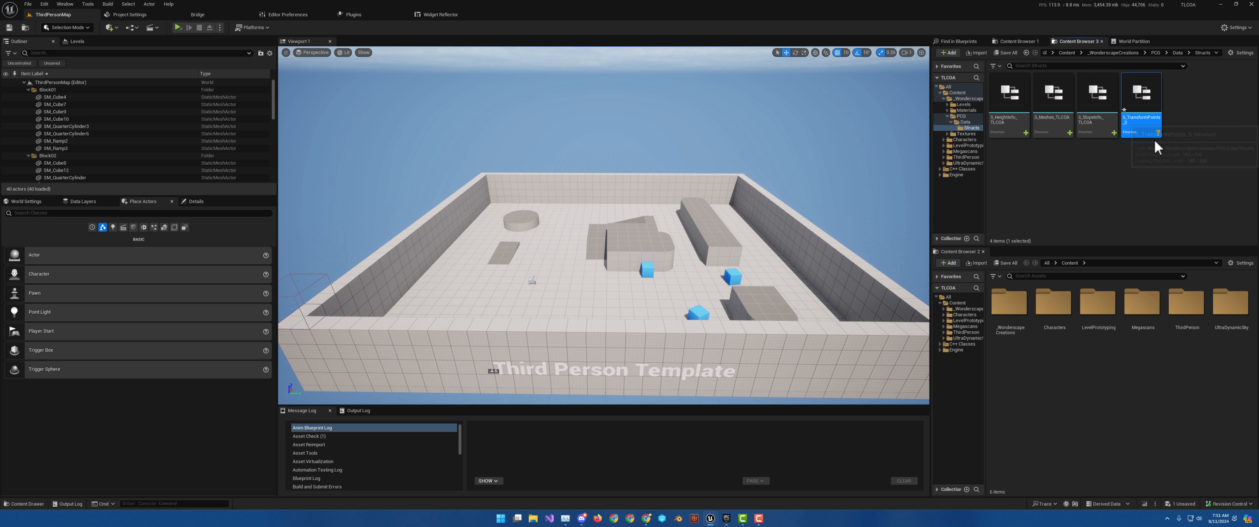
key(F2)
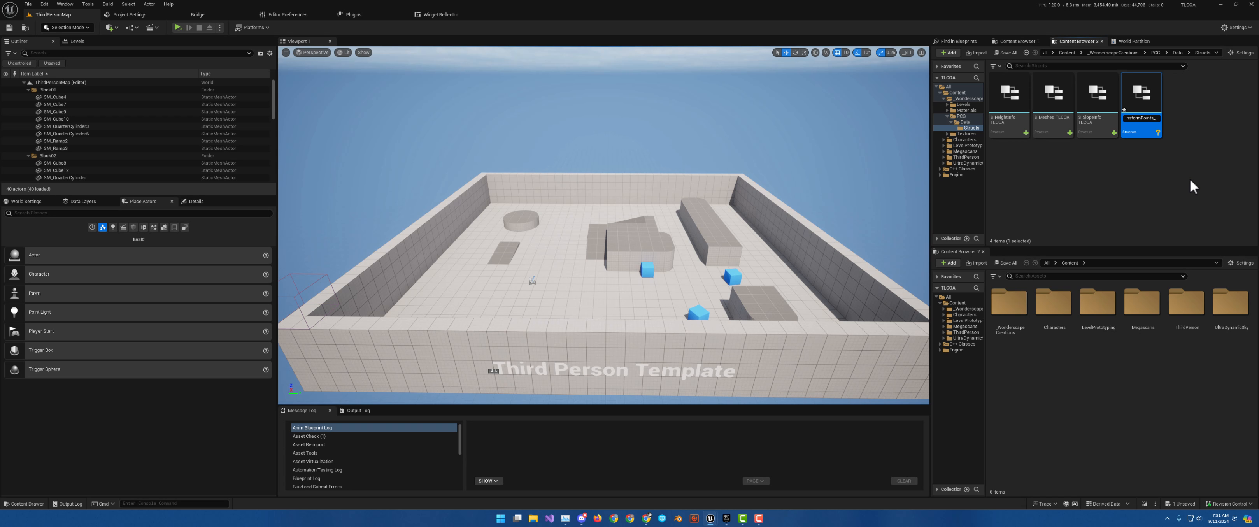
text(TLCOA)
key(Return)
Open S_TransformPoints_TLCOA, set its first variable's type to Name, and rename that variable ID.
double_click(1147, 103)
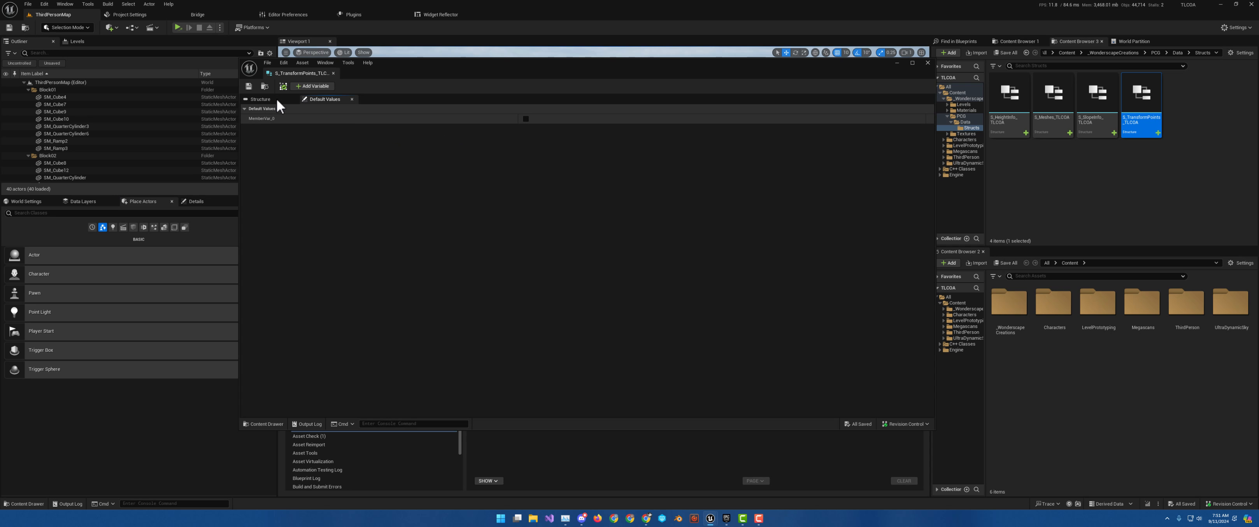
click(262, 98)
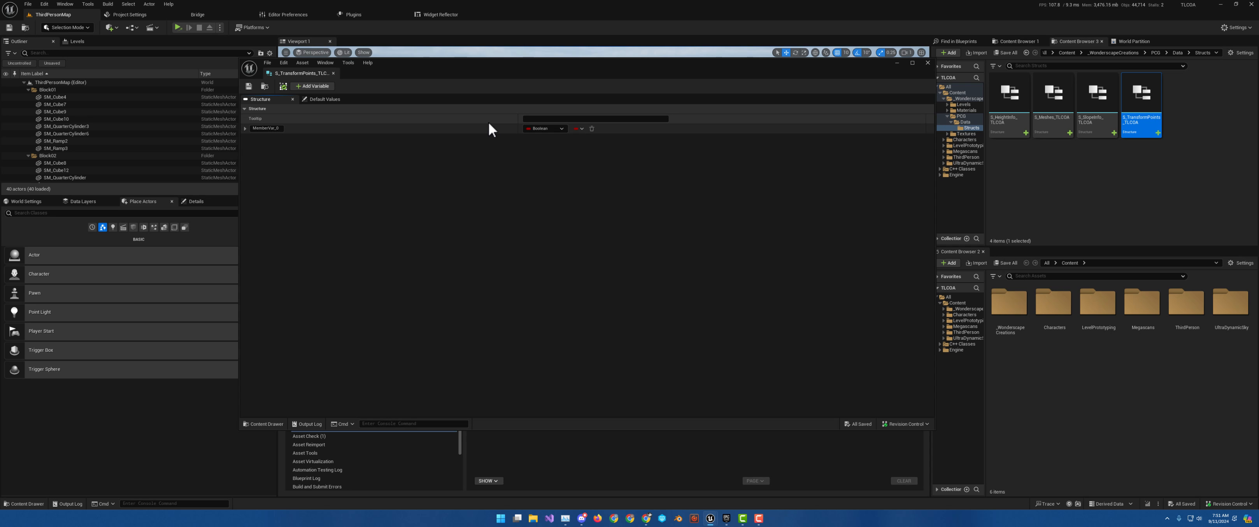
click(244, 109)
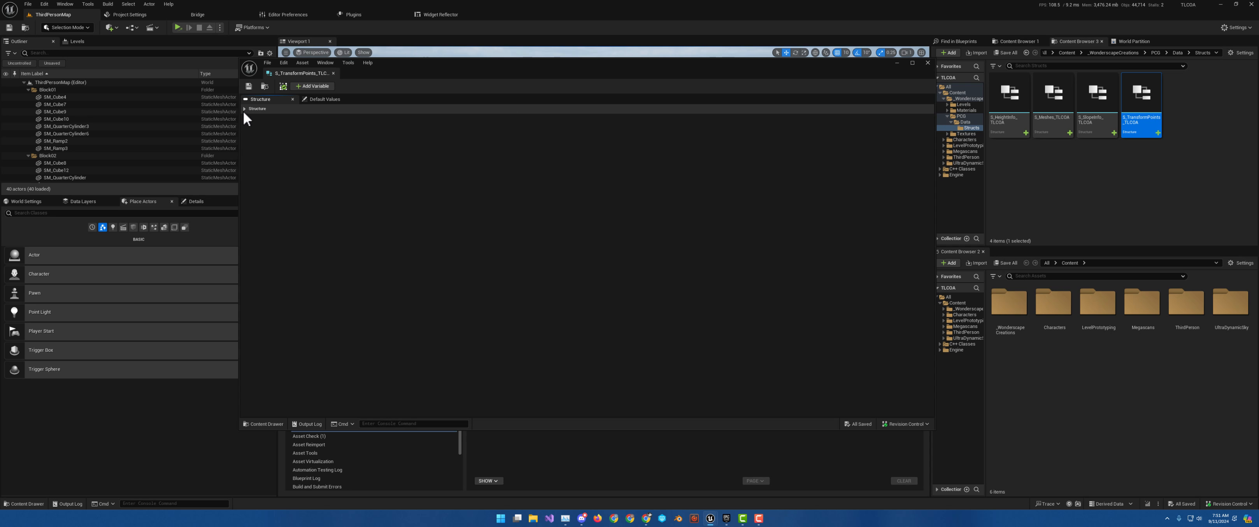
click(244, 108)
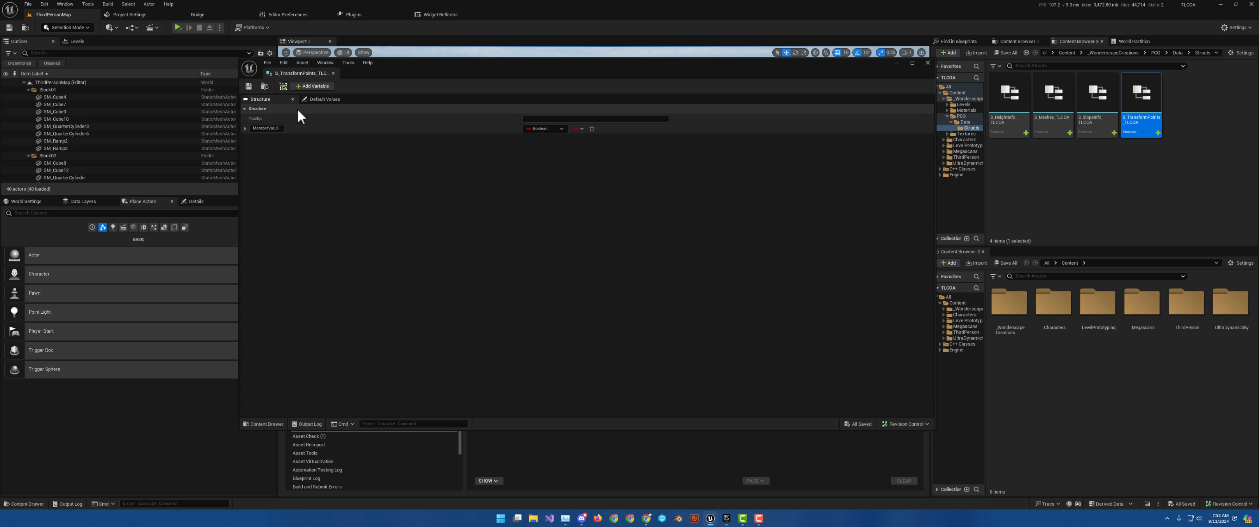
click(554, 129)
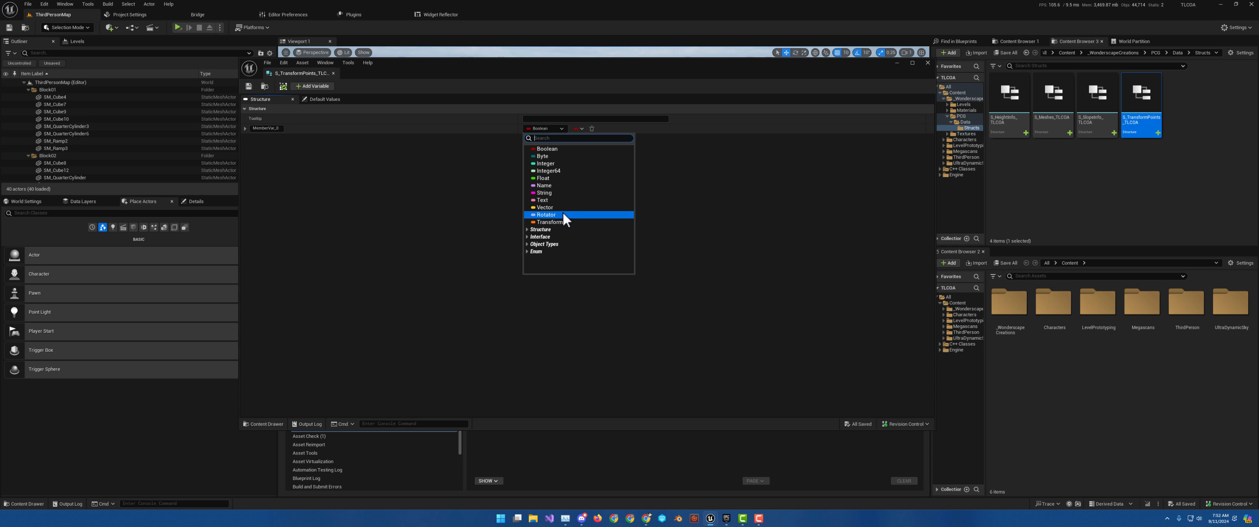
click(548, 185)
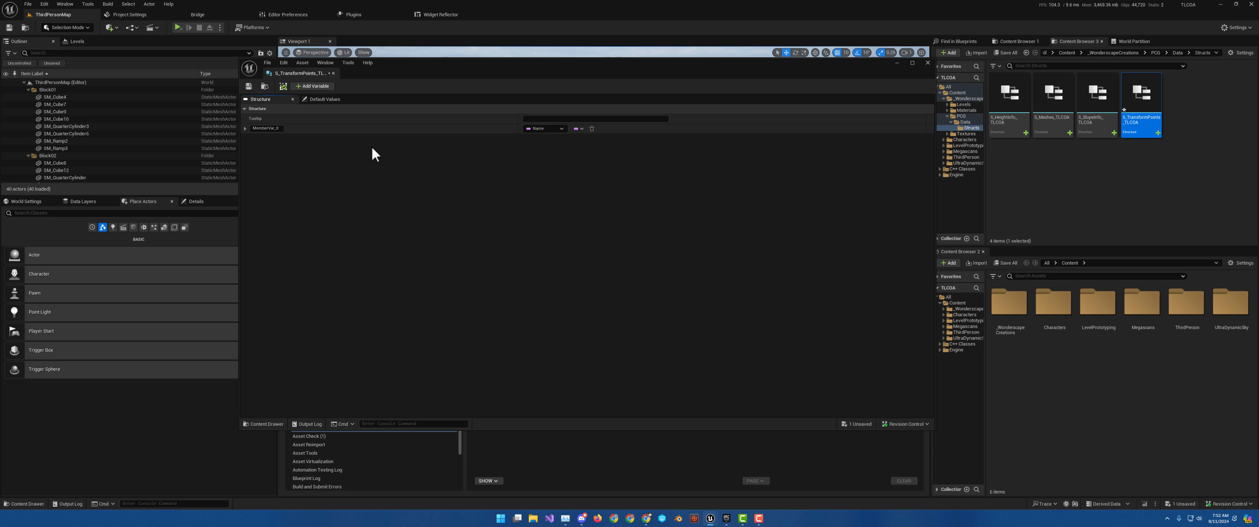
click(278, 130)
text(ID)
Add two Vector variables to the transform points structure below ID.
click(324, 89)
click(543, 138)
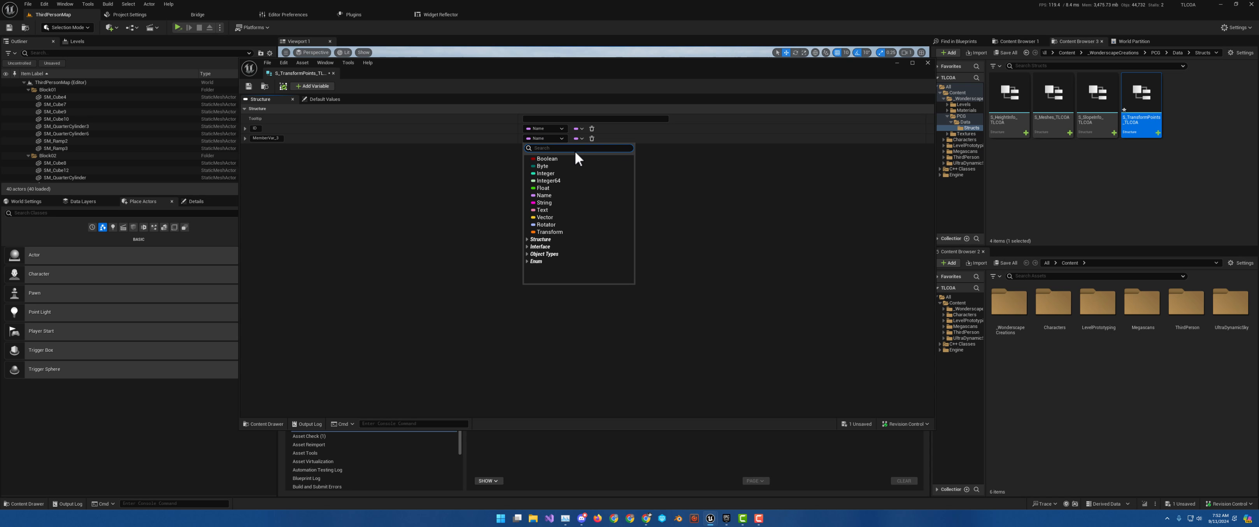
click(548, 217)
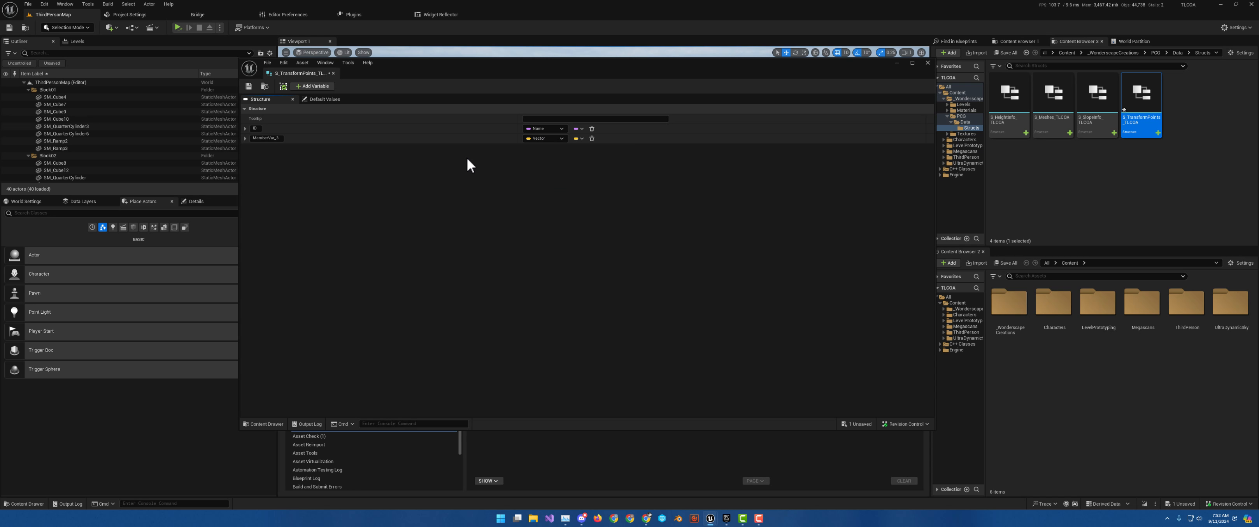
click(319, 90)
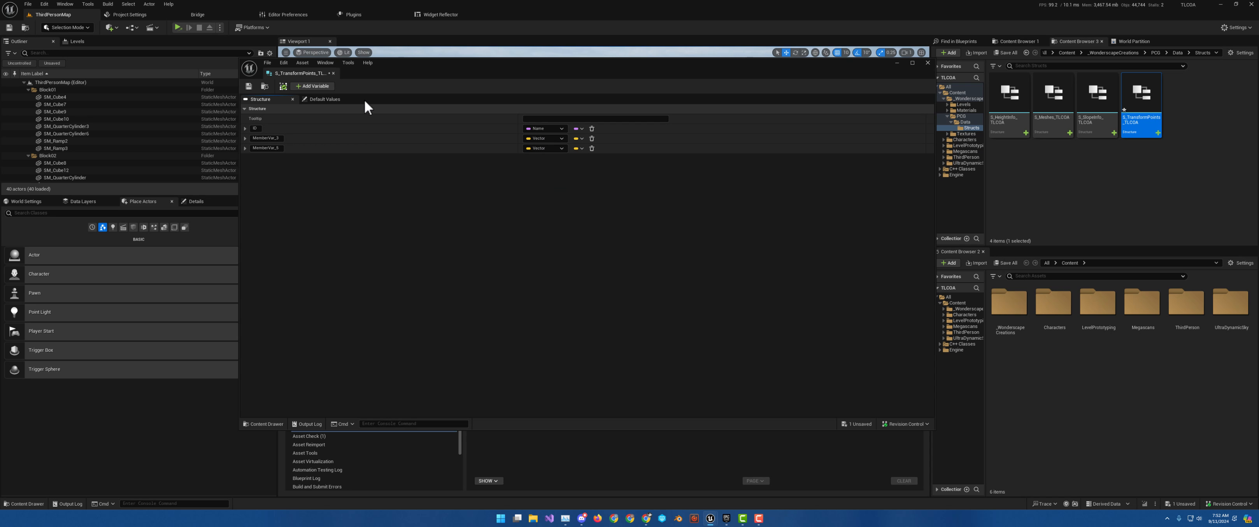
Rename the two Vector variables OffsetMin and OffsetMax.
double_click(275, 139)
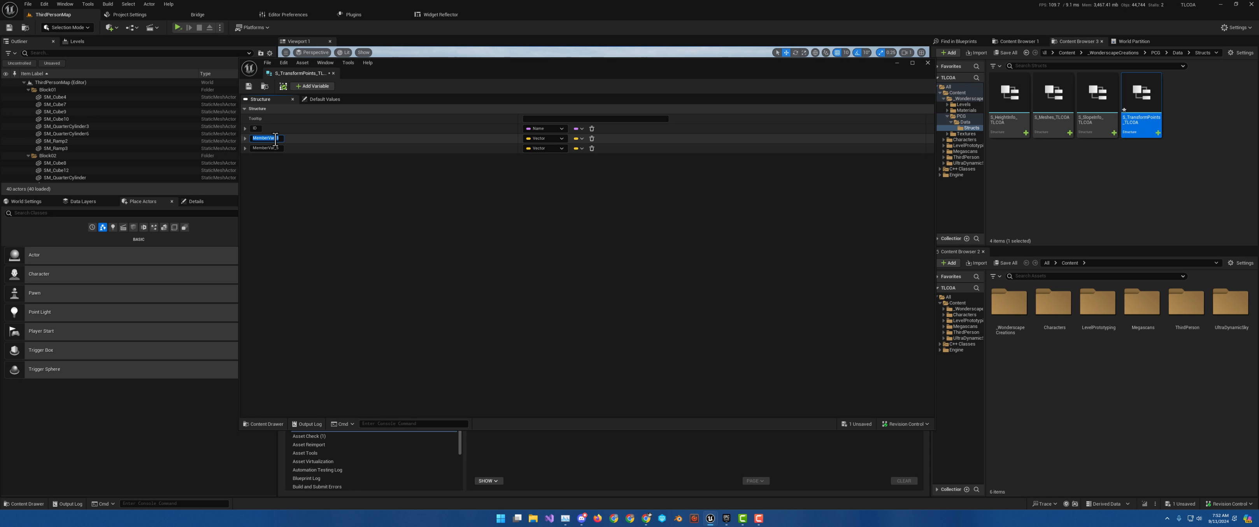
text(OffsetMin)
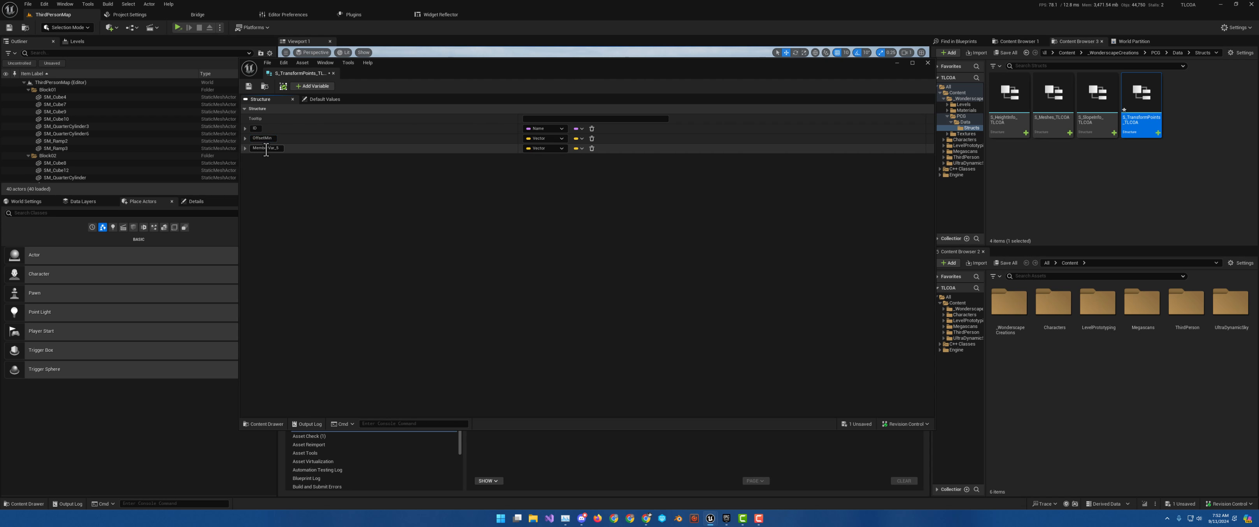
click(266, 149)
double_click(266, 149)
text(OffsetMax)
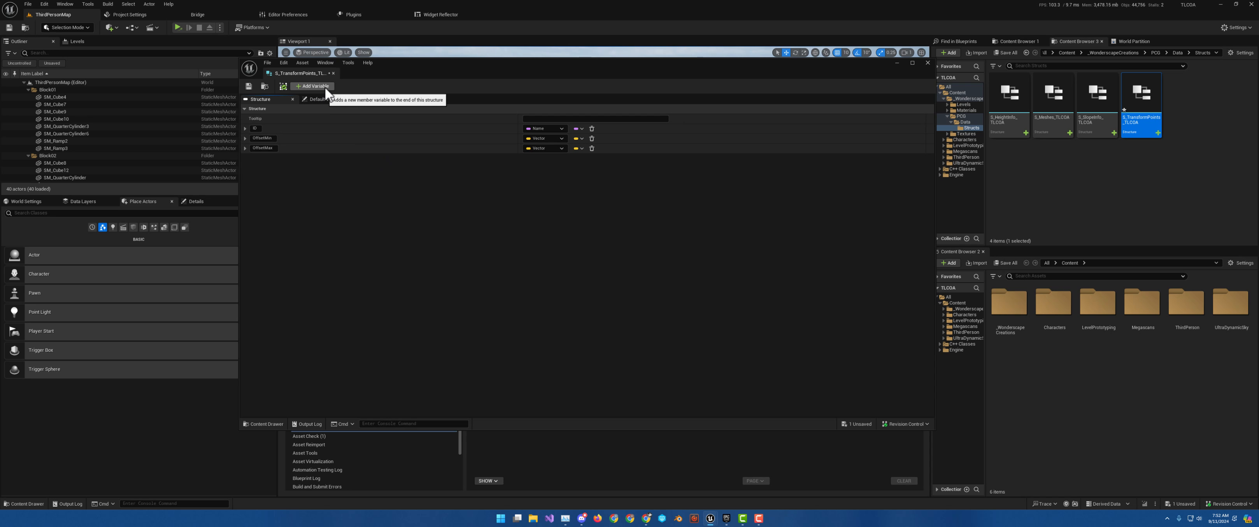
Add two Rotator variables to the transform points structure below OffsetMax.
click(313, 86)
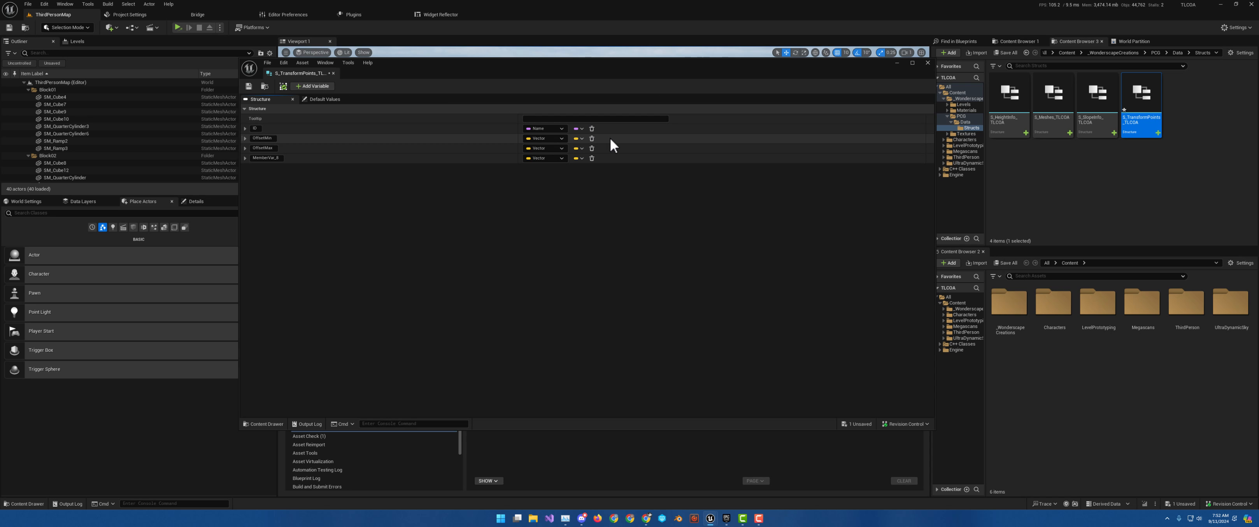
click(551, 158)
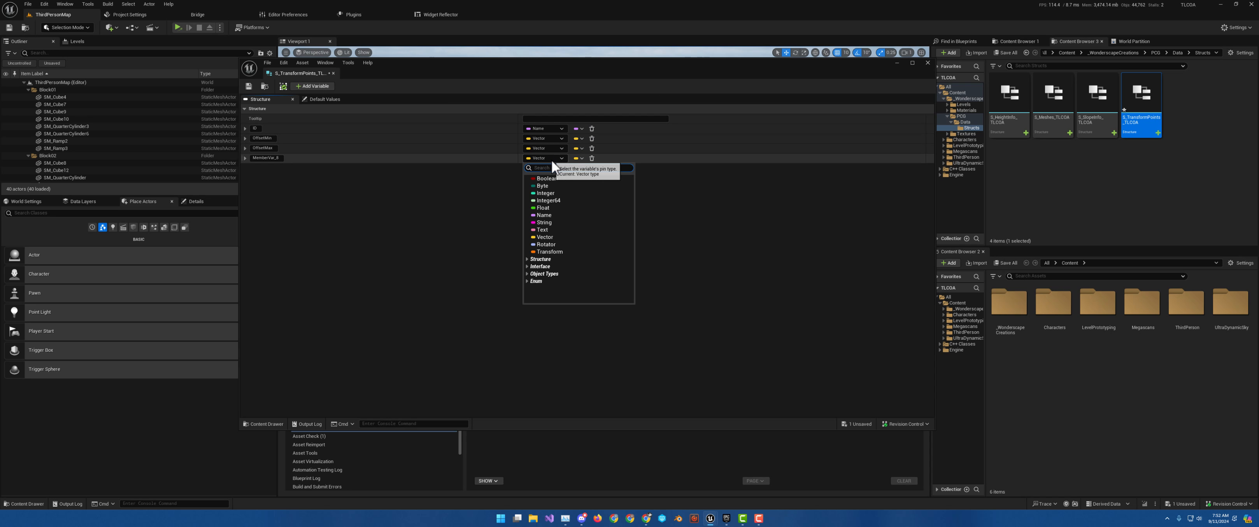
click(553, 244)
click(324, 87)
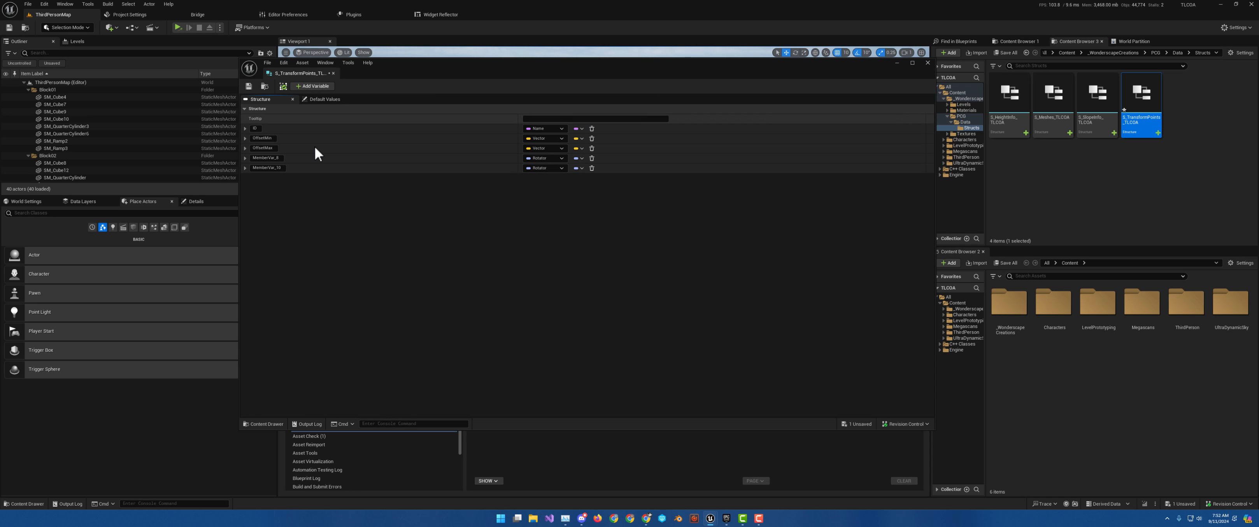
Rename the two Rotator variables RotationMin and RotationMax.
double_click(267, 158)
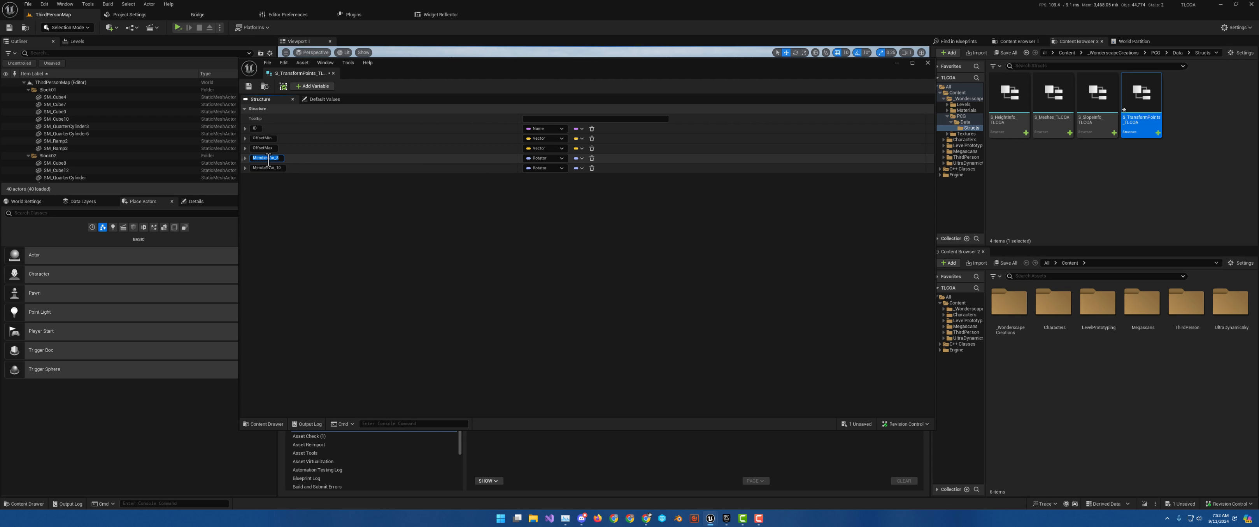
text(RotationMin)
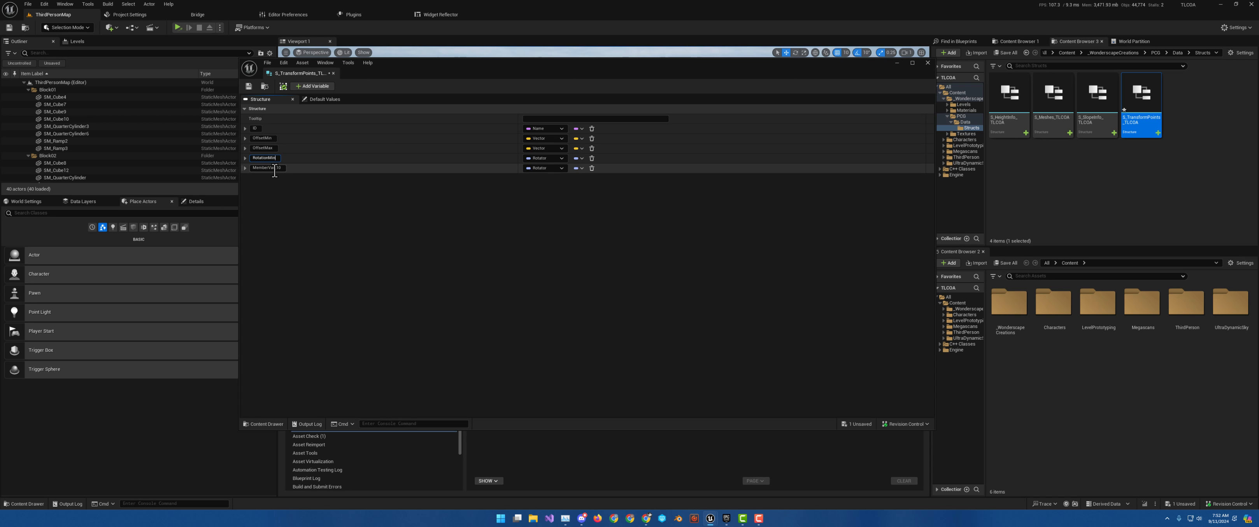
click(271, 169)
click(272, 170)
key(ctrl+a)
text(Rotati)
key(Return)
Add a Boolean variable below RotationMax and name it UseAbsoluteRotation.
click(312, 86)
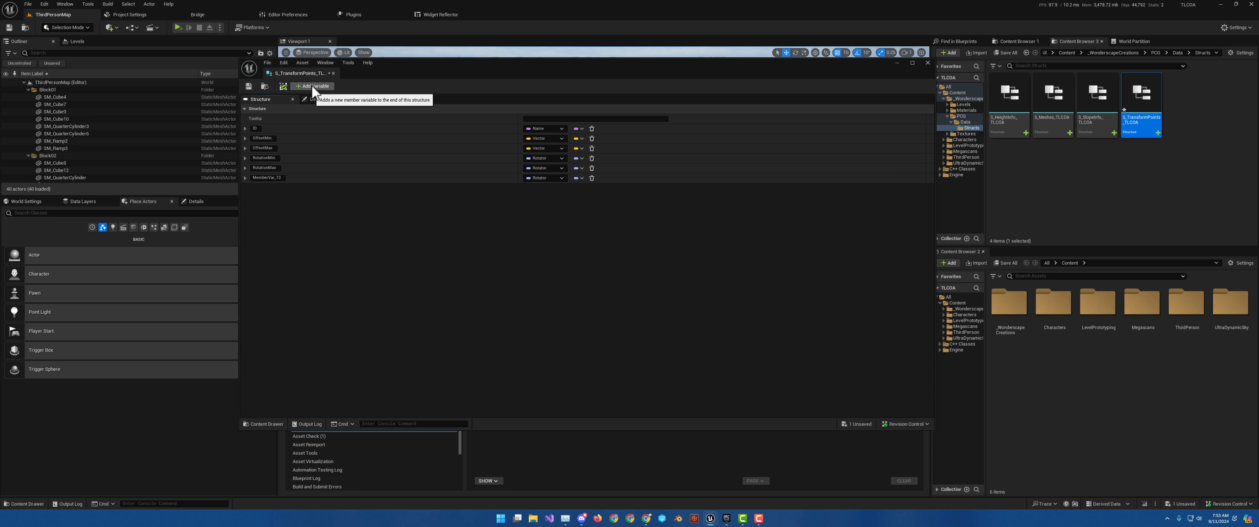
click(542, 178)
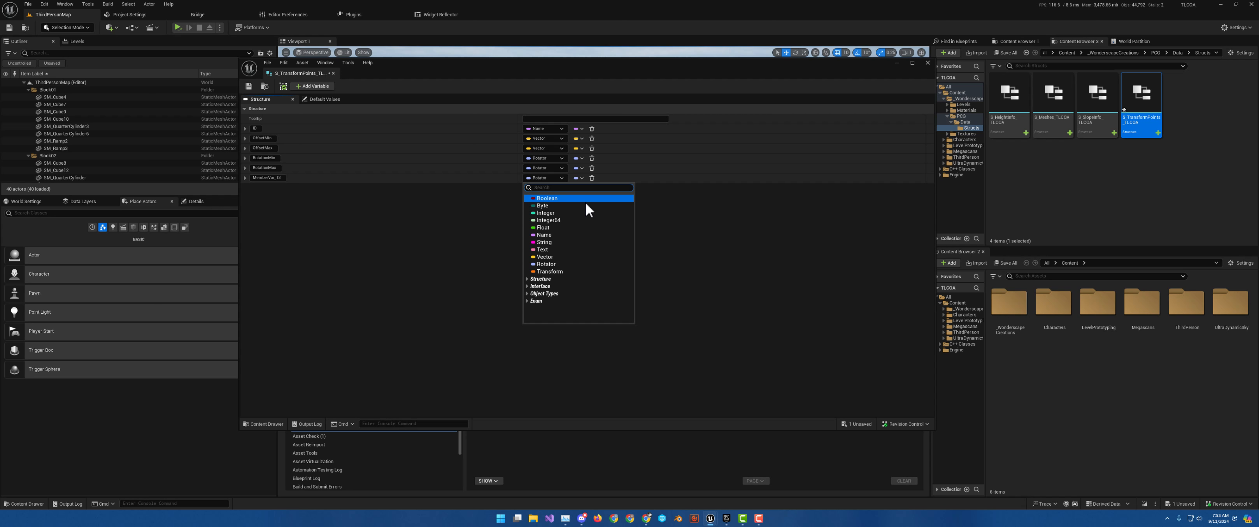
click(565, 198)
click(264, 177)
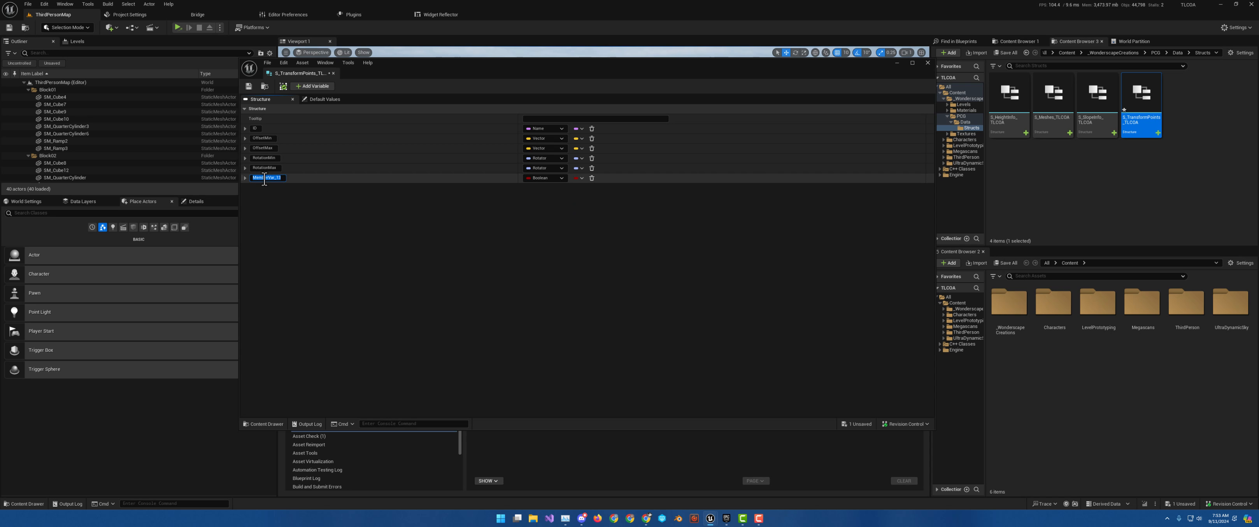
text(UseAbsoluteRotation)
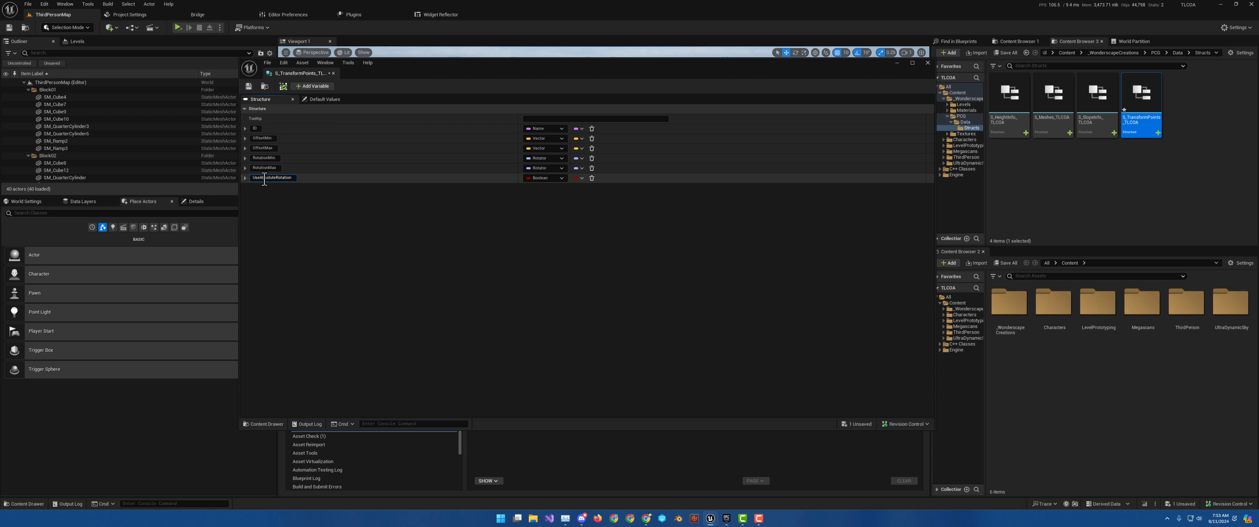
click(334, 187)
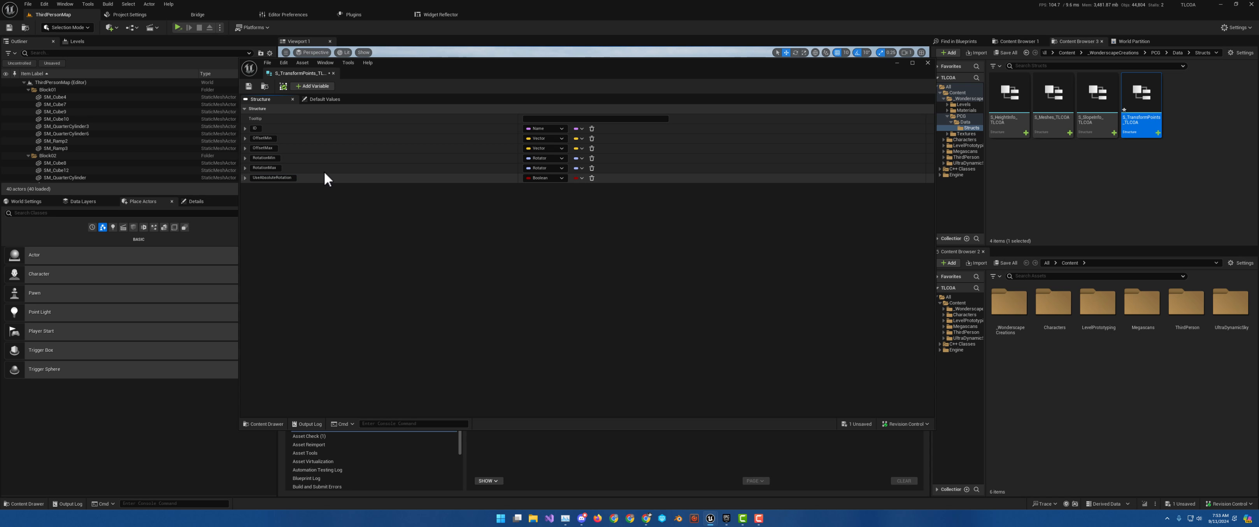
Add two Vector variables to the structure below UseAbsoluteRotation.
click(314, 86)
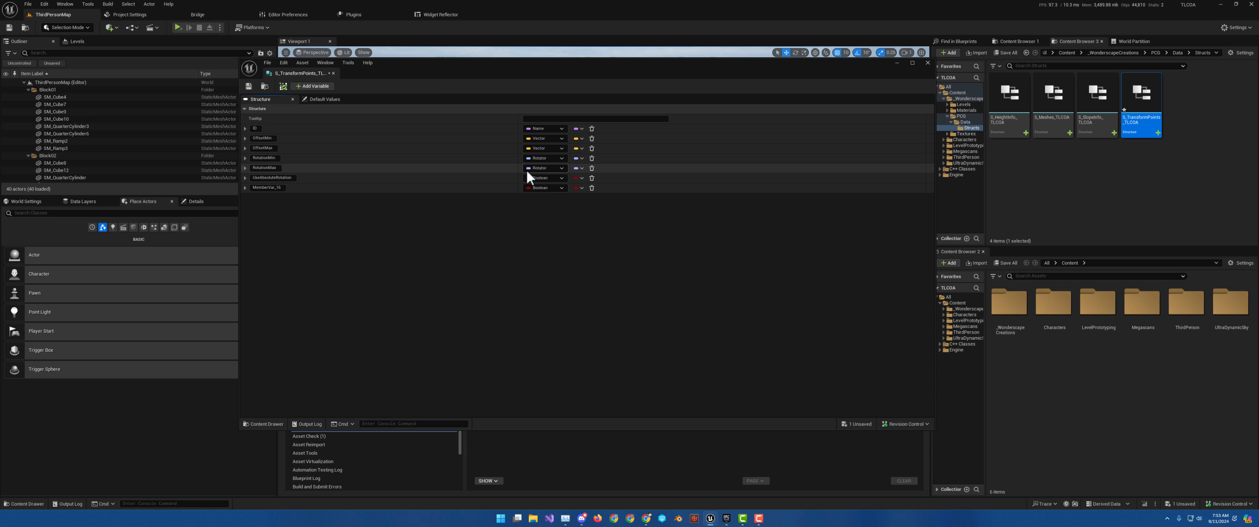
click(551, 188)
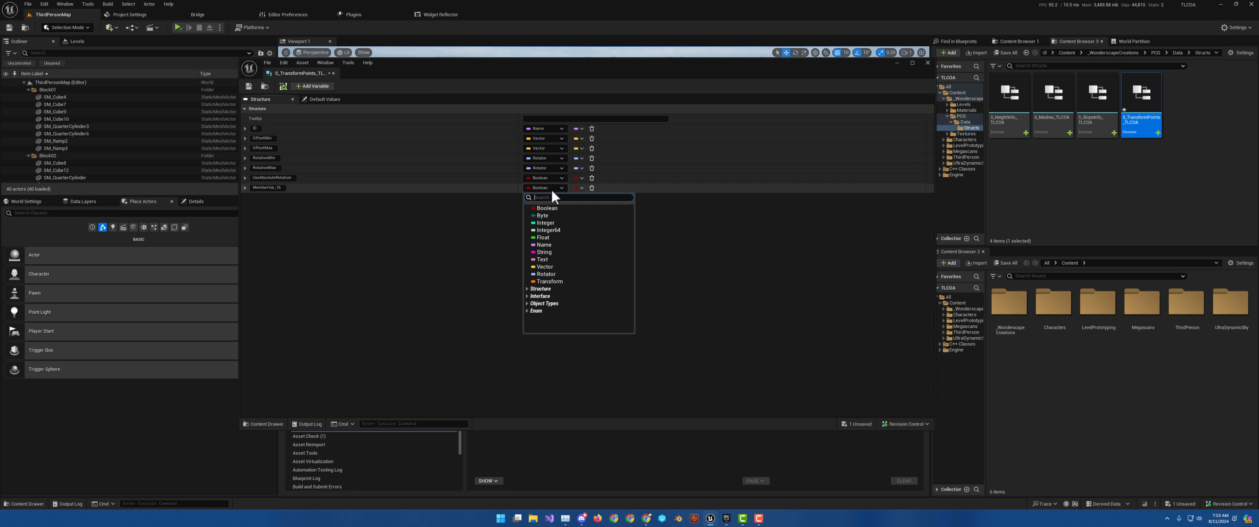
click(558, 267)
click(314, 86)
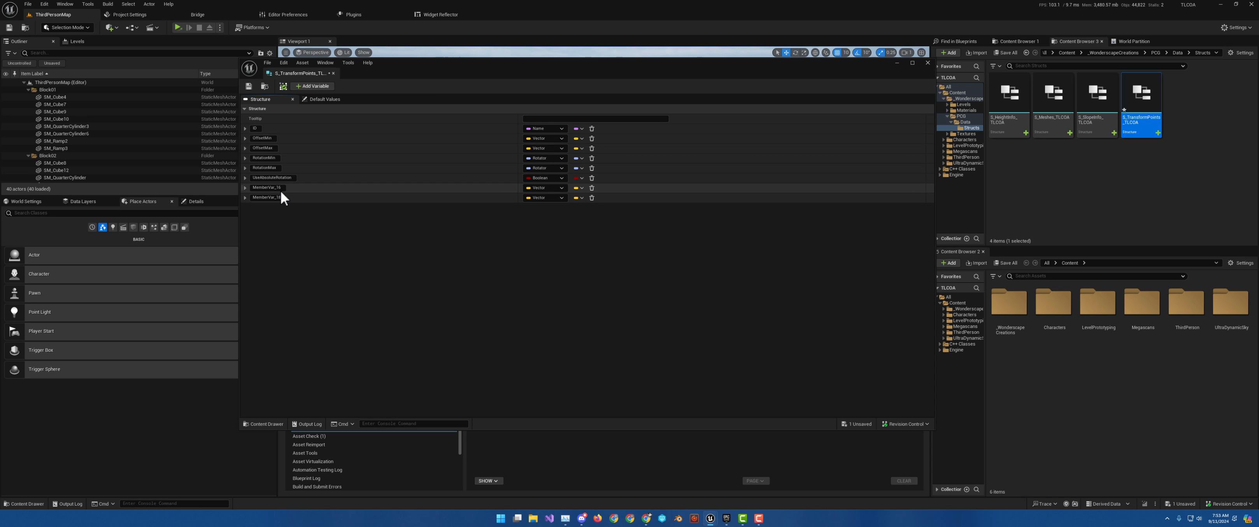
Rename the two new Vector variables ScaleMin and ScaleMax.
click(268, 187)
text(Sa)
text(aleM)
text(in)
click(262, 198)
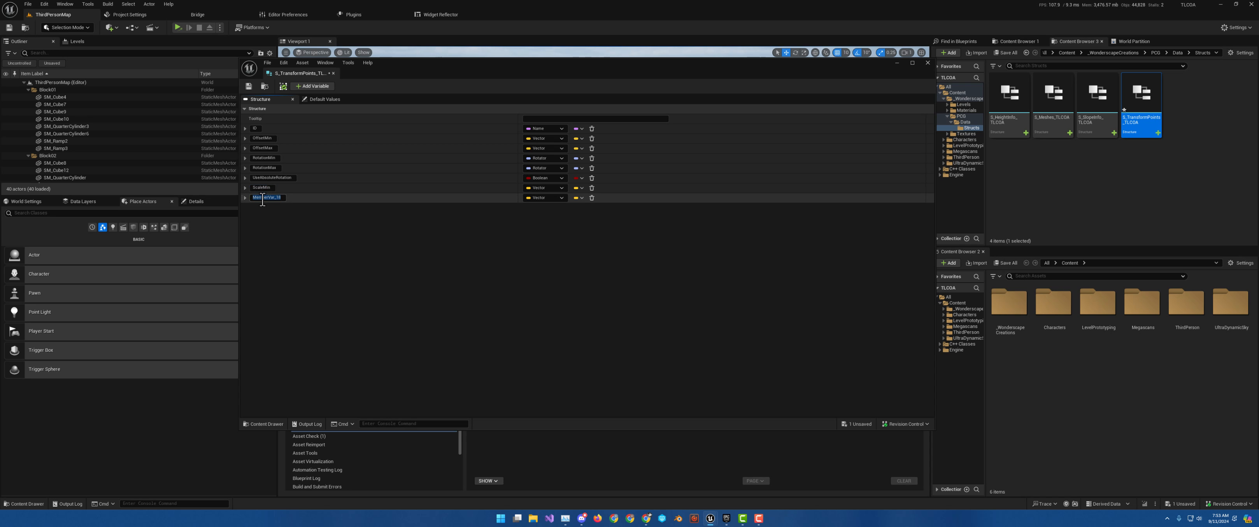
text(ScaleMax)
key(Return)
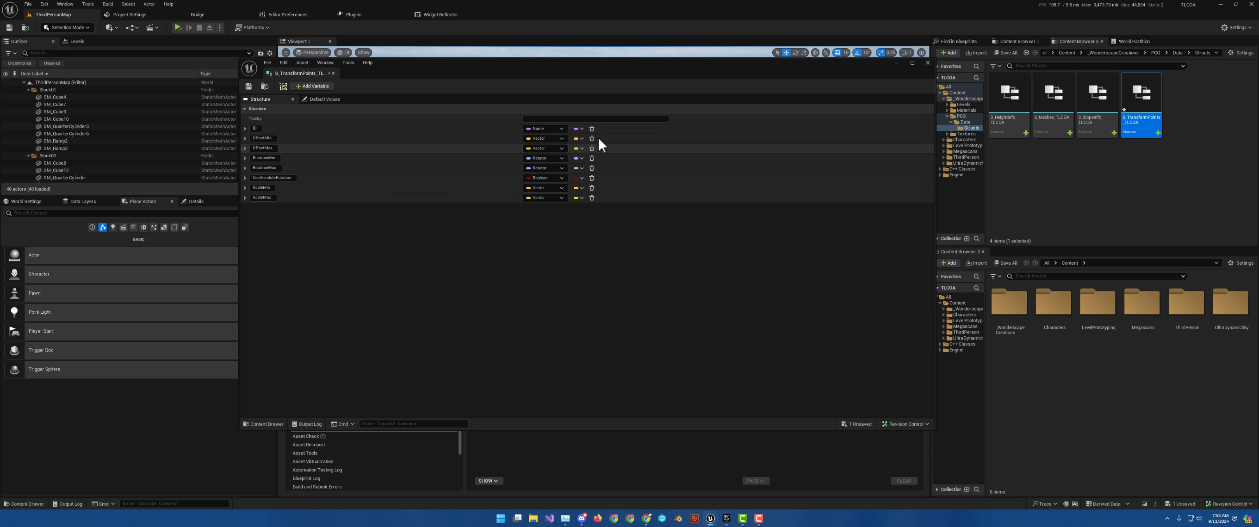
Add a Boolean variable below ScaleMax and name it UseUniformScale.
click(313, 86)
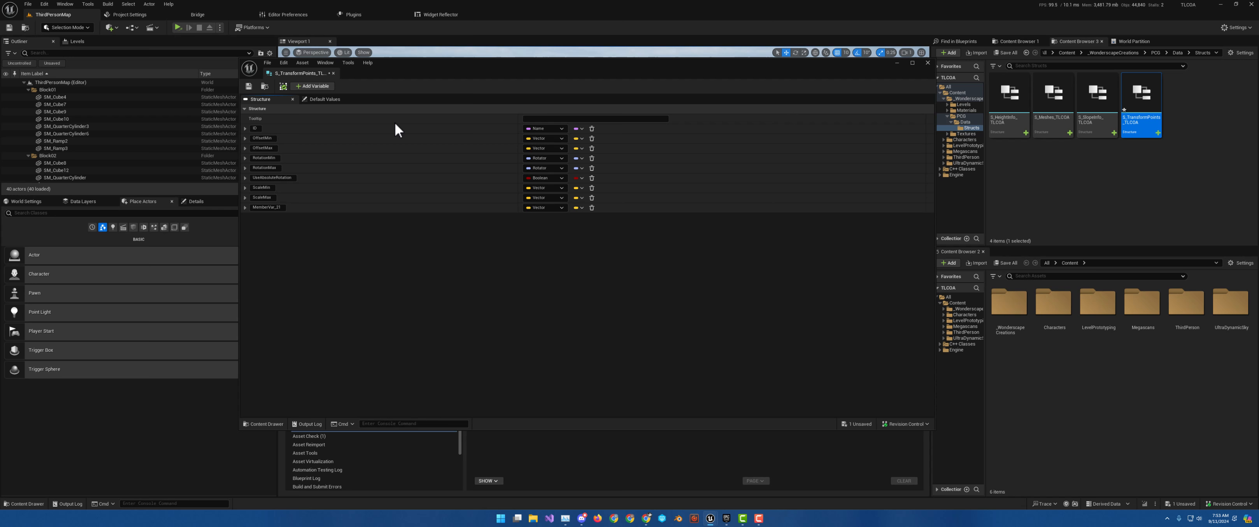
click(541, 208)
click(558, 229)
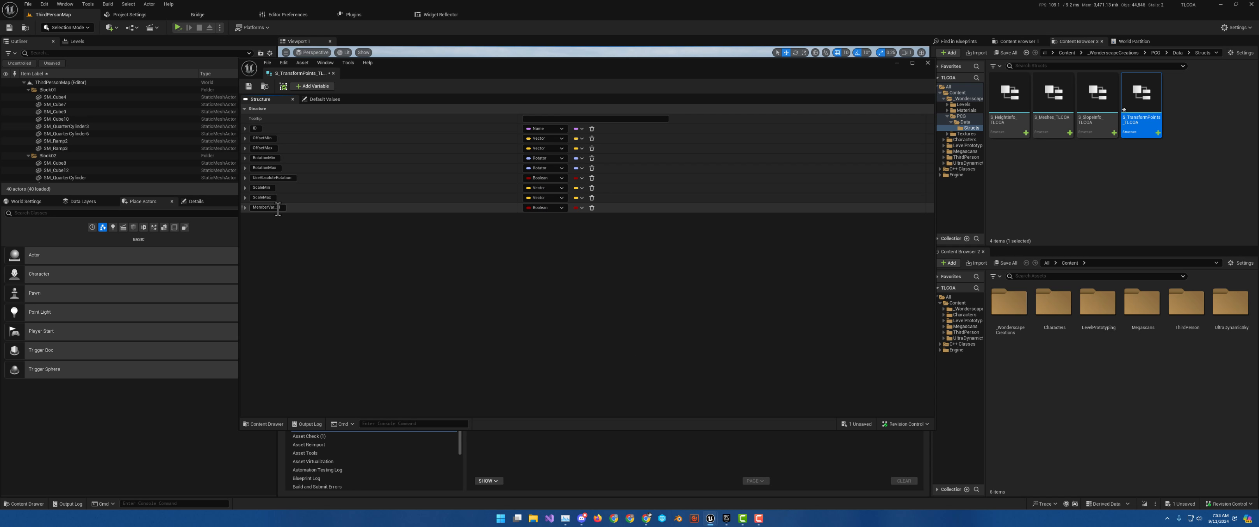
click(278, 208)
text(UseUniformScale)
key(Return)
In the structure's default values, enable UseUniformScale and set ScaleMin to 0.8 and ScaleMax to 1.2 on all three axes.
click(325, 98)
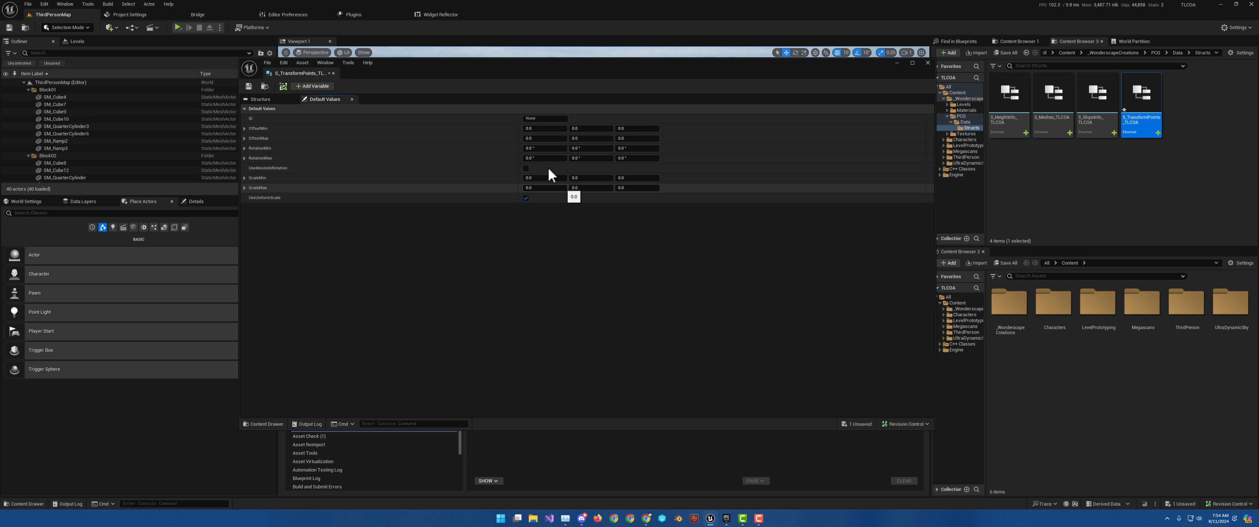
drag(547, 62, 563, 121)
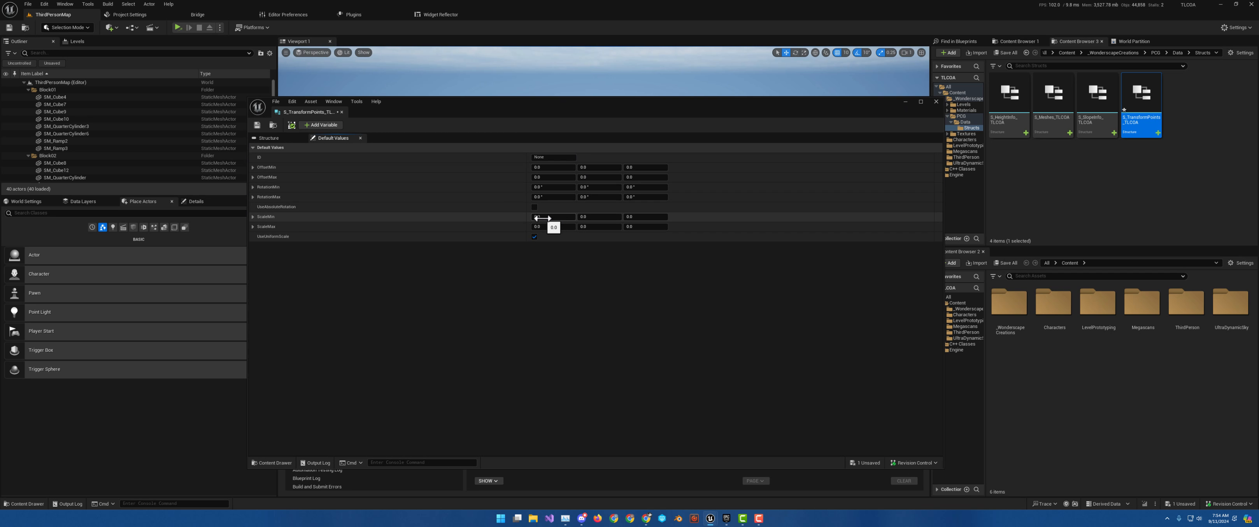
click(562, 218)
text(.8)
key(Tab)
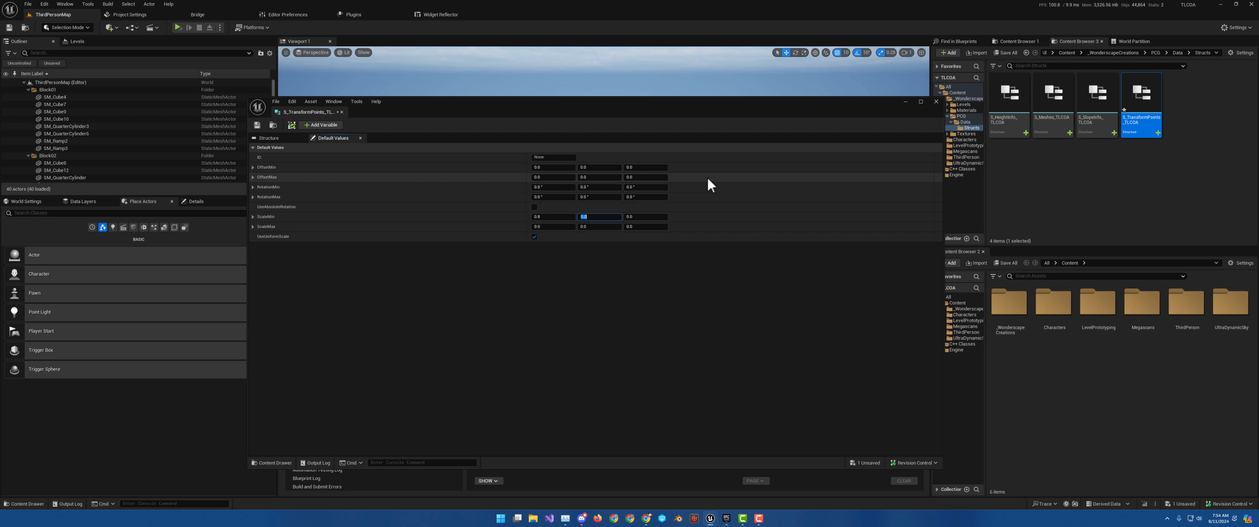
text(.8)
key(Tab)
text(.8.2)
key(Tab)
text(1.2)
key(Tab)
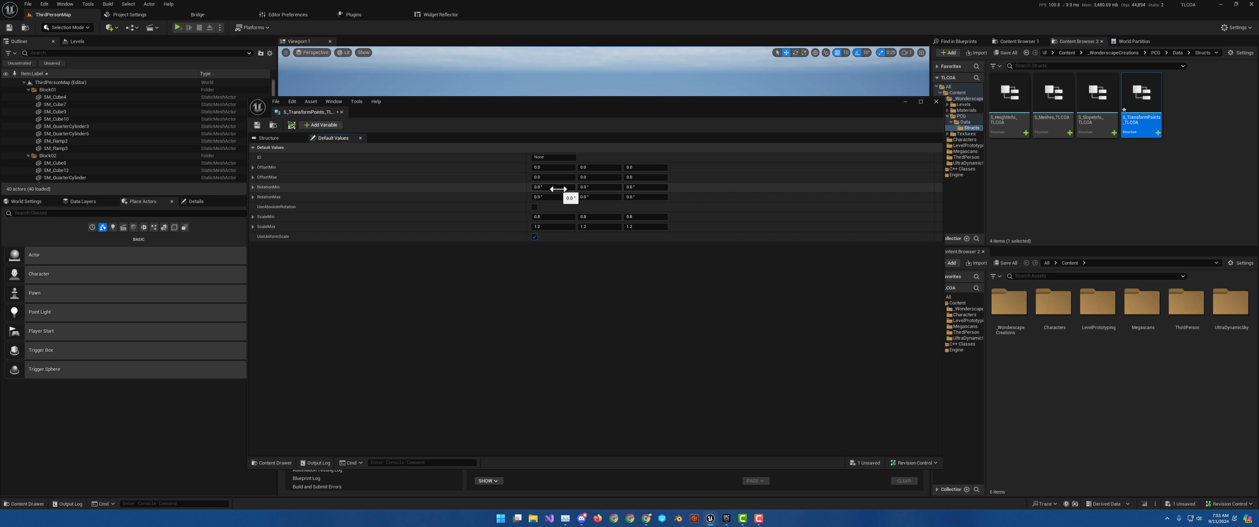
Set the default RotationMin to -5, -5 and -180 degrees.
click(558, 189)
text(-)
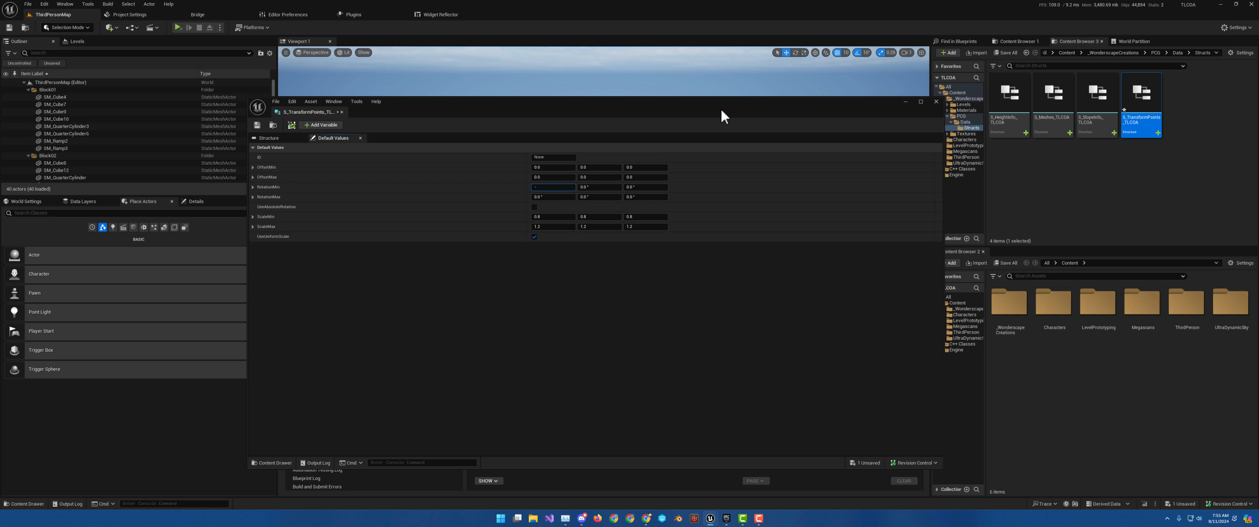
text(5)
key(Tab)
text(-5)
key(Tab)
text(-)
Set the default RotationMax to 5, 5 and 180 degrees.
click(550, 197)
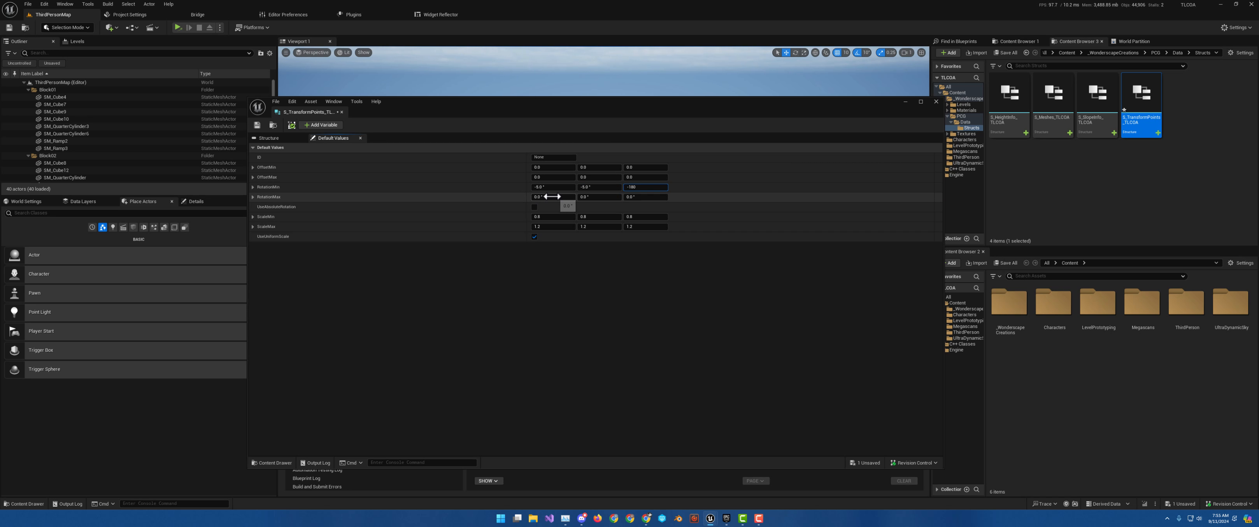
text(5)
key(Tab)
text(5)
key(Tab)
text(180)
key(Return)
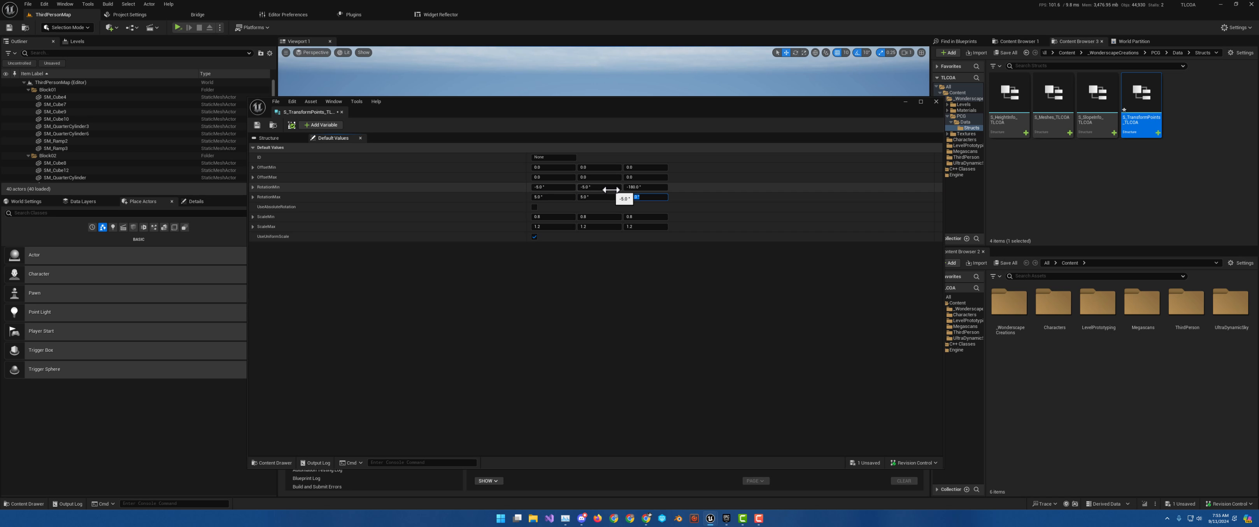
Set the default OffsetMin to -50, -50 and 10.
click(553, 168)
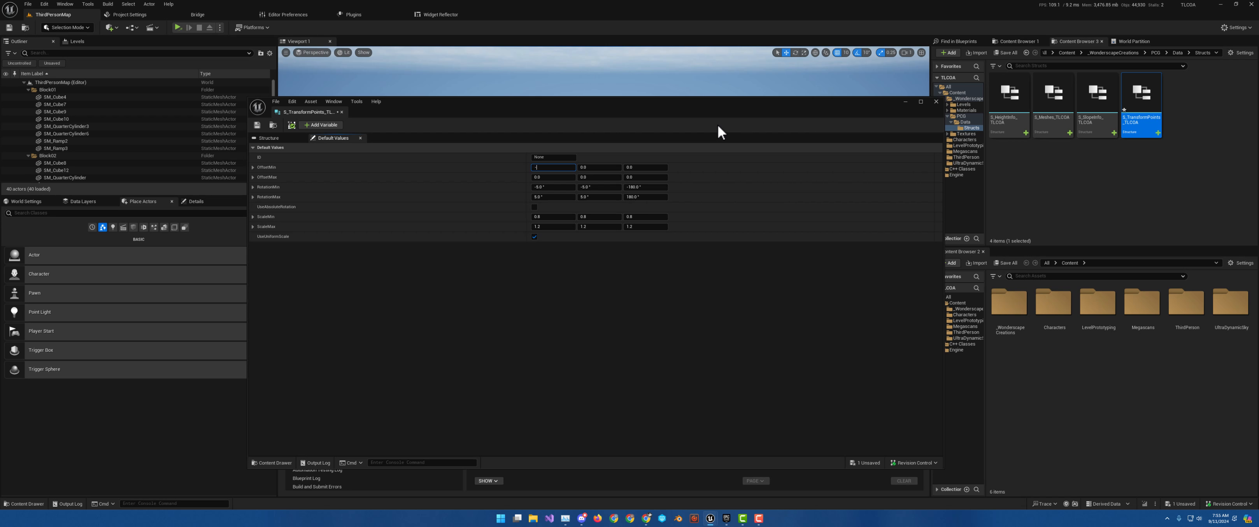
text(-50)
key(Tab)
text(-50)
key(Tab)
key(Tab)
click(638, 167)
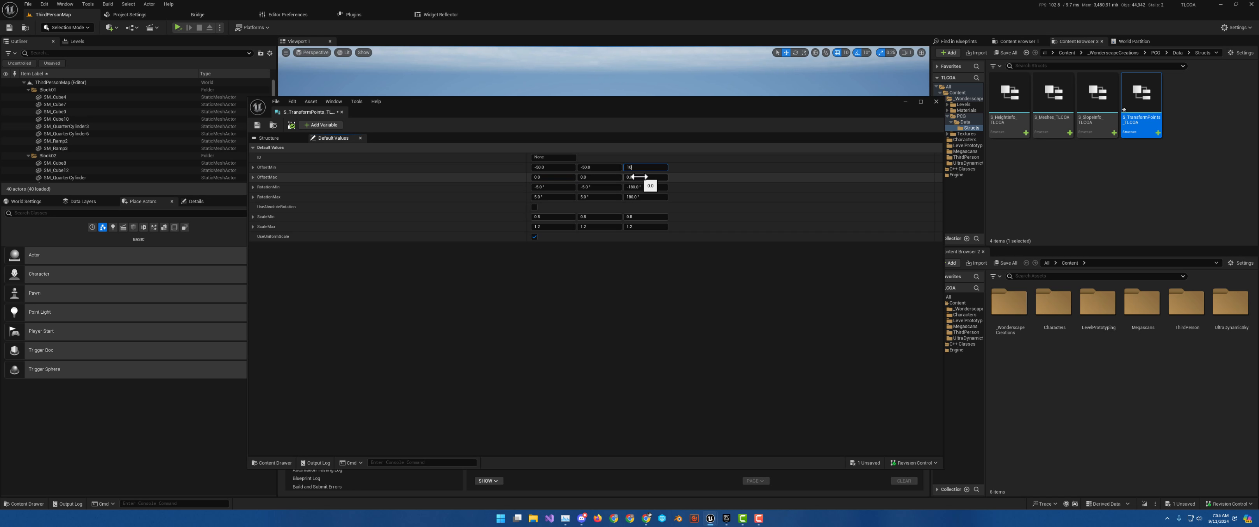
Set the default OffsetMax to 50, 50 and 20, and save and close the transform points structure.
click(638, 177)
click(541, 176)
text(50)
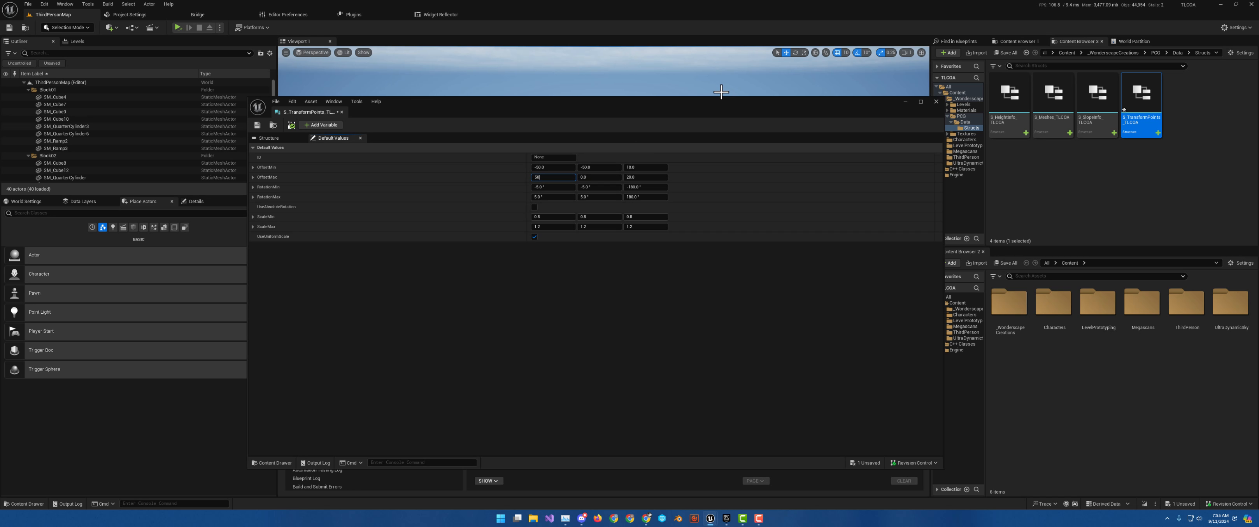
key(Tab)
text(50)
key(Tab)
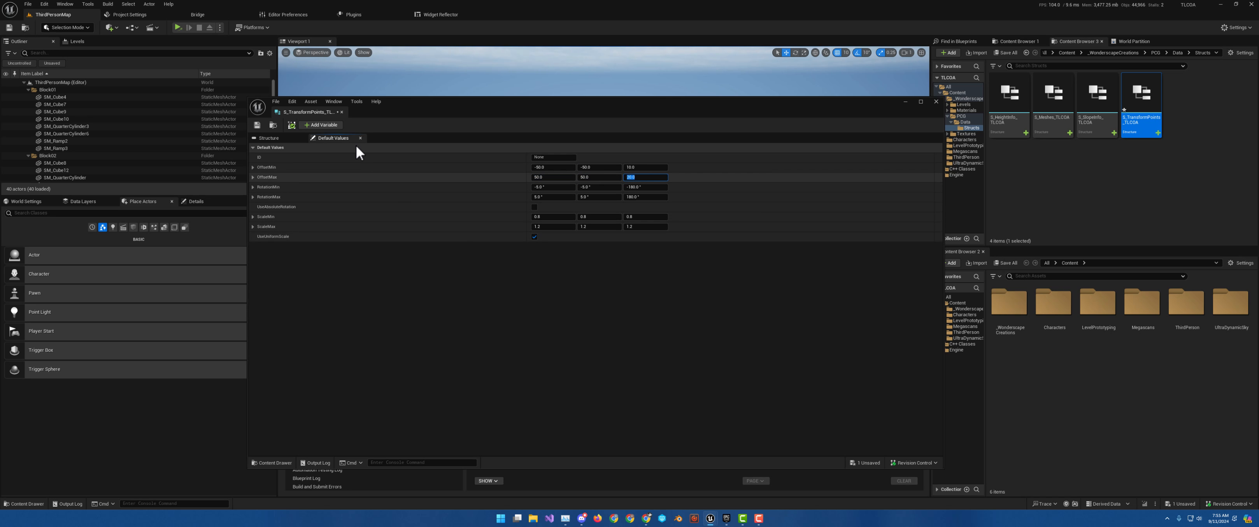
click(258, 124)
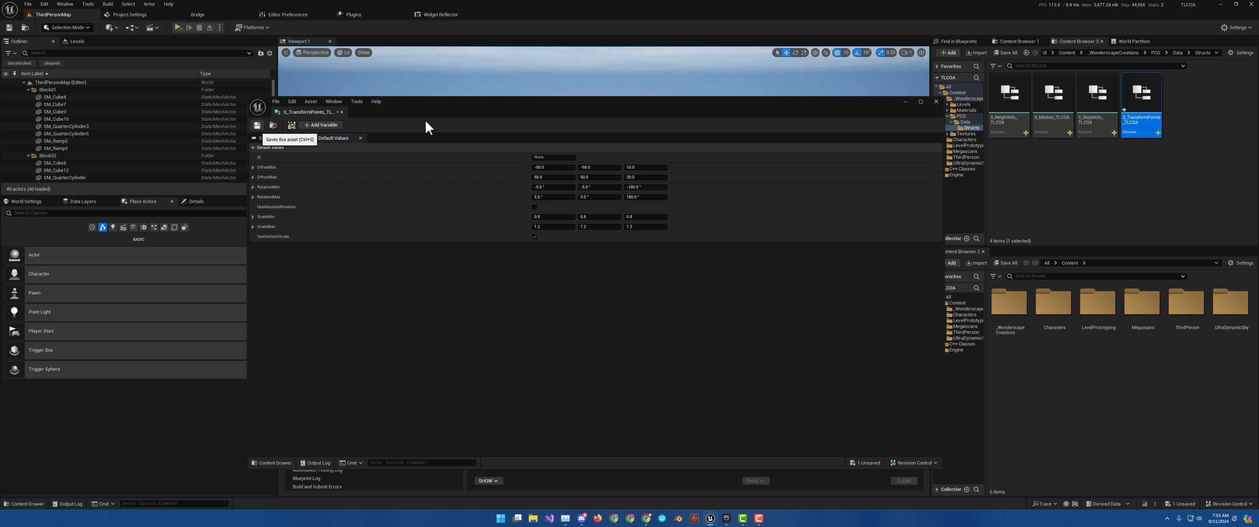
click(342, 112)
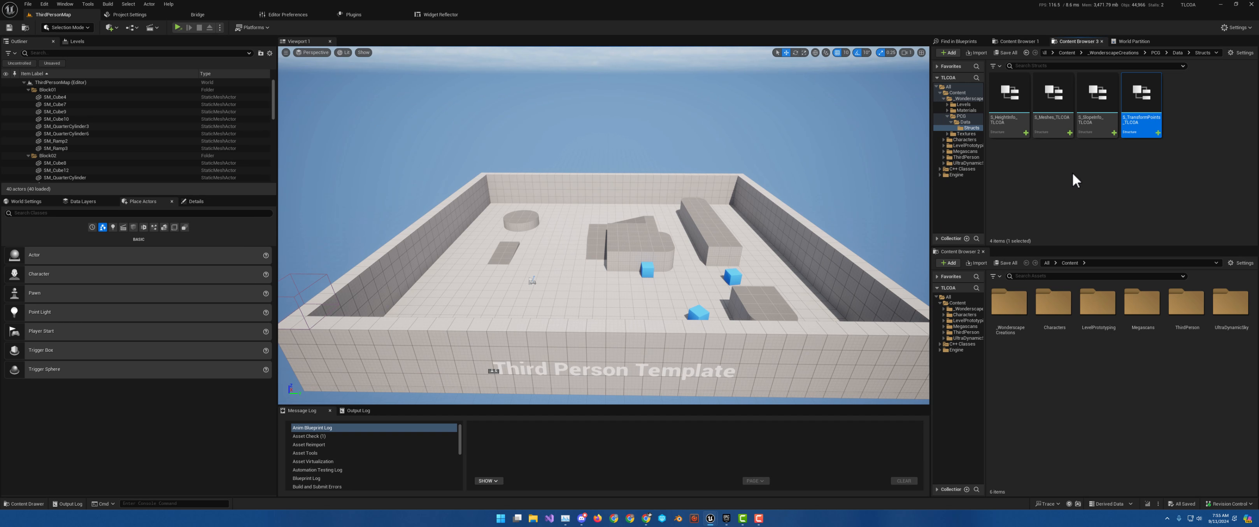
Create a fifth Structure asset in the Structs folder and name it S_LandscapeInfo_TLCOA.
right_click(1082, 176)
text(struct)
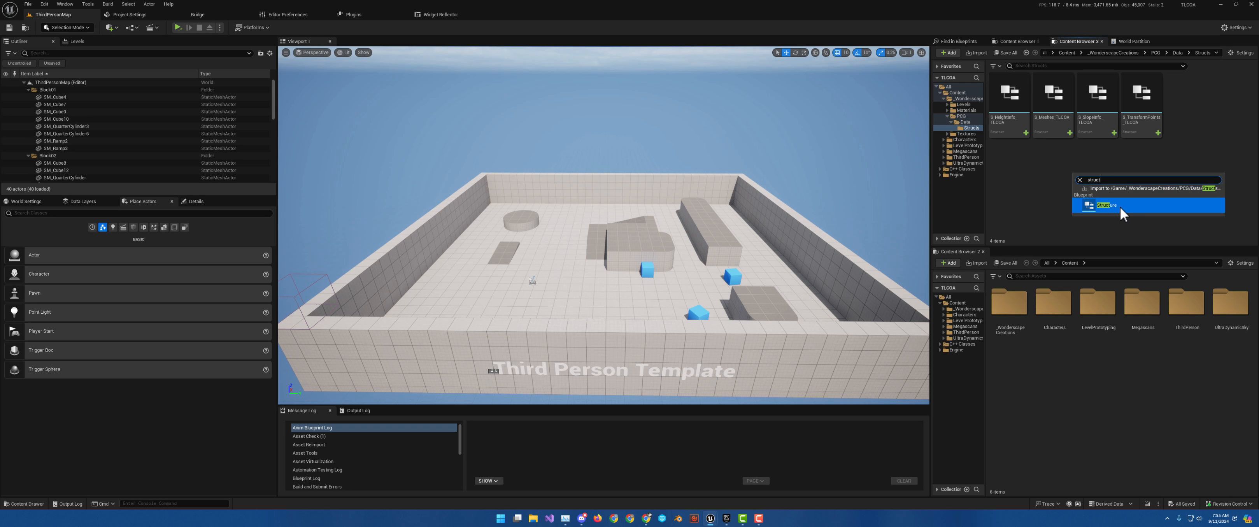
click(1120, 206)
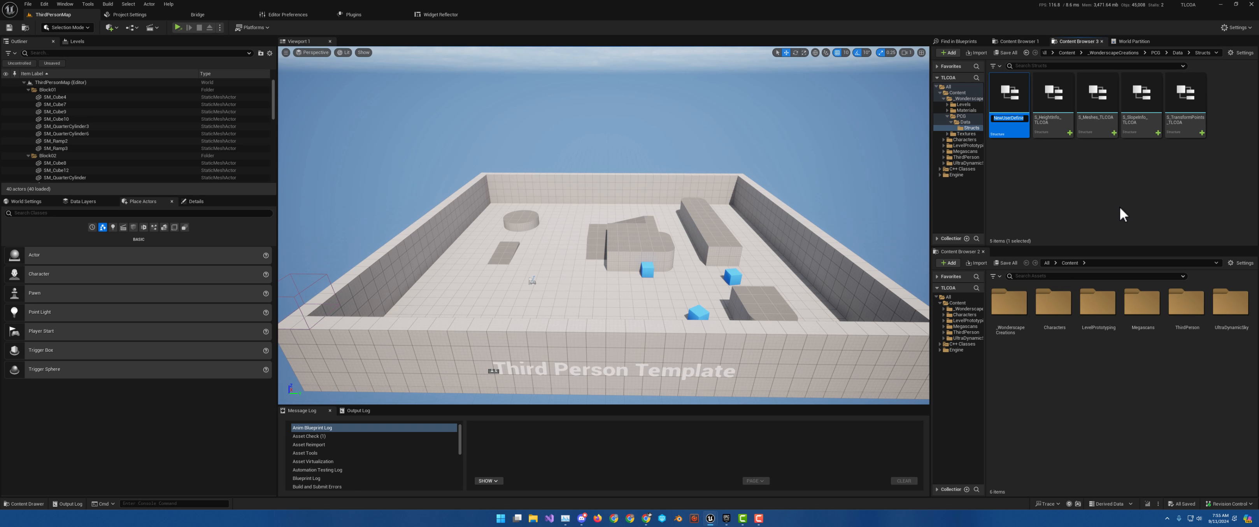
text(S)
text(_Landscape)
text(Info)
text(_TLC)
text(OA)
key(Return)
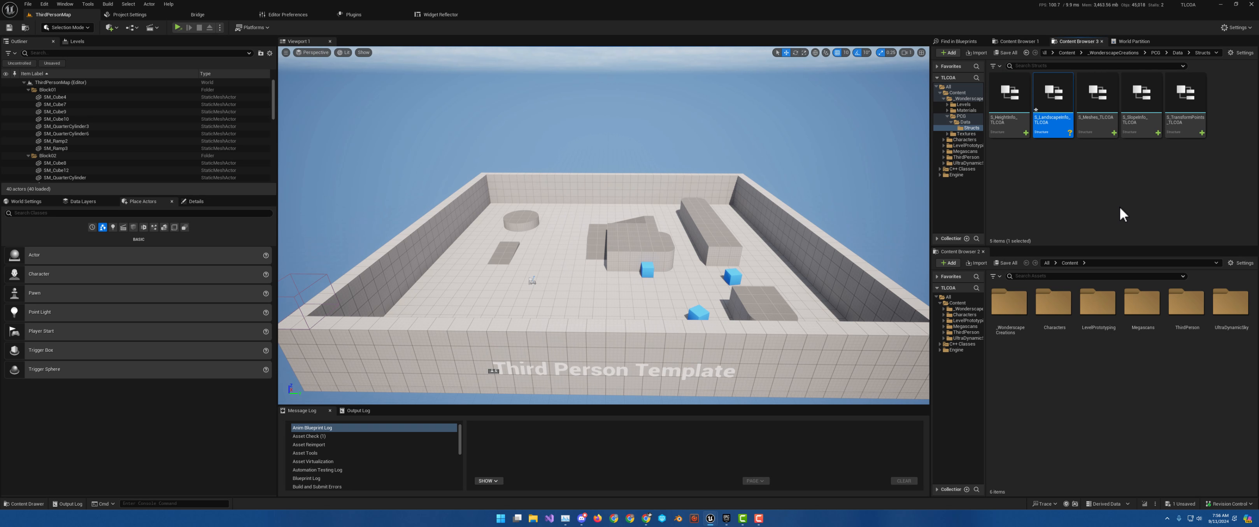
Open the S_LandscapeInfo_TLCOA structure, change its first variable's type to Name and rename that variable ID.
double_click(1053, 98)
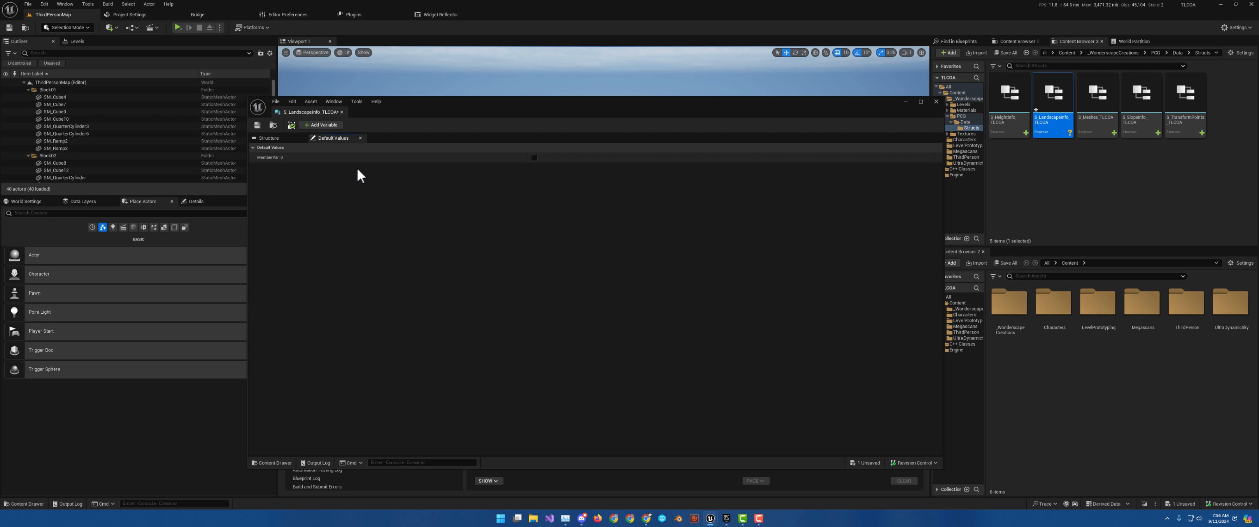
click(273, 137)
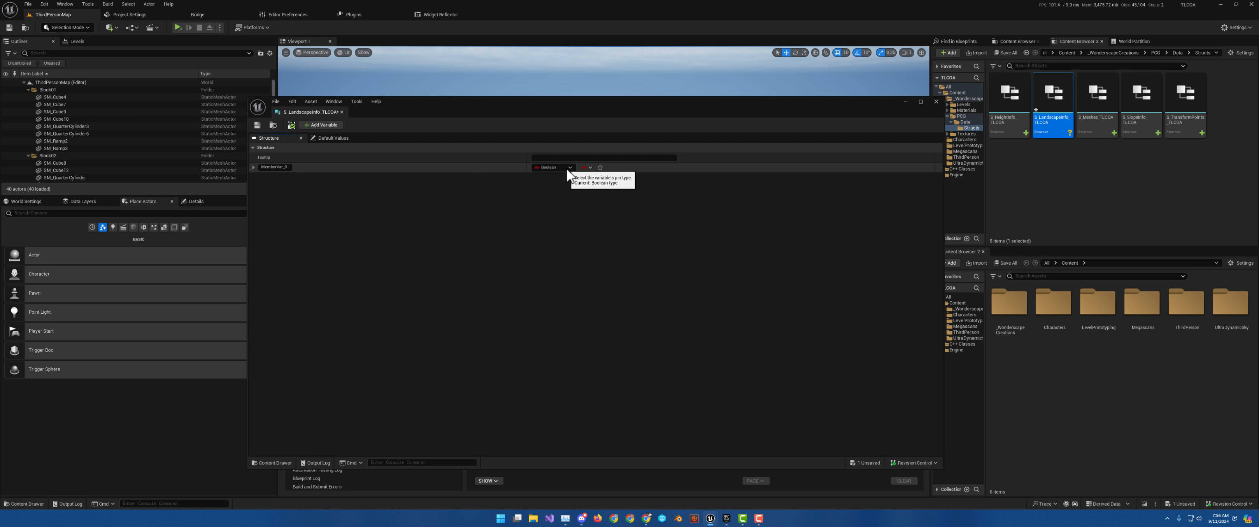
mouse_move(531, 112)
mouse_down()
mouse_move(517, 323)
mouse_move(536, 124)
mouse_up()
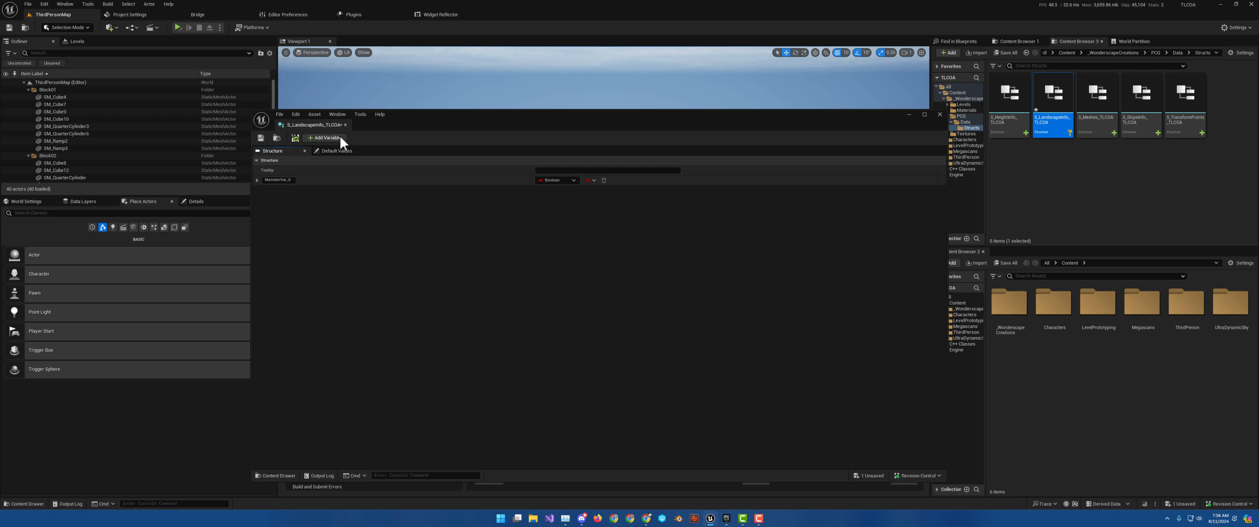
click(564, 180)
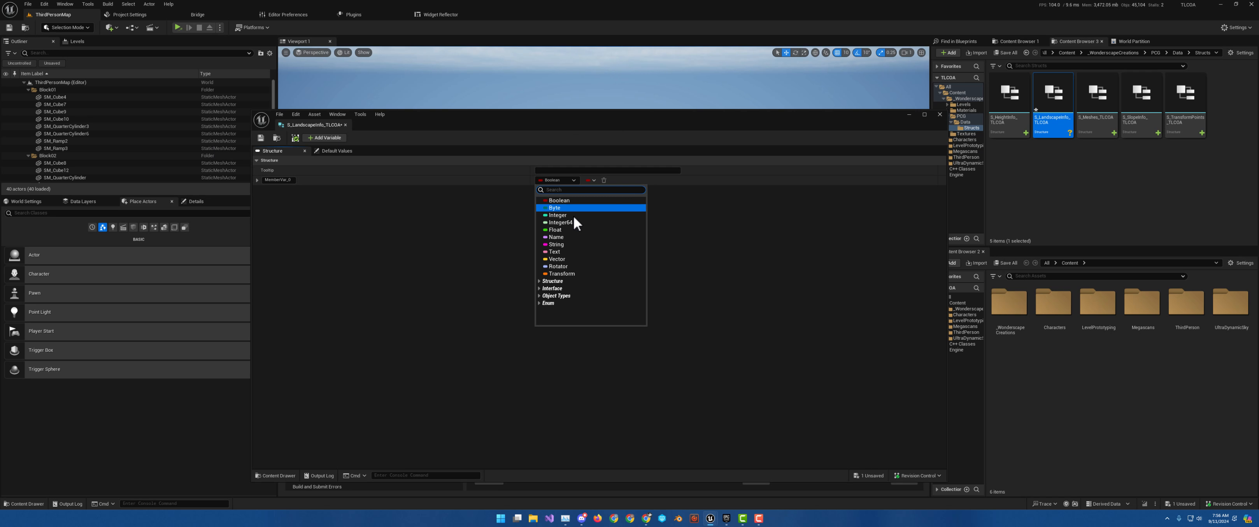
click(559, 238)
click(269, 180)
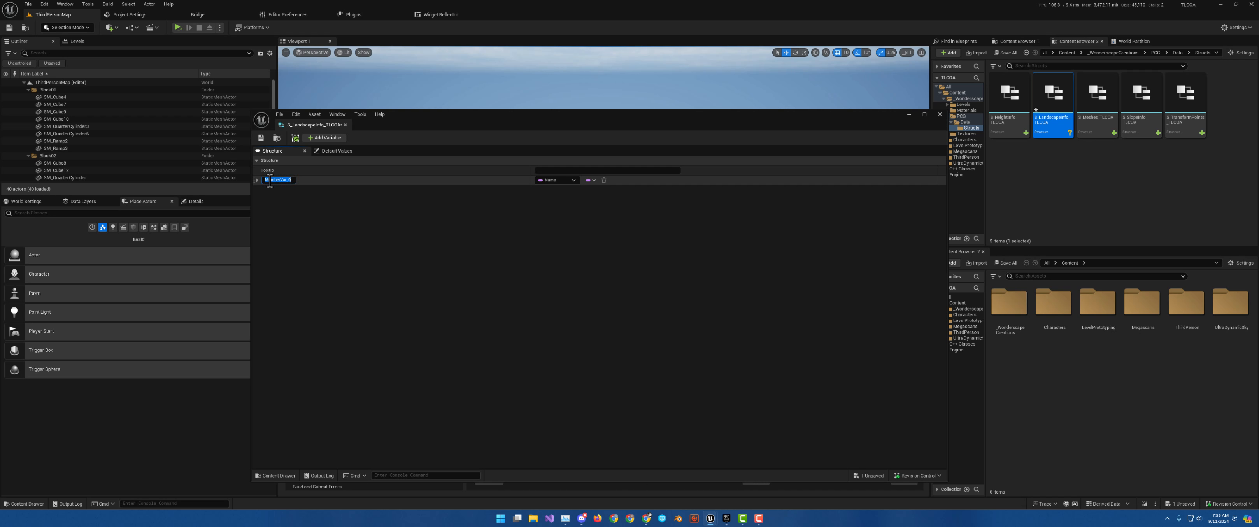
text(ID)
Add a Boolean variable named RemoveSomePCG to the landscape info structure.
click(328, 138)
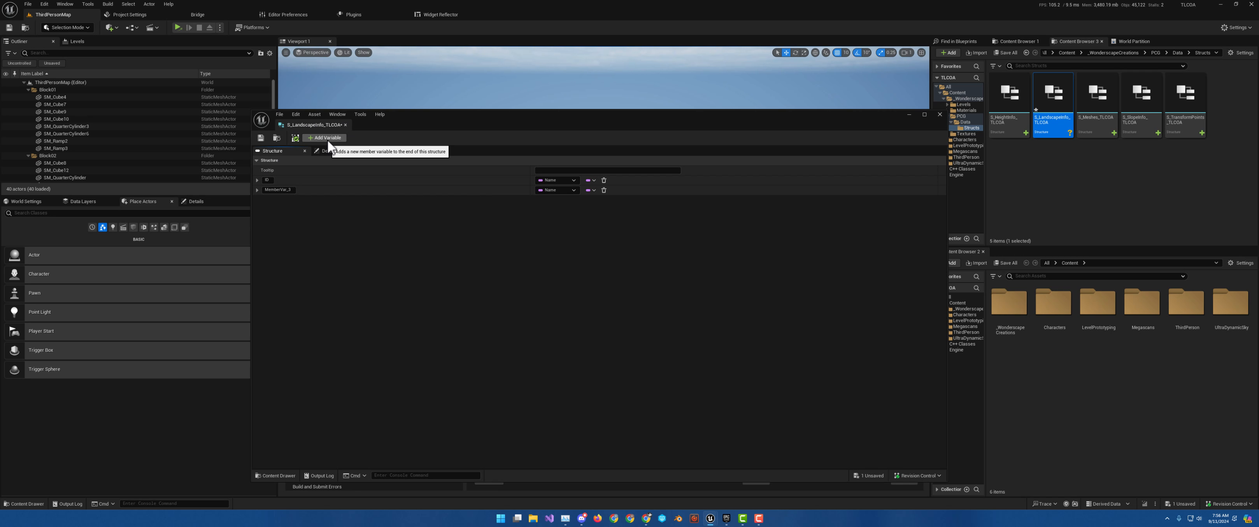
click(558, 190)
click(559, 211)
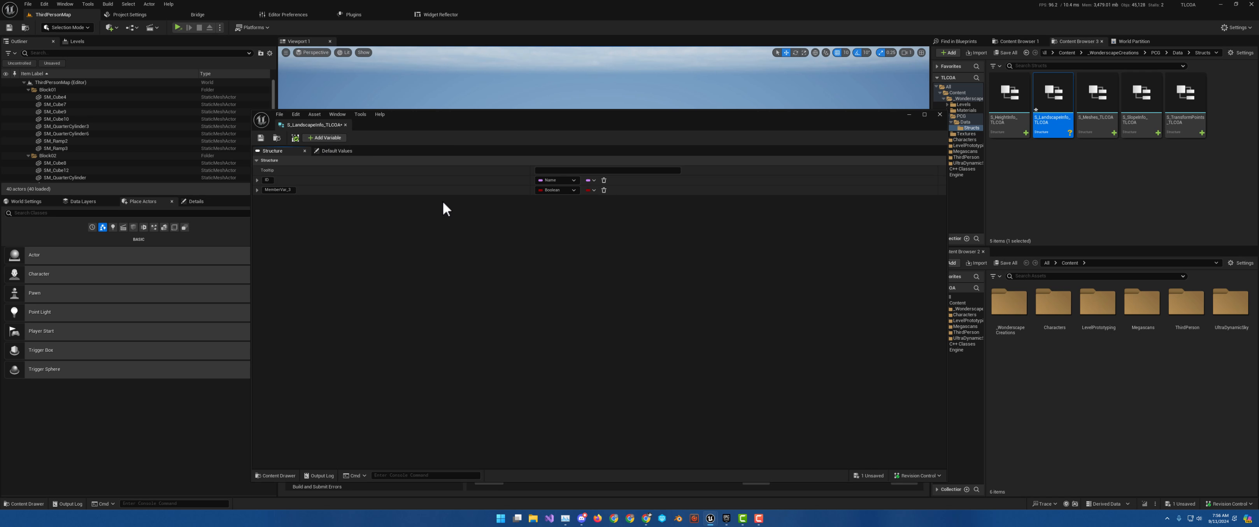
click(276, 190)
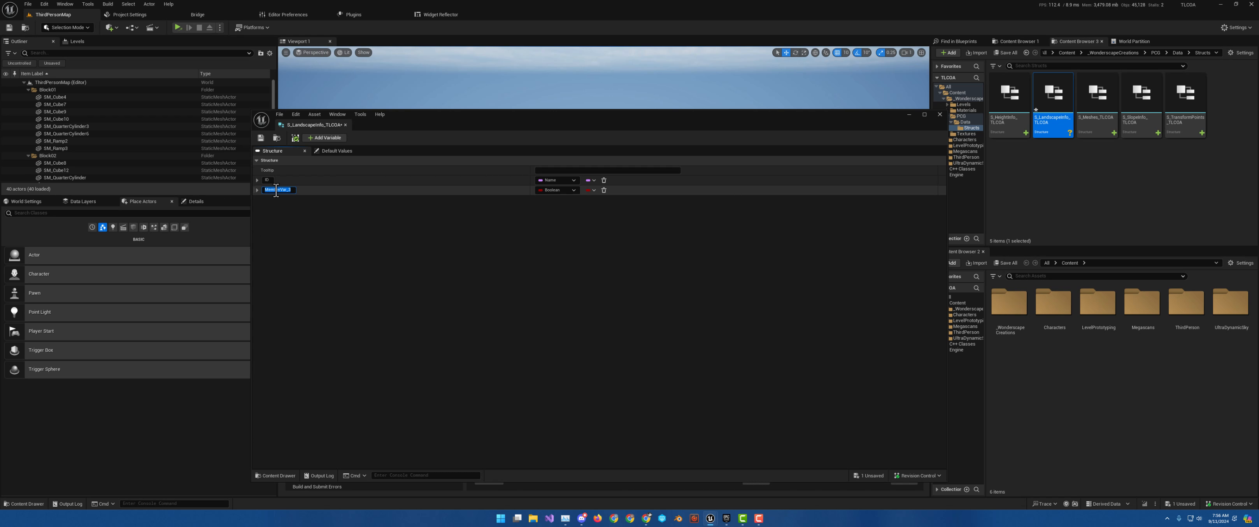
text(RemoveSomePCG)
key(Return)
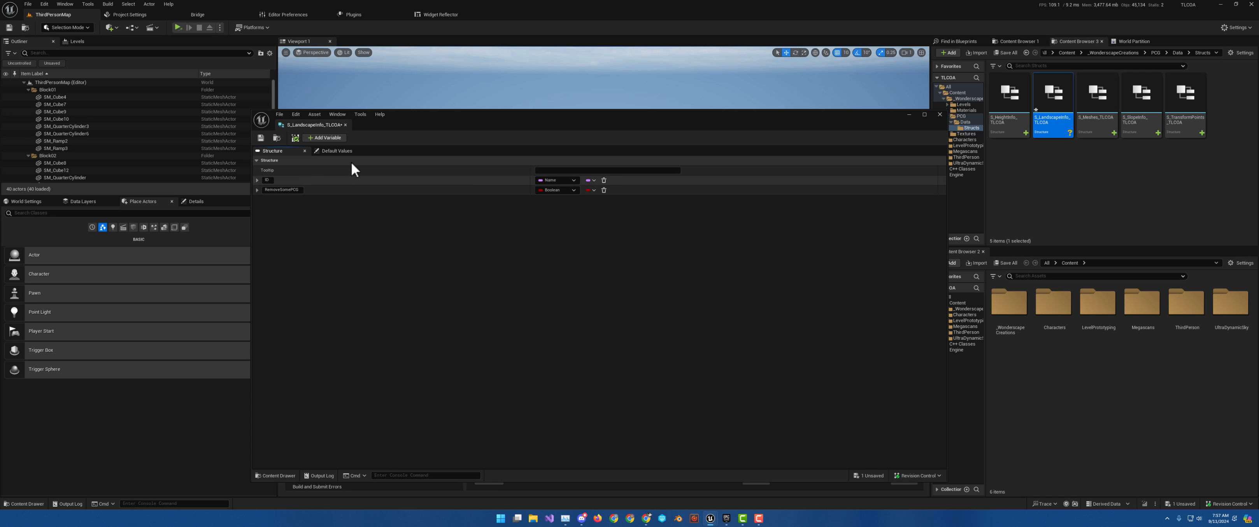
Add a variable of type Name called ErasePCGPaintLayer to the landscape info structure.
click(336, 137)
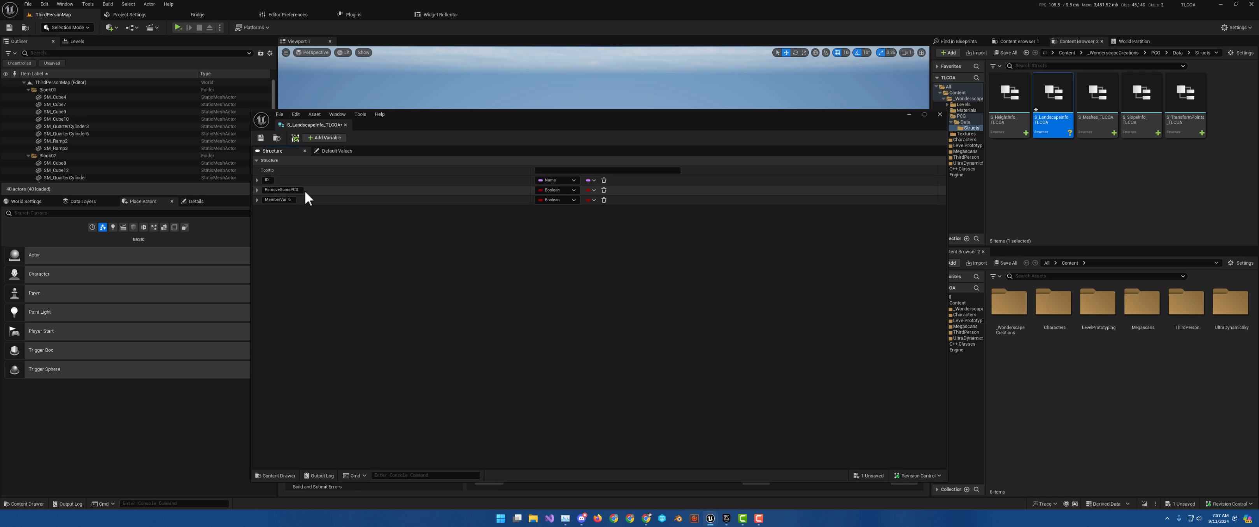
click(559, 201)
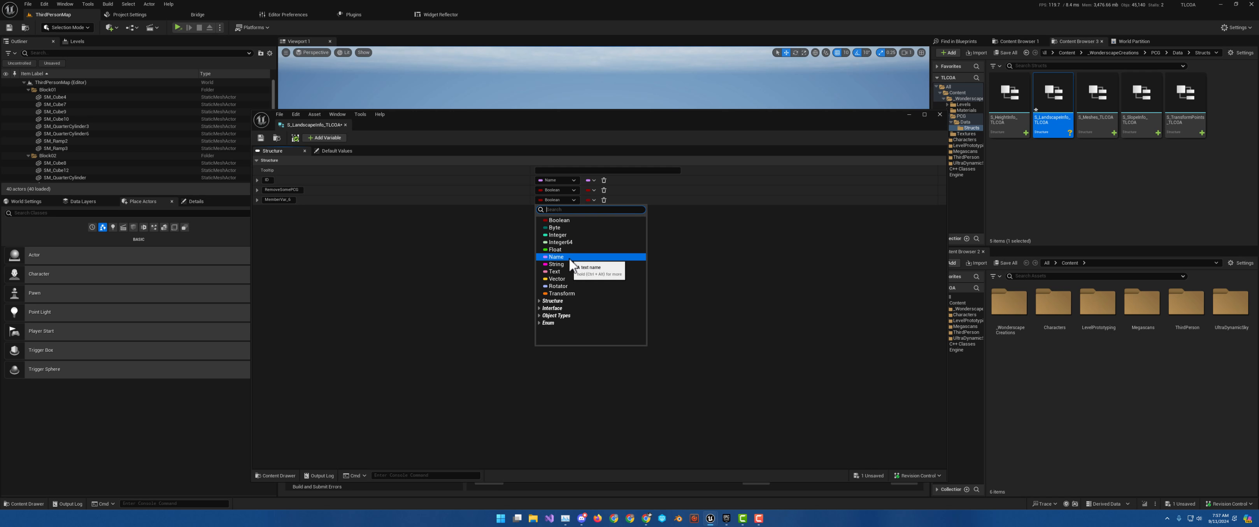
click(568, 256)
click(267, 200)
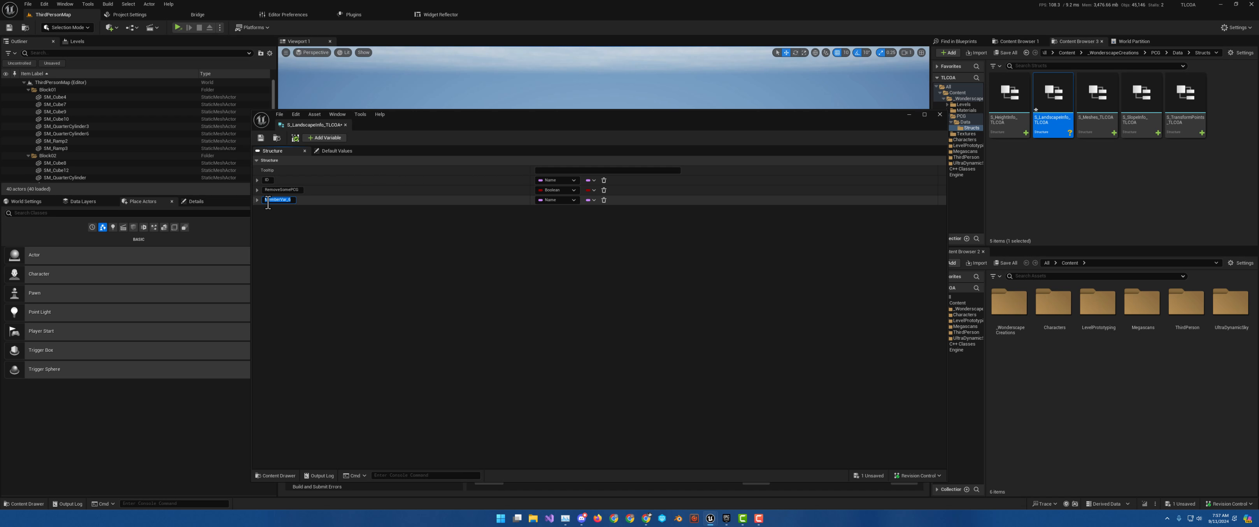
text(ErasePCGPaintLayer)
key(Return)
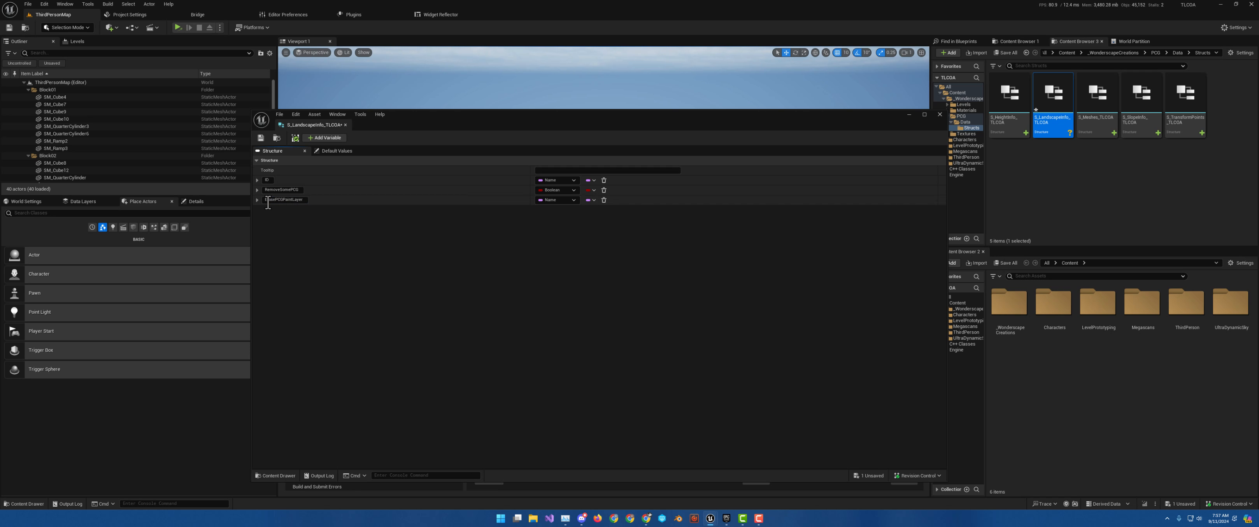
Set the default value of ErasePCGPaintLayer to RemovePCG and save the landscape info structure.
click(339, 150)
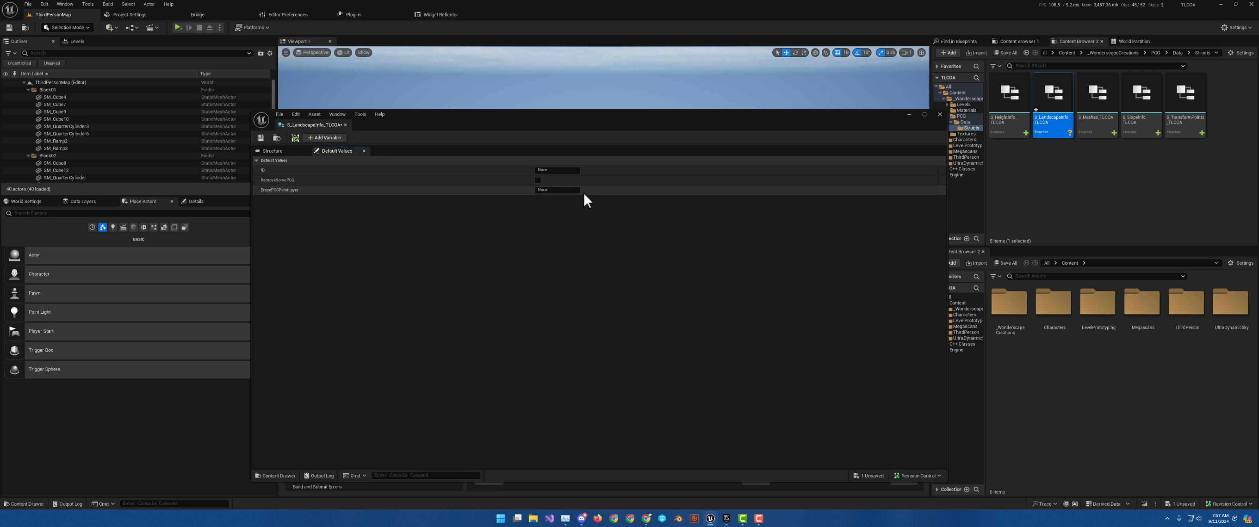
click(540, 190)
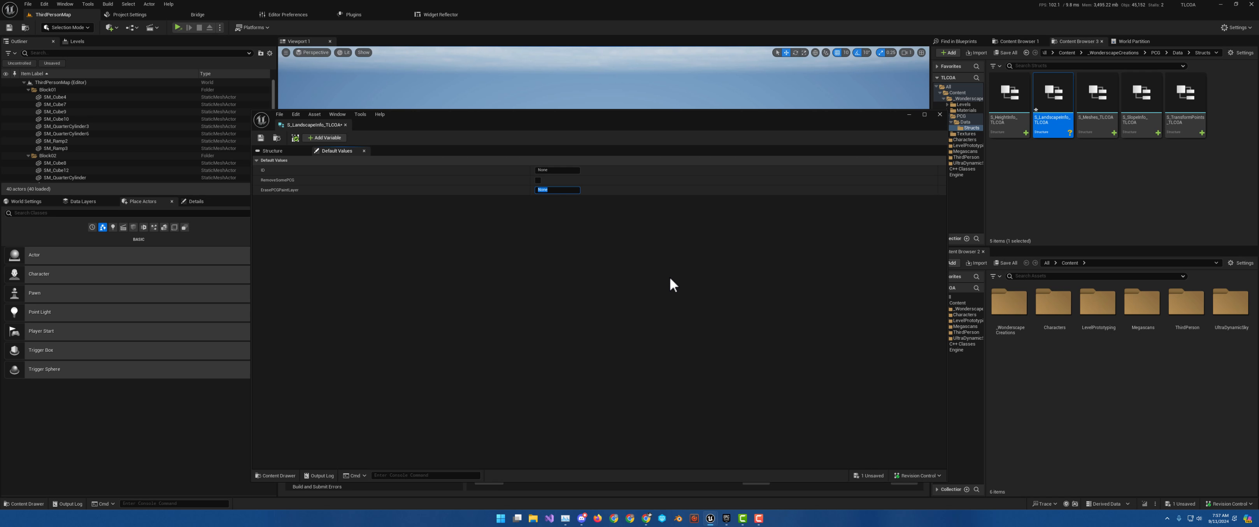
text(RemovePCG)
key(ctrl+a)
click(261, 139)
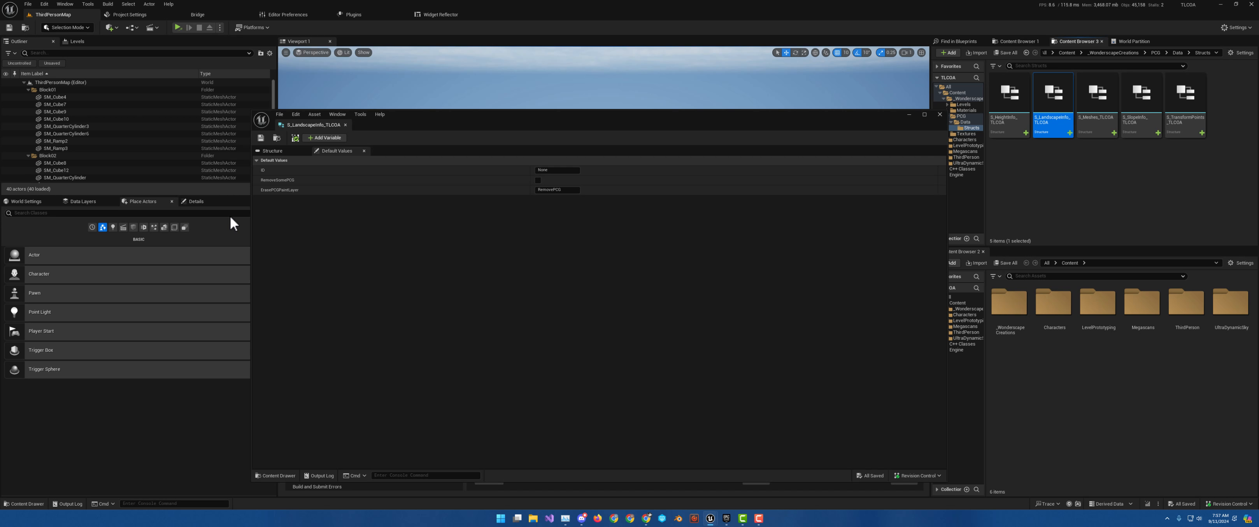
Create a sixth Structure asset in the Structs folder and name it S_MeshInfo_TLCO.
right_click(1072, 167)
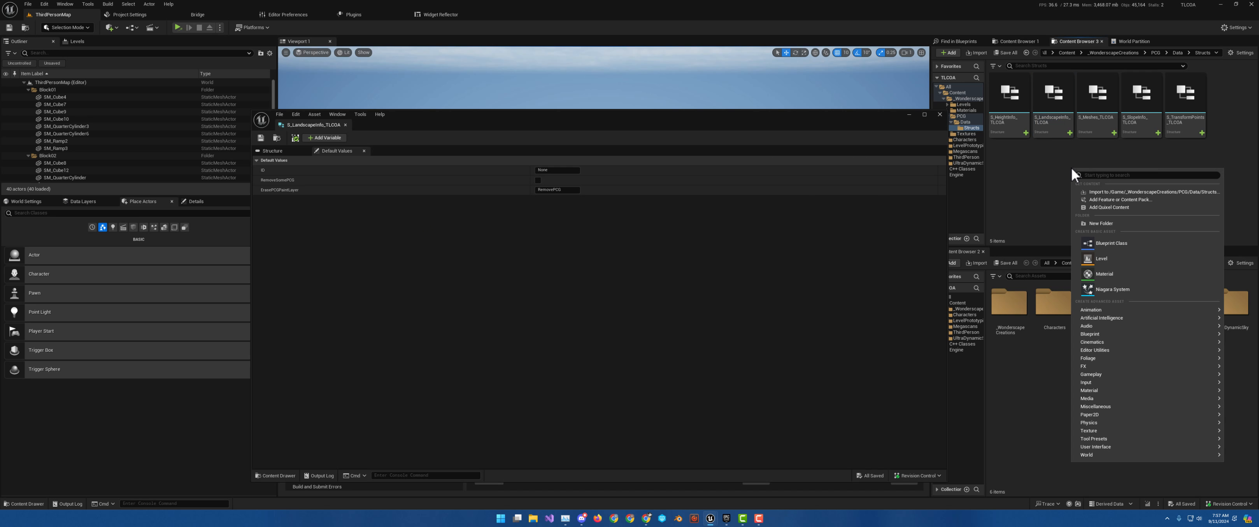
text(struc)
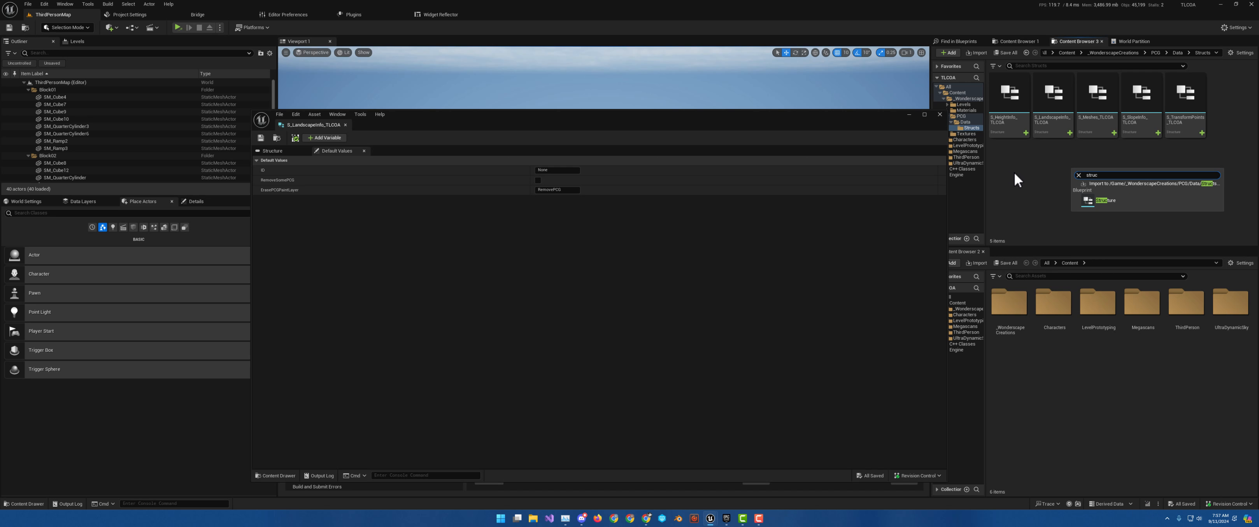
click(1133, 201)
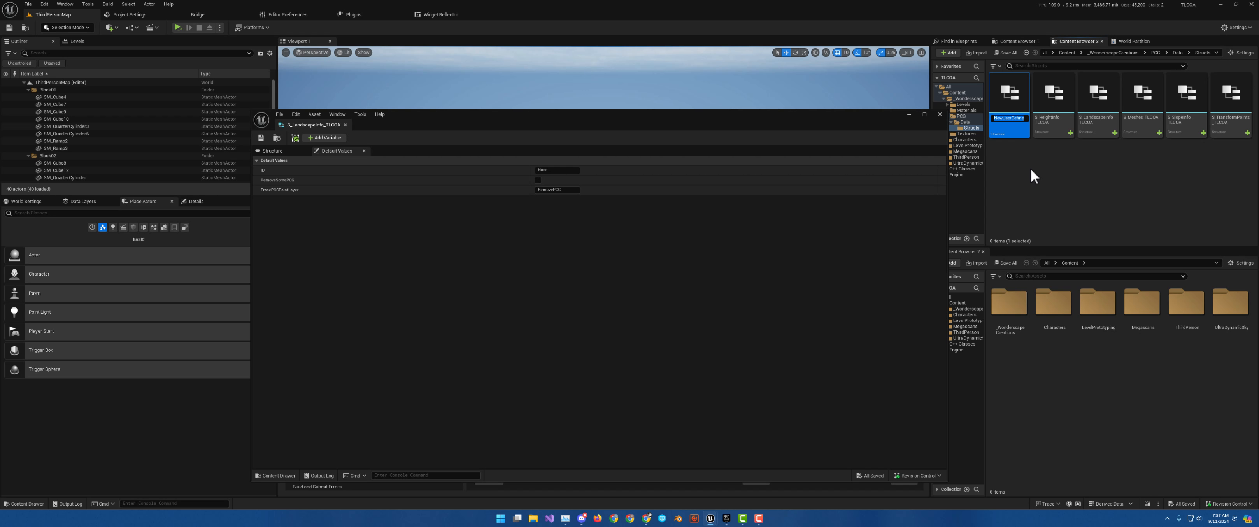
text(S)
text(_)
text(M)
text(esh)
text(Info)
text(_TLCO)
key(Return)
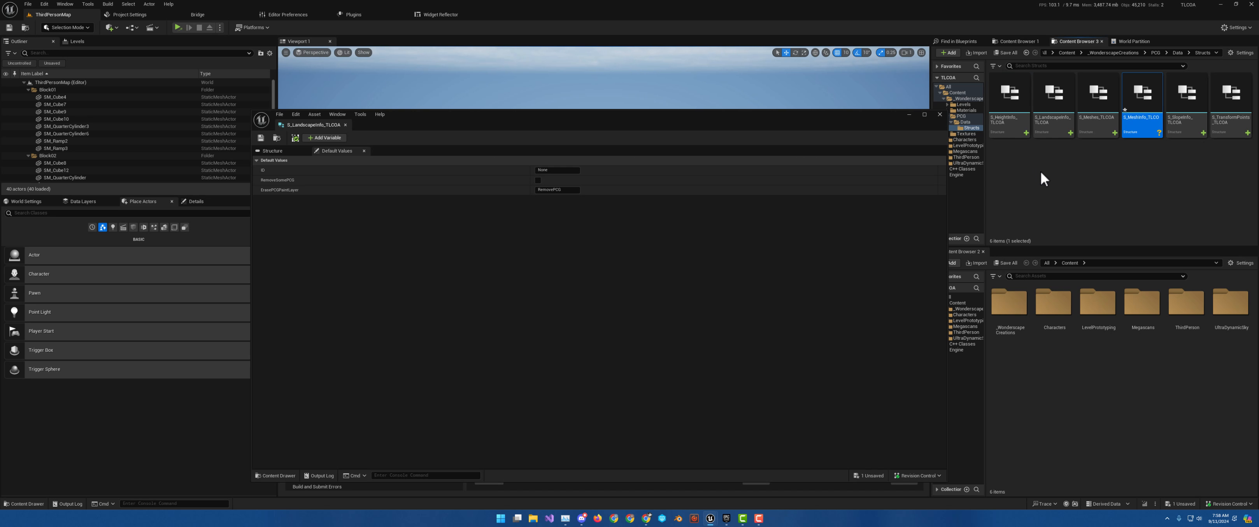
Open the S_MeshInfo_TLCO structure and make its first variable an array of the S_Meshes_TLCOA structure.
double_click(1138, 133)
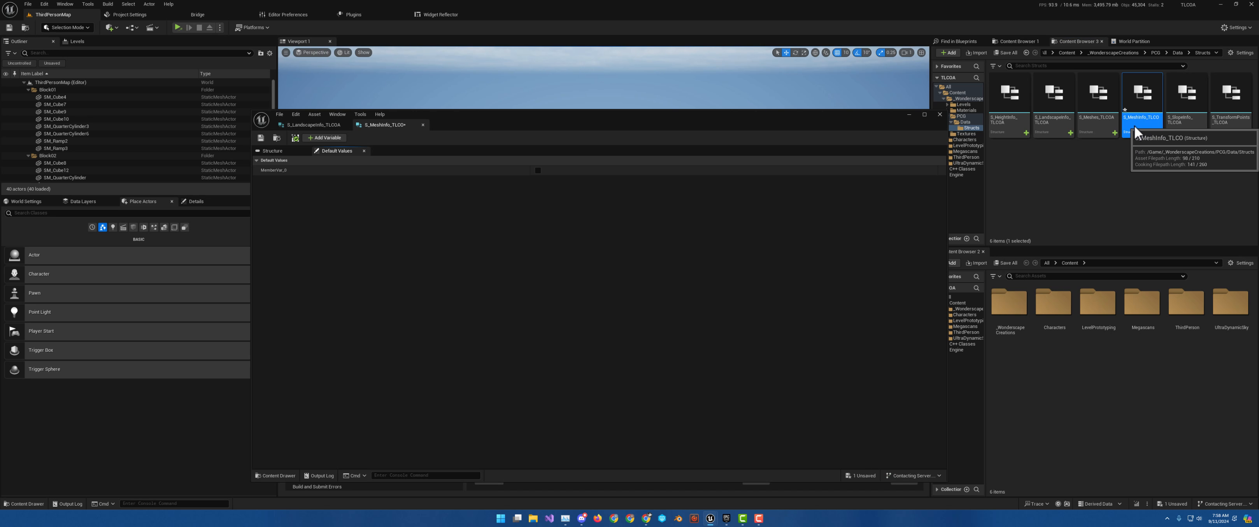
click(283, 151)
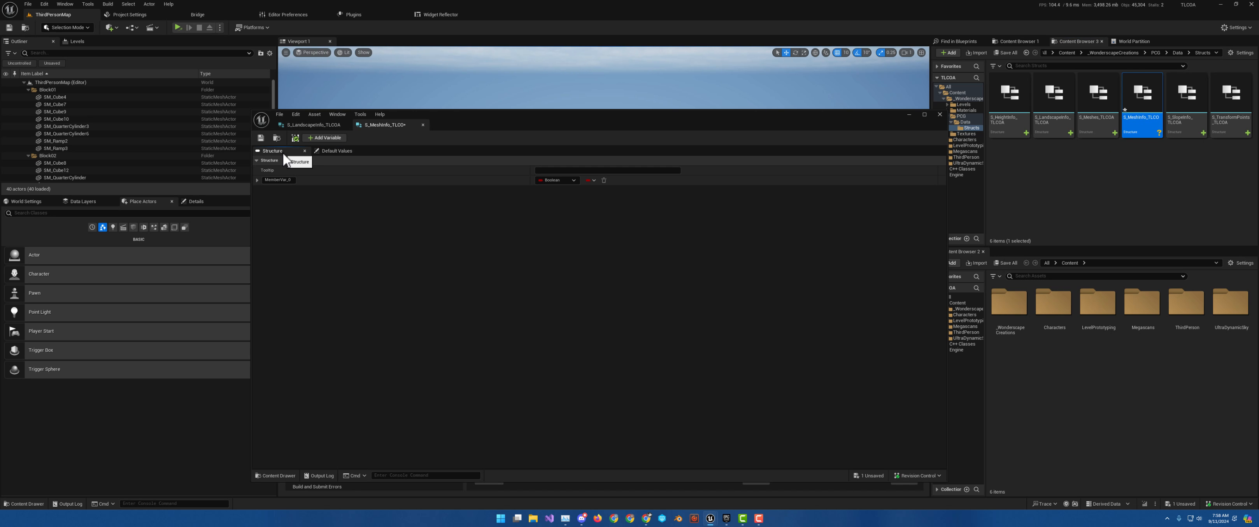
click(549, 179)
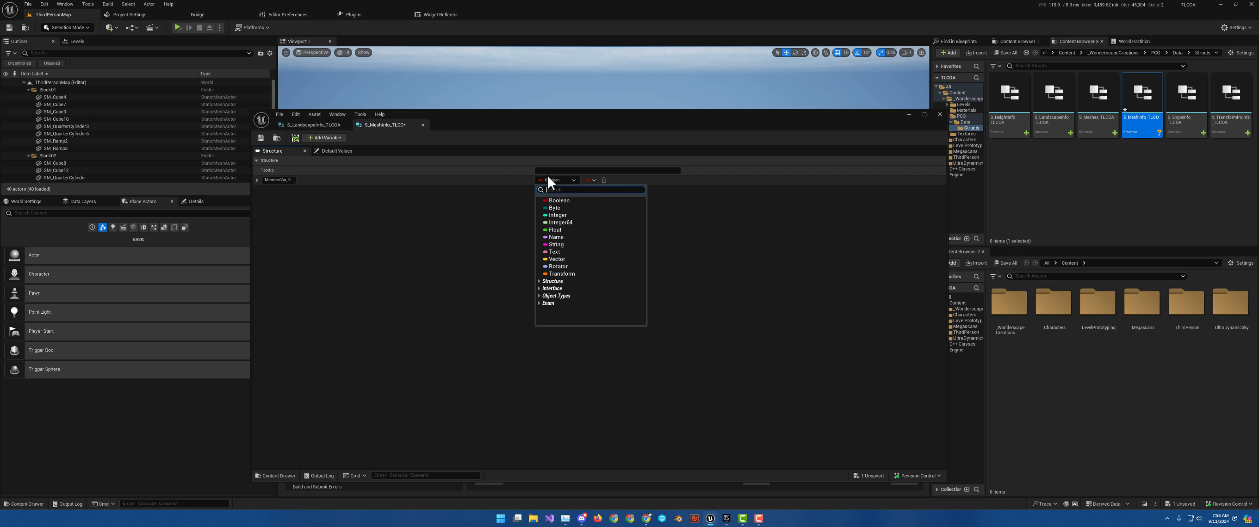
text(S)
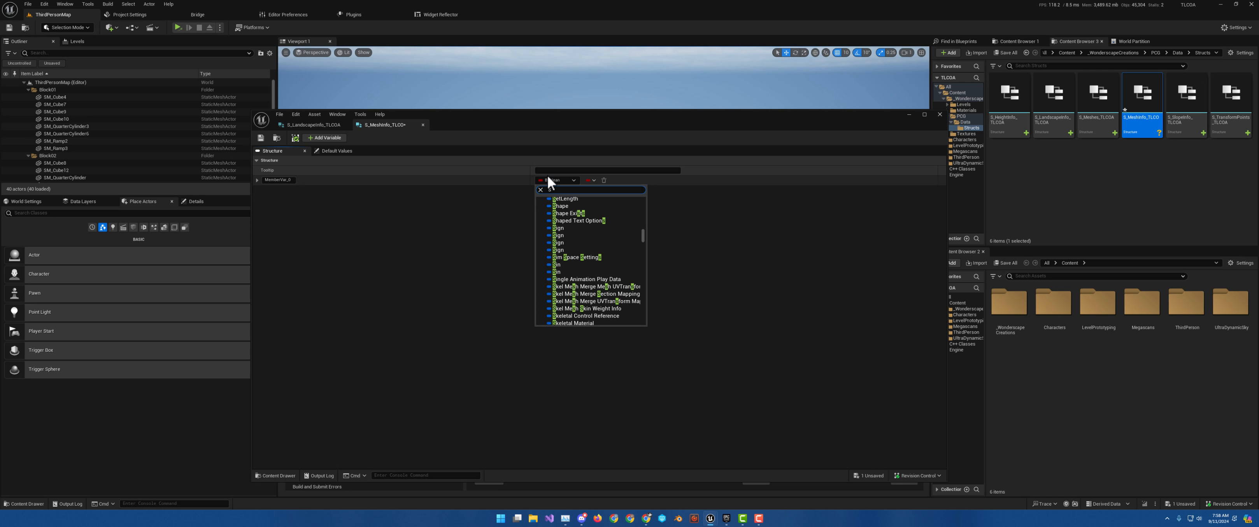
text(_)
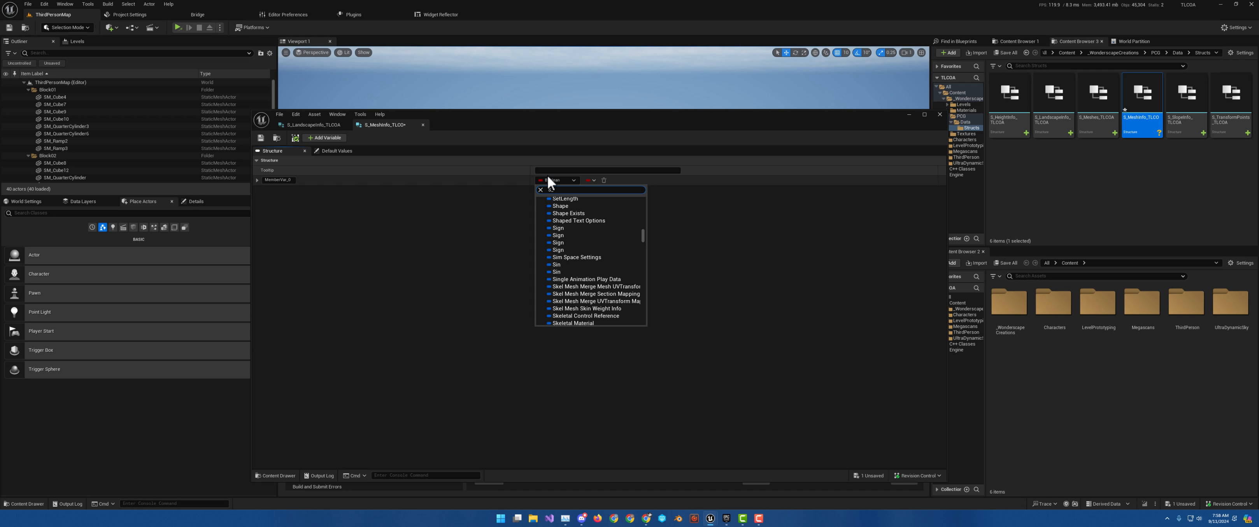
text(Meshes)
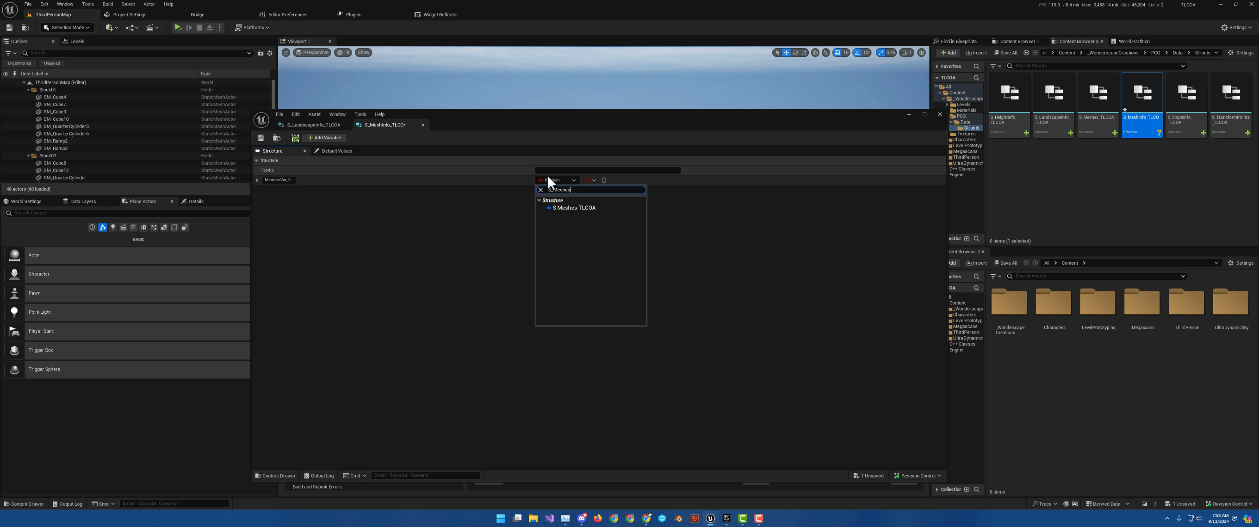
click(580, 209)
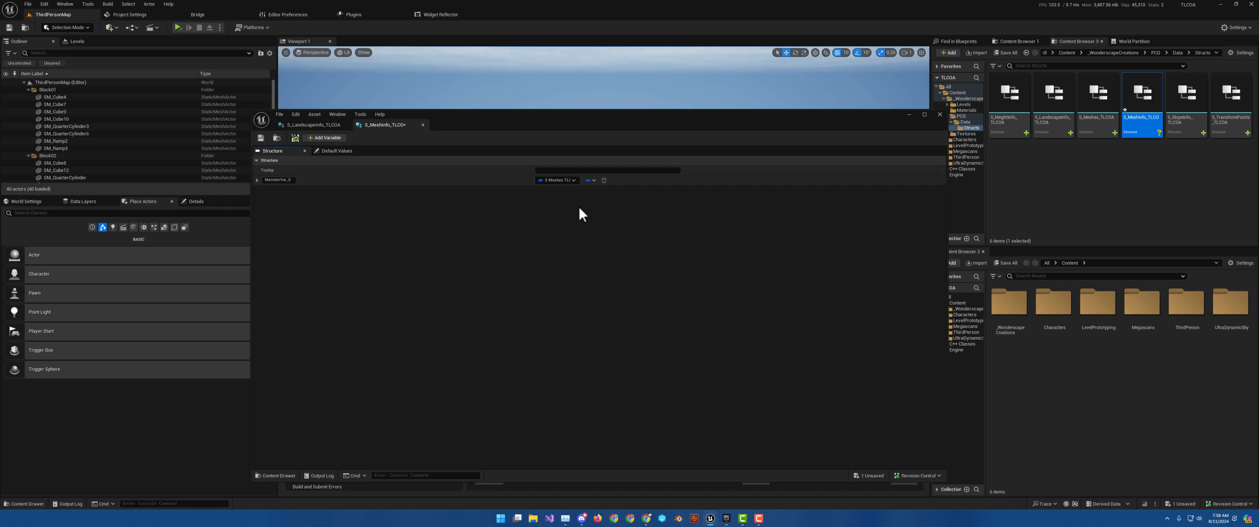
click(592, 179)
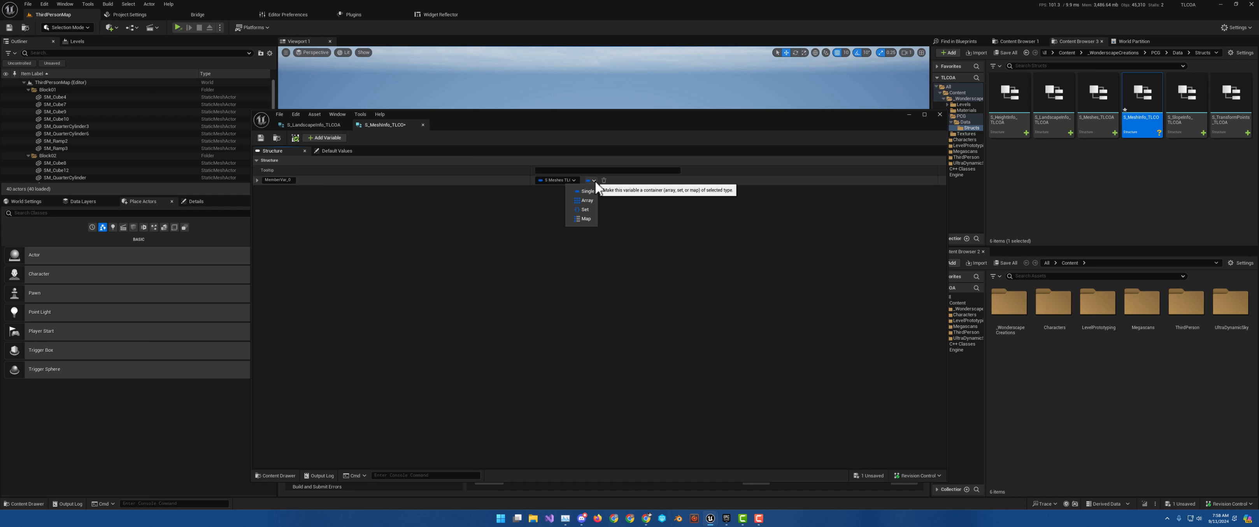
click(586, 201)
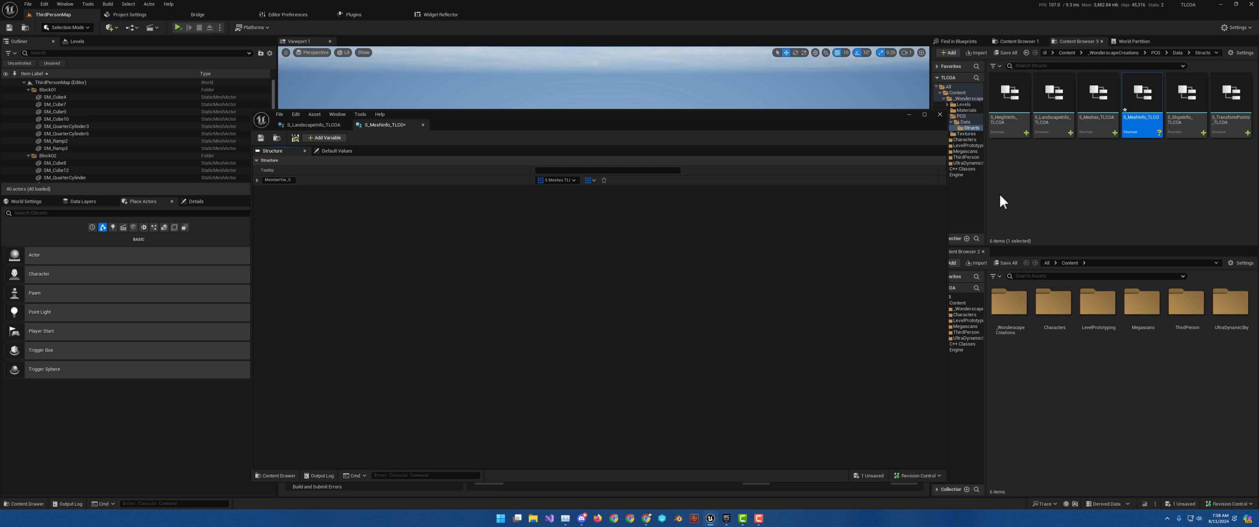
Add a second variable to the mesh info structure as a single Float named Density.
click(325, 138)
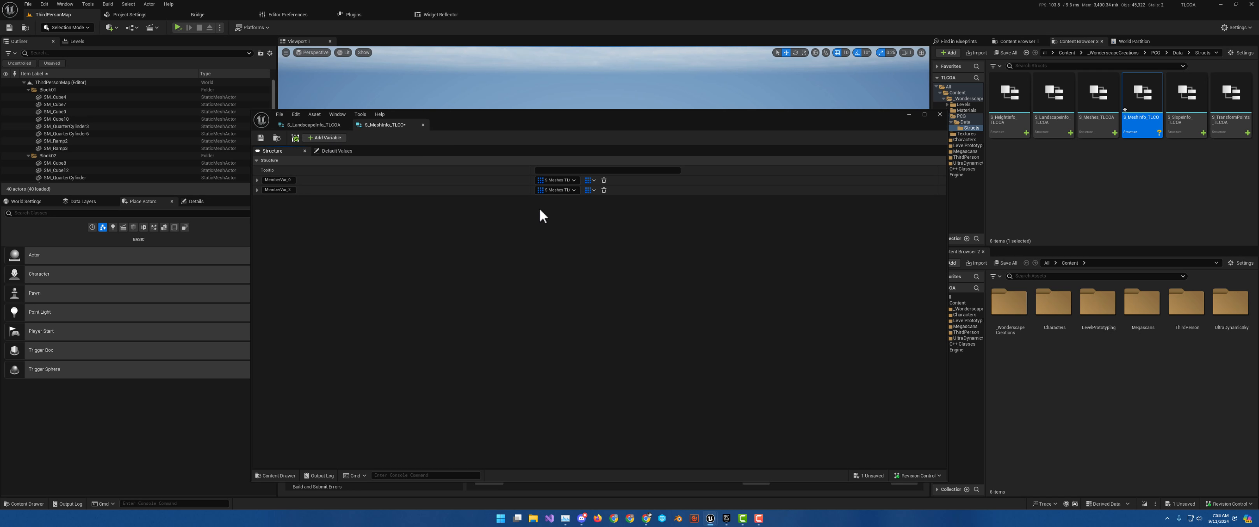
click(592, 189)
click(580, 200)
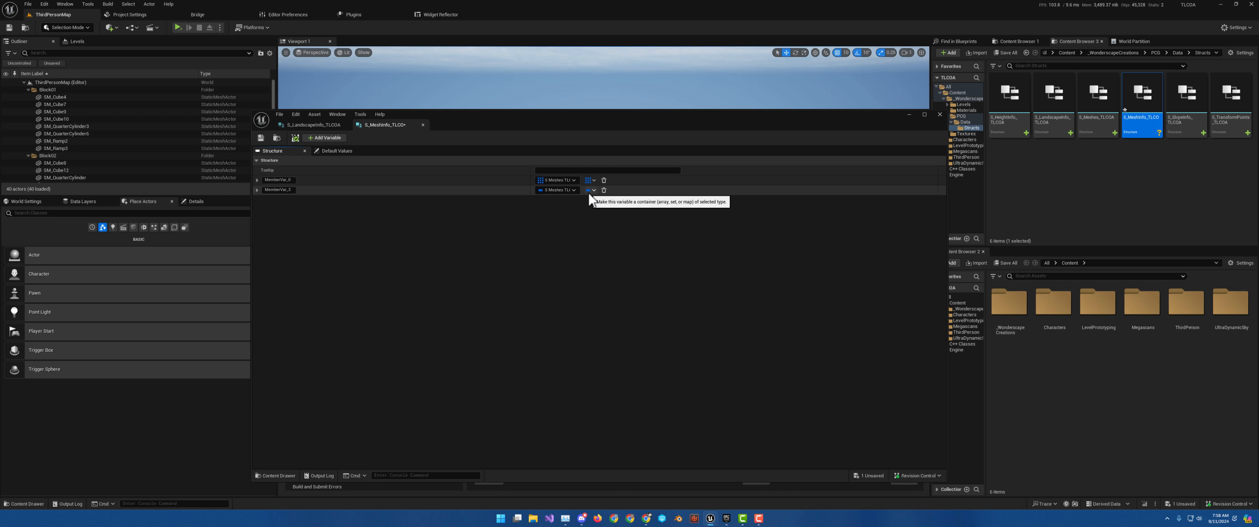
click(563, 189)
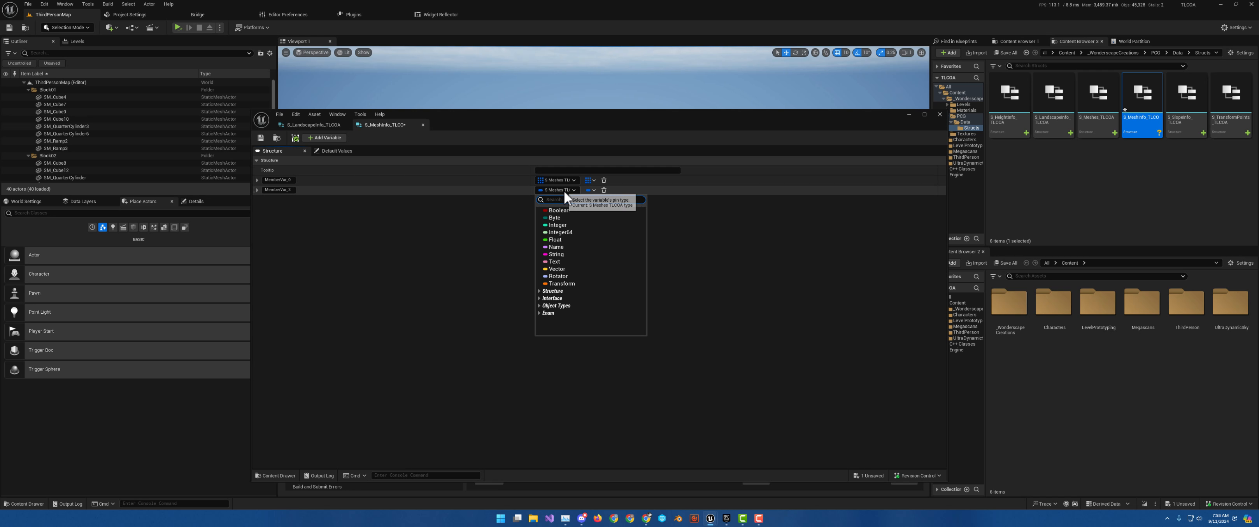
click(584, 240)
click(269, 189)
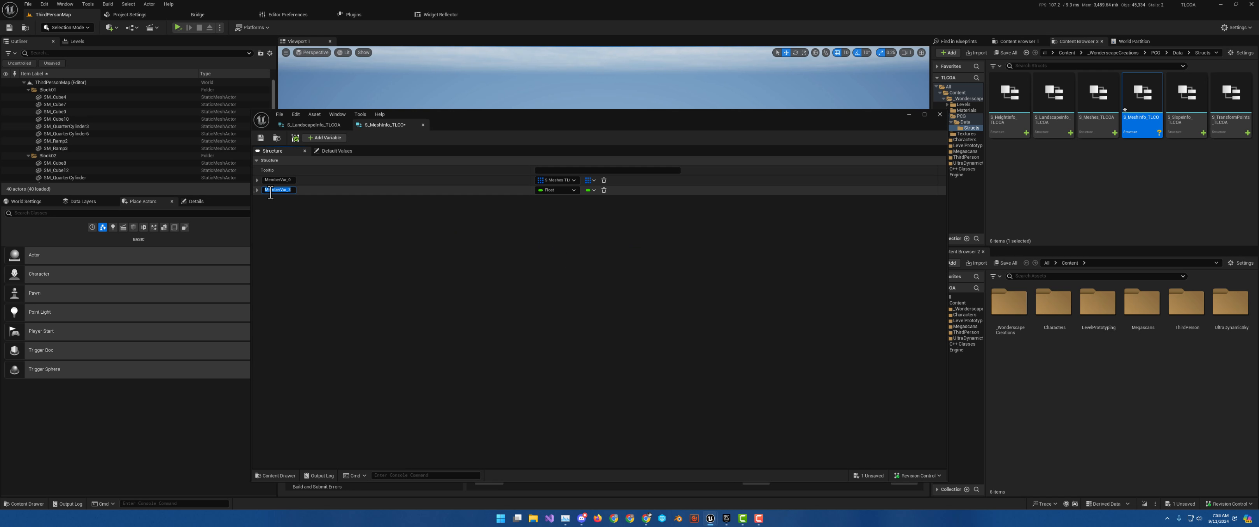
text(Density)
key(Return)
Add two more Float variables to the mesh info structure, named Looseness and Extents.
click(331, 138)
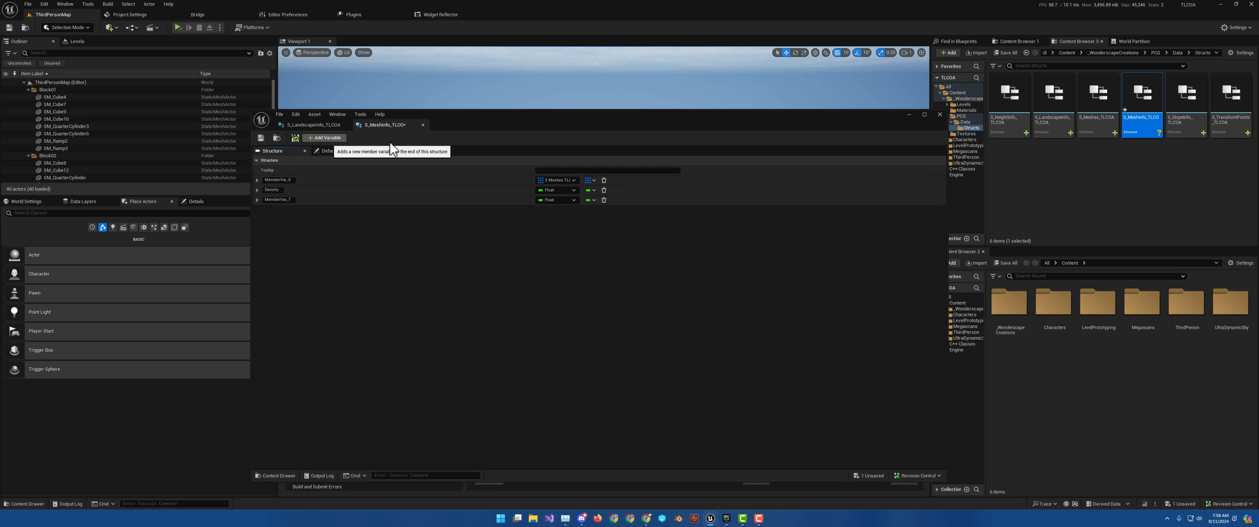
double_click(281, 200)
text(Loo)
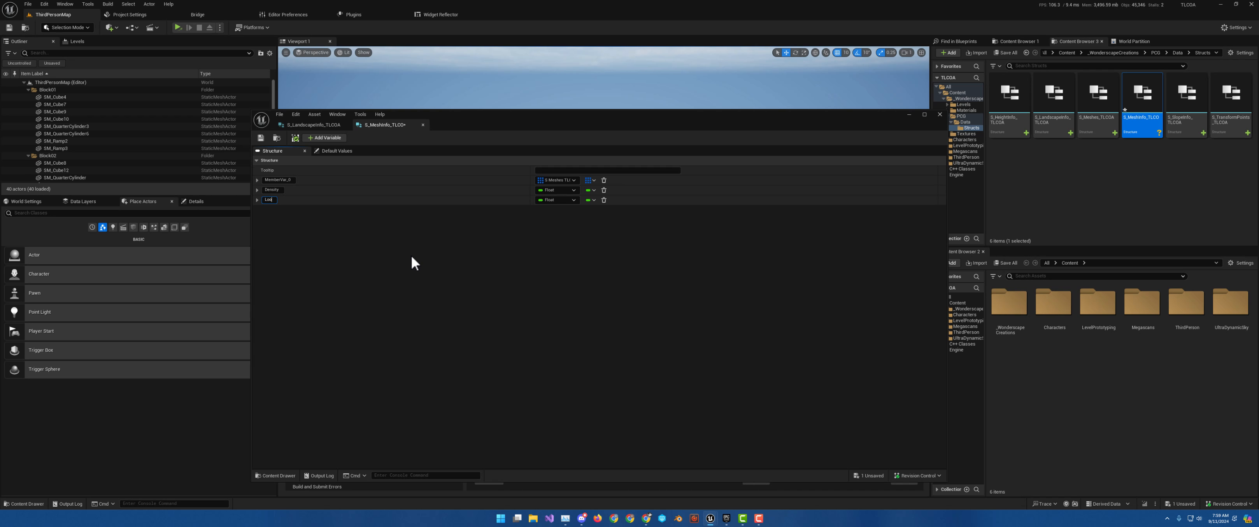
text(seness)
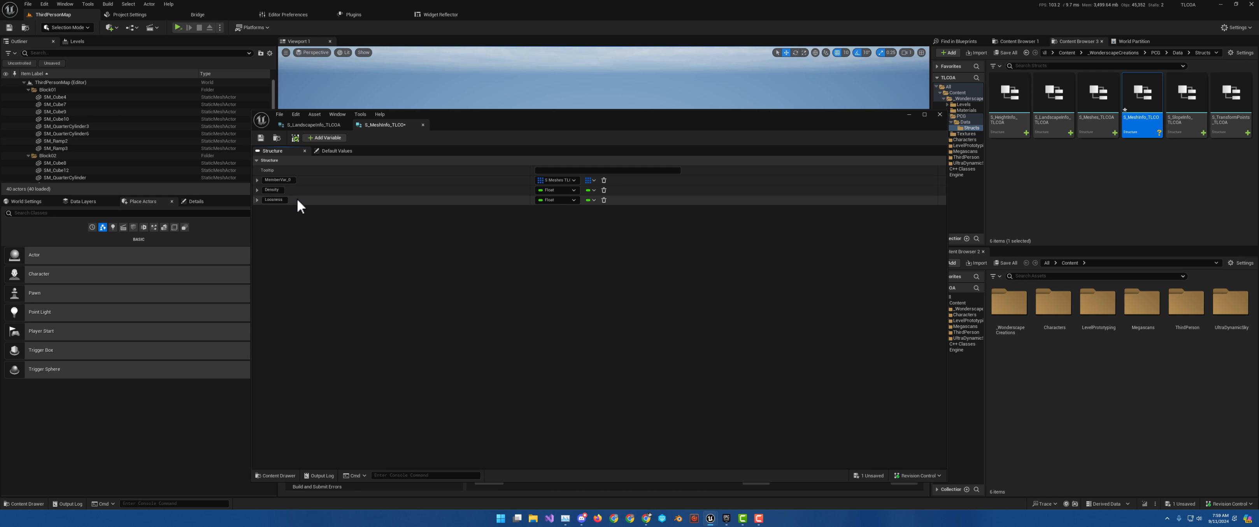
click(327, 137)
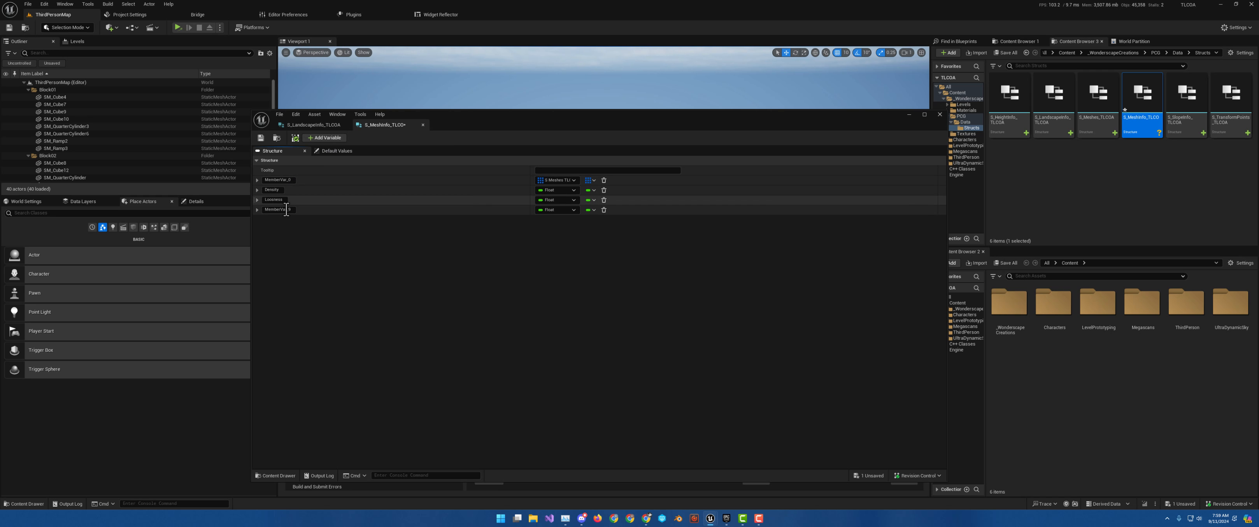
click(272, 210)
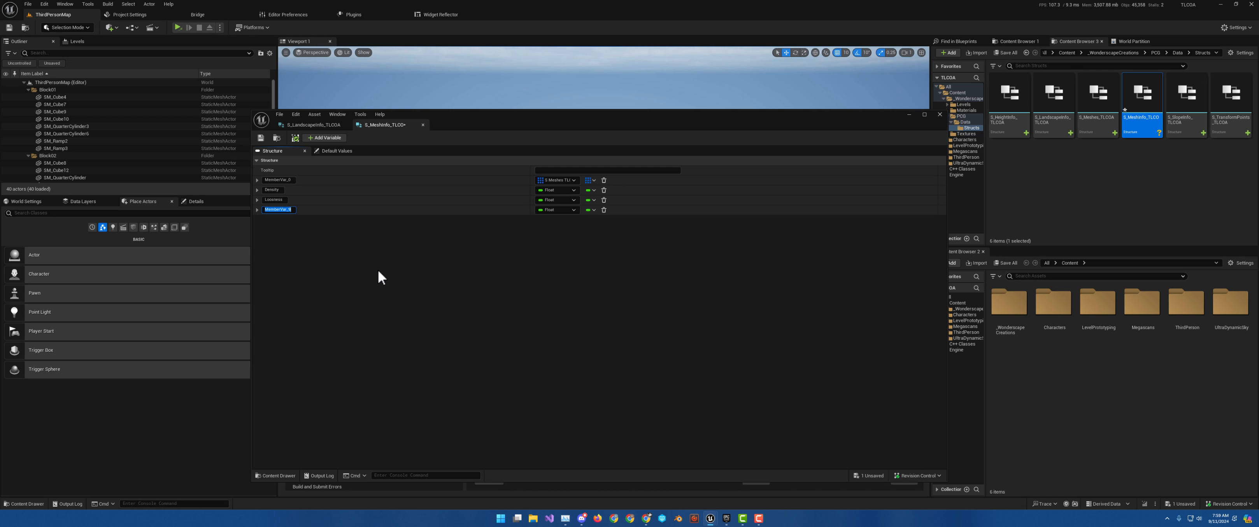
text(Extents)
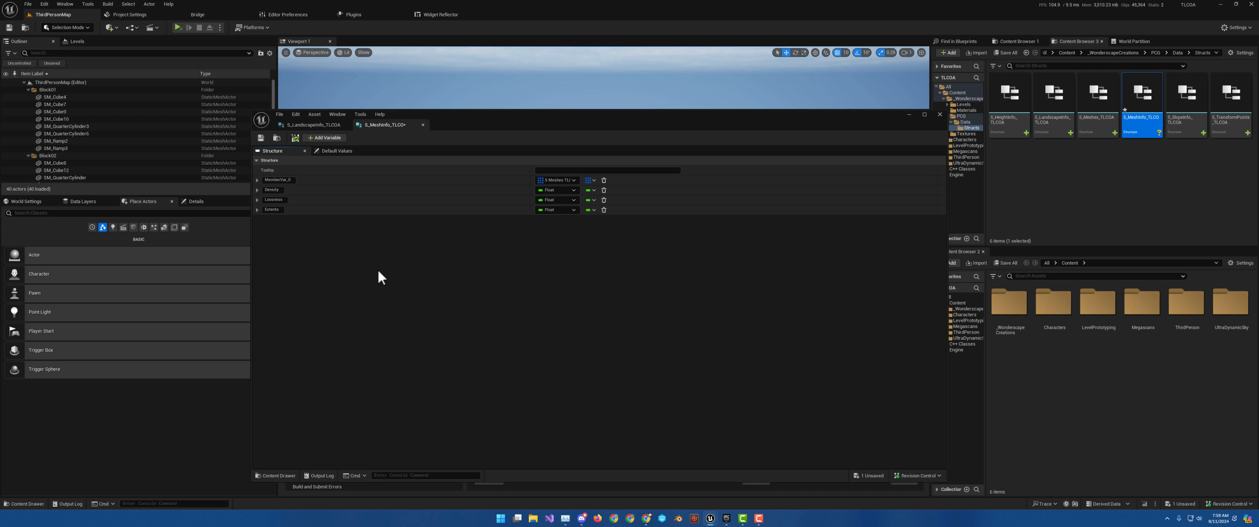
Add a Name variable called ID and move it to the first place in the mesh info structure.
click(320, 136)
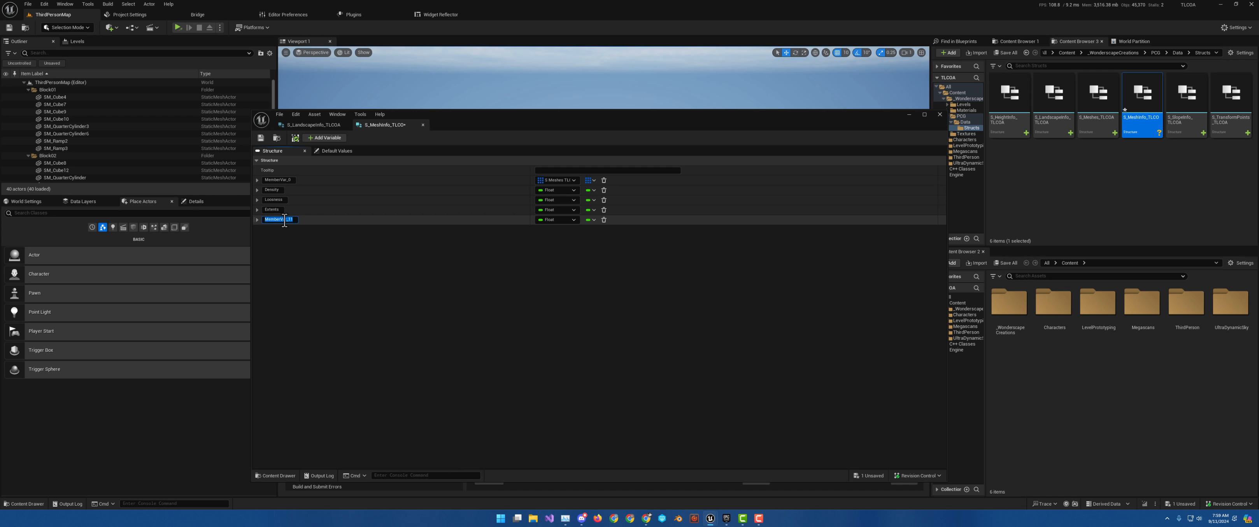
click(558, 219)
click(569, 275)
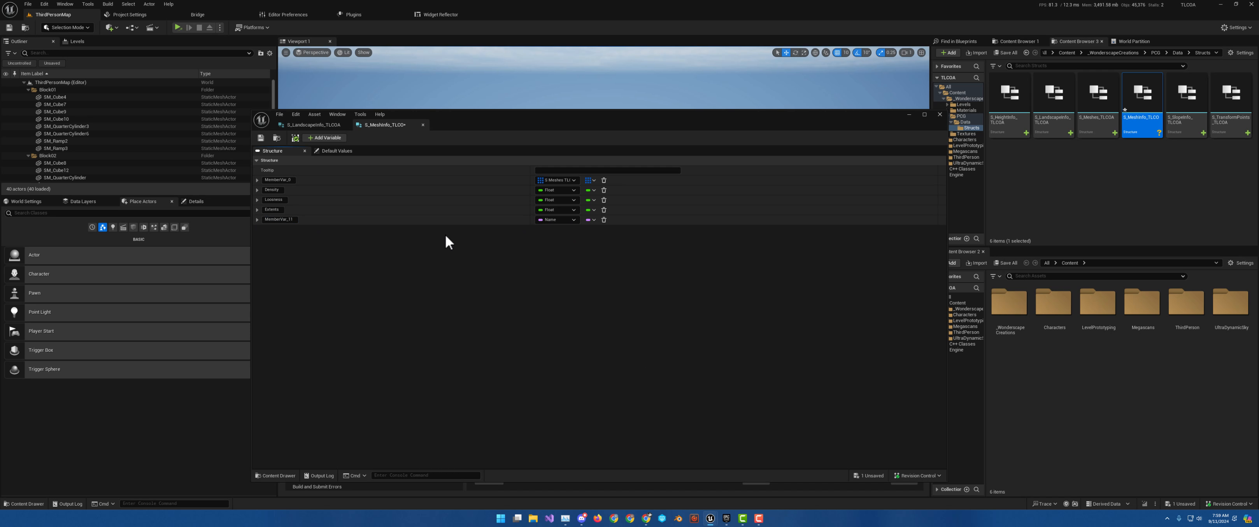
click(278, 219)
text(ID)
drag(254, 221, 258, 179)
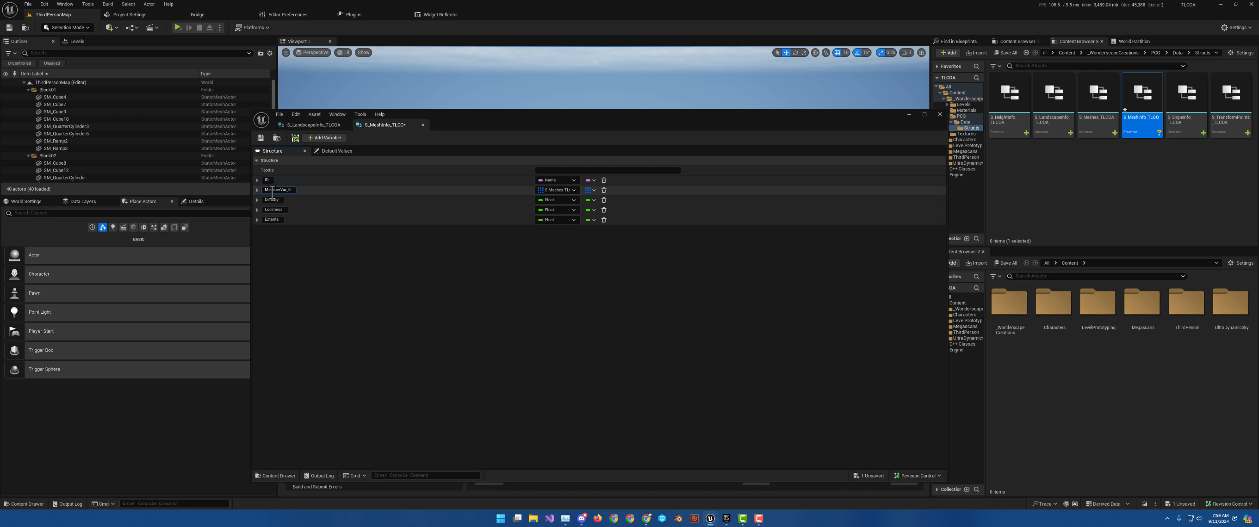
Rename the S_Meshes_TLCOA array variable as Meshes.
click(272, 189)
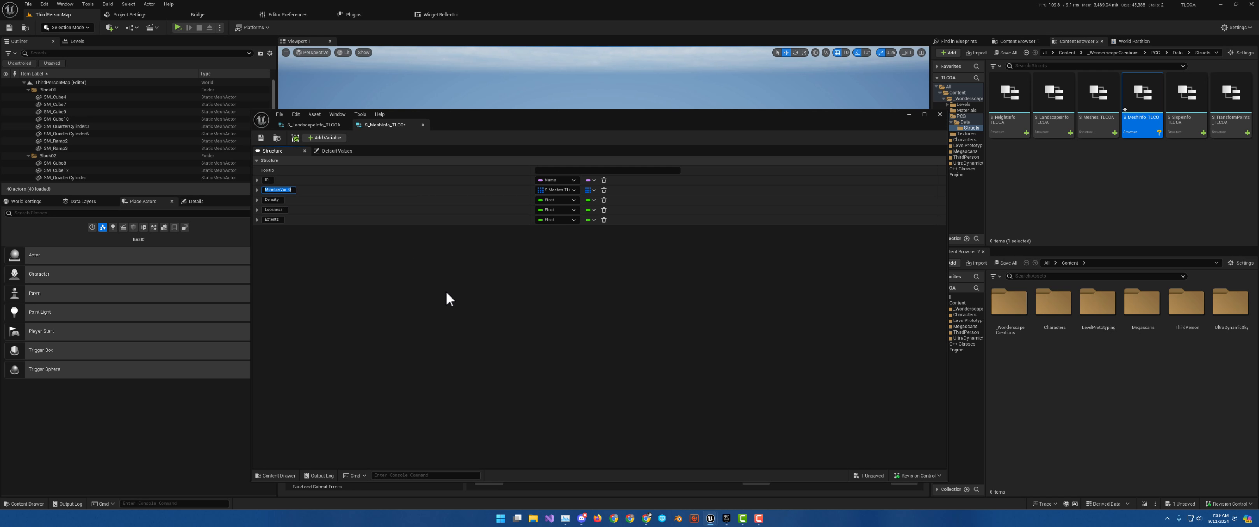
text(Meshes)
key(Return)
Add an Integer variable named Seed to the mesh info structure.
click(336, 138)
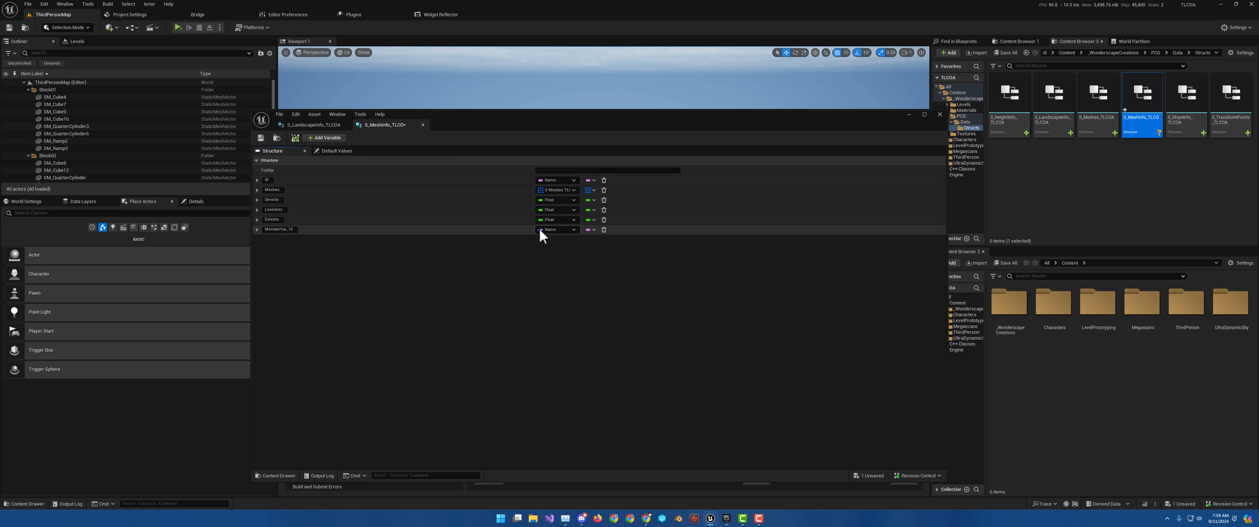
click(554, 229)
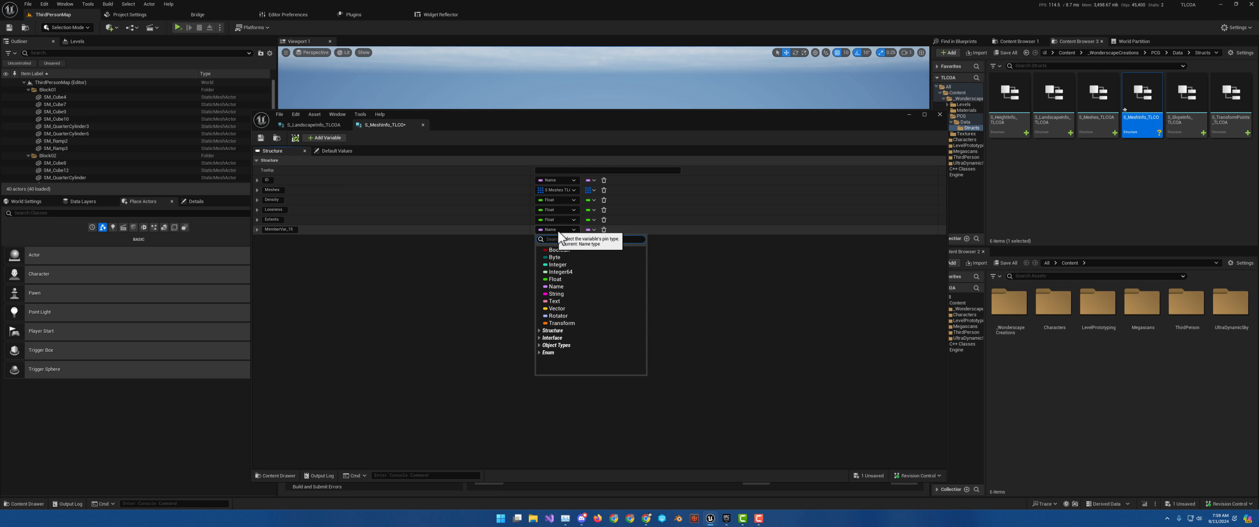
click(566, 265)
click(271, 229)
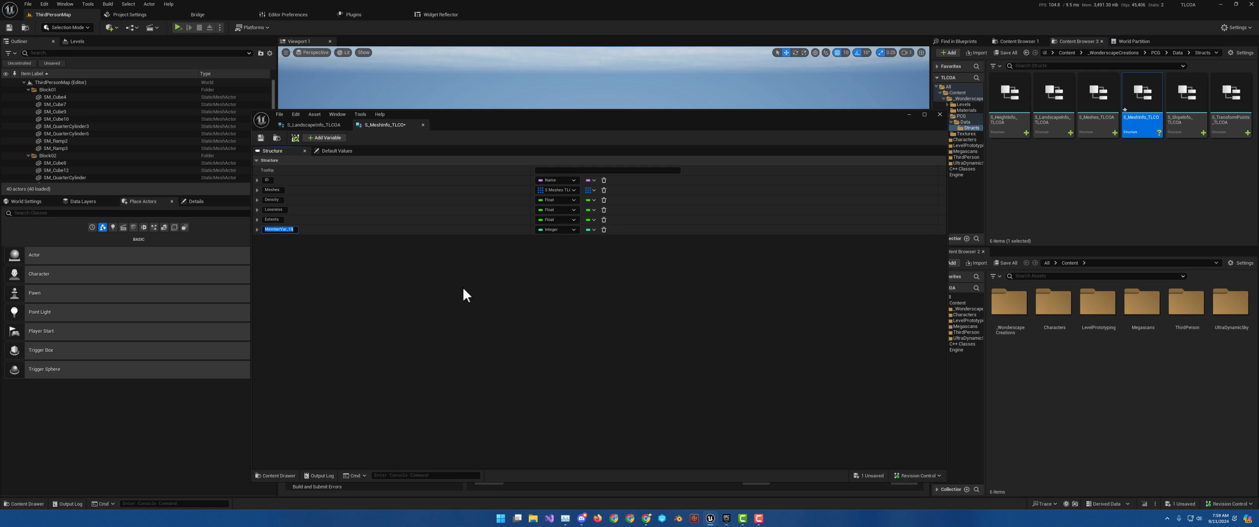
text(Seed)
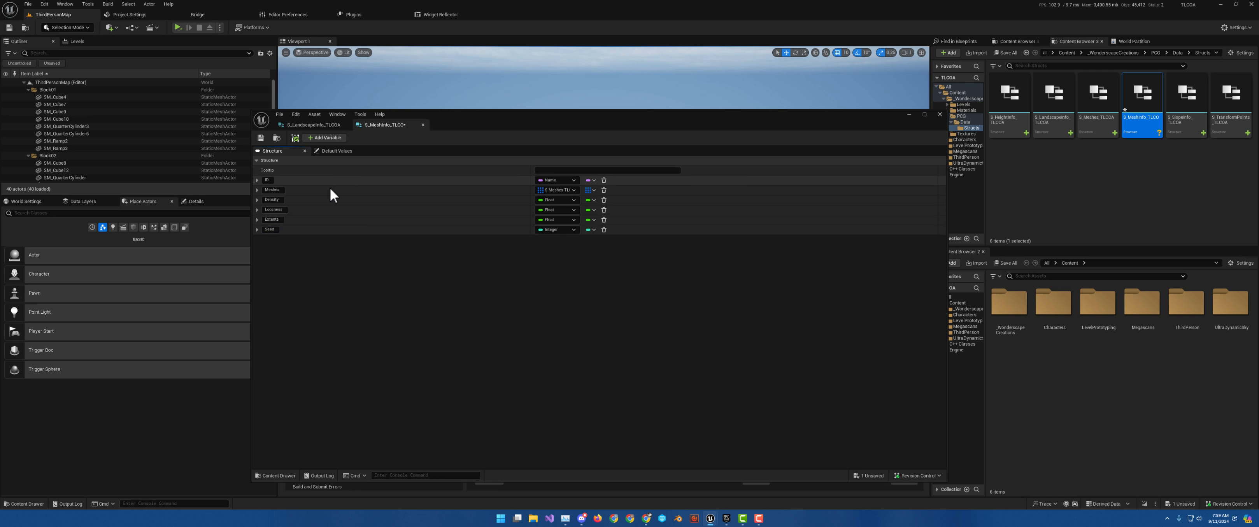
Add a variable of the S_TransformPoints_TLCOA structure type and name it TransformInfo.
click(325, 137)
click(557, 239)
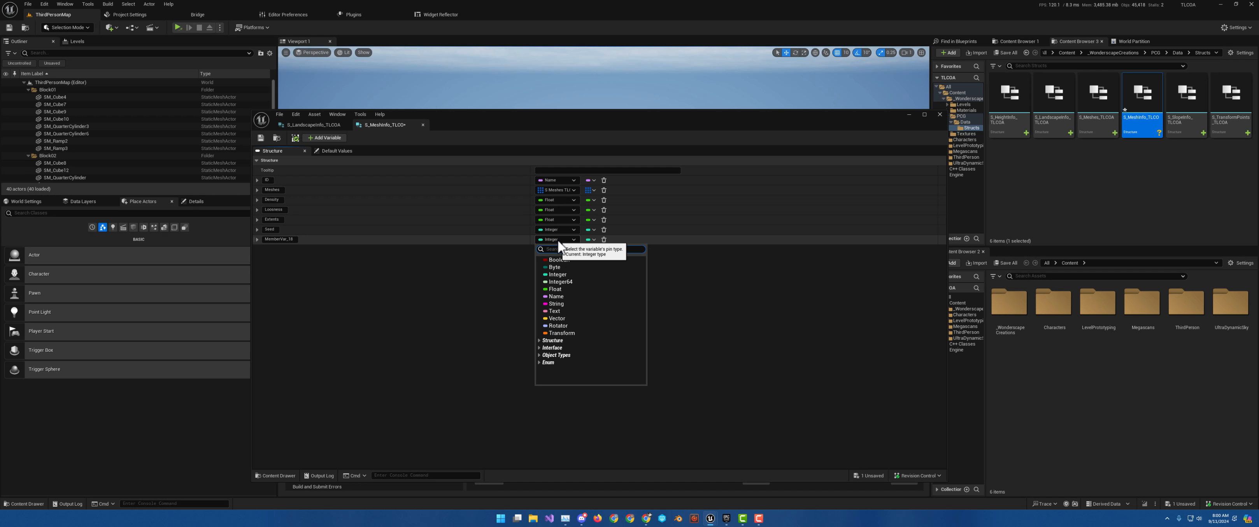
text(Transform)
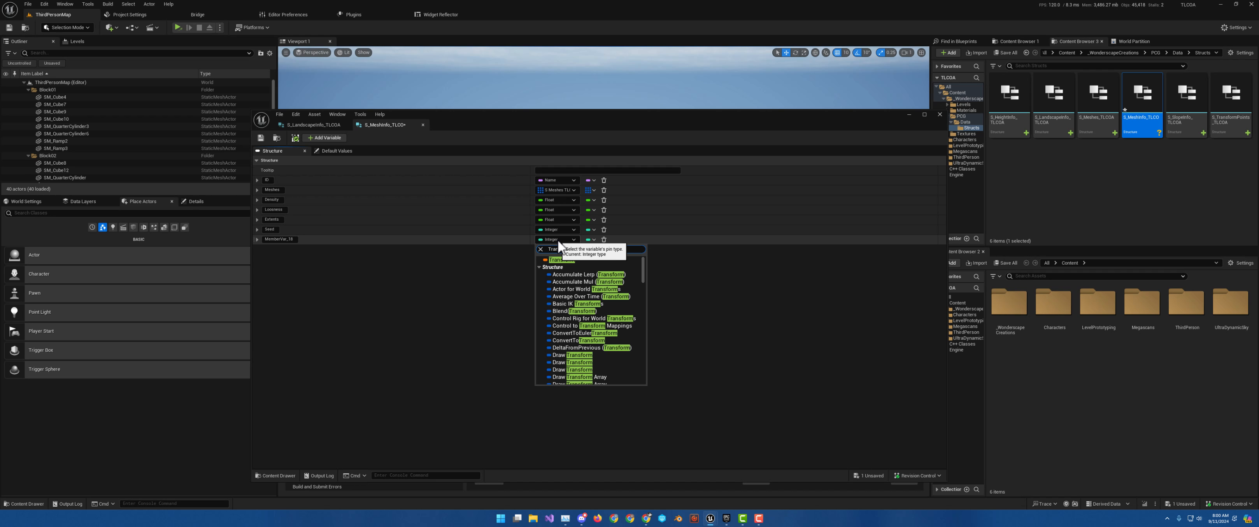
text(Point)
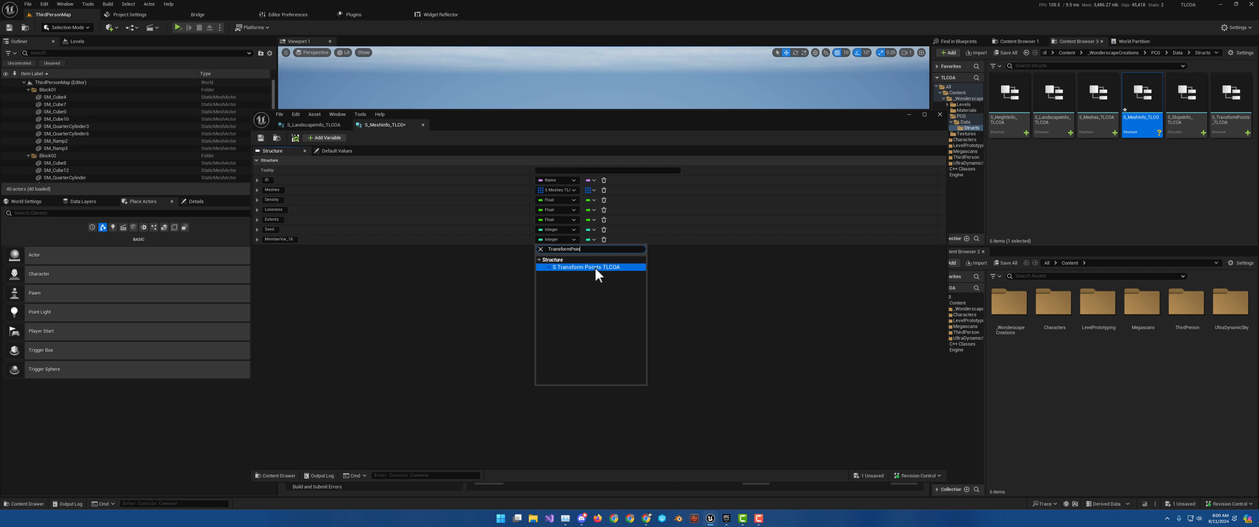
click(595, 267)
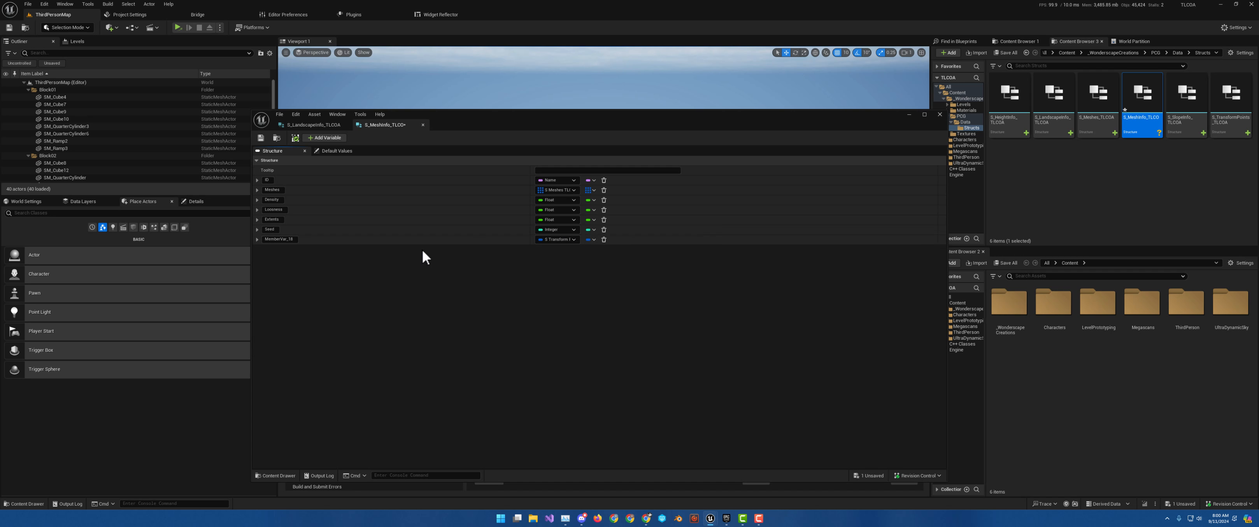
click(280, 239)
text(T)
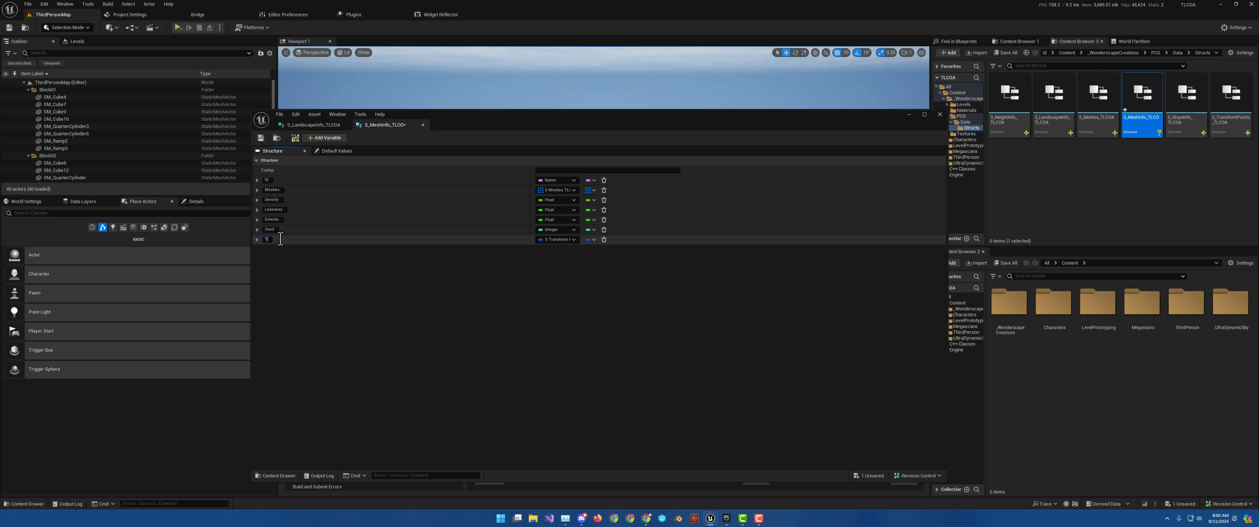
text(ransformInfo)
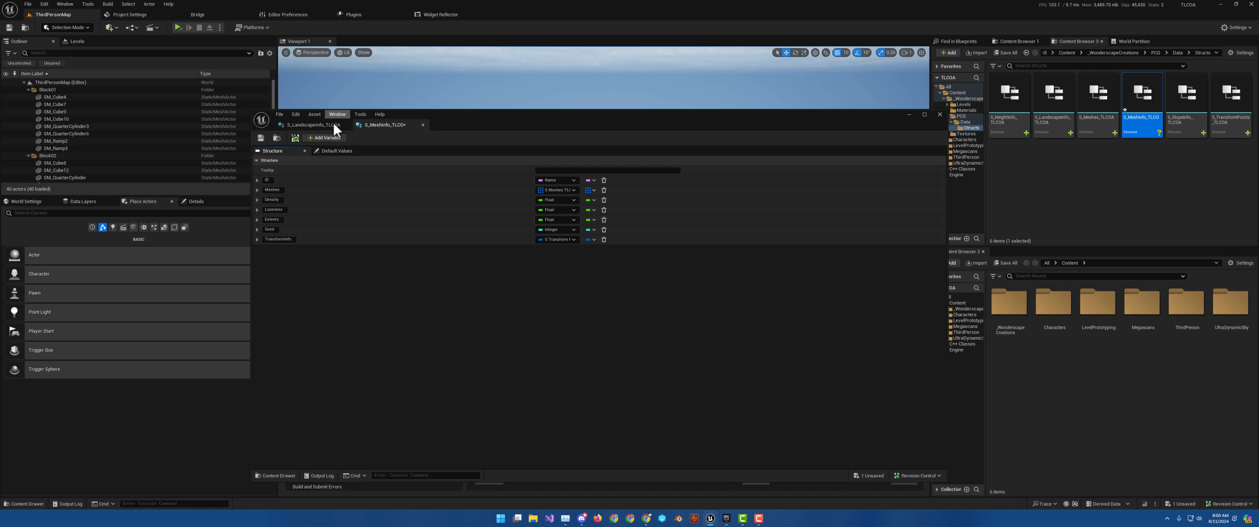
Add a variable of the S_SlopeInfo_TLCOA structure type named SlopeInfo and place it above TransformInfo.
click(325, 138)
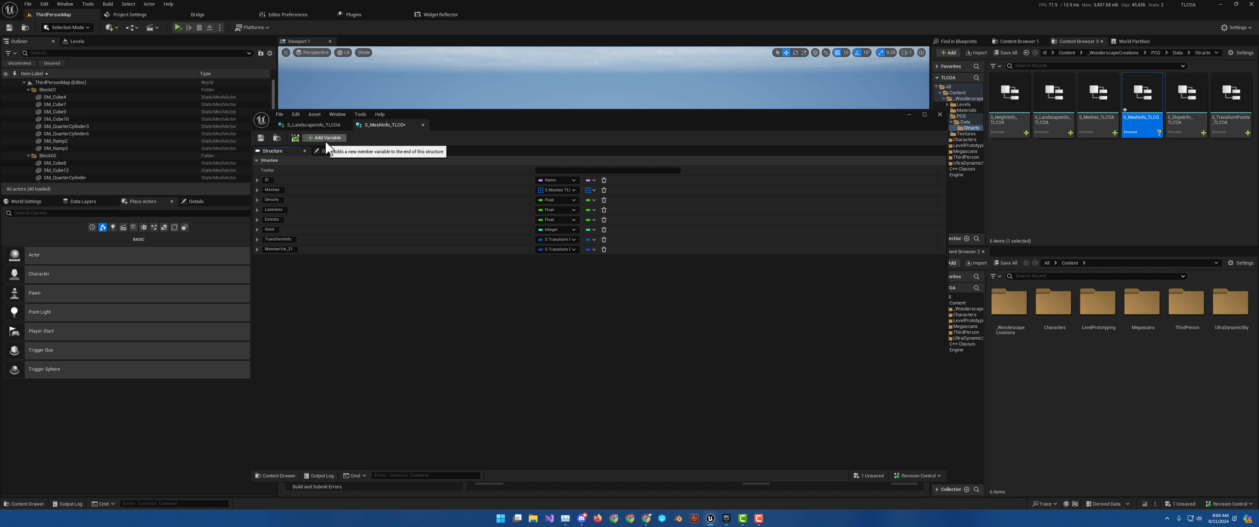
click(565, 250)
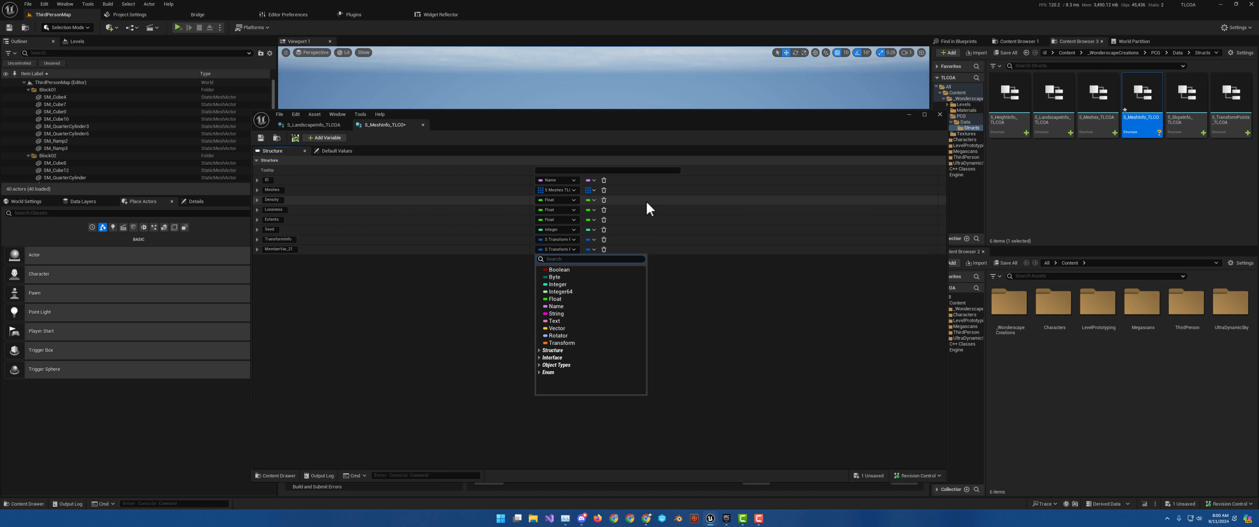
text(Slop)
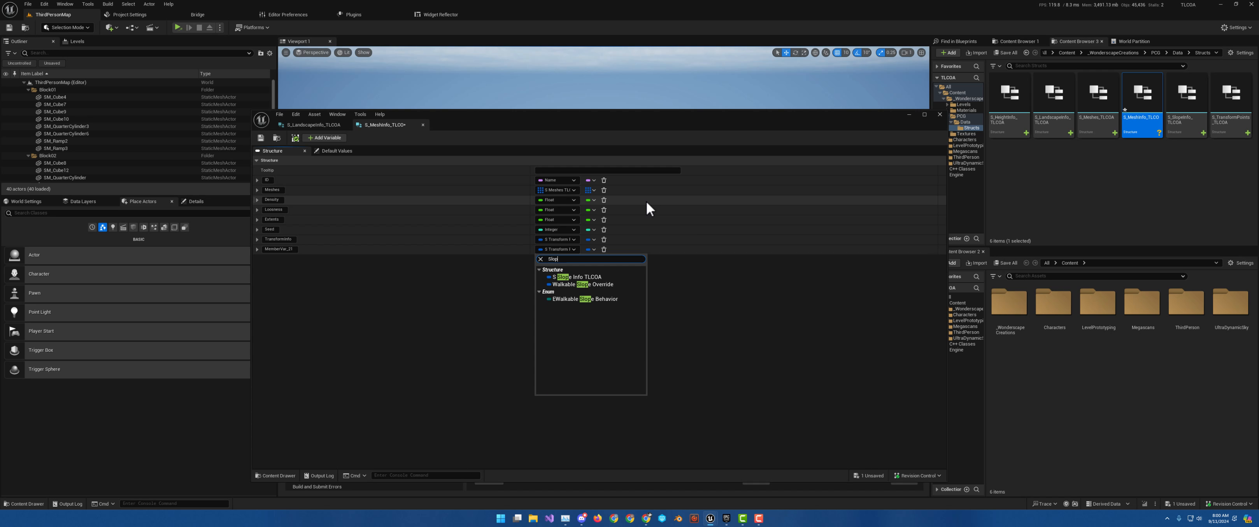
text(e)
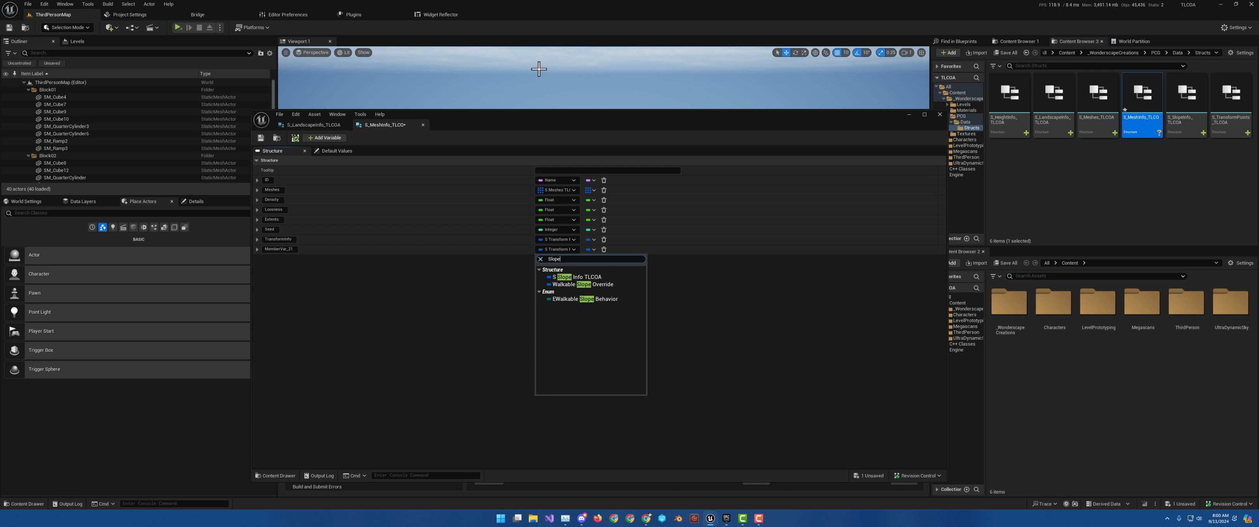
click(576, 277)
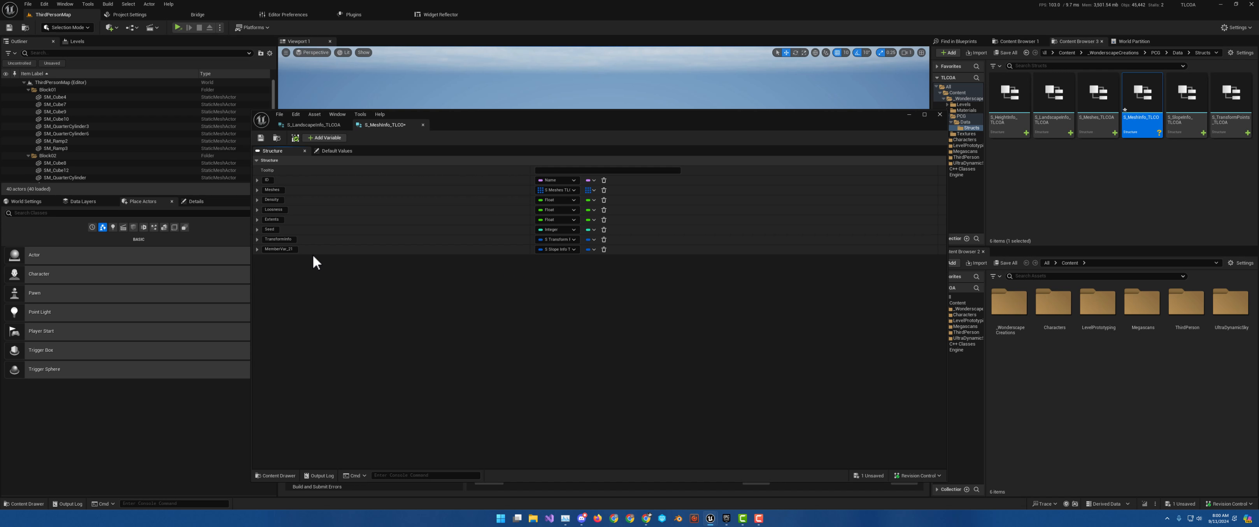
double_click(277, 250)
text(Slop)
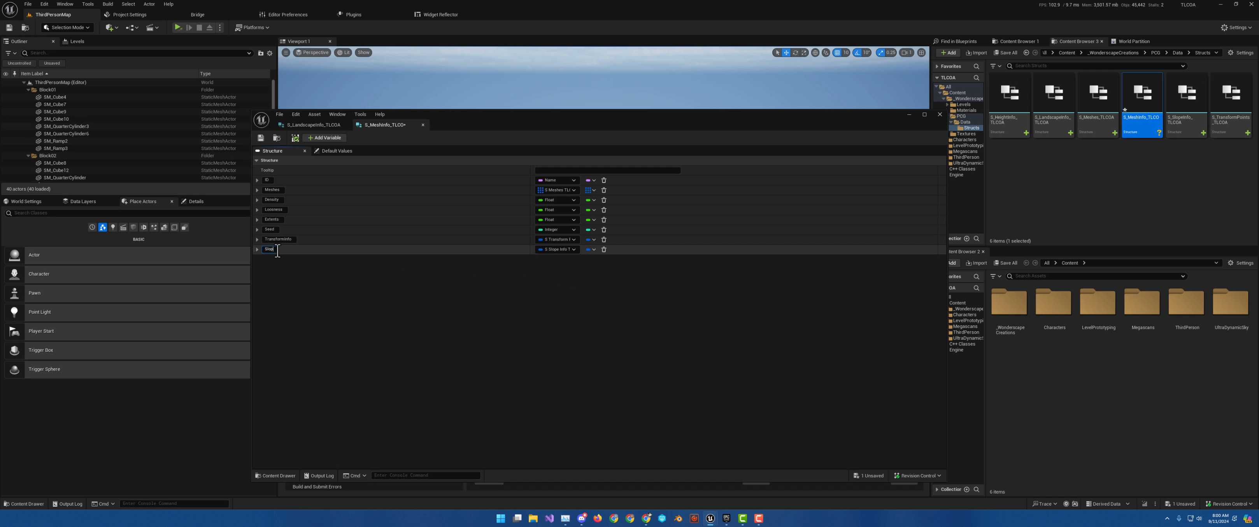
text(eInfo)
key(Return)
drag(254, 249, 257, 238)
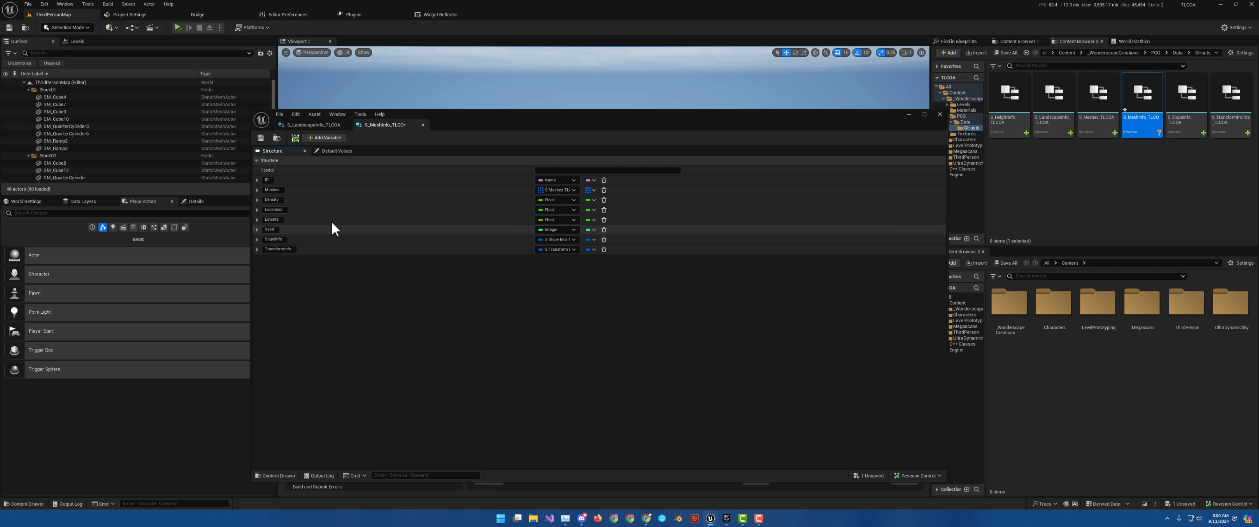
Add a variable of the S_HeightInfo_TLCOA structure type and move it between SlopeInfo and TransformInfo.
click(326, 137)
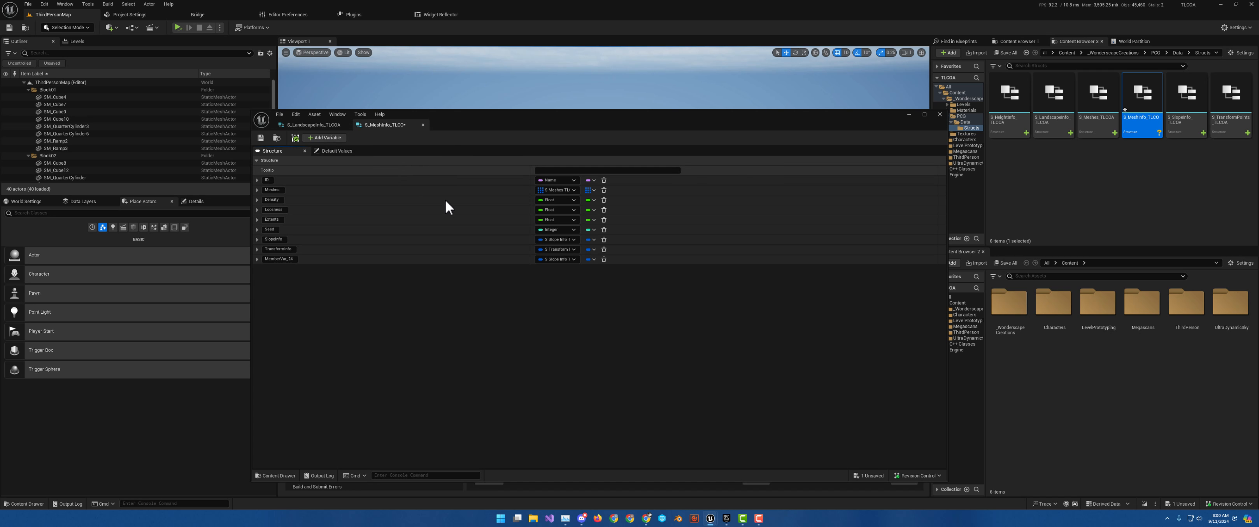
click(557, 259)
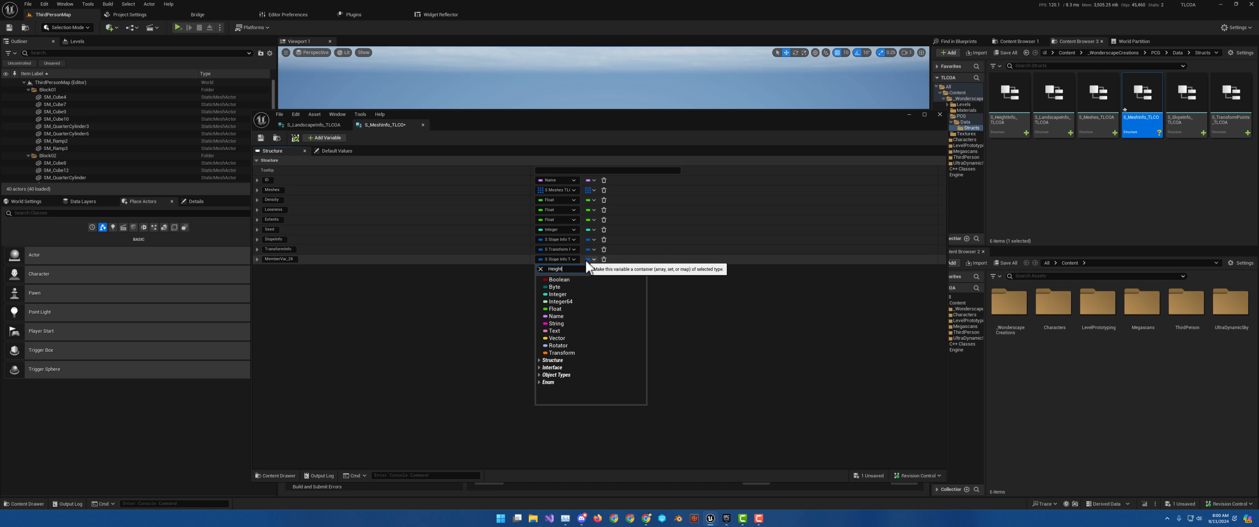
text(Height)
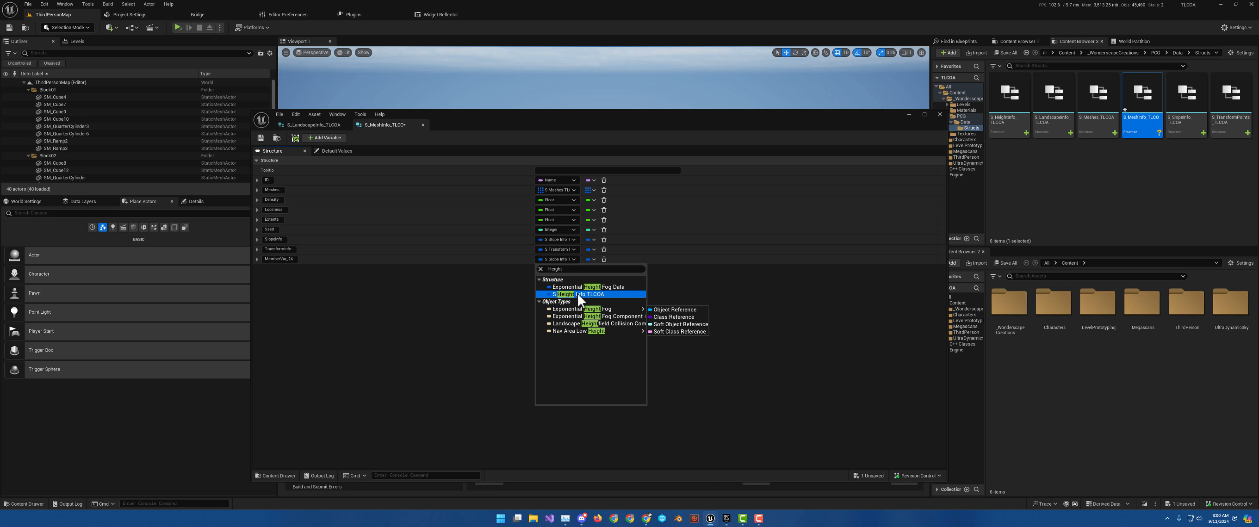
click(578, 294)
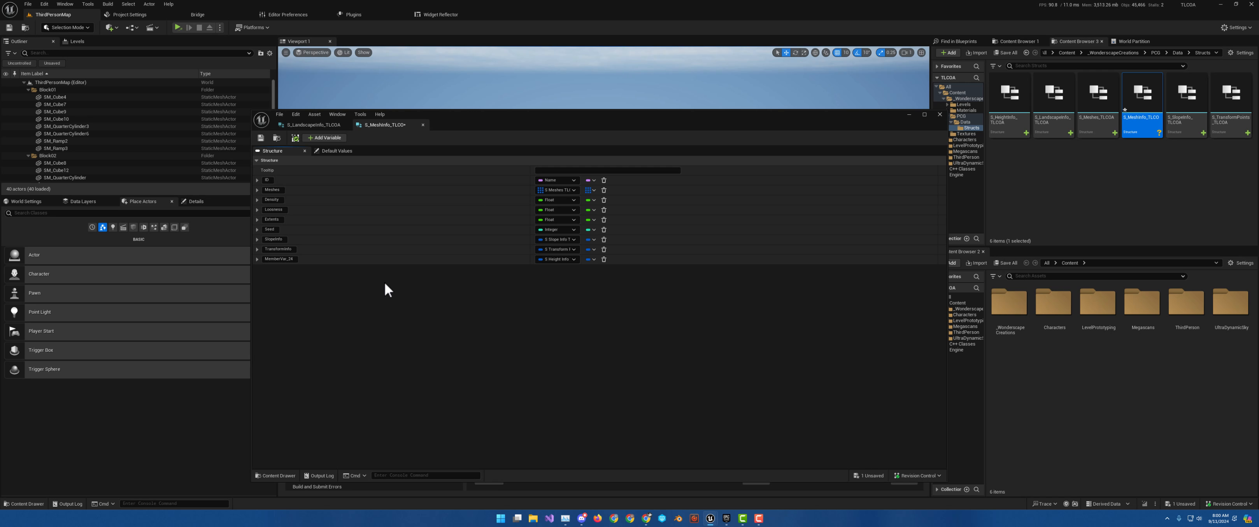
click(254, 258)
click(255, 259)
drag(254, 259, 254, 248)
Add a variable of the S_LandscapeInfo_TLCOA structure type to the mesh info structure.
click(328, 138)
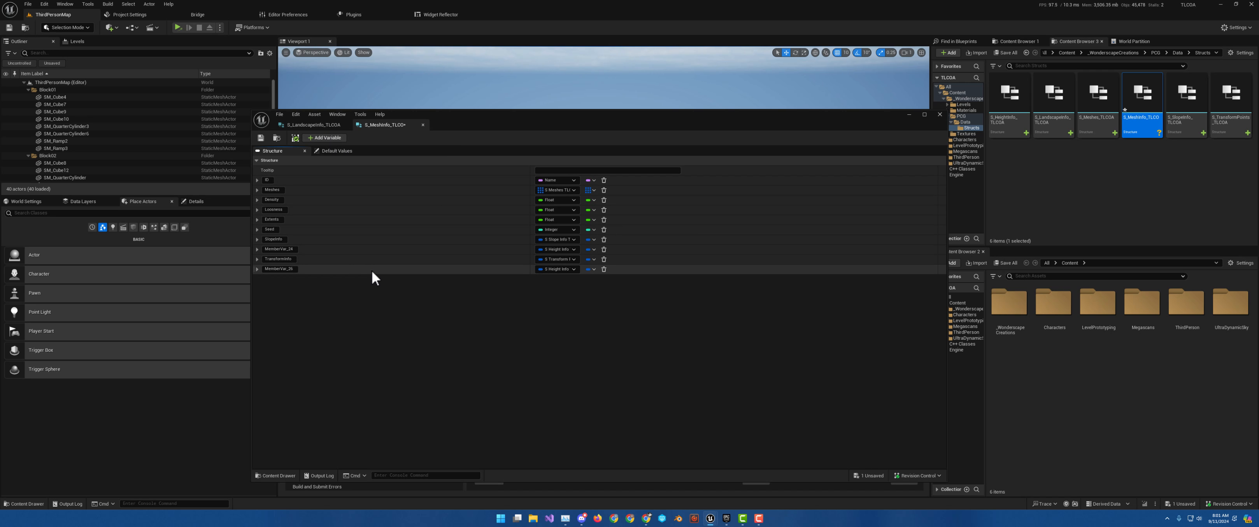
click(550, 269)
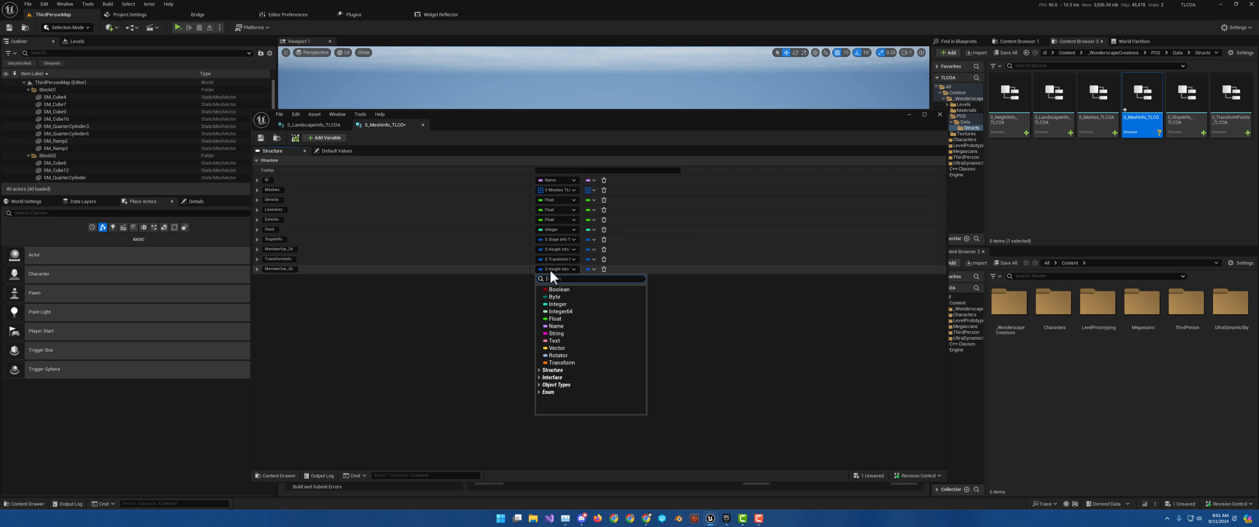
text(Lan)
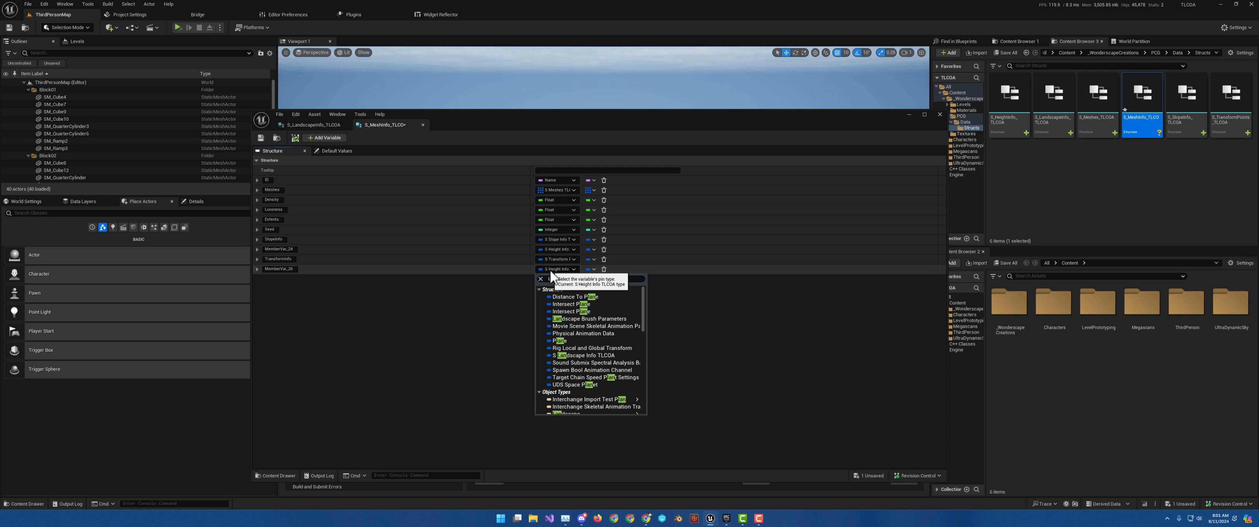
text(dscapein)
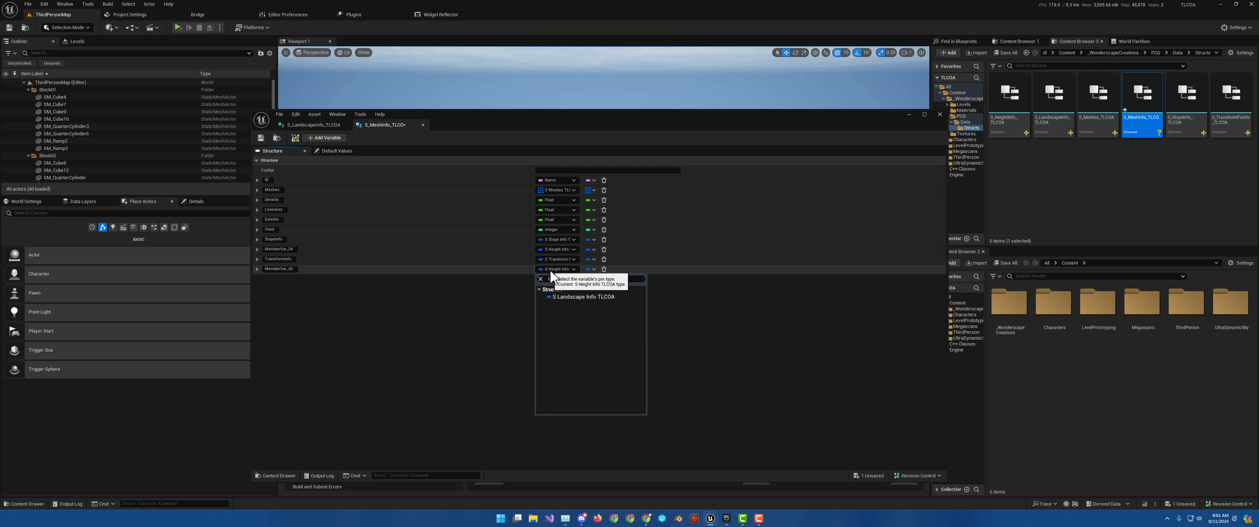
click(586, 298)
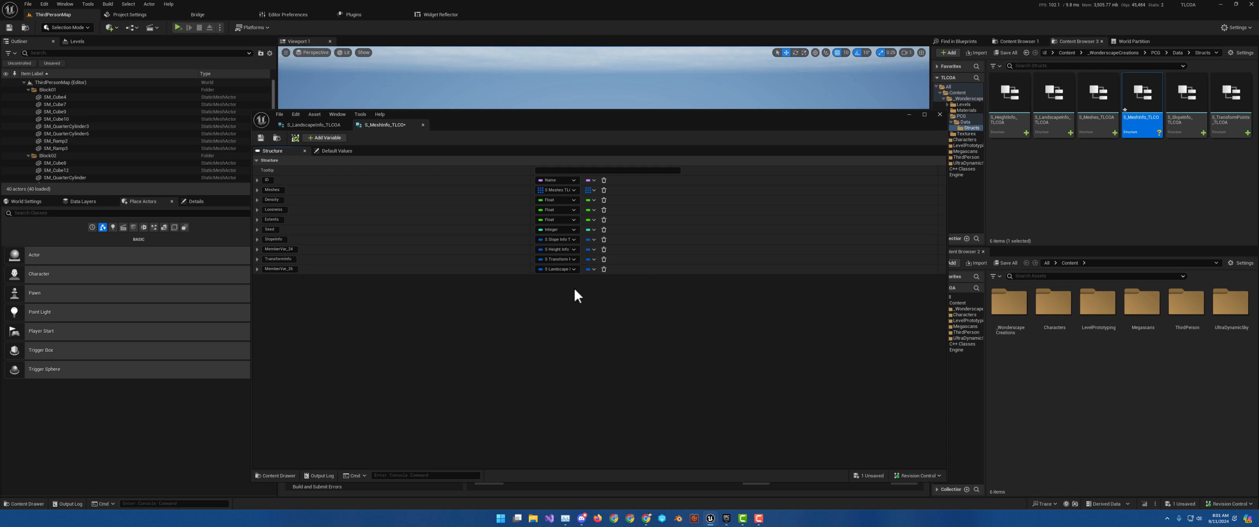
Rename the height structure variable to HeightInfo and the landscape structure variable to LandscapeInfo.
click(280, 250)
text(HeightInfo)
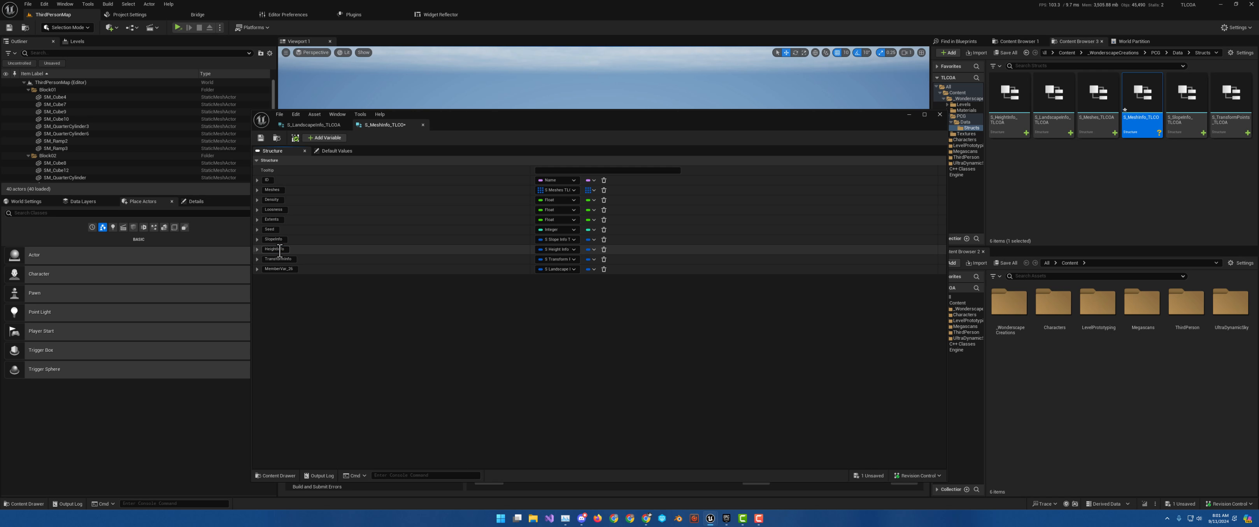
click(283, 269)
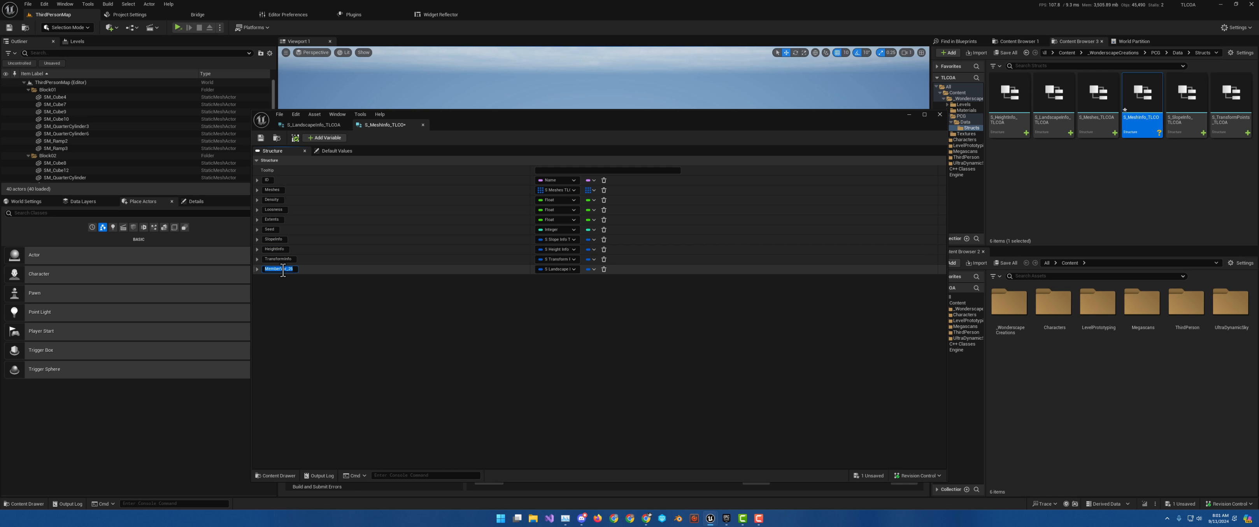
text(LandscapeInfo)
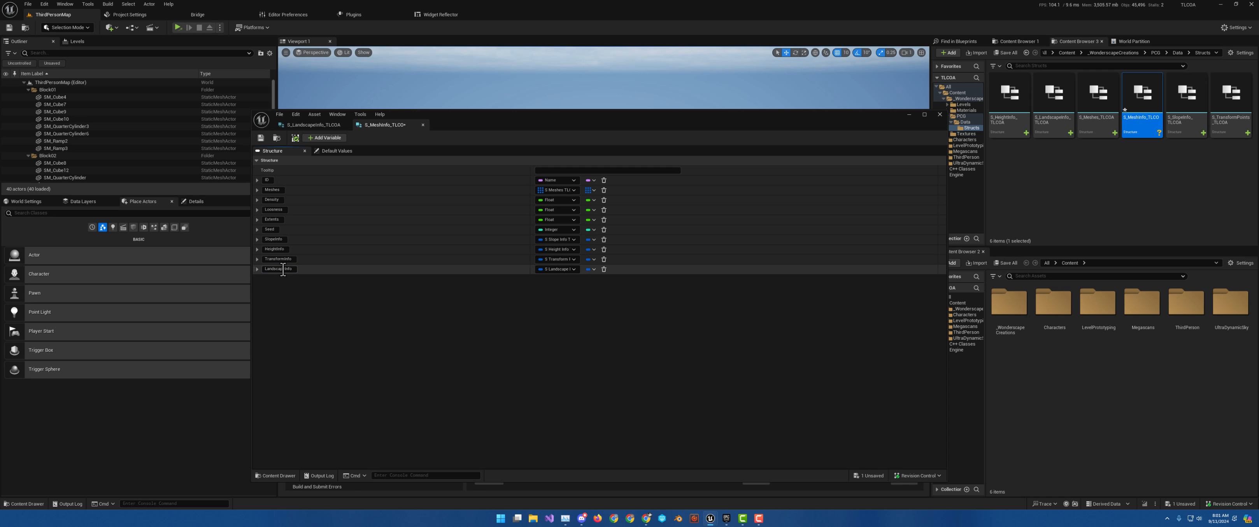
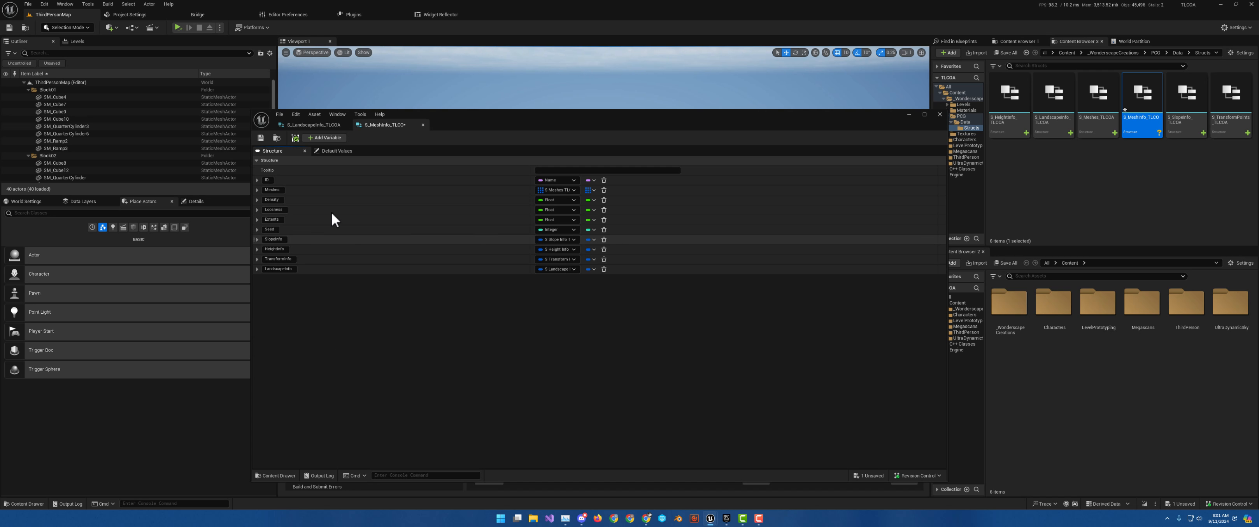
Add a Linear Color variable named DebugColor to the mesh info structure.
click(323, 138)
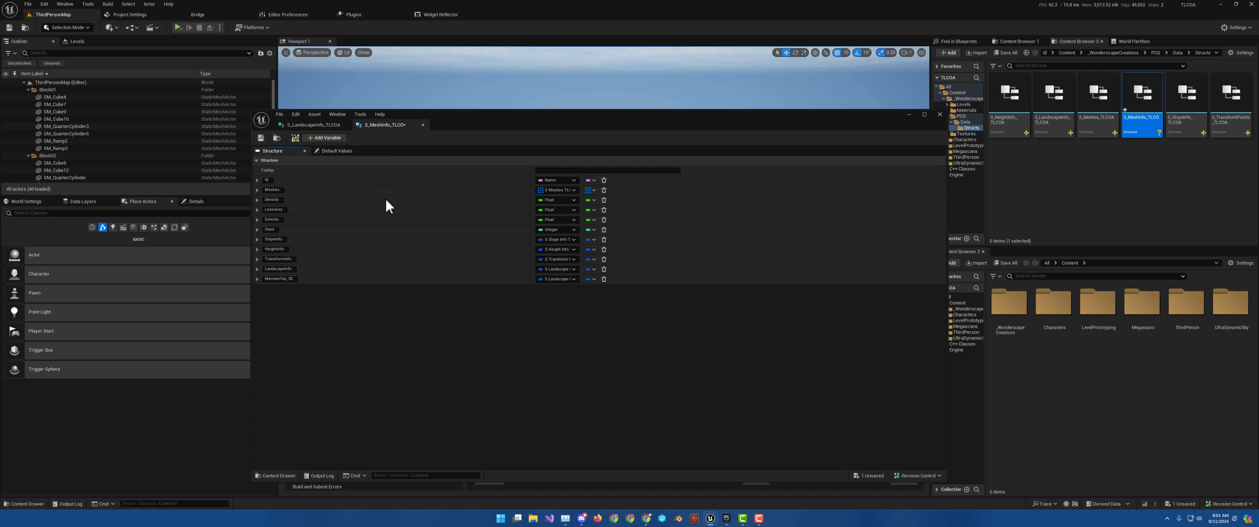
click(561, 280)
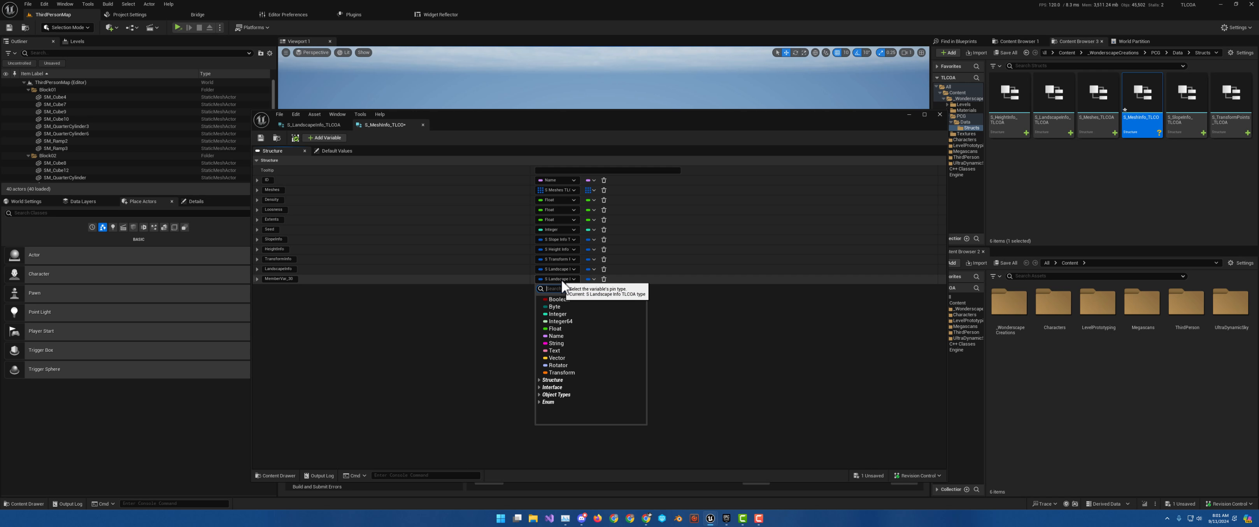
text(linear)
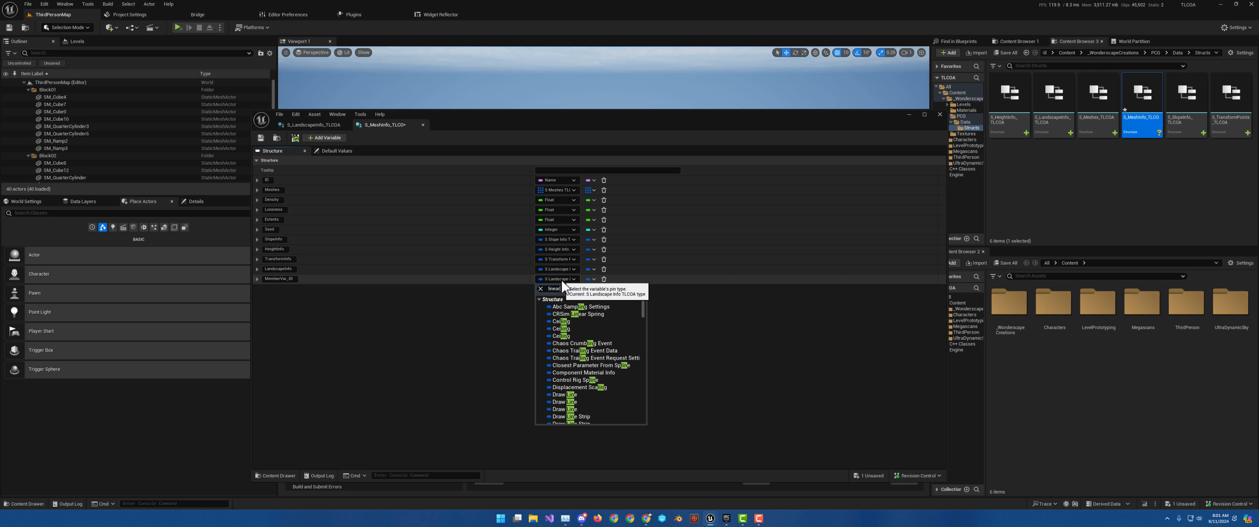
click(578, 328)
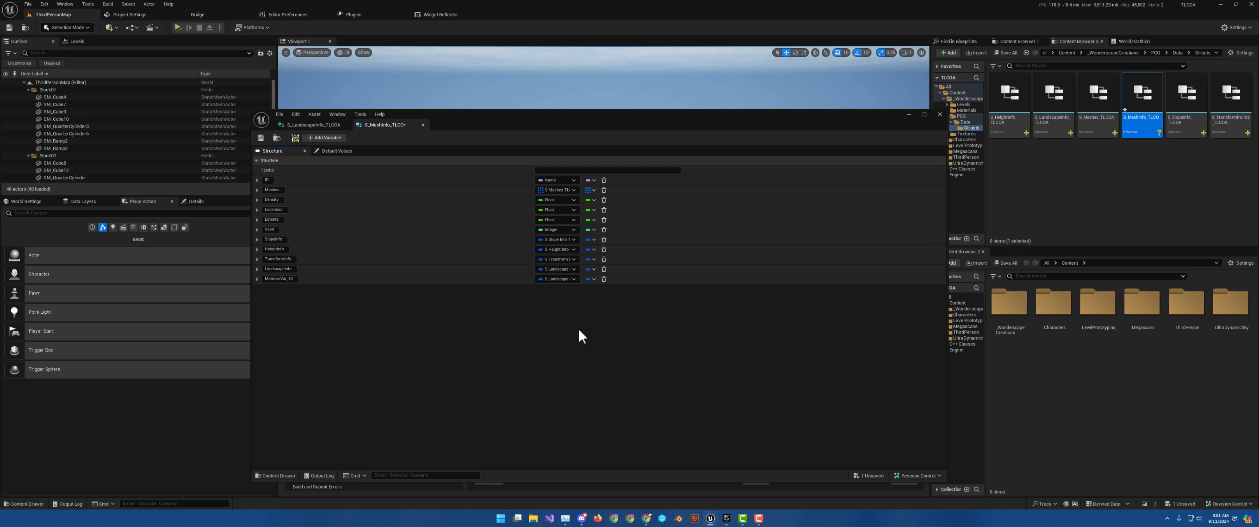
click(282, 279)
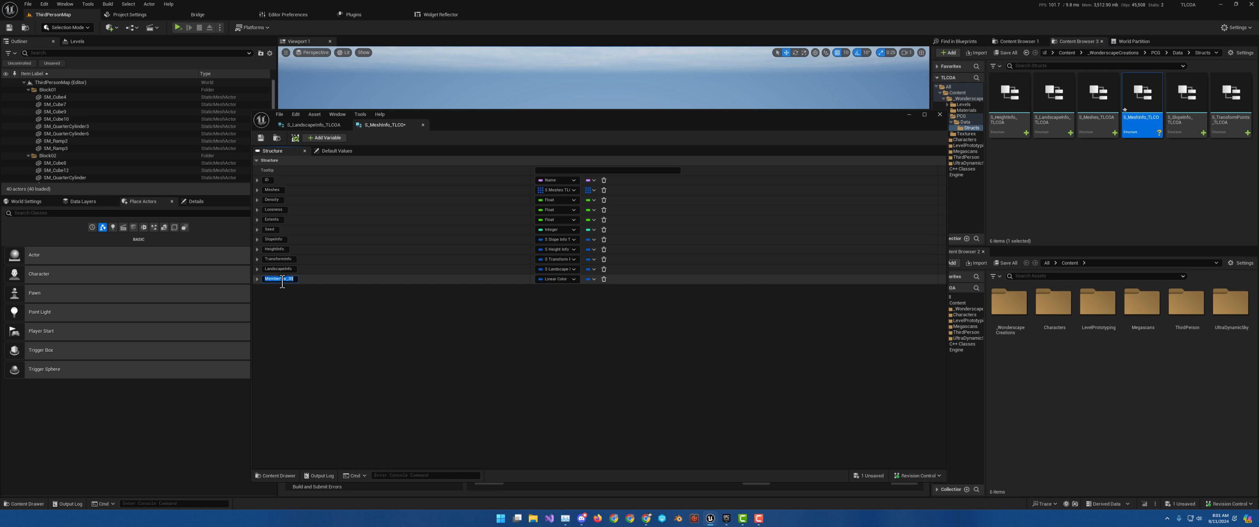
text(DebugColor)
key(Return)
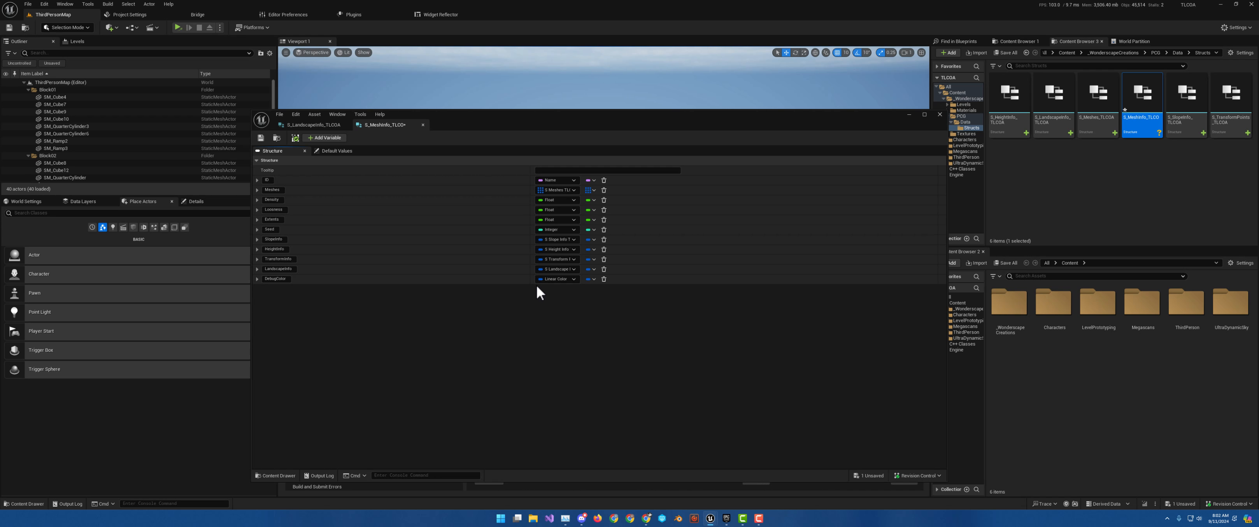
Set the mesh info default values to Density 0.1, Looseness 1.0 and Extents 100, and save the structure.
click(337, 153)
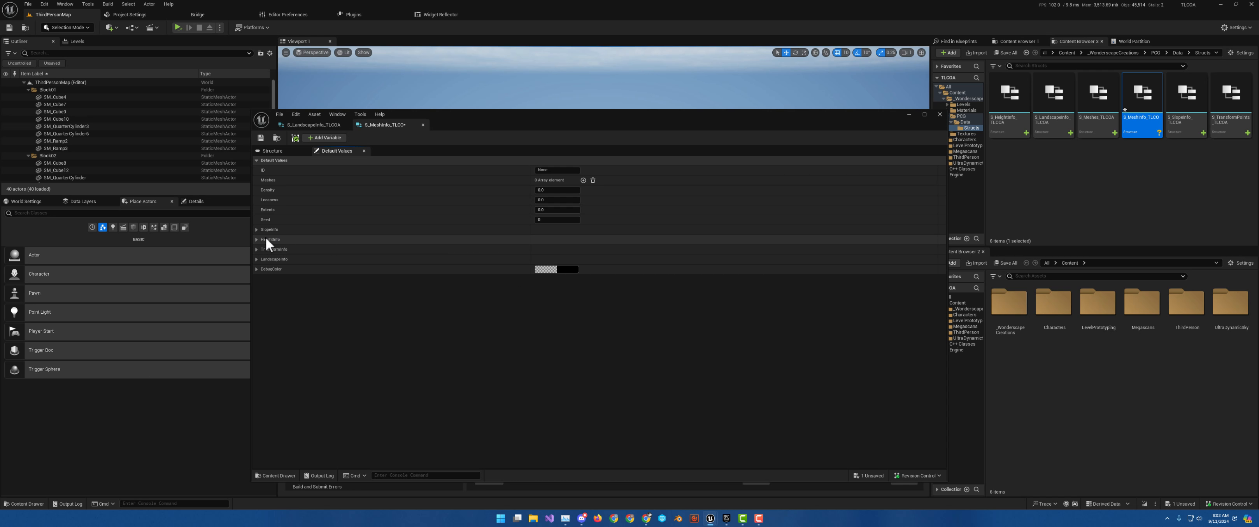
click(256, 230)
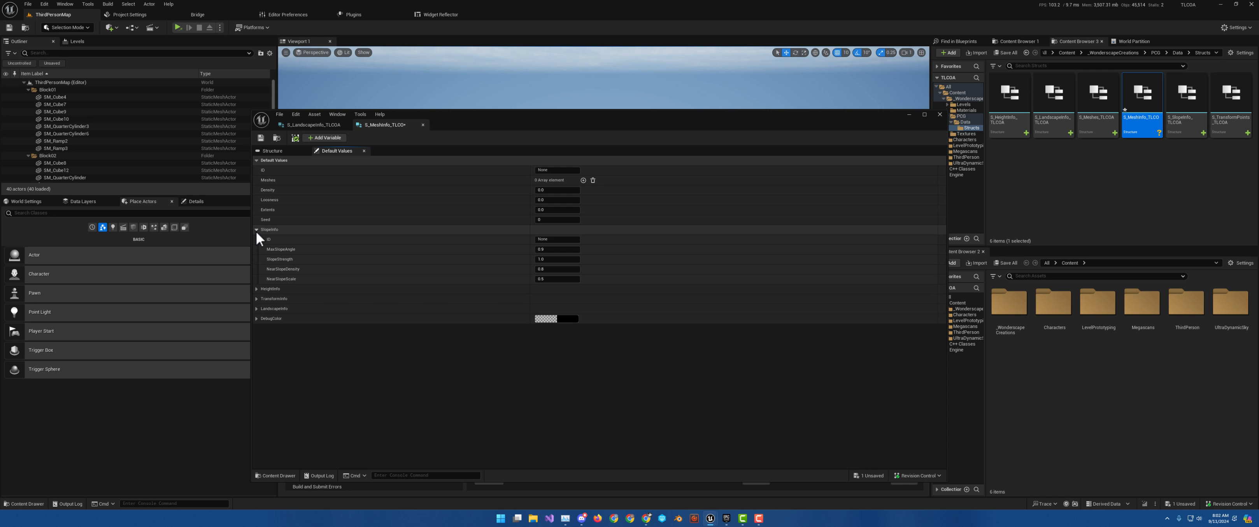
click(256, 230)
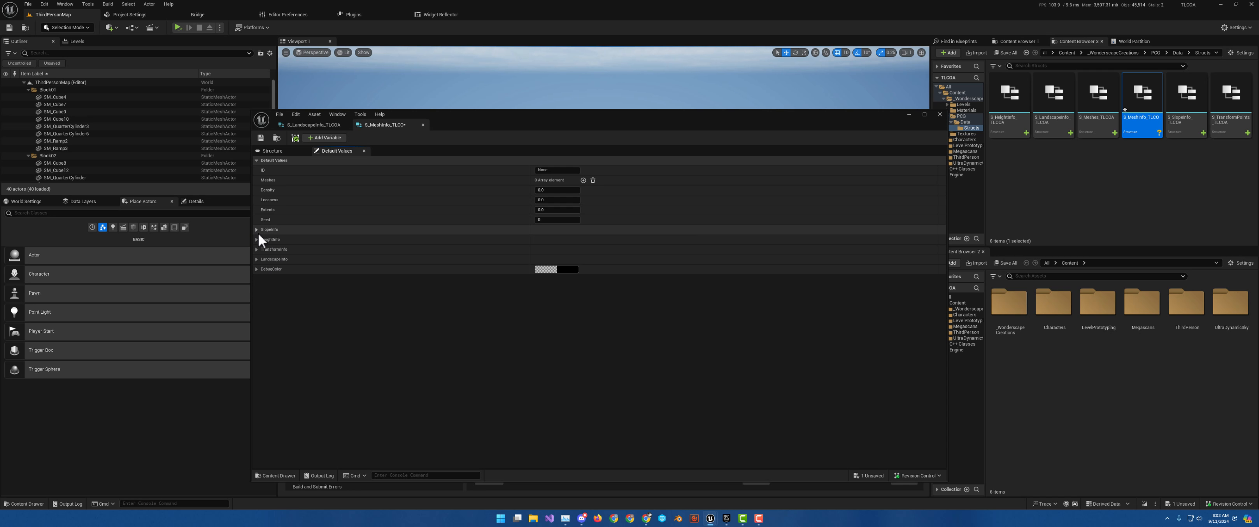
click(257, 239)
click(256, 239)
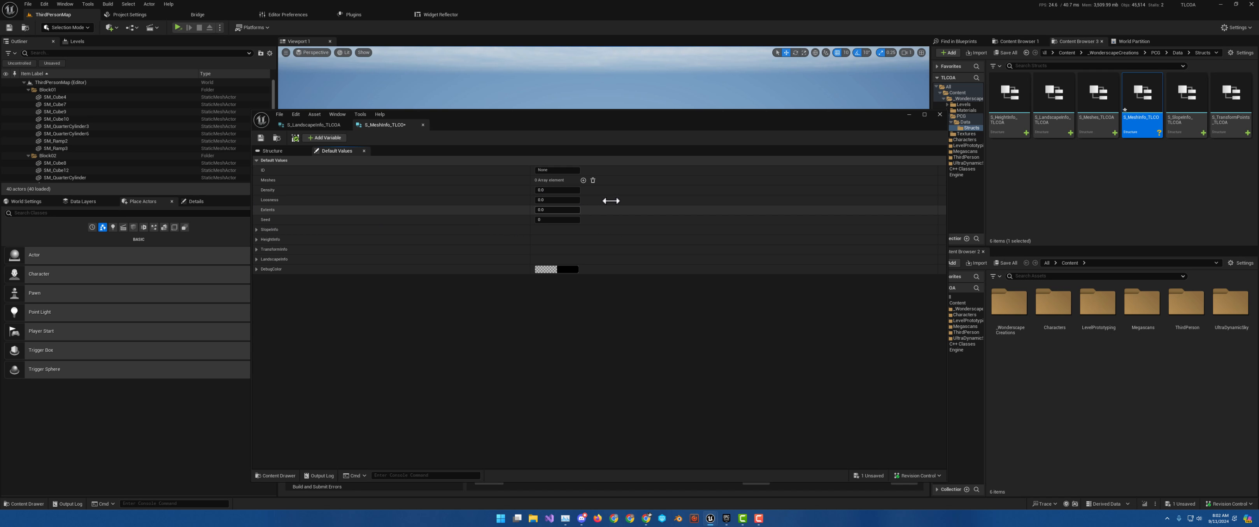
click(558, 189)
text(0.1)
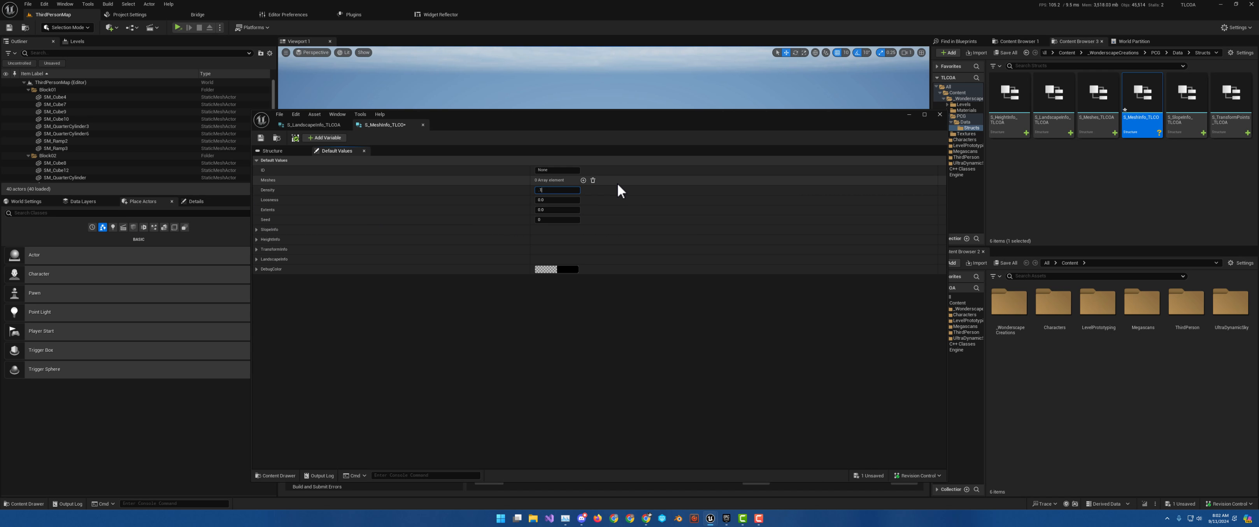
key(Return)
click(568, 202)
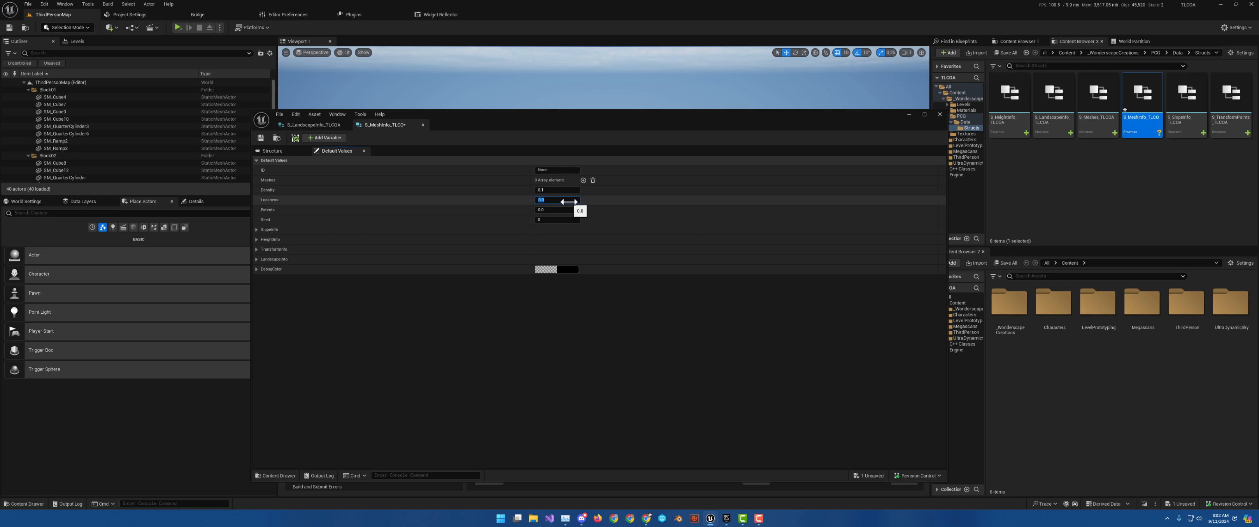
click(551, 211)
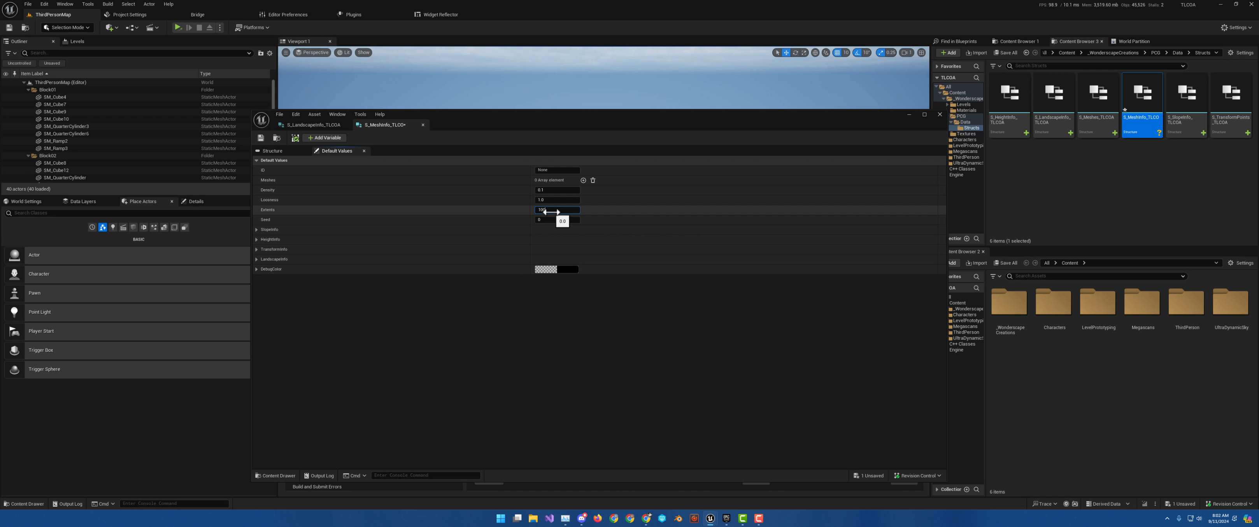
text(100)
key(Return)
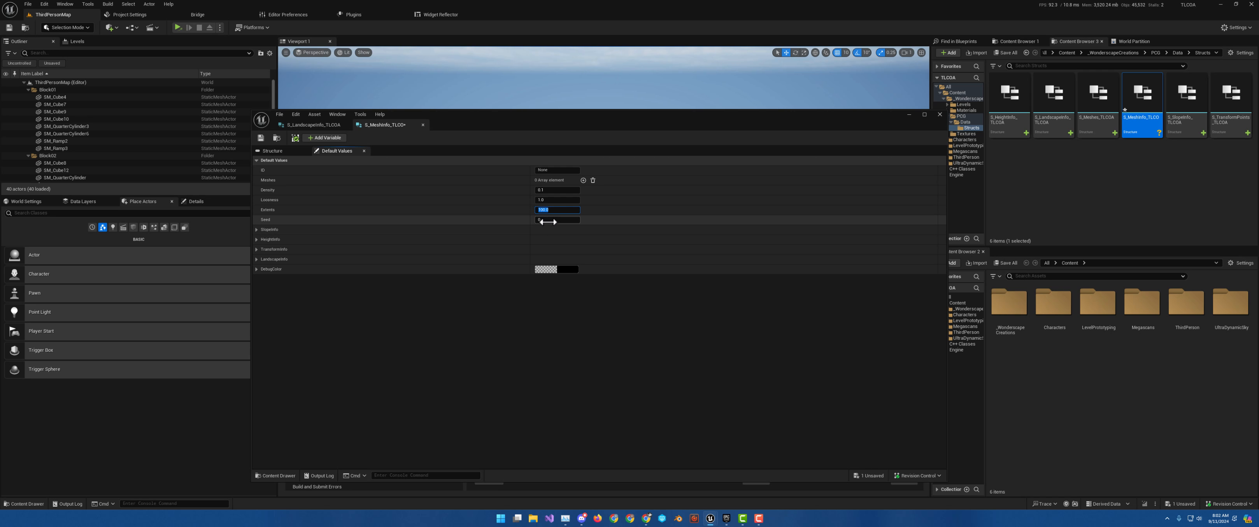
click(534, 325)
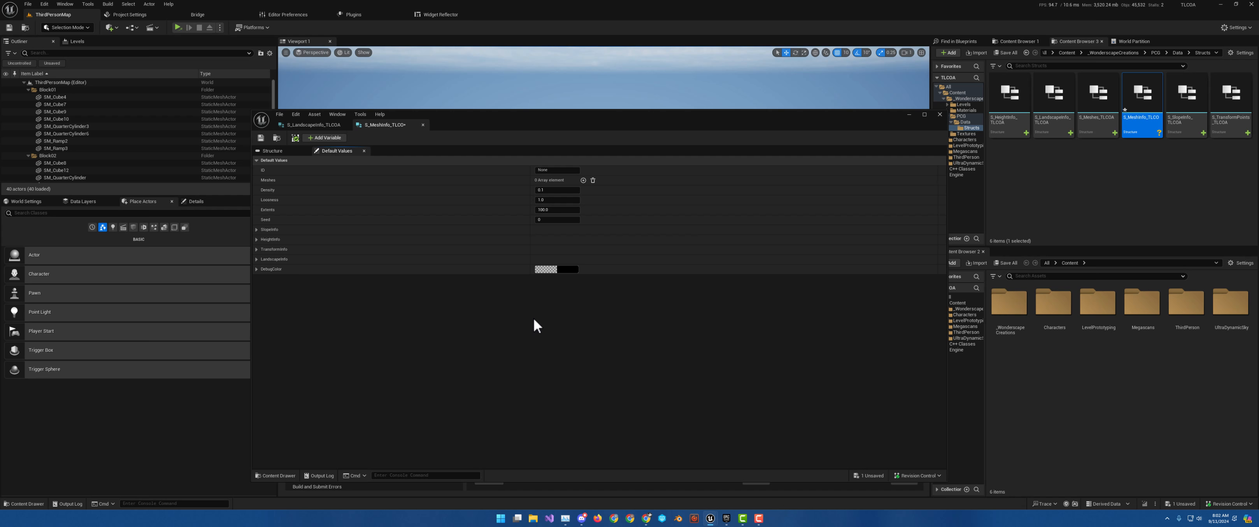
click(261, 137)
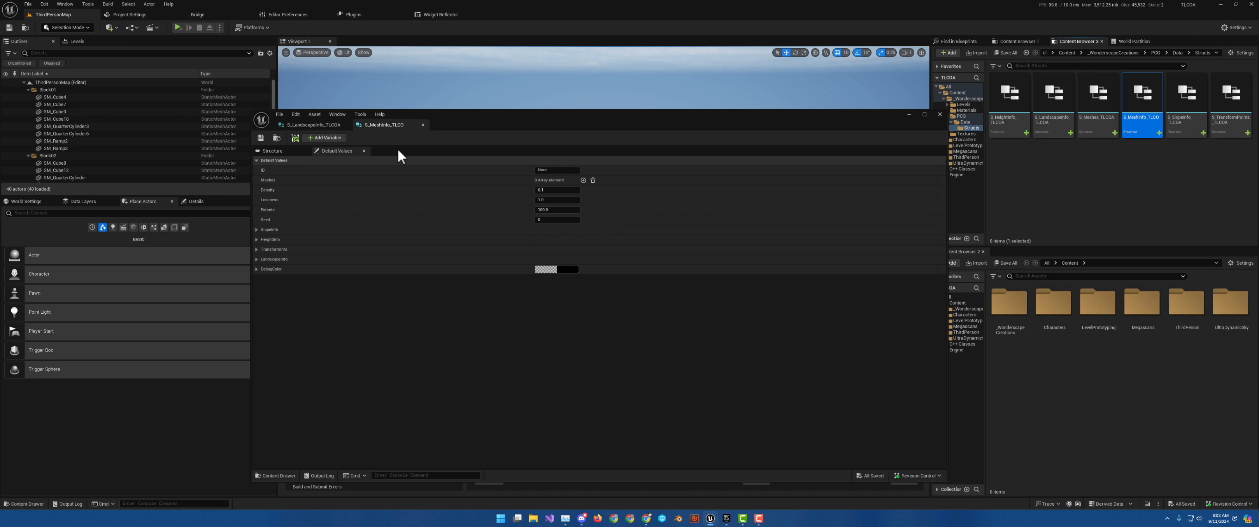
Set a three-digit default Seed, save the mesh info structure, and close the open structure editors.
click(561, 220)
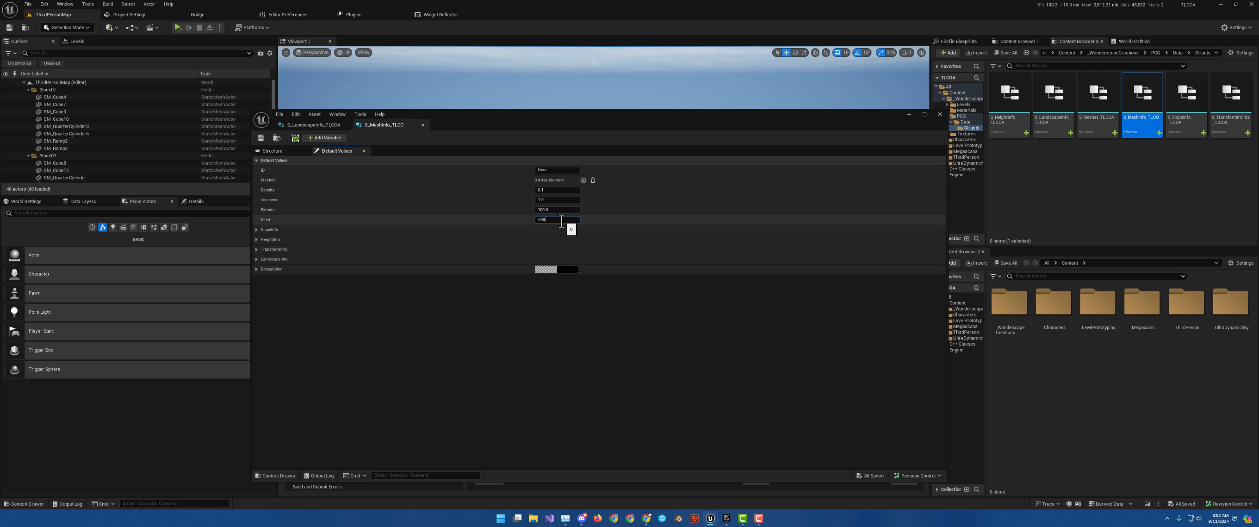
text(500)
key(Return)
click(260, 139)
mouse_move(547, 221)
mouse_down()
mouse_move(572, 221)
mouse_move(548, 221)
mouse_up()
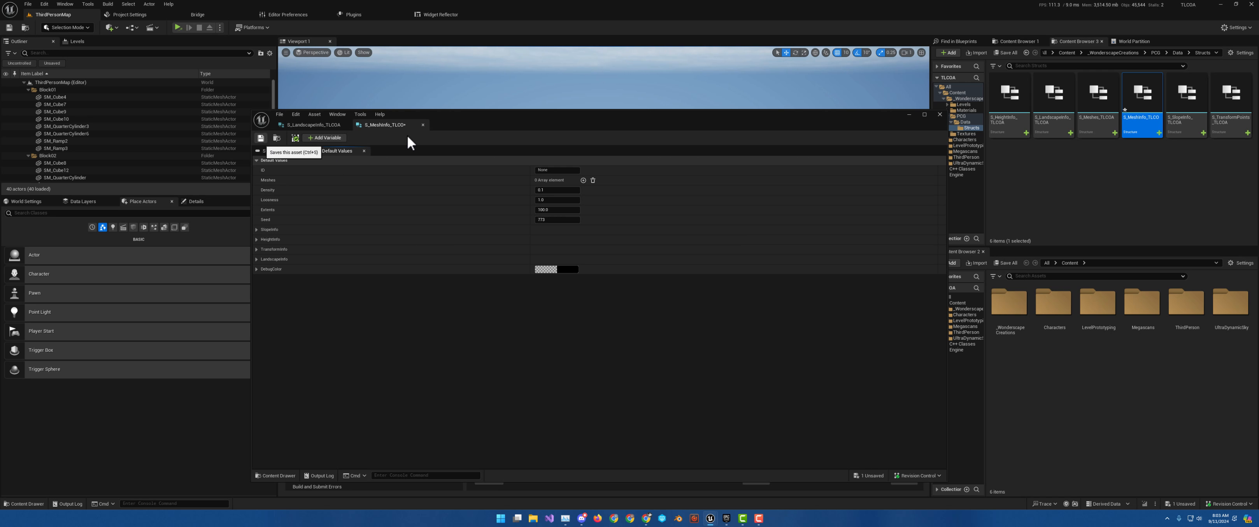
key(ctrl+s)
click(423, 125)
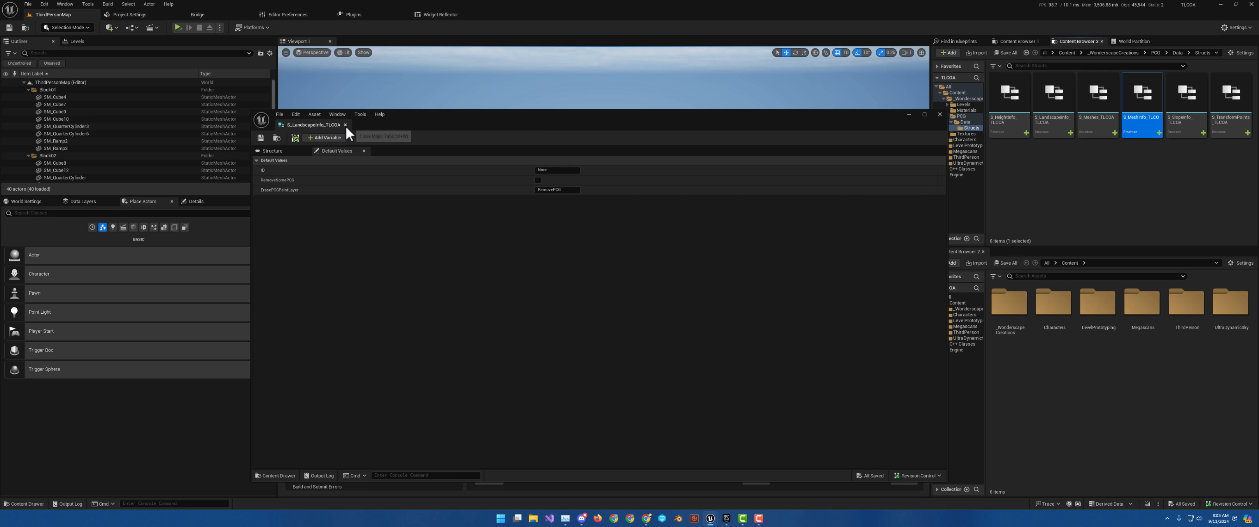
click(345, 125)
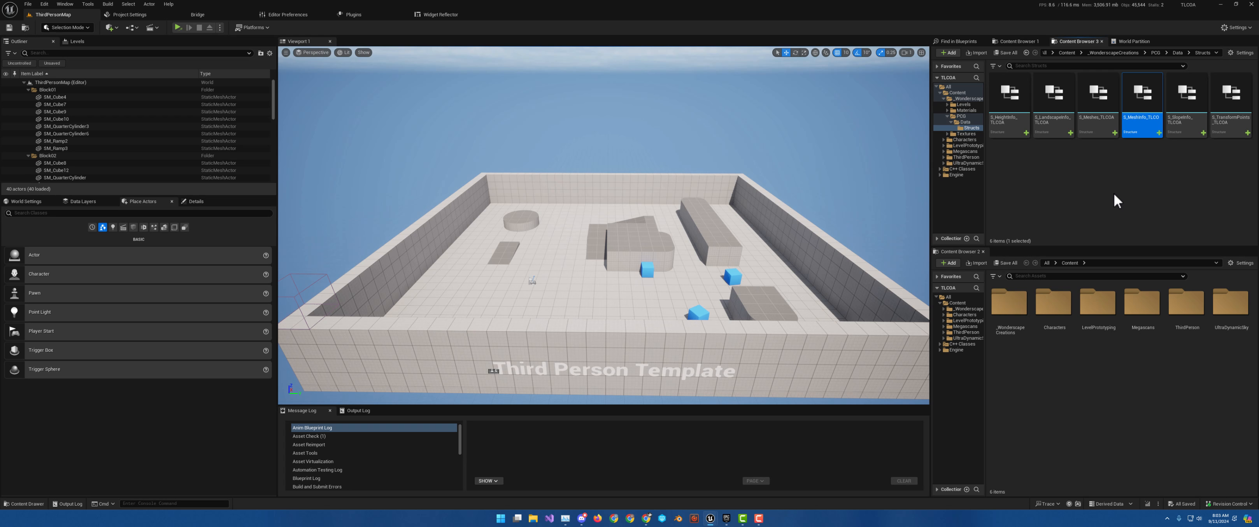
Create a folder named DataAsset inside the PCG Data folder.
click(967, 122)
right_click(1026, 154)
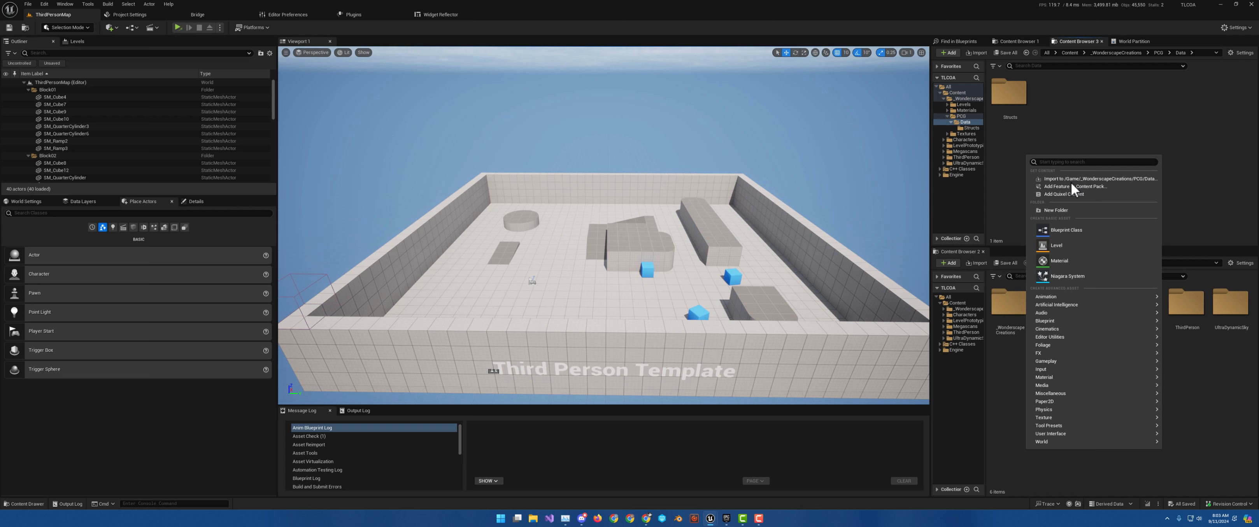
click(1063, 210)
text(DataAsset)
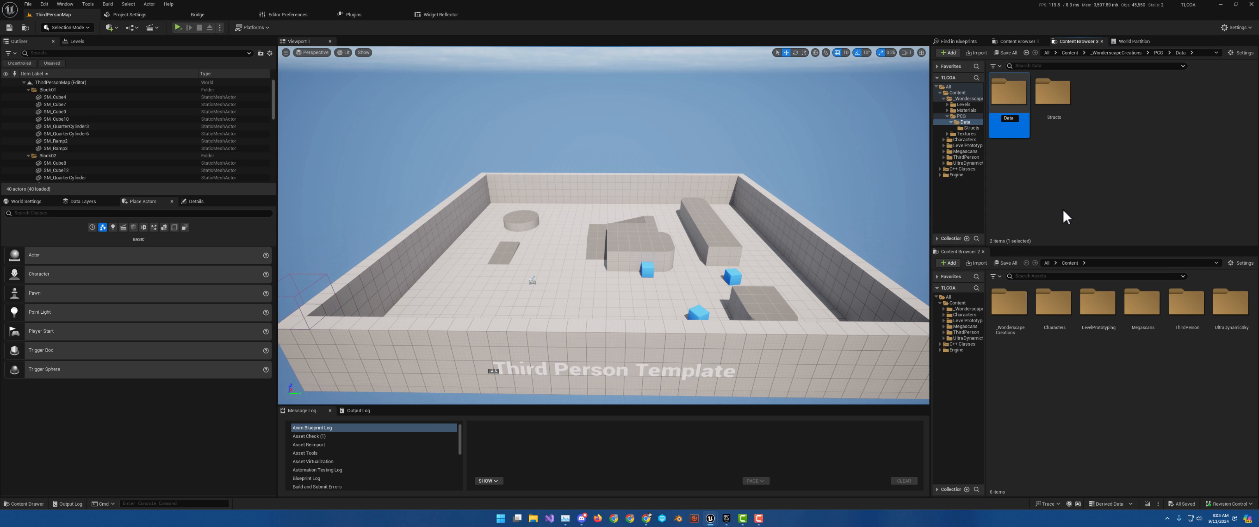
key(Return)
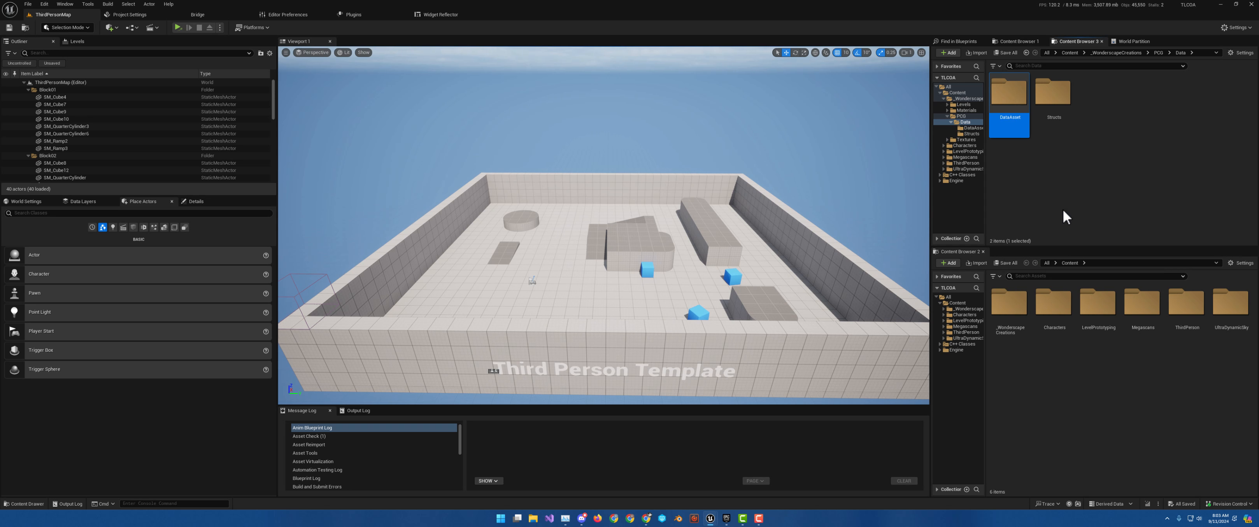
Create a Blueprint class inside the DataAsset folder with PrimaryDataAsset as its parent class.
double_click(1007, 100)
right_click(1015, 126)
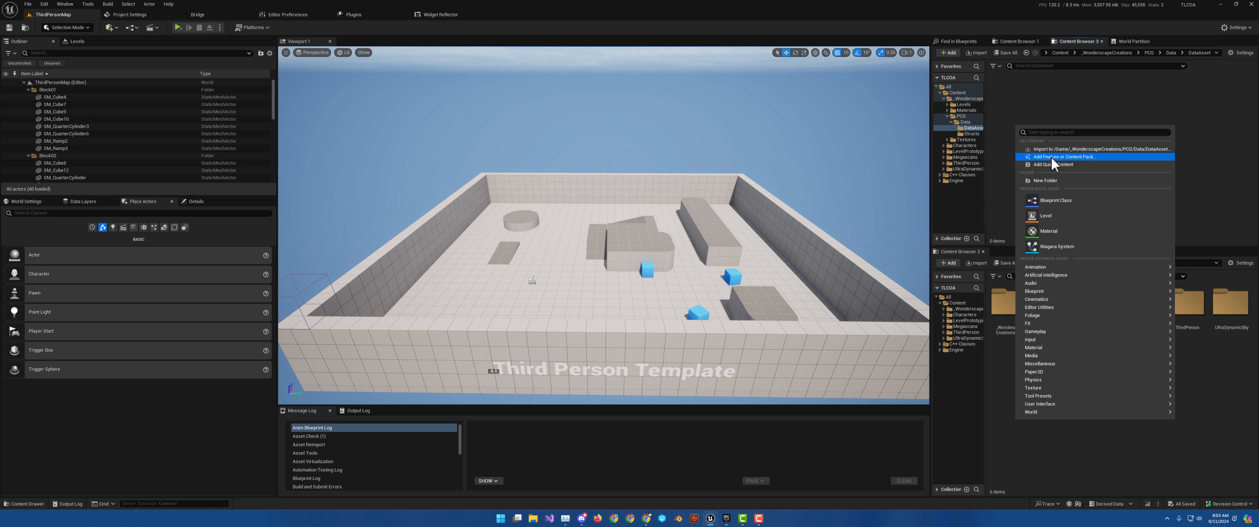
click(1056, 201)
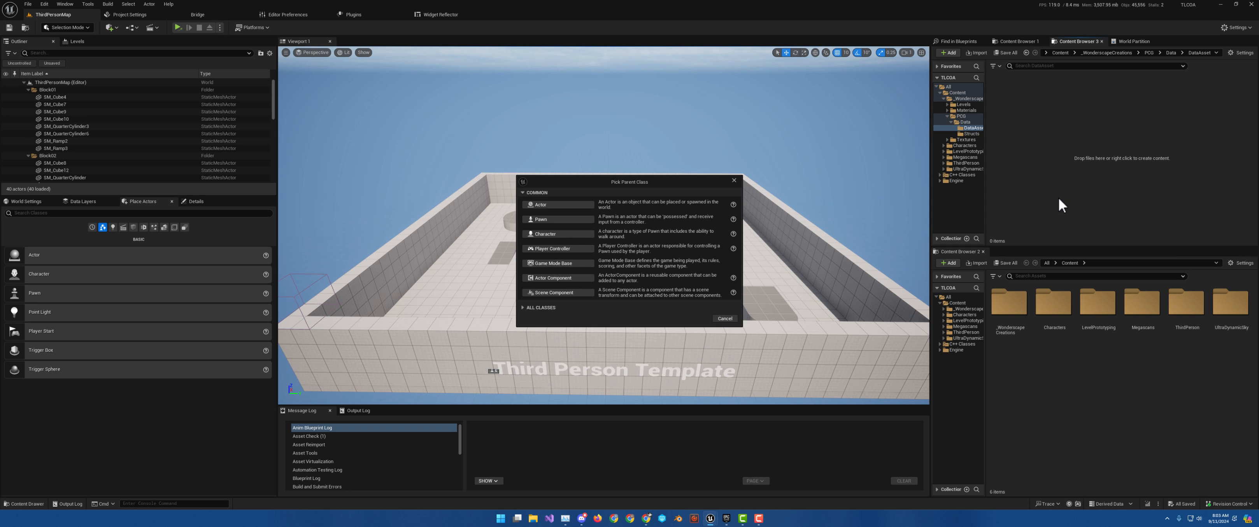
click(522, 307)
text(d)
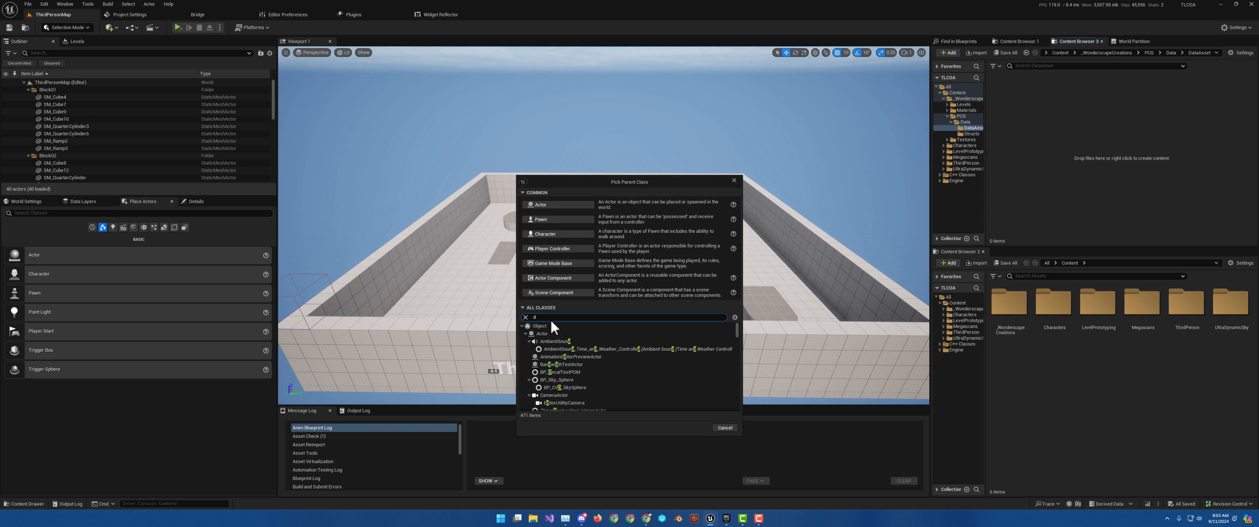
text(ataasset)
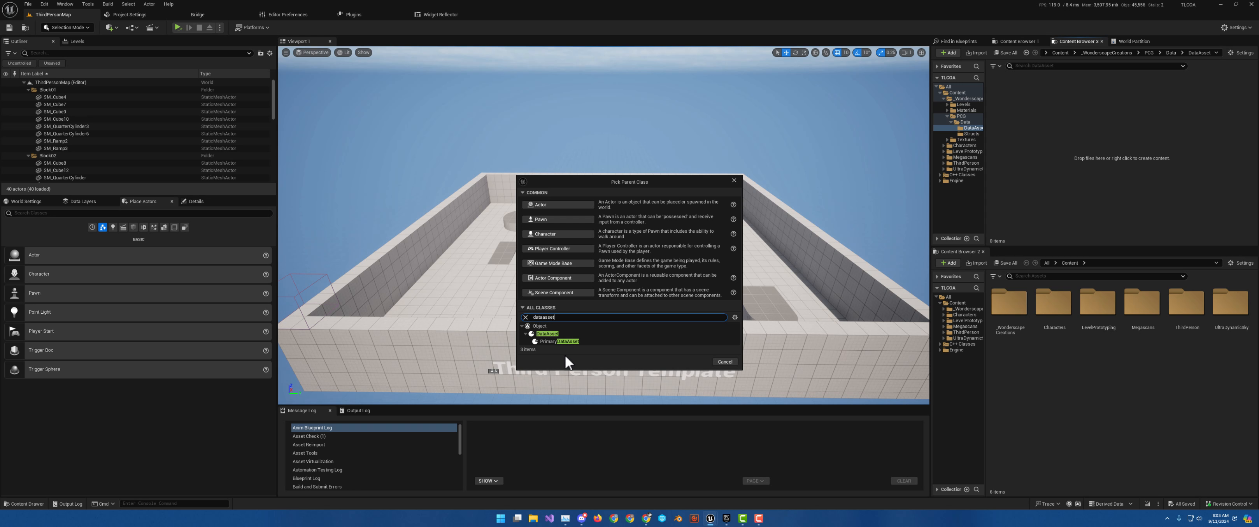
click(552, 341)
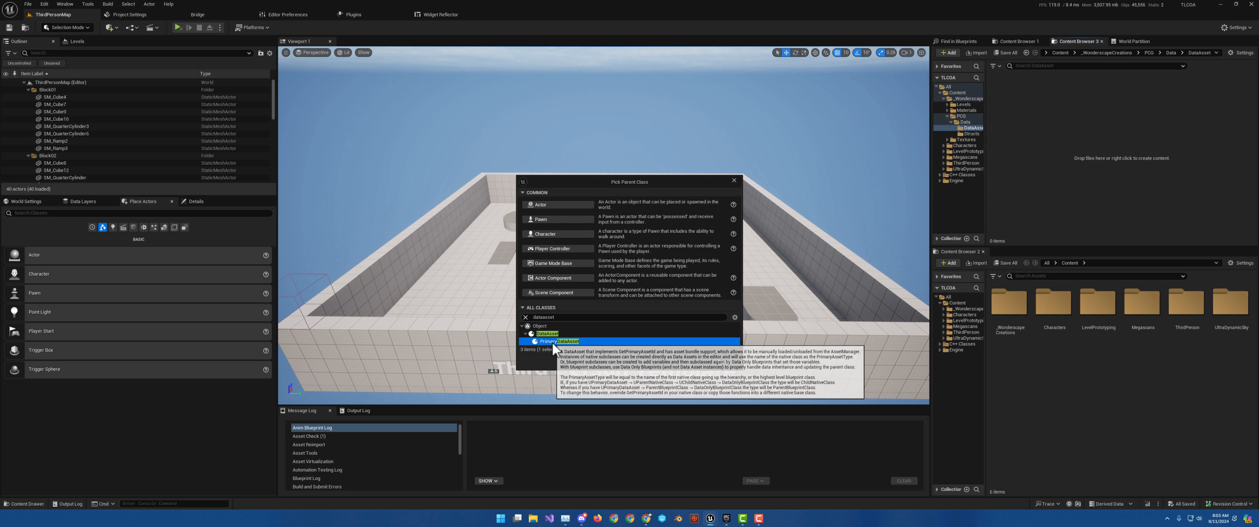
click(695, 362)
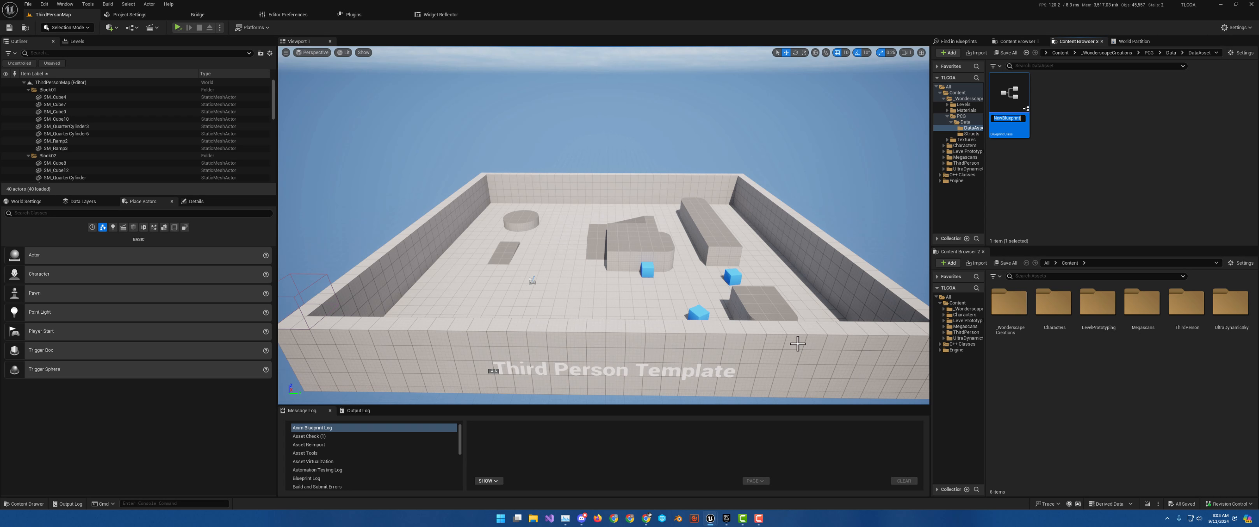
Name the new Blueprint class BP_PCGDataAsset_TLCOA and open it for editing.
text(BP_PCGDataAsset_TLCOA)
key(Return)
text(_)
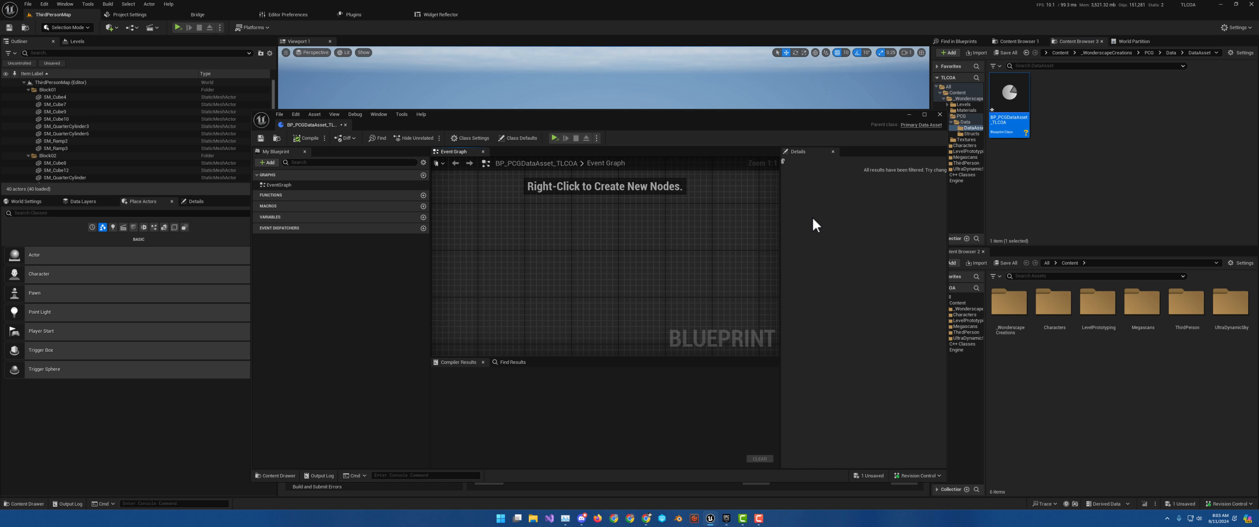
drag(600, 123, 568, 61)
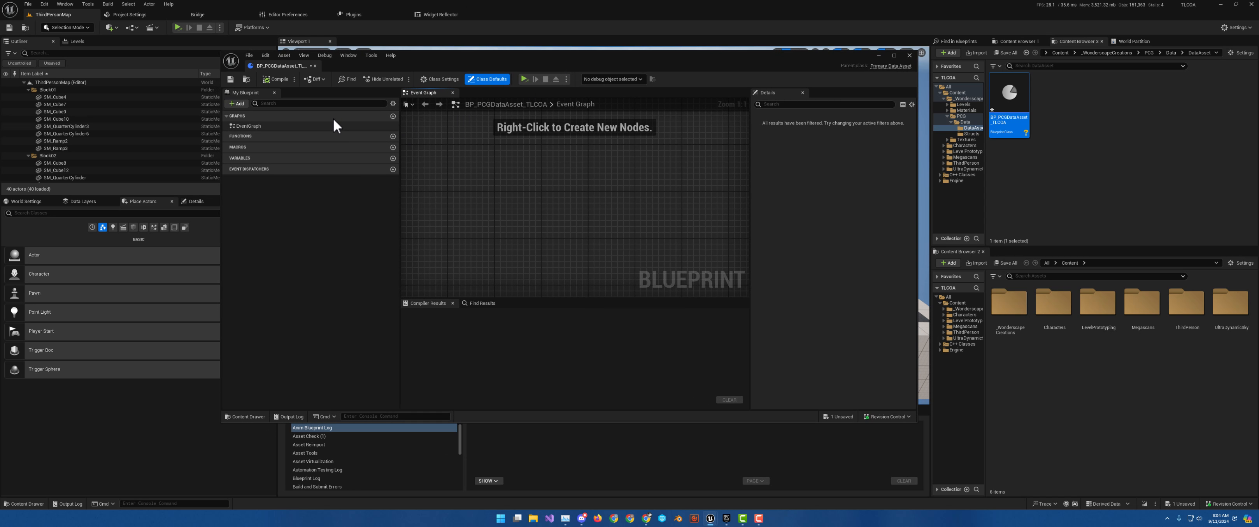
Add a variable to the data asset Blueprint and make its type an array of the S Mesh Info structure.
click(392, 159)
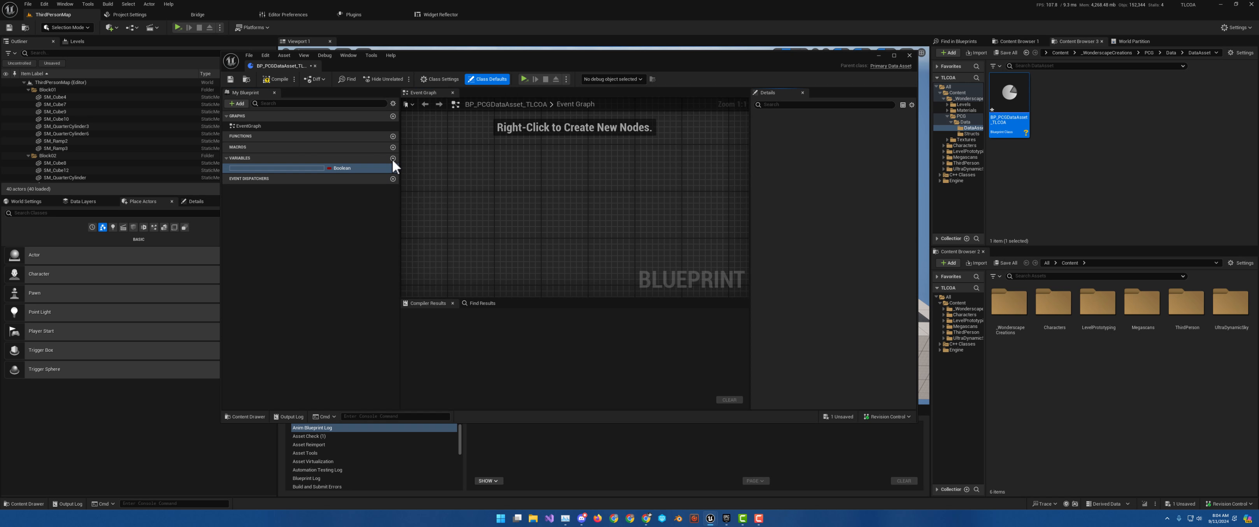
click(353, 168)
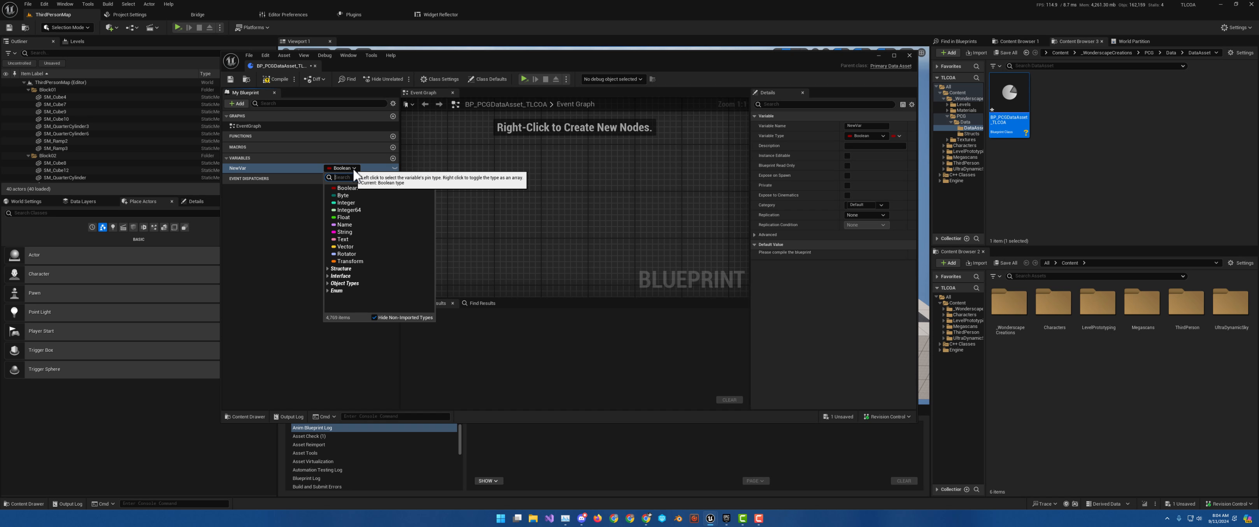
text(Meshinf)
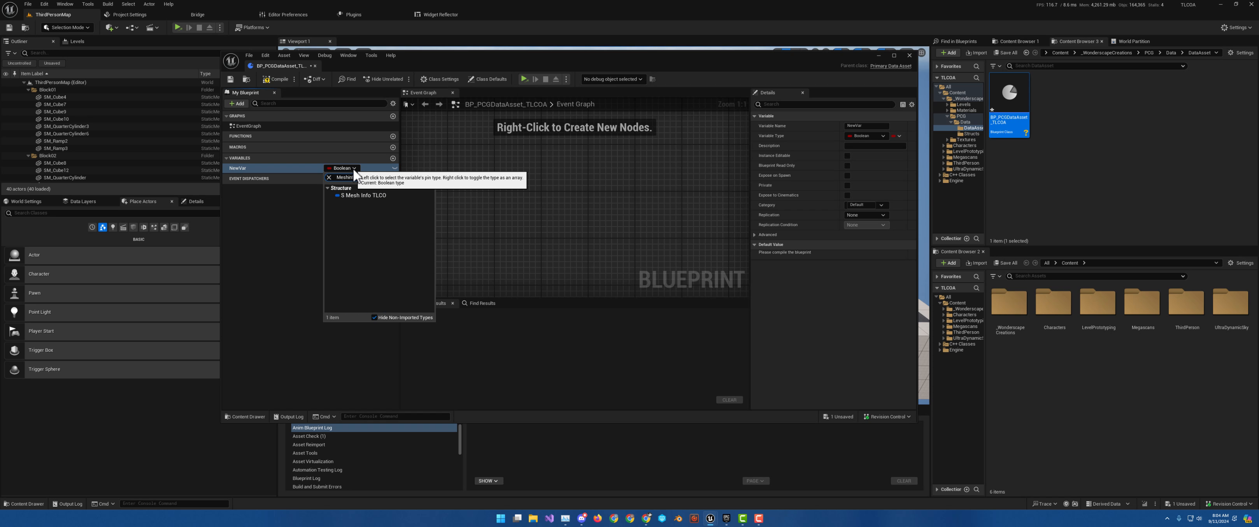
text(o)
click(366, 195)
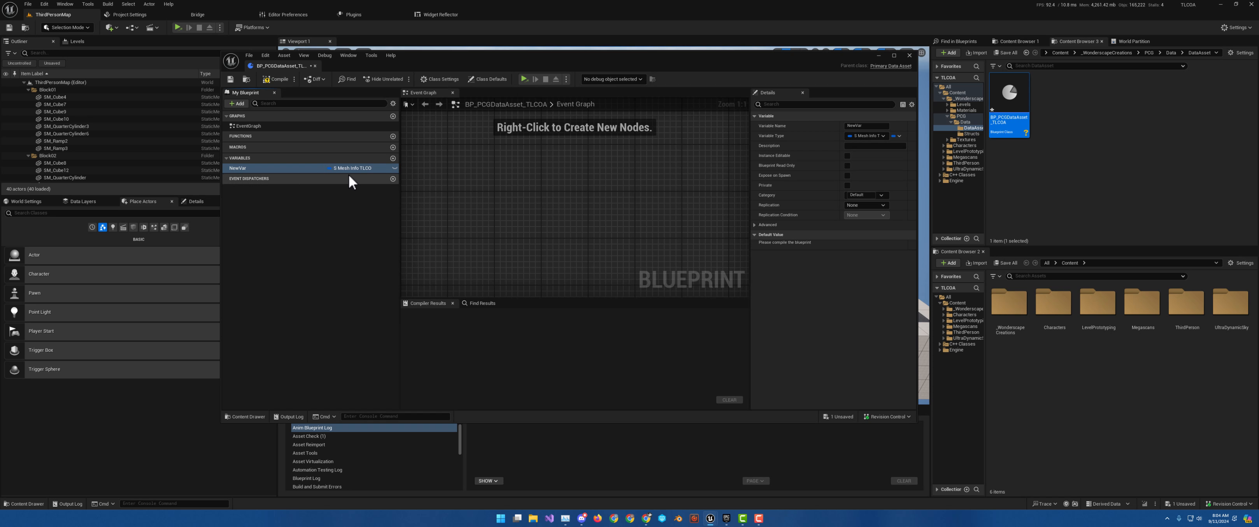
right_click(331, 168)
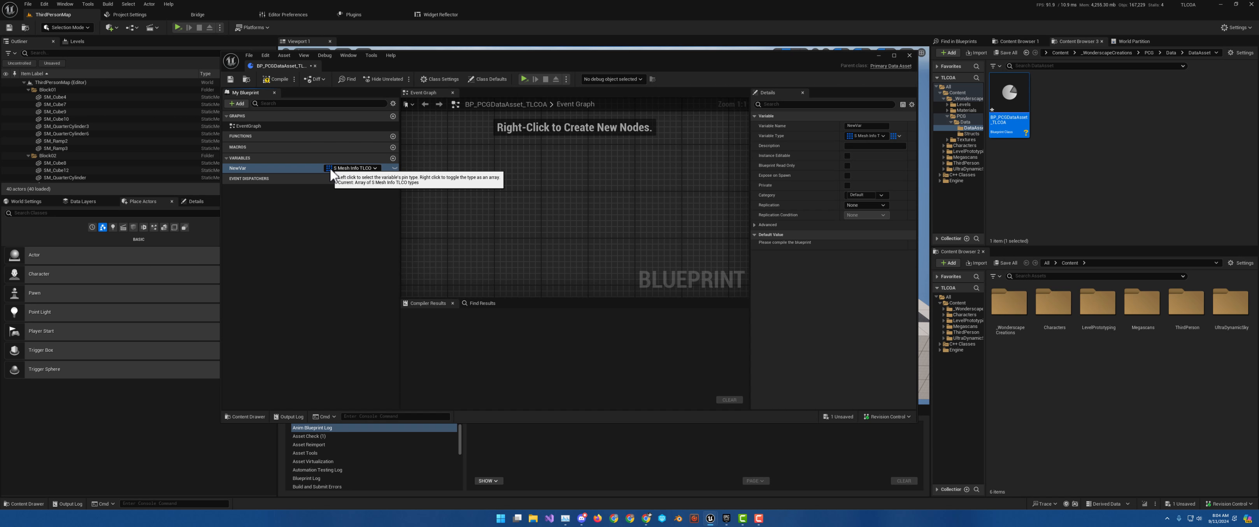
click(331, 168)
click(329, 169)
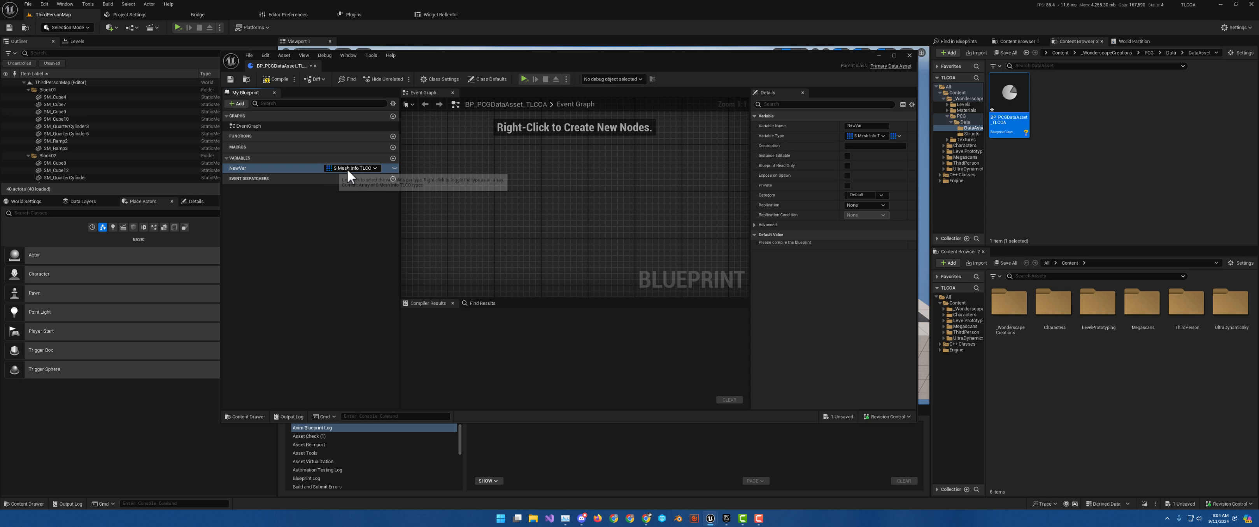
click(899, 137)
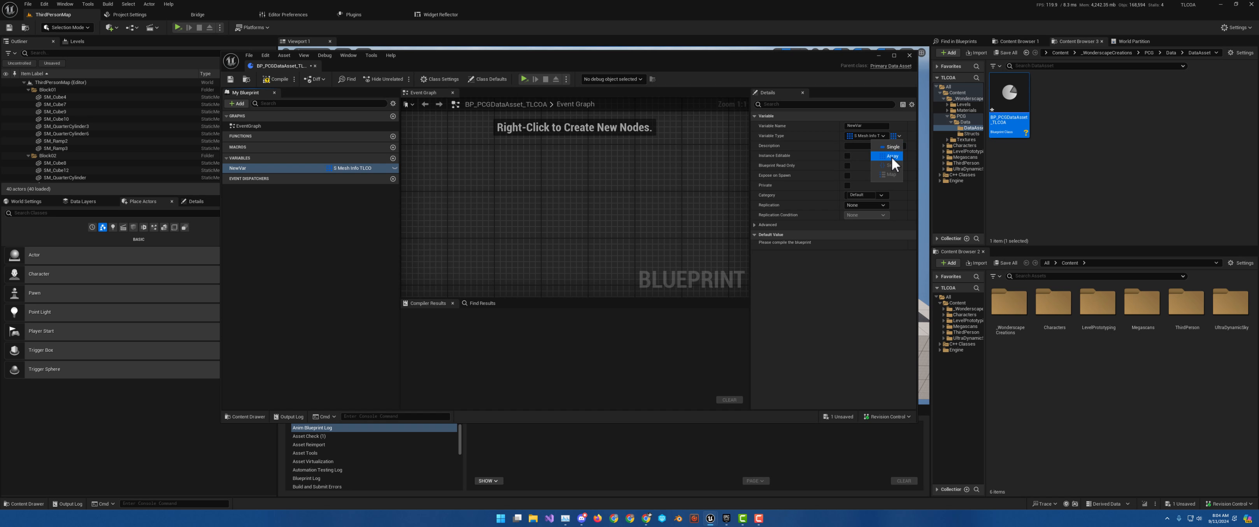
Make the mesh info array variable instance editable and rename it ListOfMeshes.
click(395, 168)
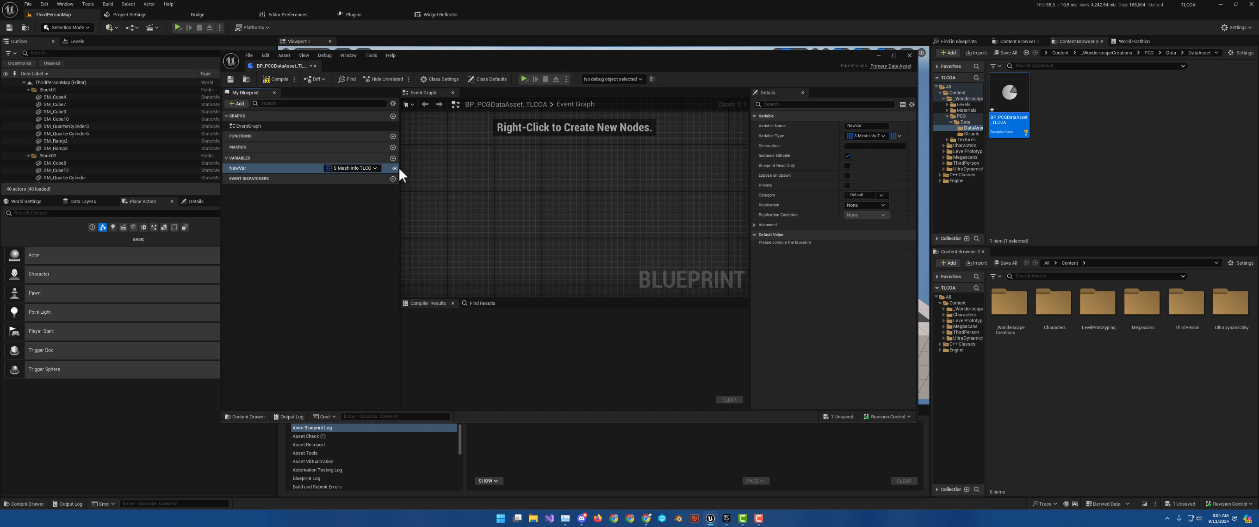
click(272, 168)
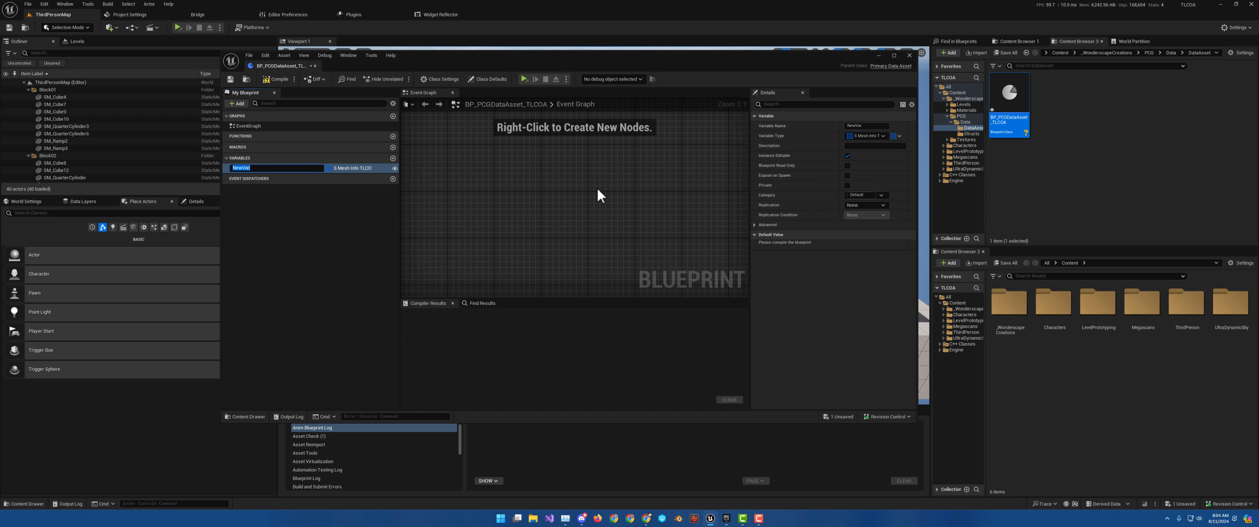
text(ListOfMeshes)
key(Return)
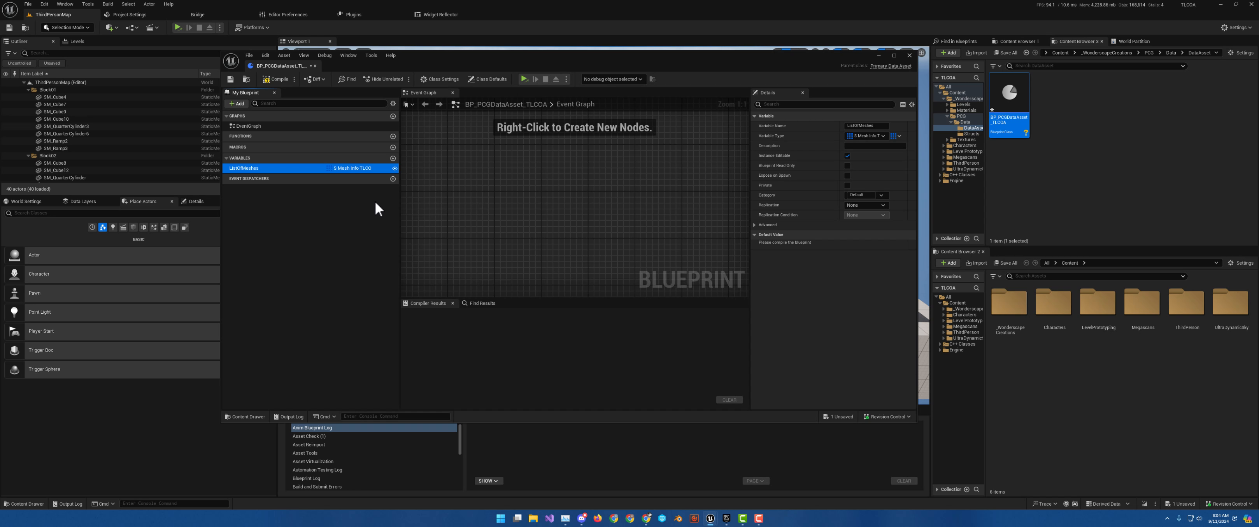
Add an instance-editable Name array variable called LandscapeLayers.
click(392, 158)
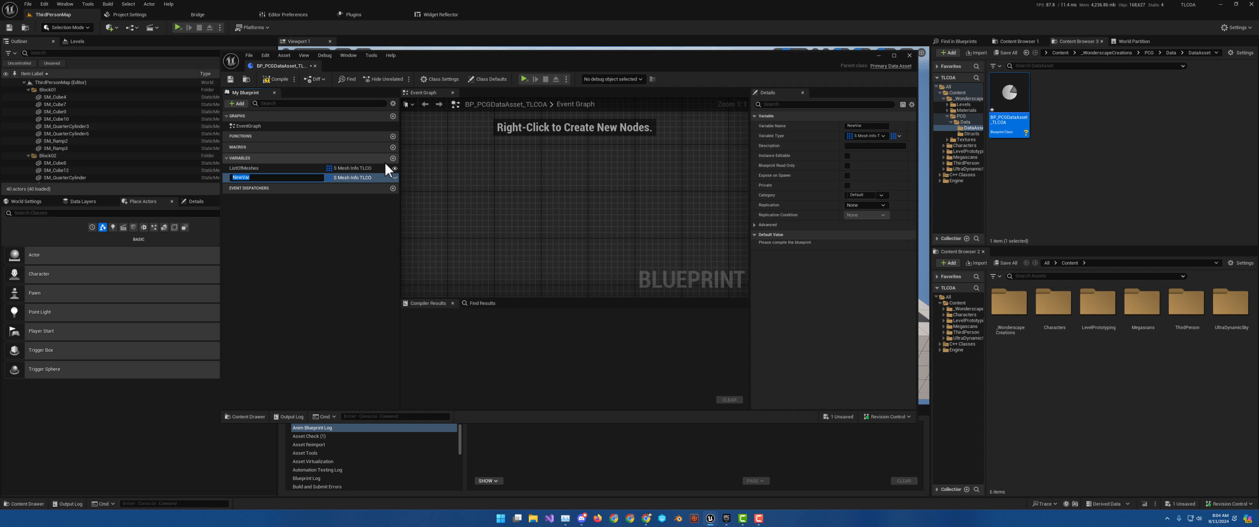
click(351, 179)
click(352, 179)
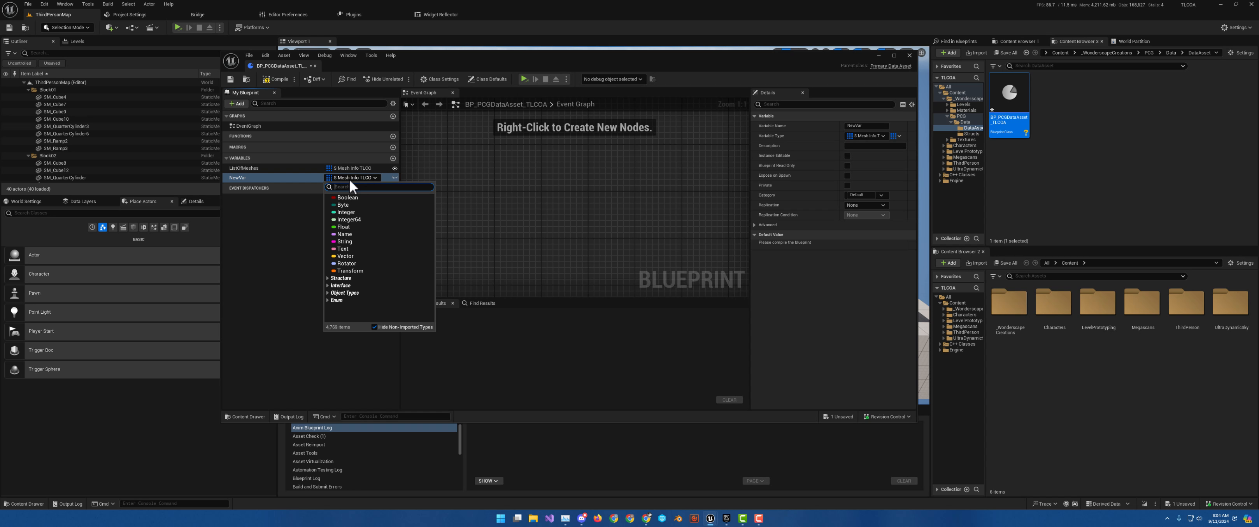
click(355, 234)
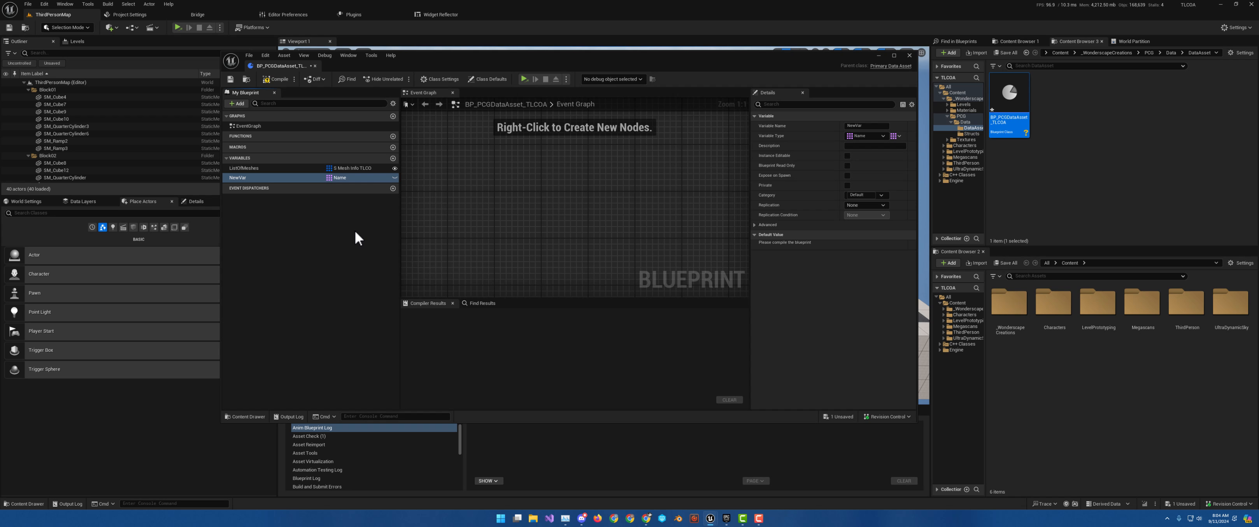
click(241, 178)
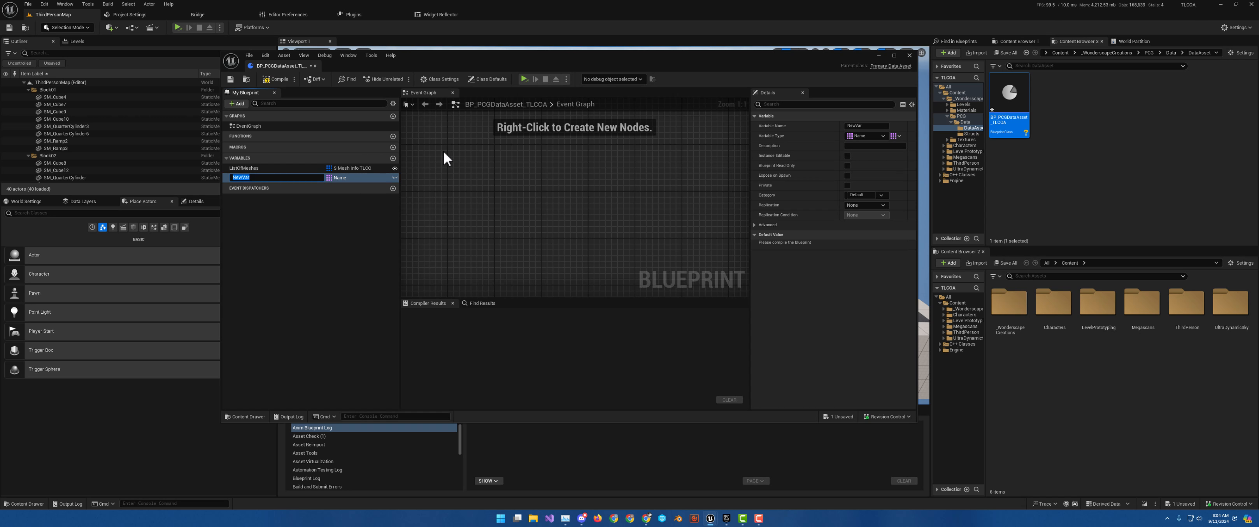
text(Lands)
text(capeLayers)
key(Return)
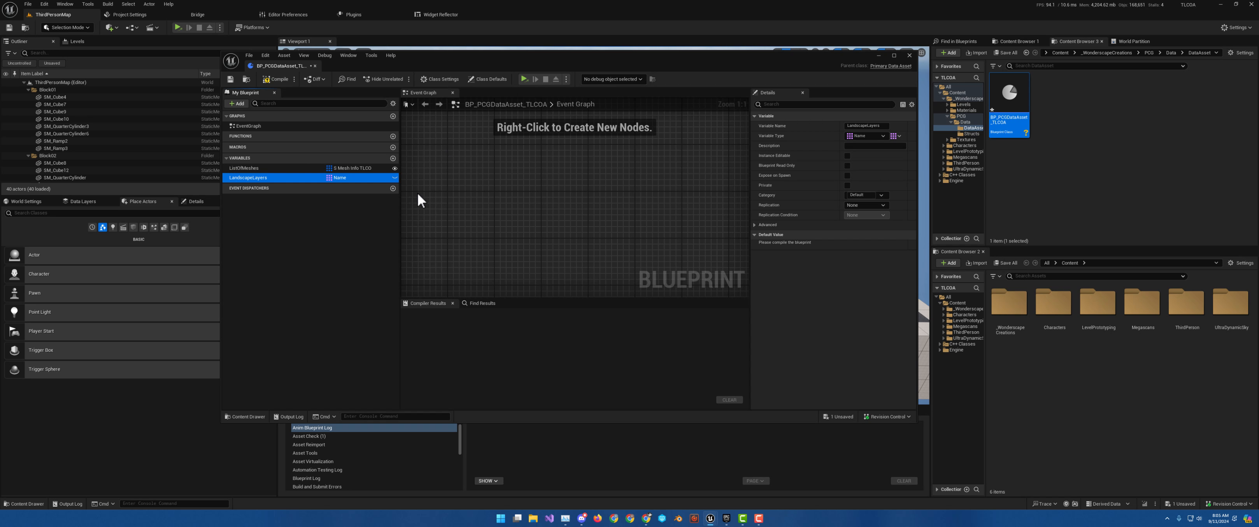
click(394, 177)
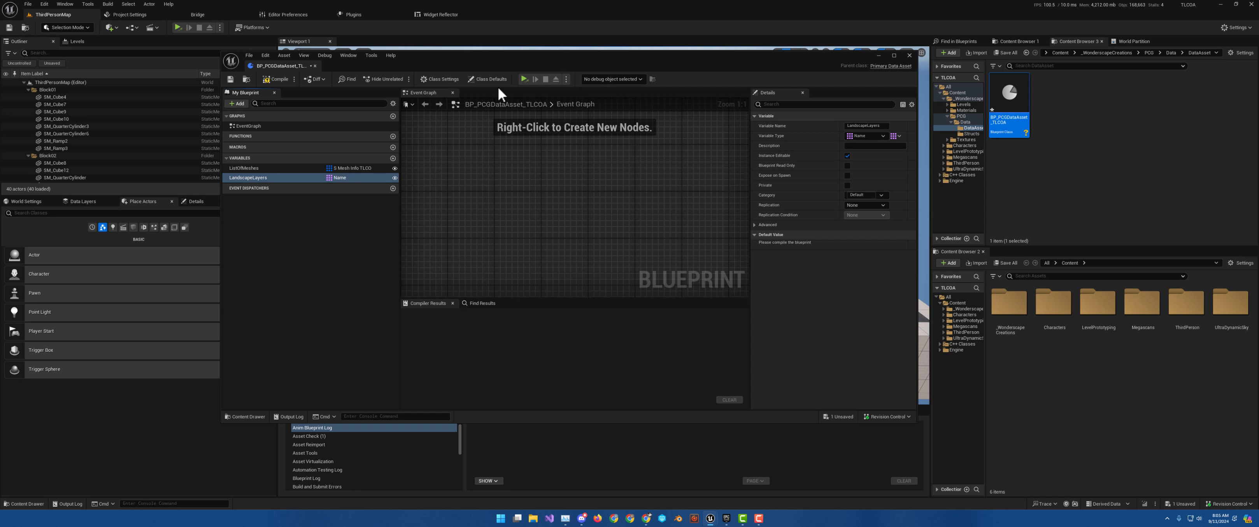
Add an instance-editable single Float variable called LayerTransition.
drag(566, 62, 582, 82)
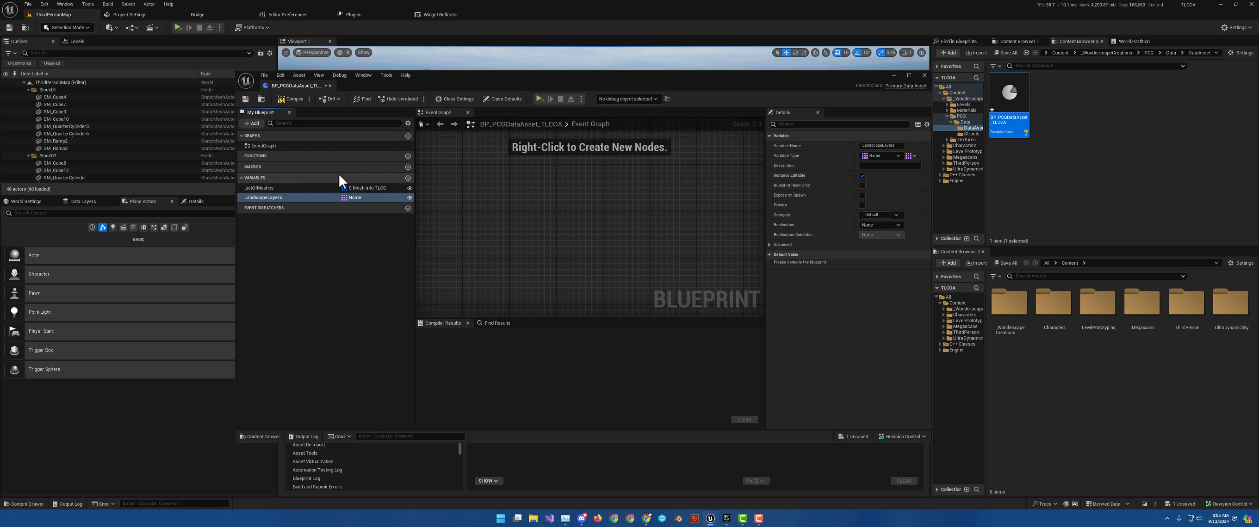
click(409, 178)
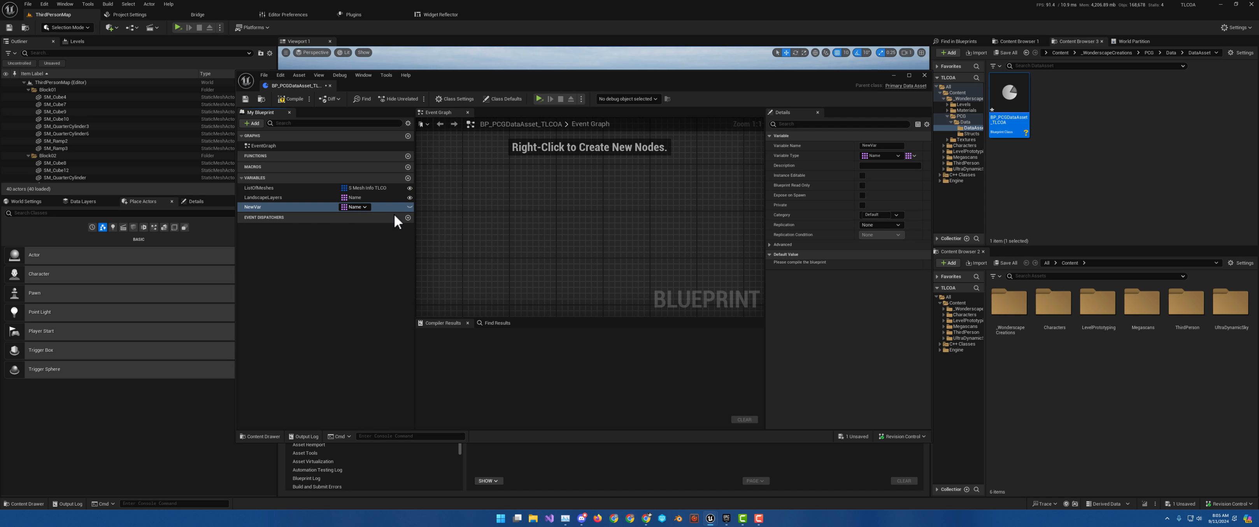
click(364, 207)
click(377, 256)
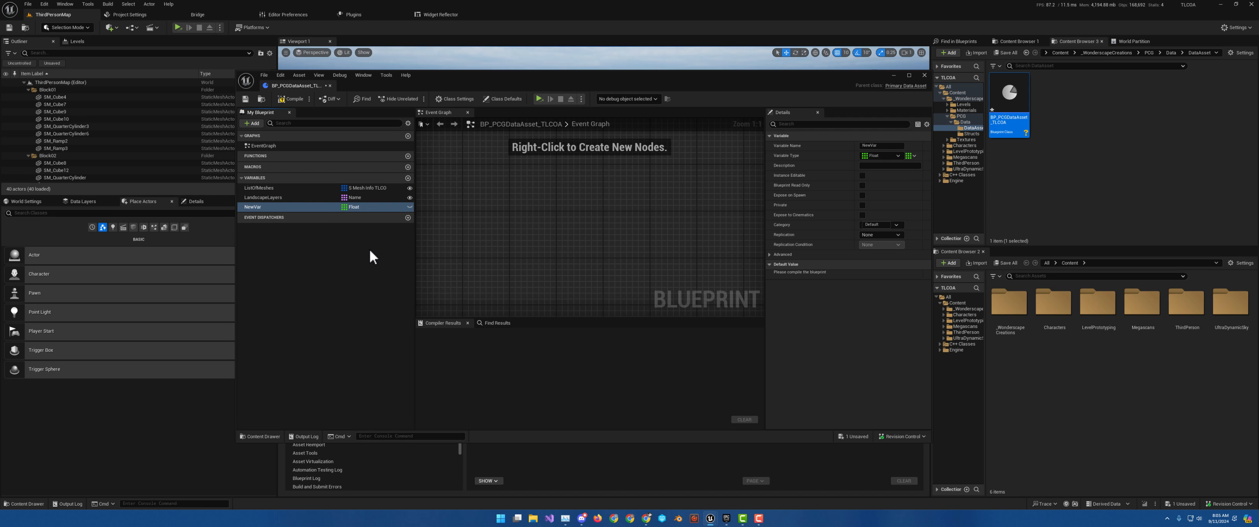
click(410, 206)
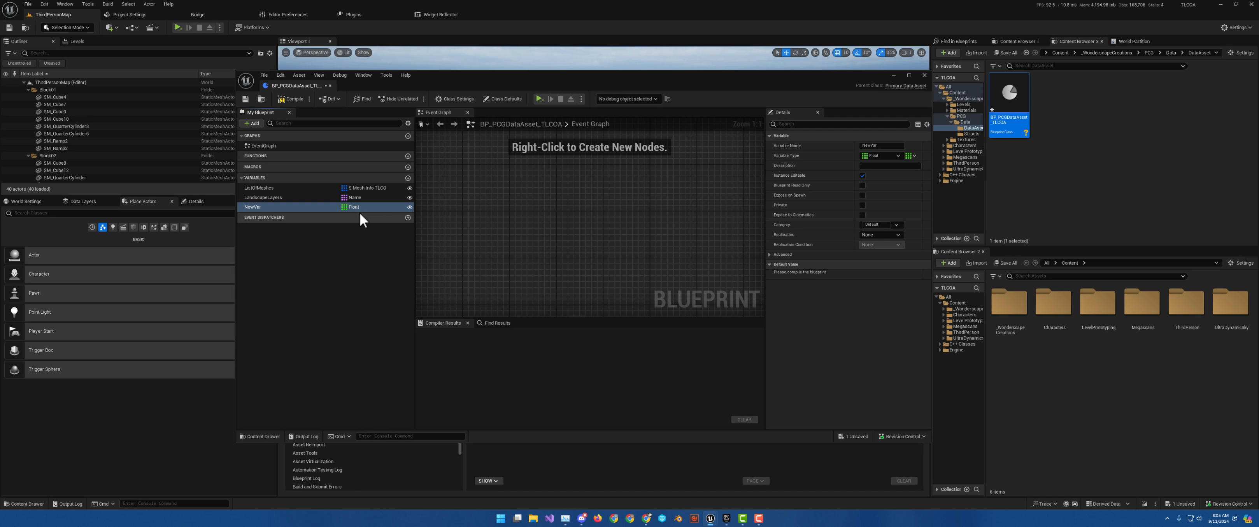
right_click(343, 211)
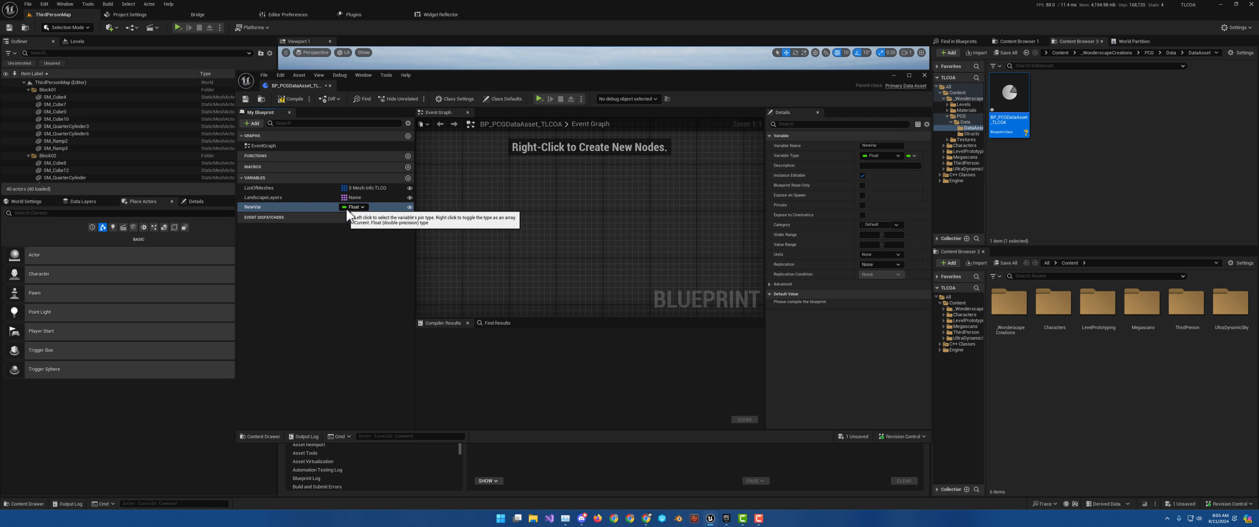
click(252, 207)
key(F2)
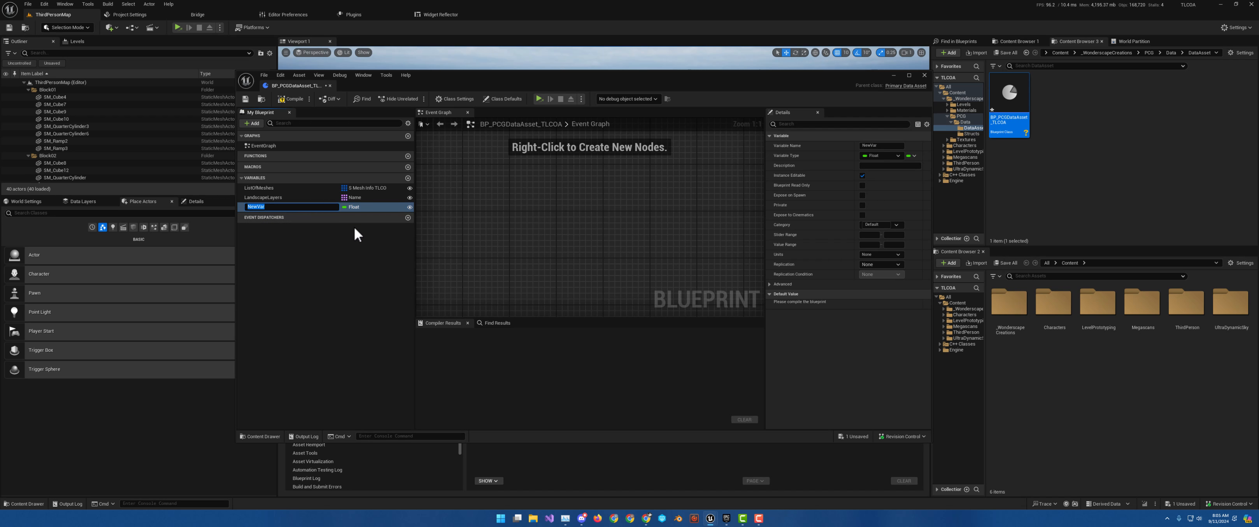
text(LayerTransition)
key(Return)
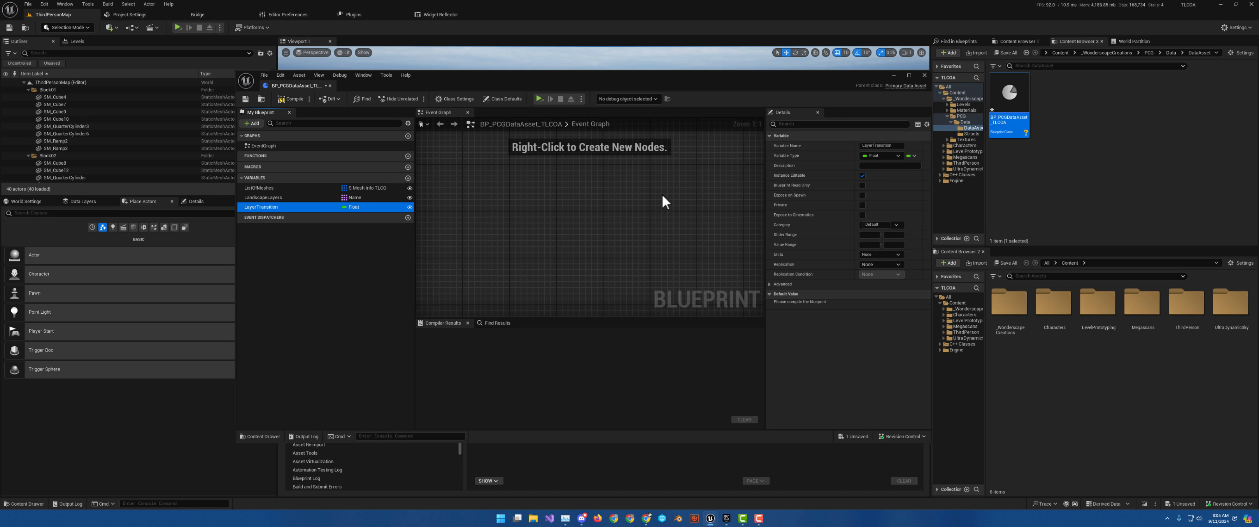
Add an instance-editable Boolean variable called UseLandscapeData?
click(408, 177)
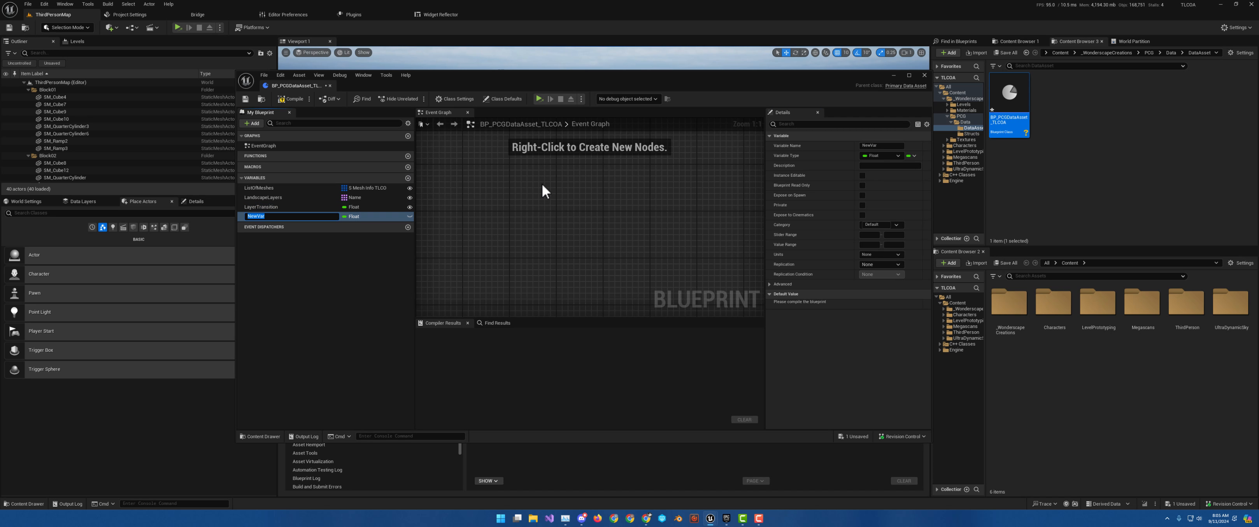
text(UseLandscapeData?)
key(Return)
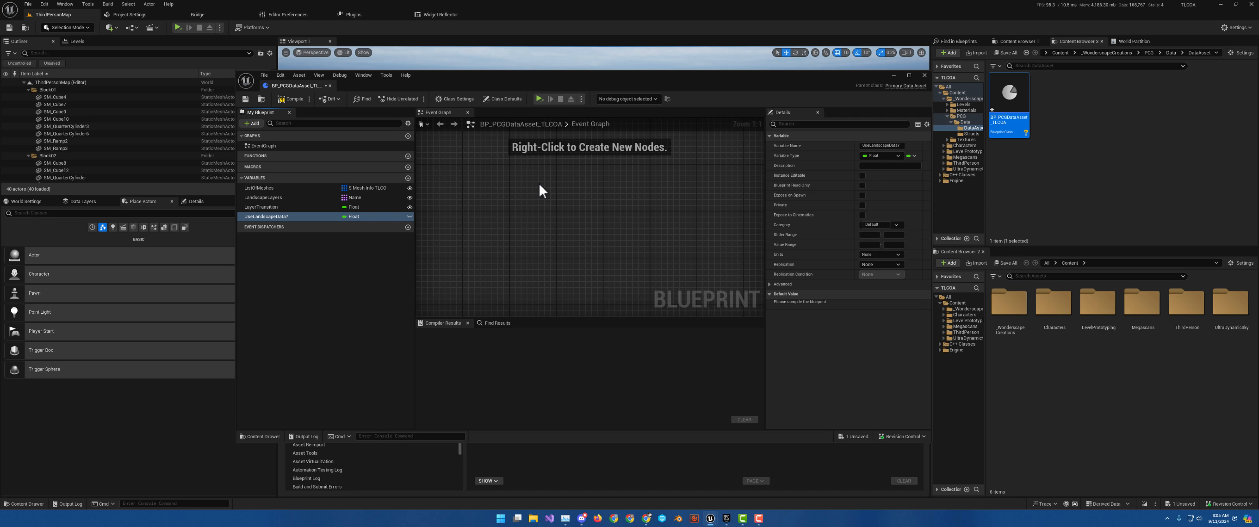
click(350, 216)
click(360, 234)
click(409, 216)
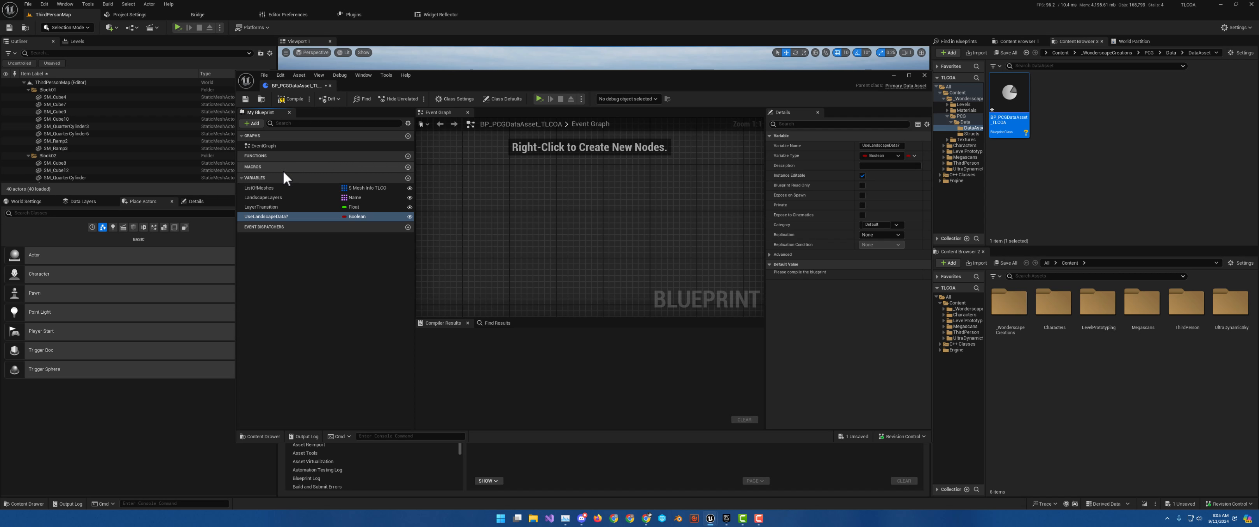
Add a new variable called BiomeFallofDistance to the data asset Blueprint.
click(253, 125)
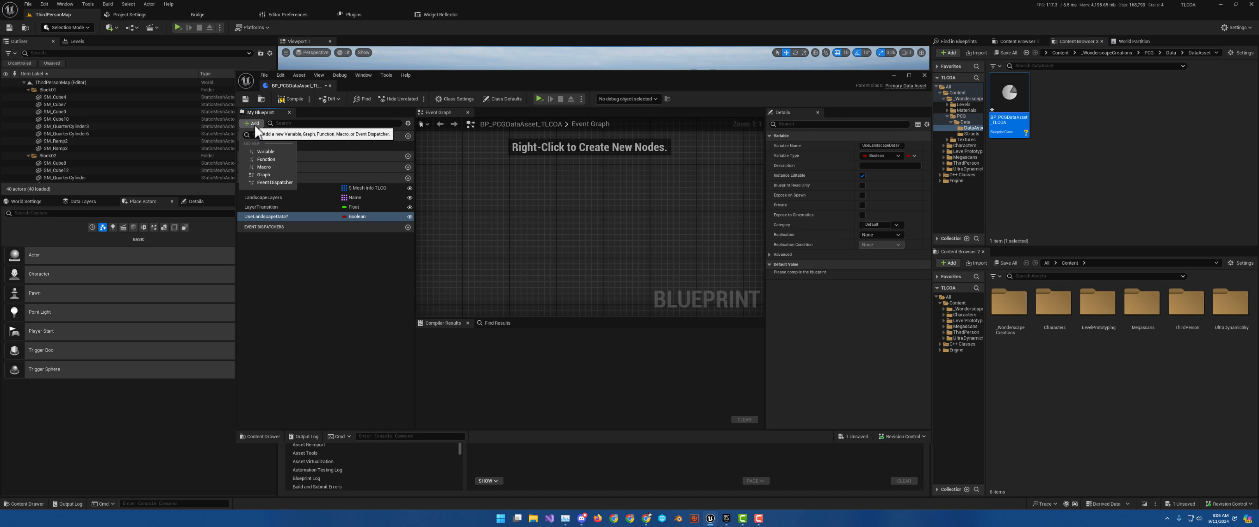
click(408, 177)
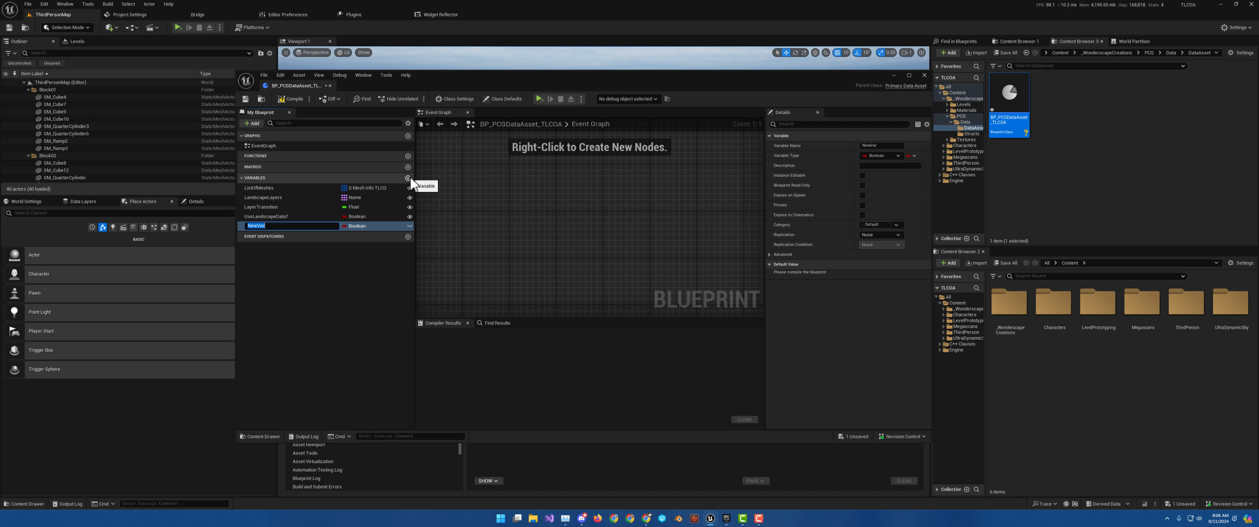
text(BiomeFallofDistance)
key(Return)
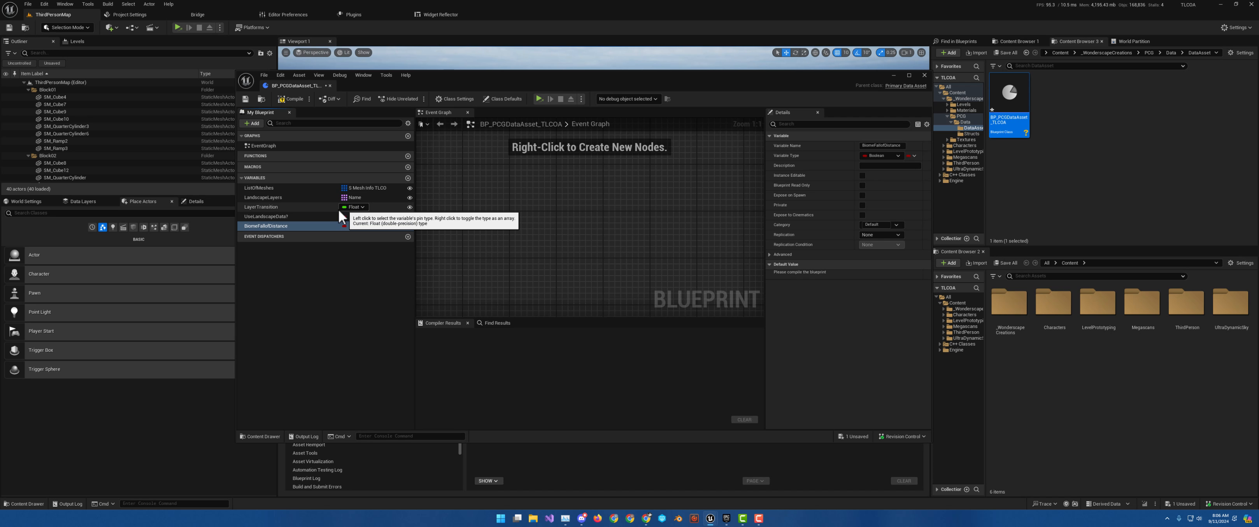
Rename the UseLandscapeData? variable to UseLandscapeData, without the question mark.
click(294, 217)
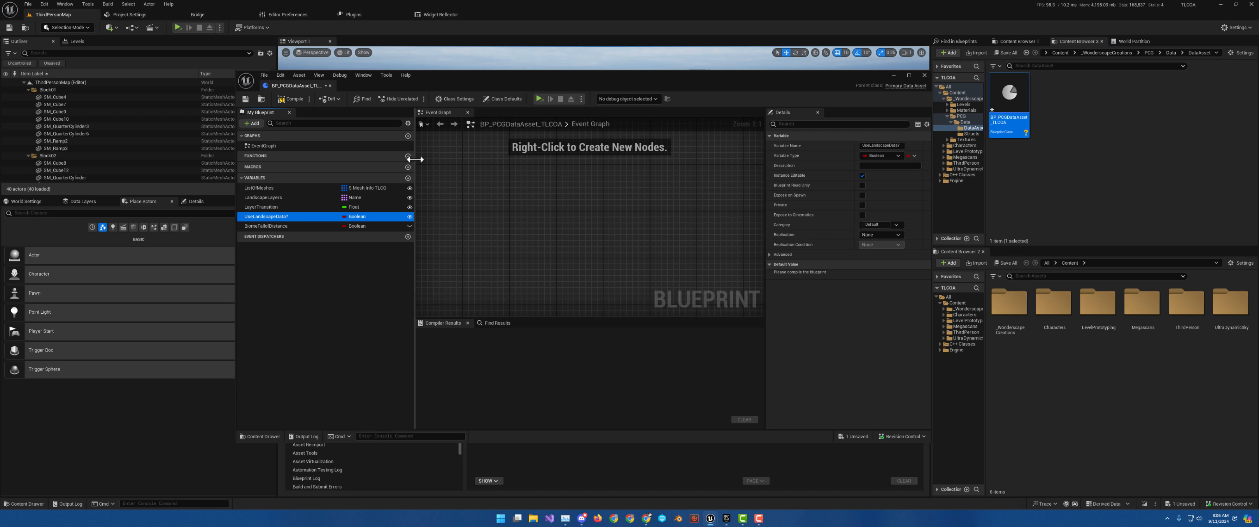
key(F2)
key(Return)
Change the BiomeFallofDistance variable's type to Float and make it instance editable.
click(358, 226)
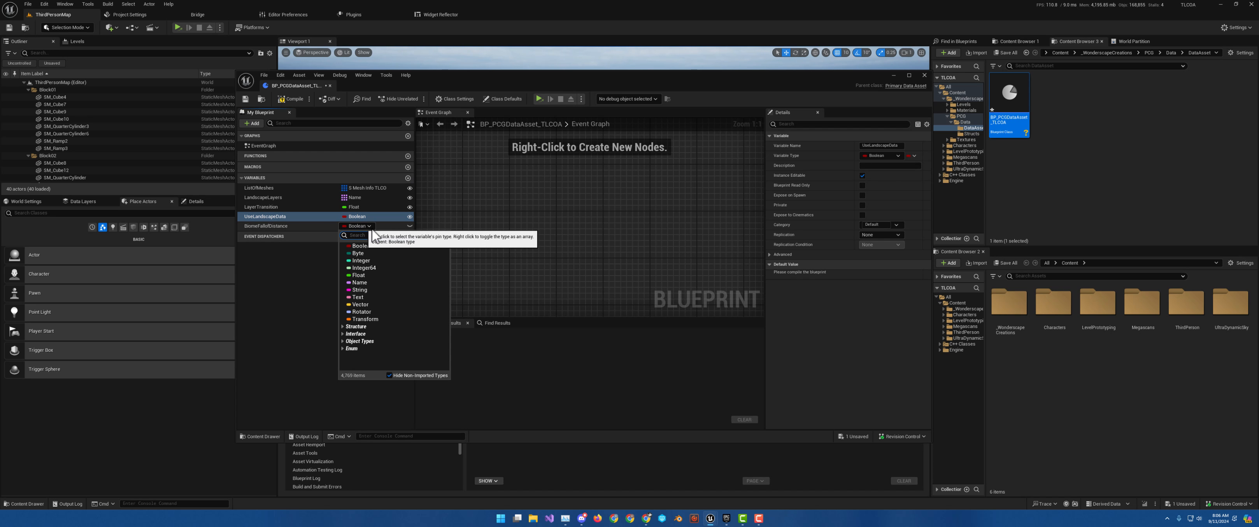
click(372, 275)
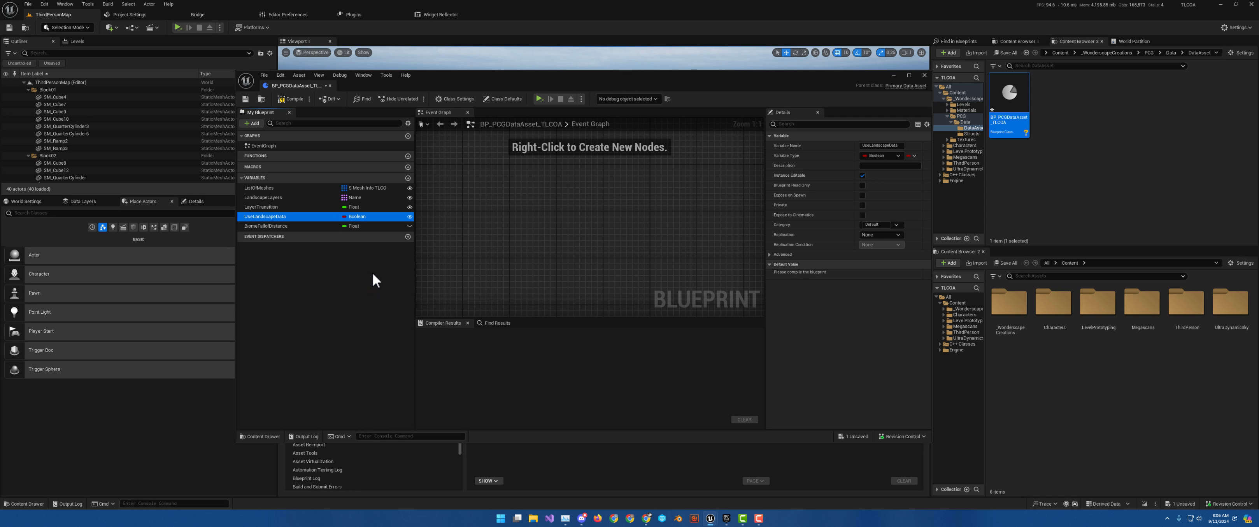
click(408, 226)
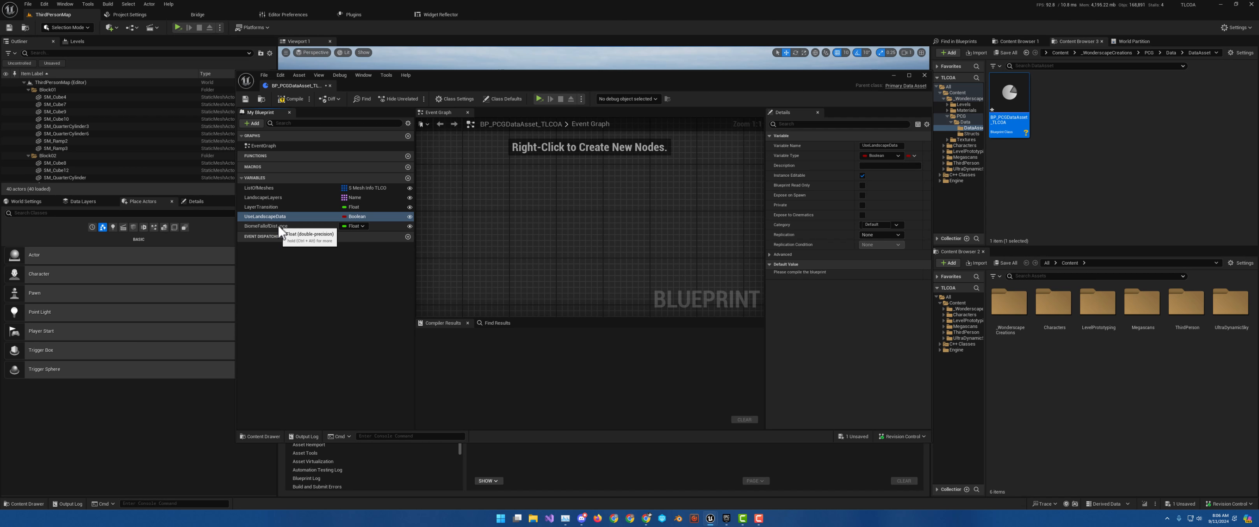
click(313, 225)
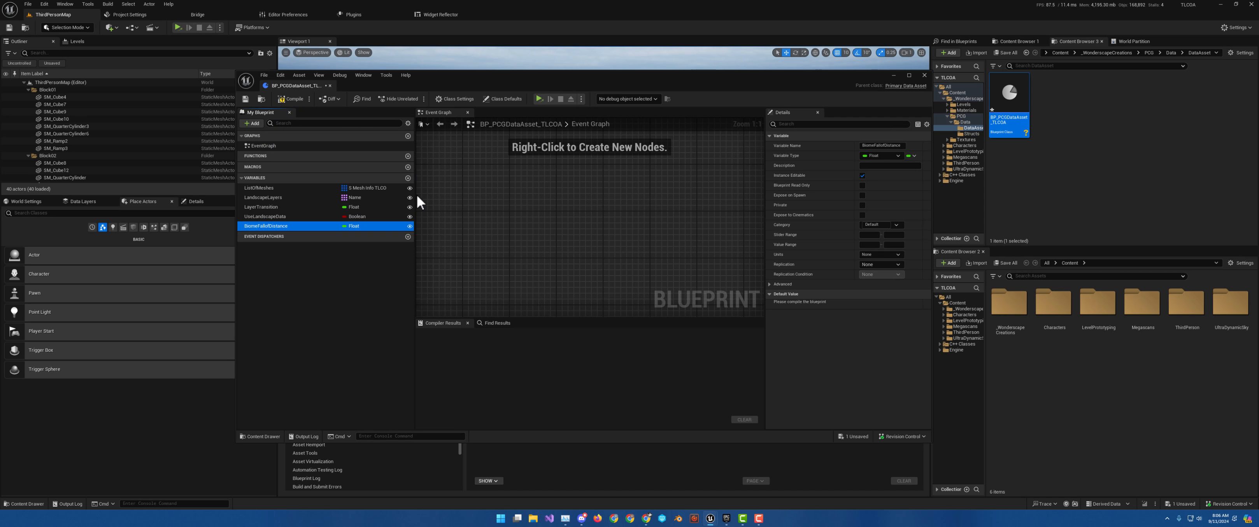
Add an instance-editable Float variable called BiomeFalloff.
click(408, 178)
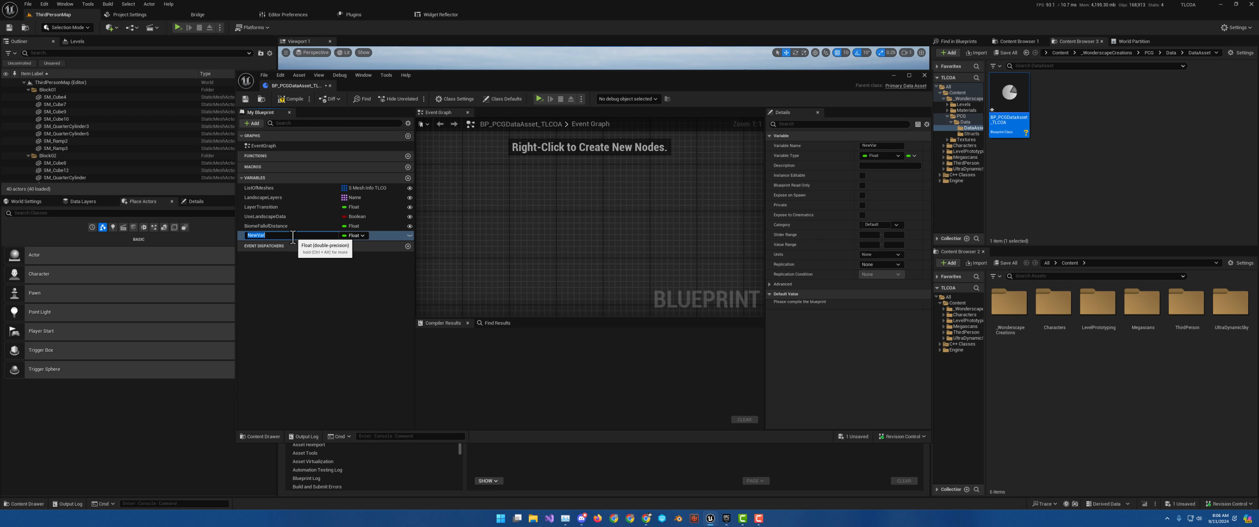
text(BiomeFalloff)
key(Return)
Add an instance-editable Float variable called BiomeFalloffDensity.
click(408, 178)
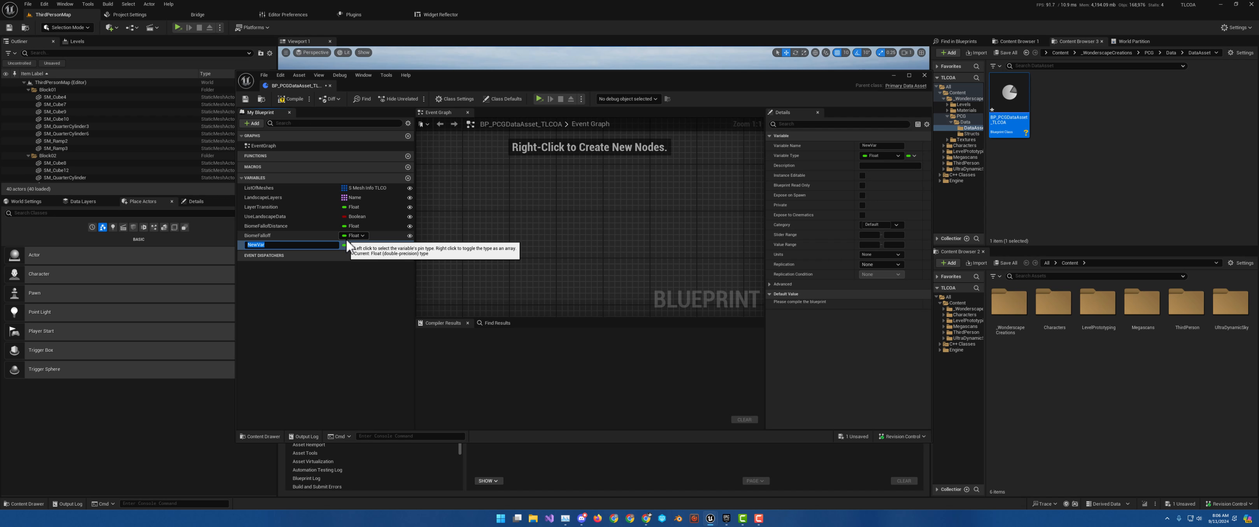
text(BiomeFalloffDensity)
key(Return)
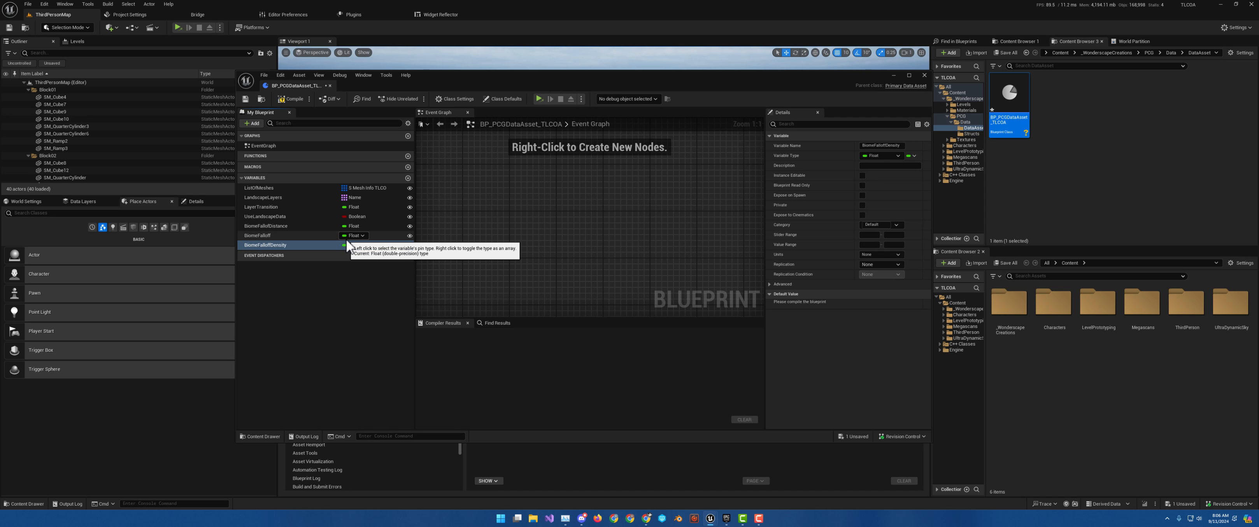
click(410, 245)
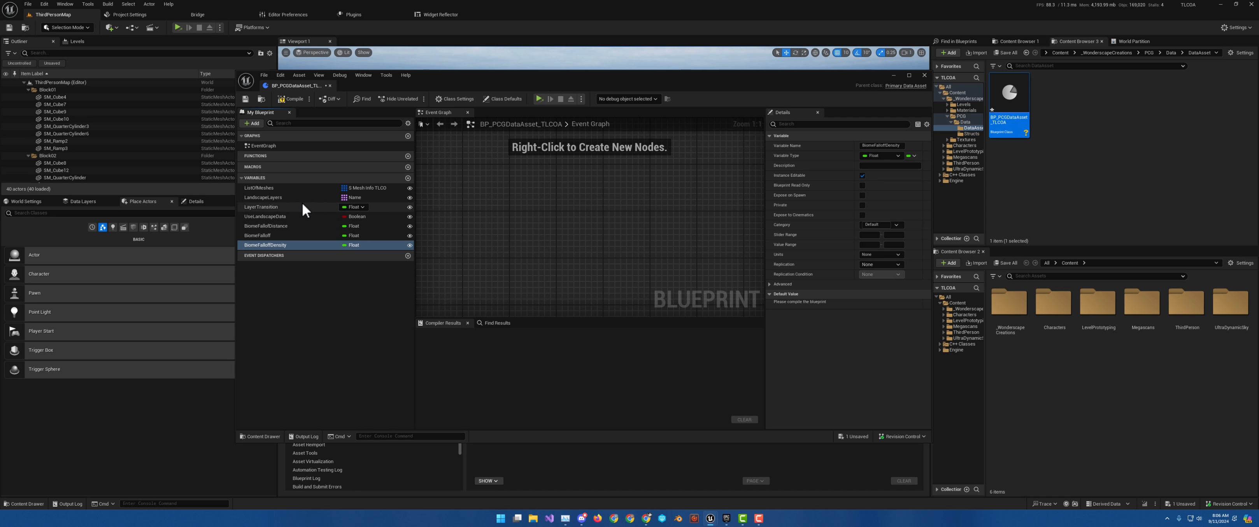
Put the ListOfMeshes variable in a new category called Spawnable Arrays.
click(284, 189)
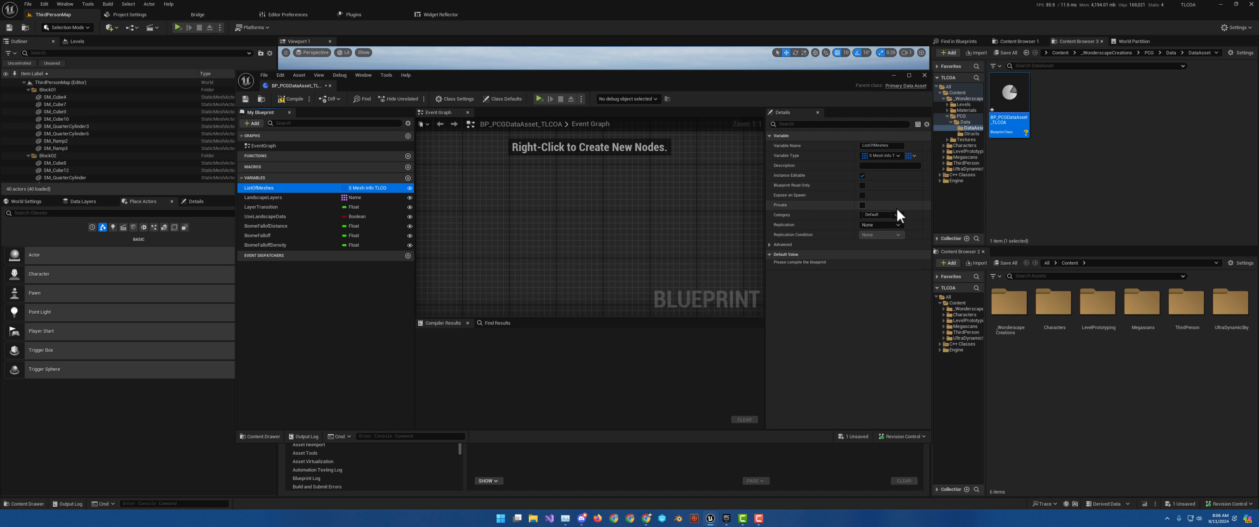
click(877, 214)
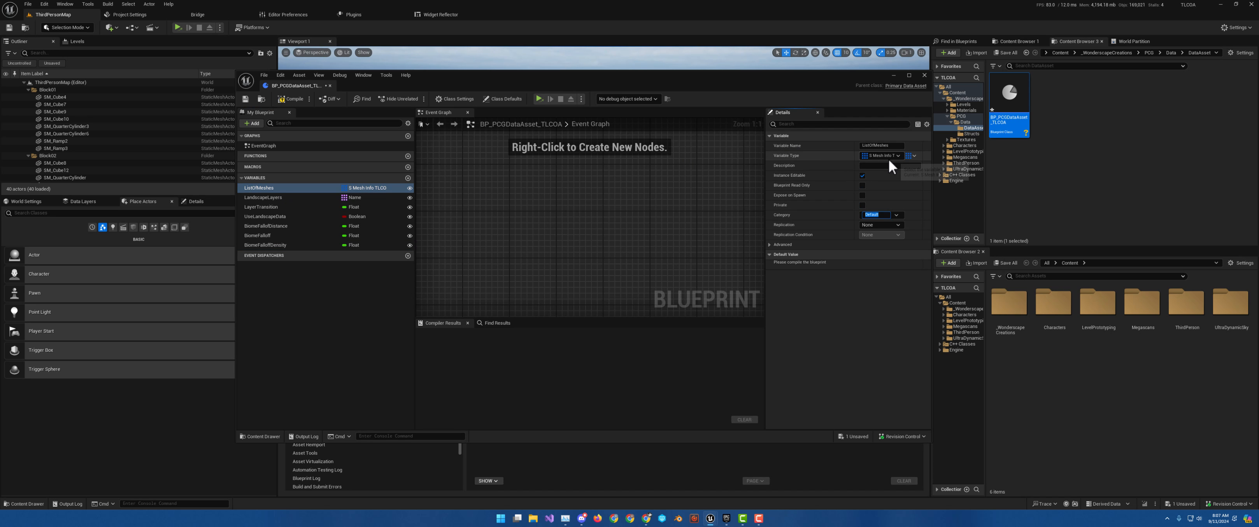
text(Sp)
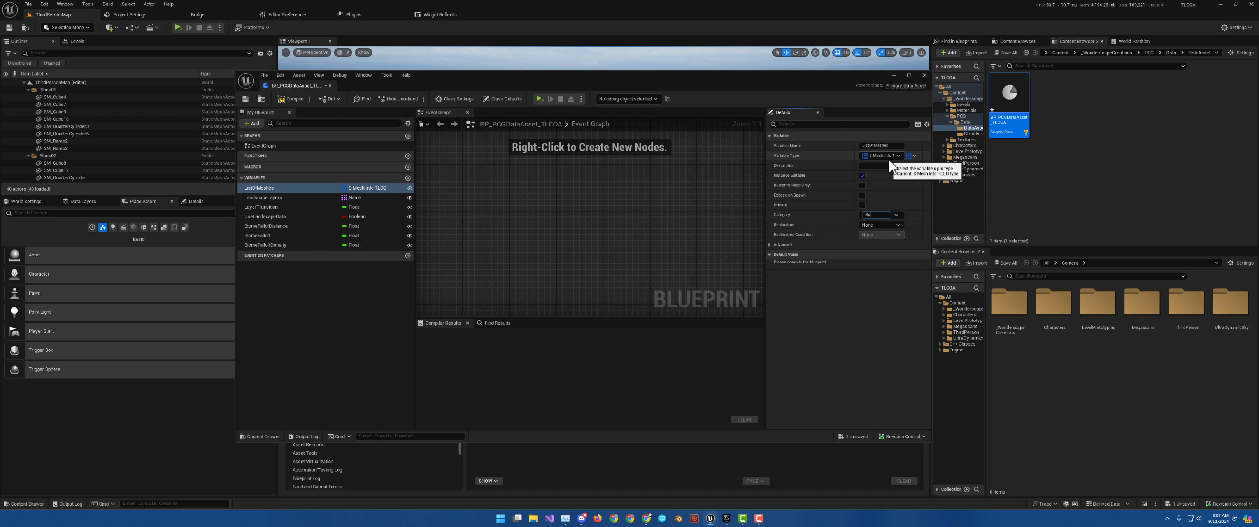
text(awnable Arrays)
key(Return)
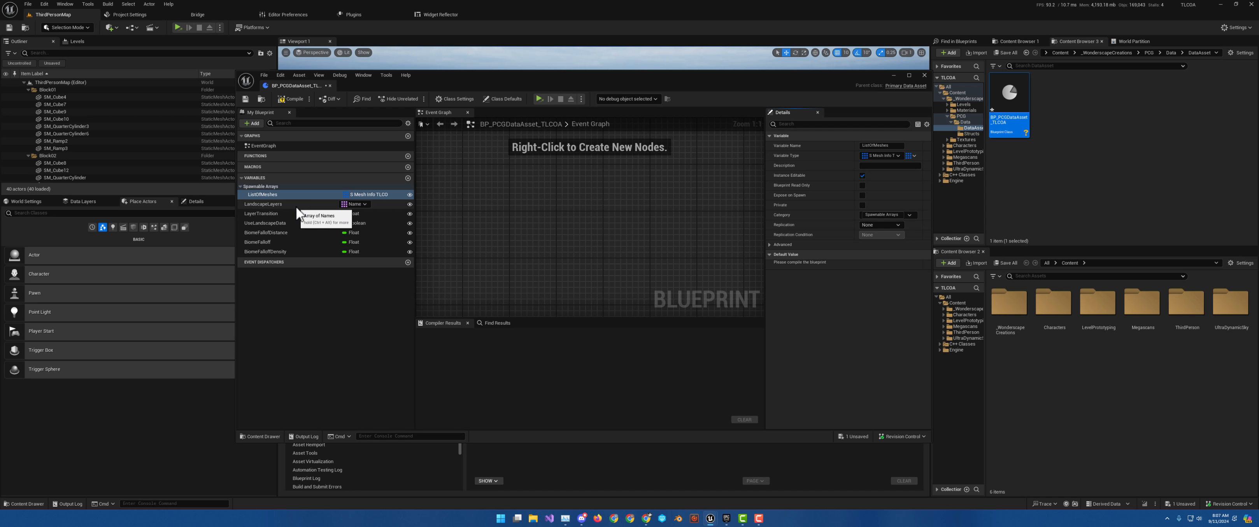
Put the UseLandscapeData variable in a new category called General.
click(296, 223)
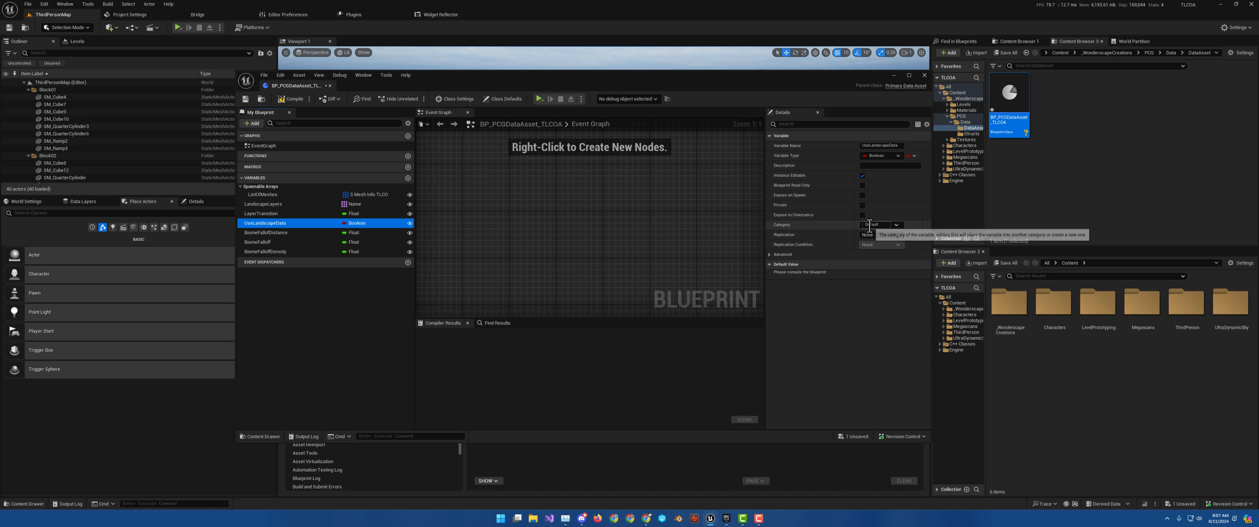
click(872, 224)
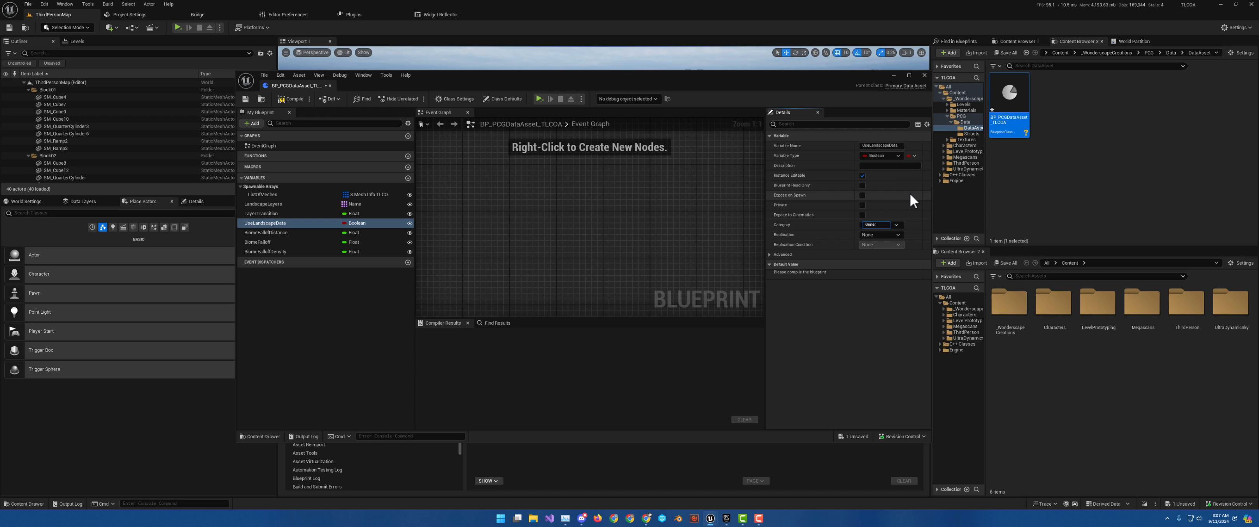
text(General)
key(Return)
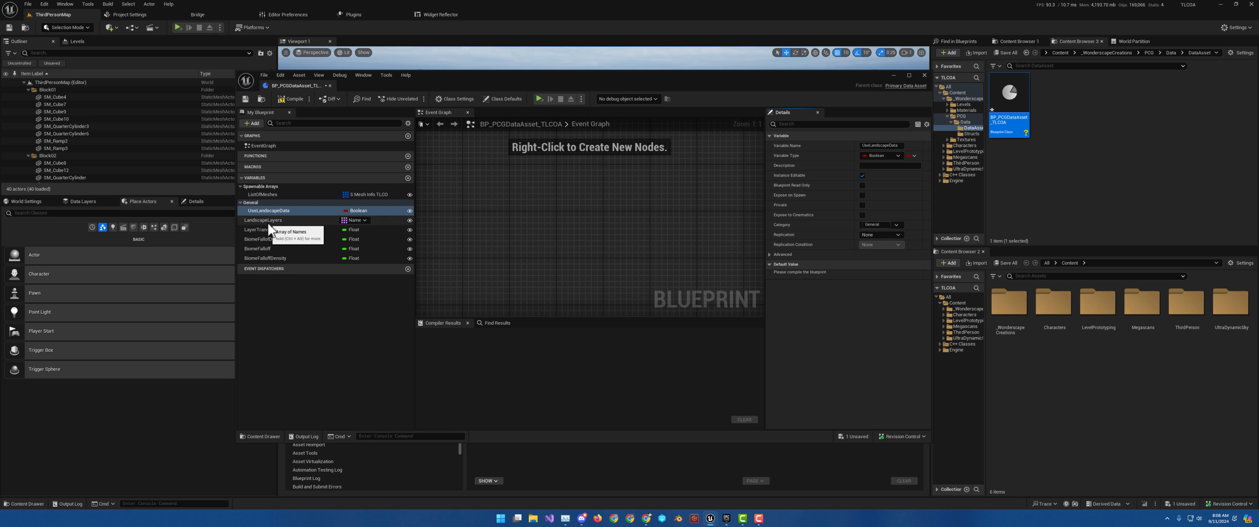
Move LandscapeLayers into the General category and try to place UseLandscapeData above it.
drag(267, 221, 262, 202)
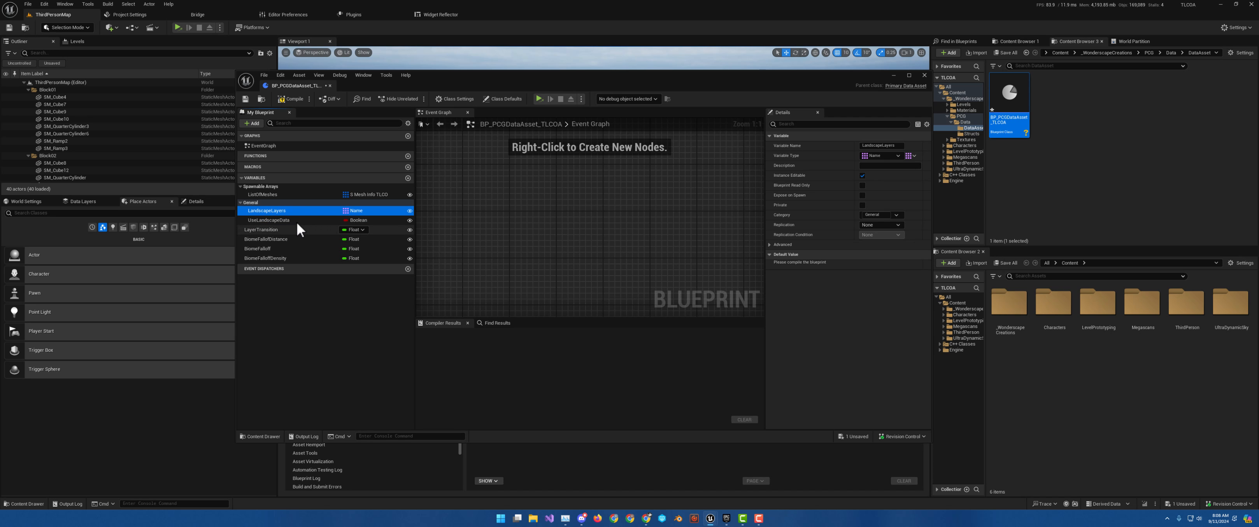
drag(374, 220, 263, 201)
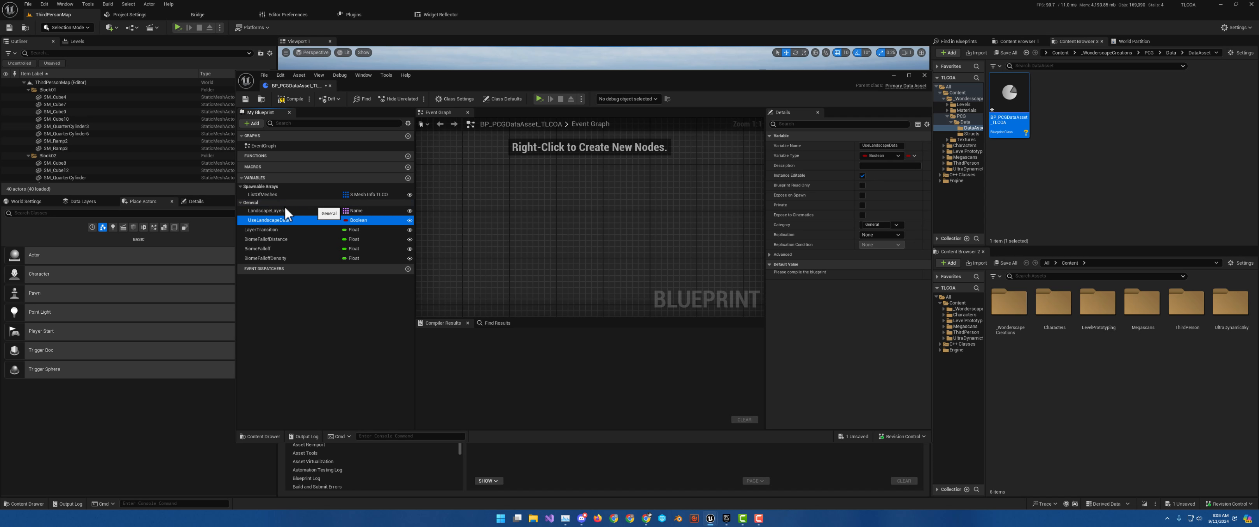
click(259, 203)
click(267, 221)
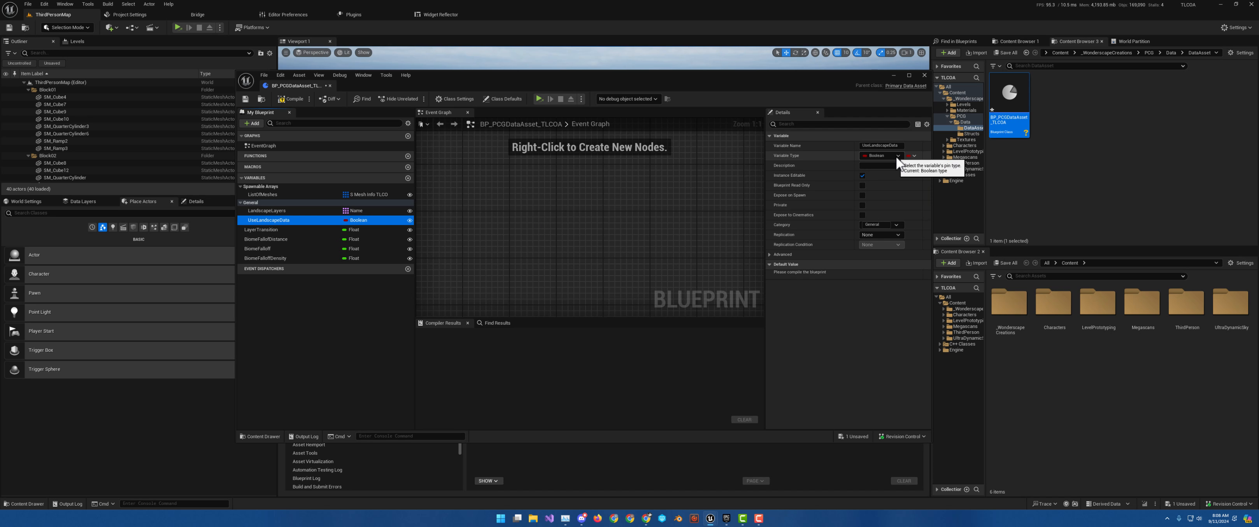
Return the UseLandscapeData and LandscapeLayers variables to the Default category.
click(897, 223)
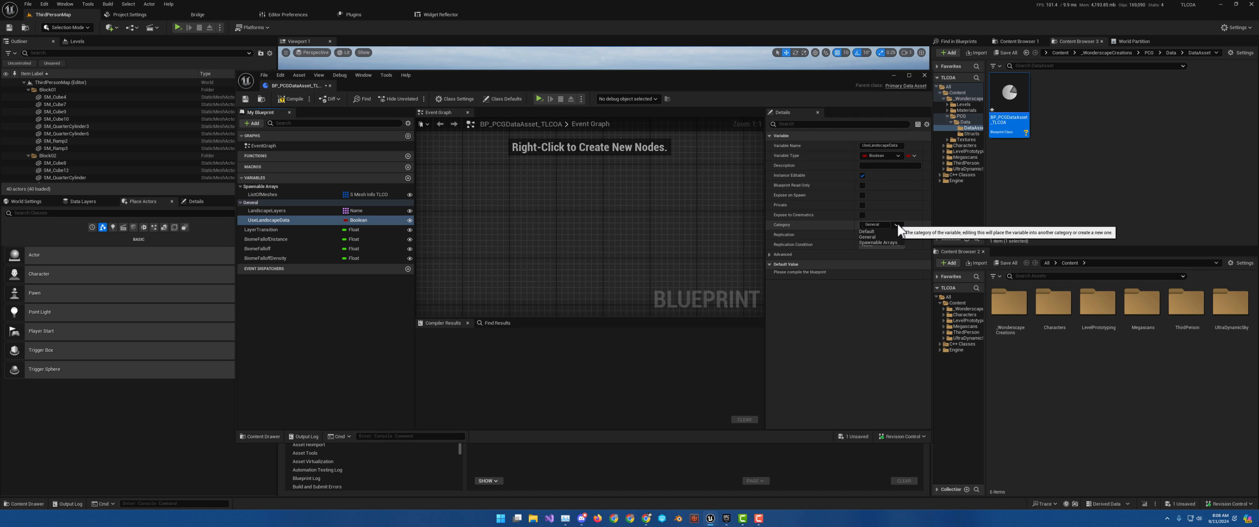
click(866, 231)
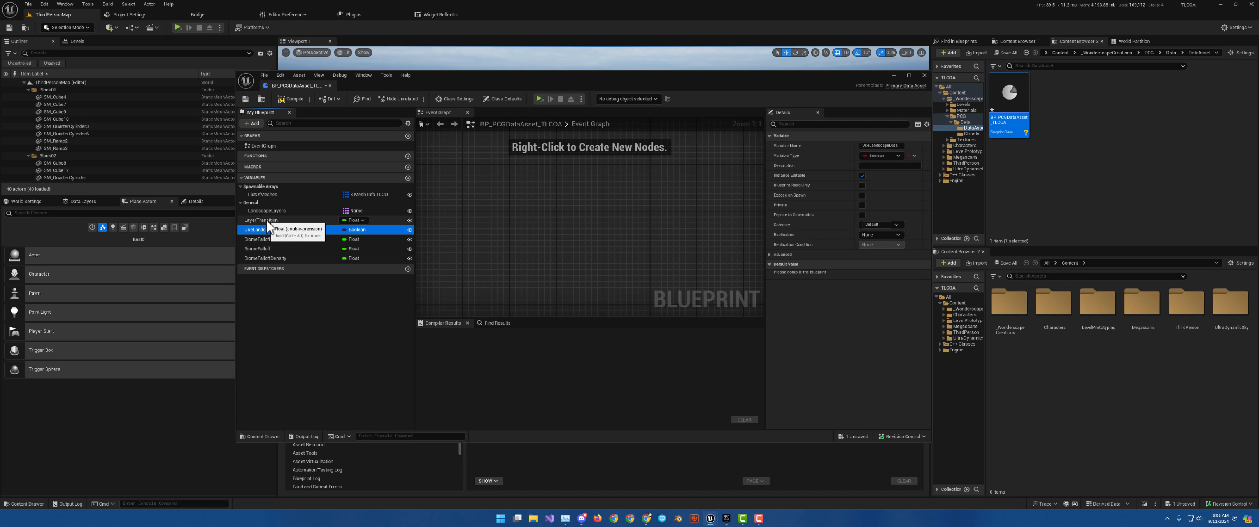
mouse_move(270, 220)
mouse_down()
mouse_move(265, 200)
mouse_move(268, 221)
mouse_up()
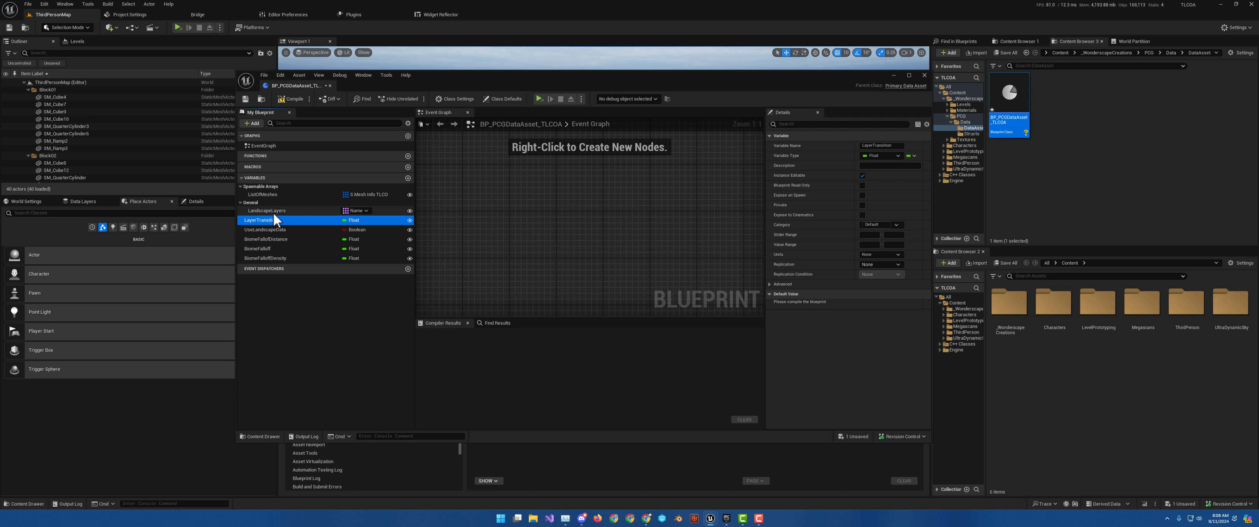
click(272, 211)
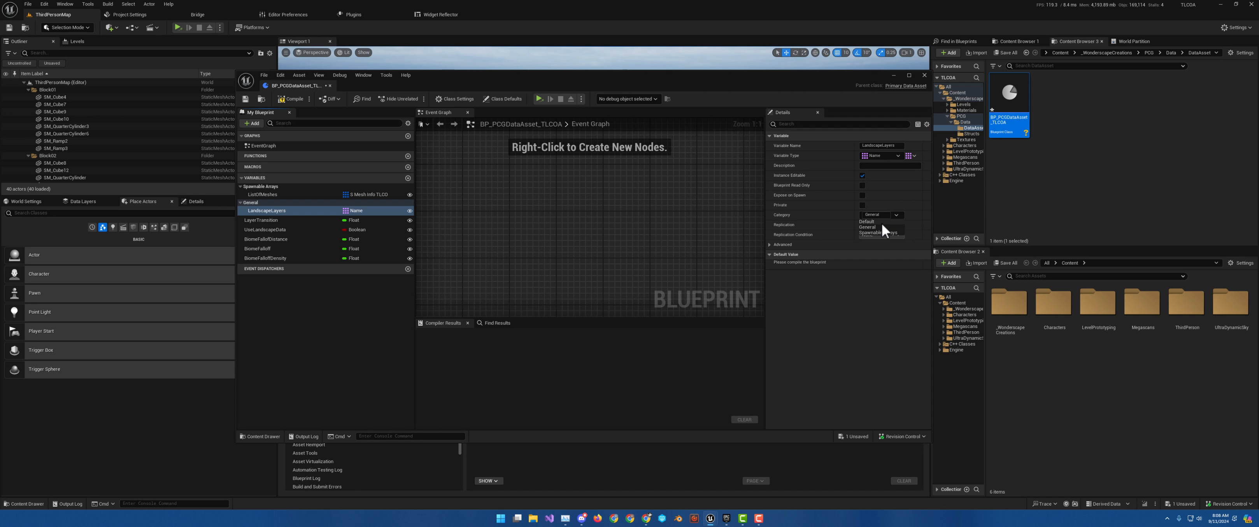
click(875, 221)
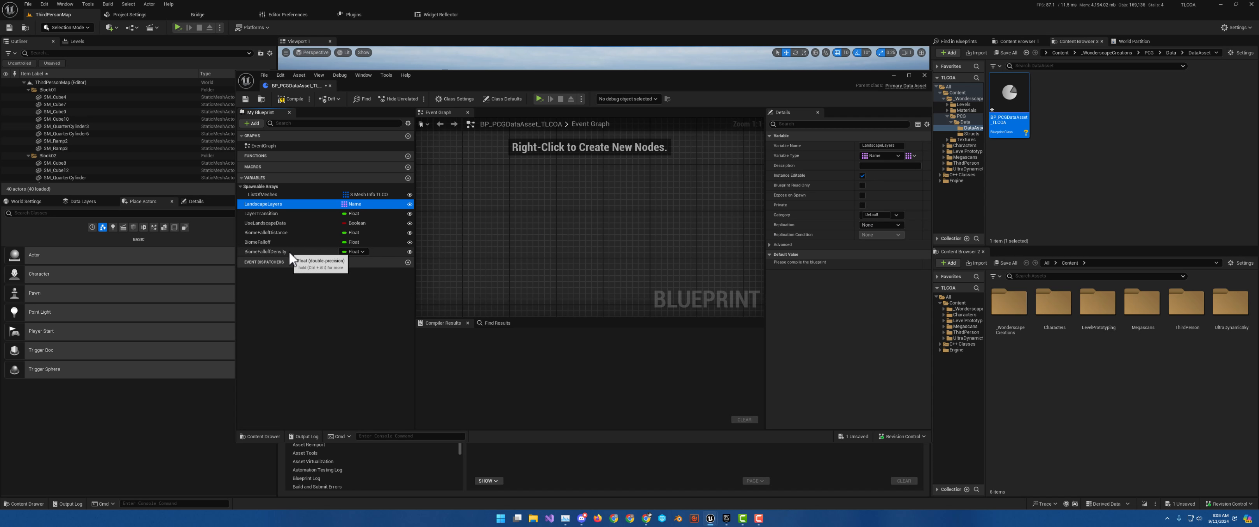
Put the BiomeFalloffDensity variable in a new category called General.
click(274, 251)
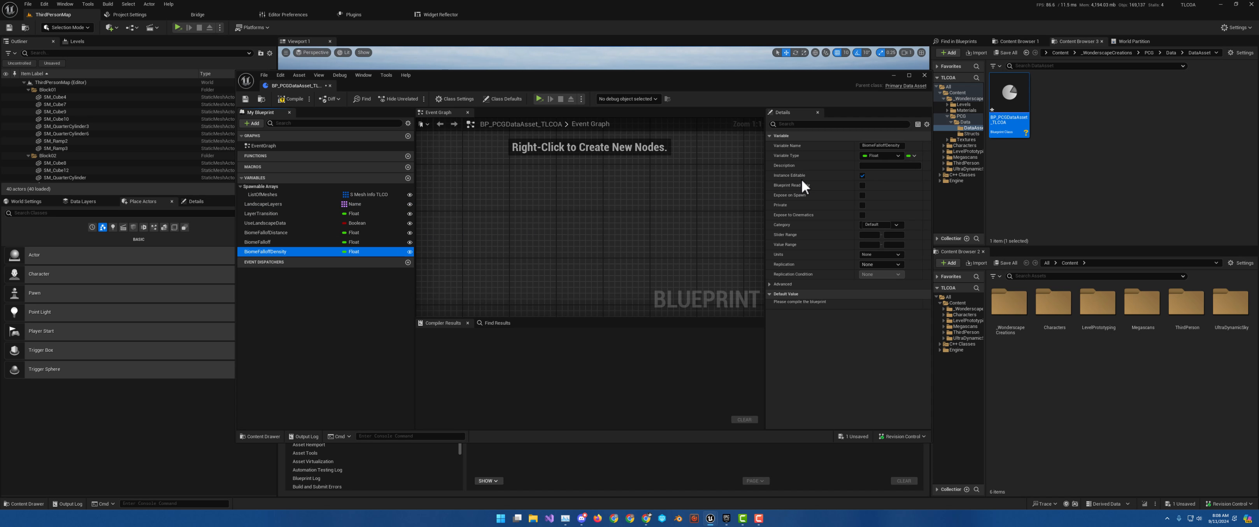
click(880, 225)
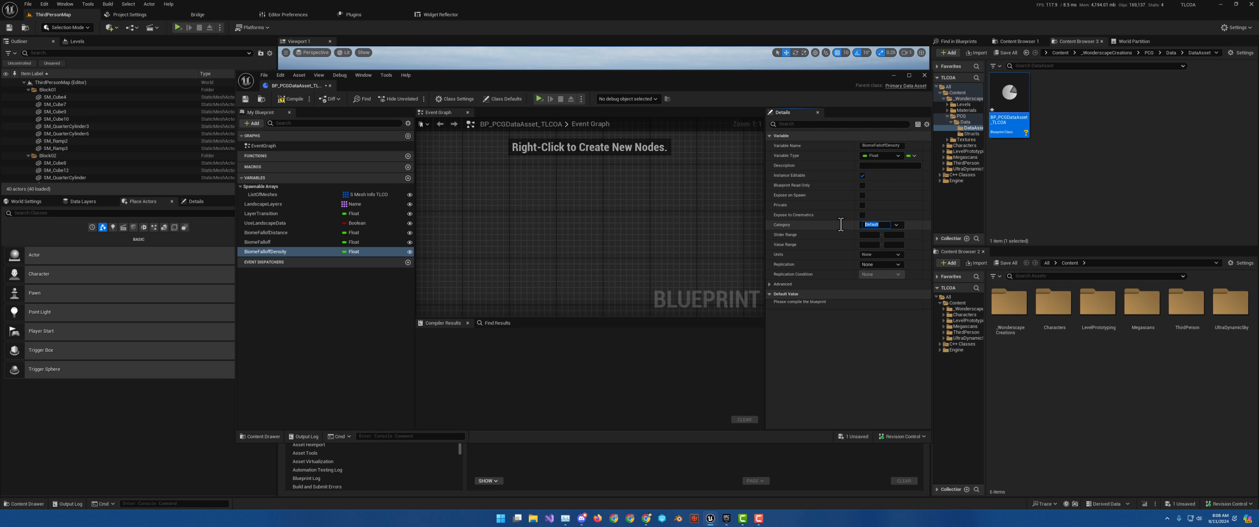
text(General)
key(Return)
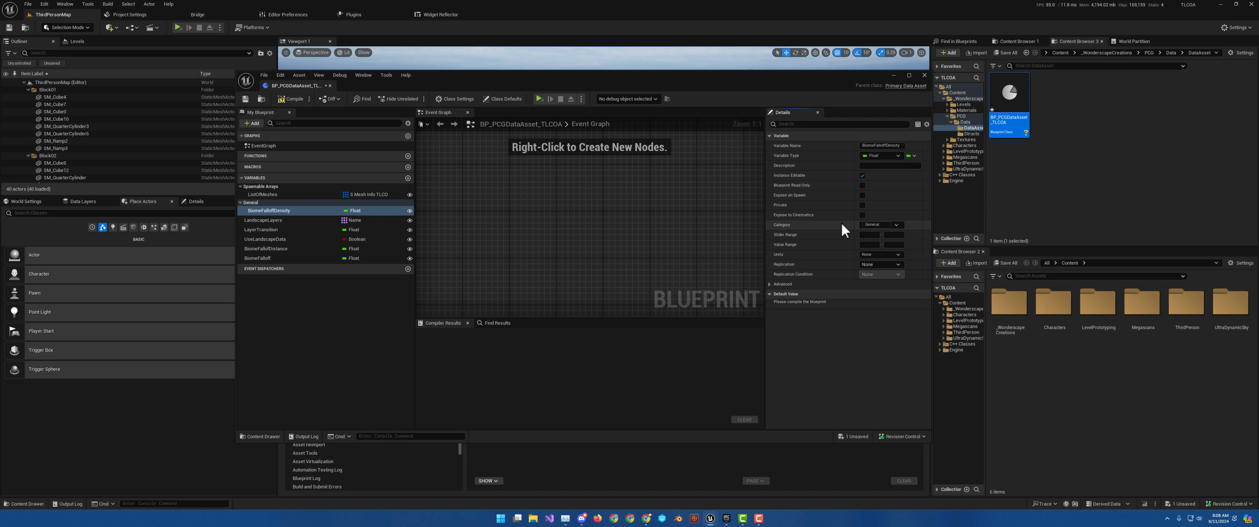
Move the remaining Default variables into General, ordered UseLandscapeData, LandscapeLayers, LayerTransition, BiomeFallofDistance and BiomeFalloff above BiomeFalloffDensity, and compile the Blueprint.
drag(264, 247, 259, 201)
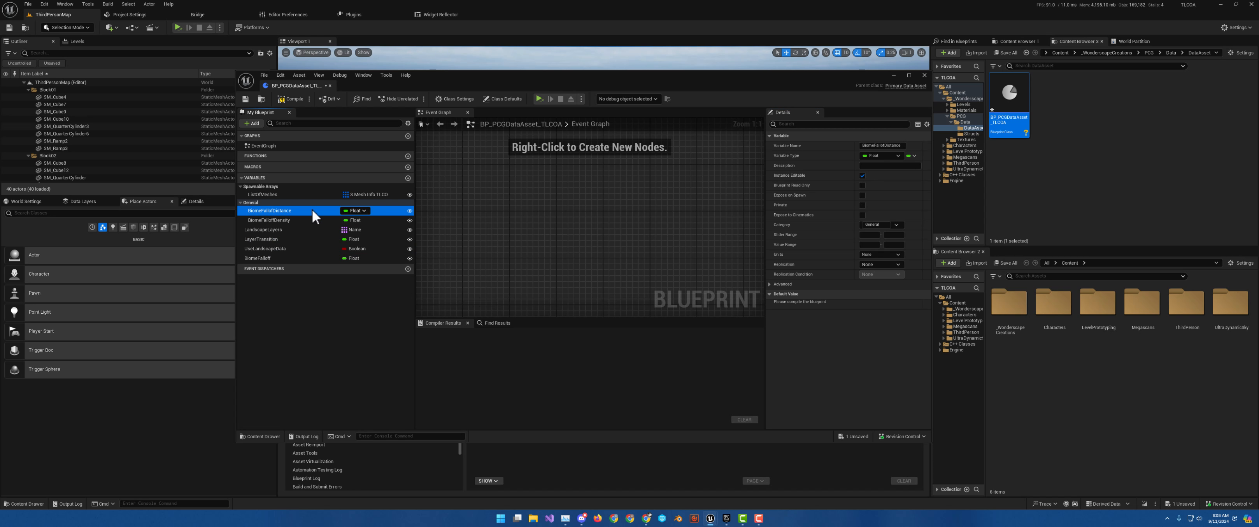
drag(259, 259, 256, 201)
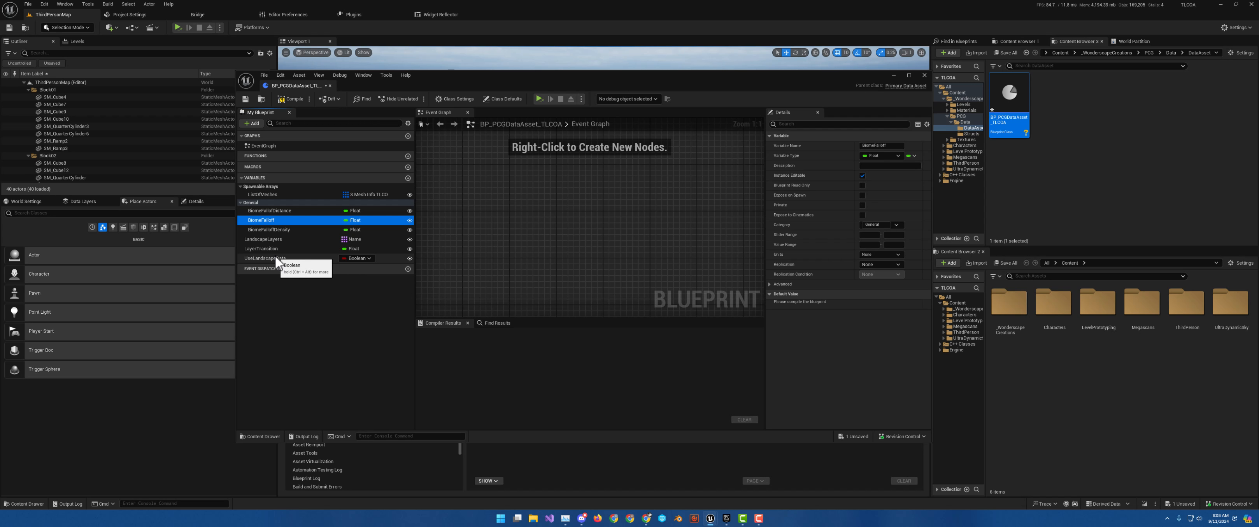
drag(273, 250, 257, 203)
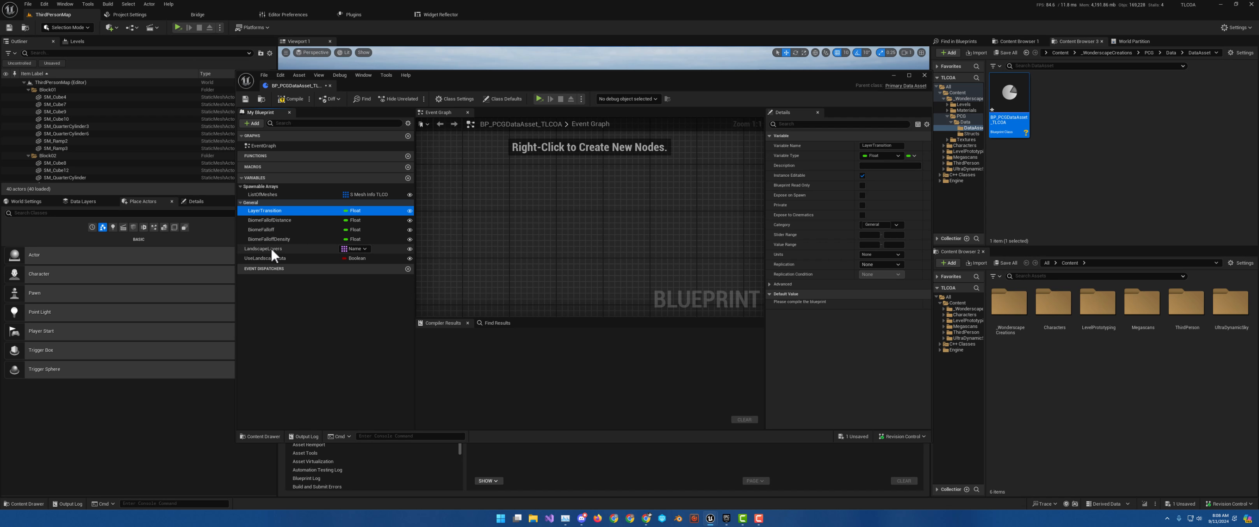
drag(270, 248, 260, 202)
click(269, 258)
drag(269, 258, 273, 205)
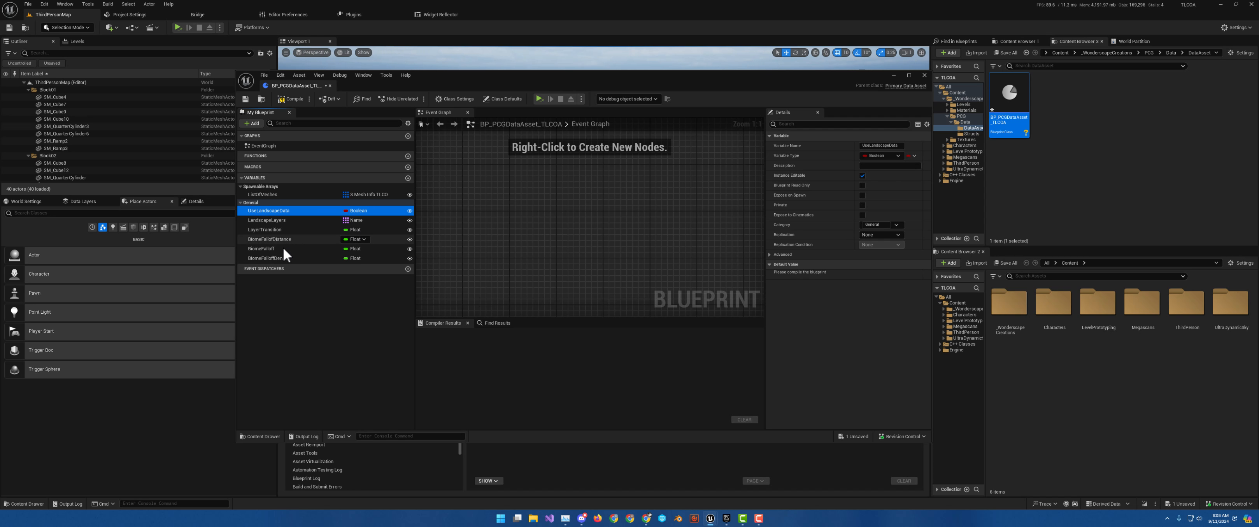
click(292, 99)
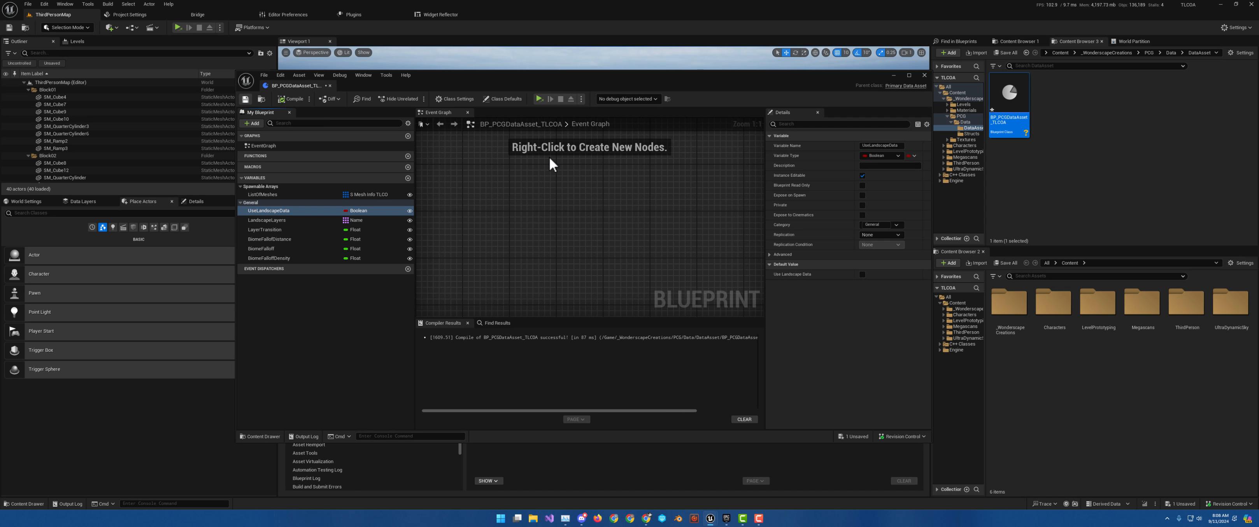
Save the Blueprint and create a new Data Asset of the BP_PCGDataAsset_TLCOA class in the DataAsset folder.
key(ctrl+s)
drag(723, 86, 651, 92)
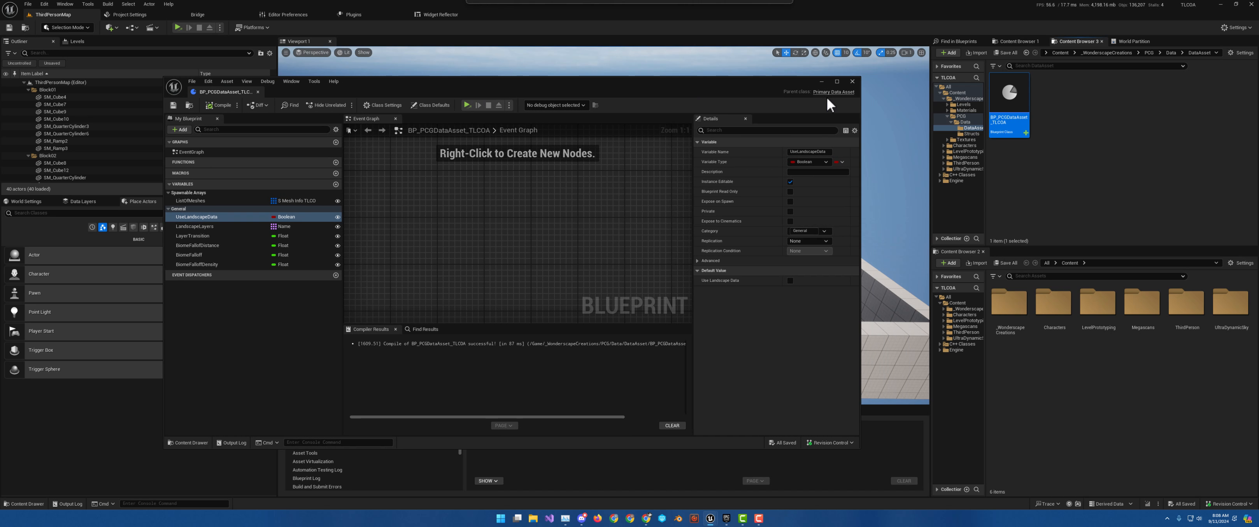
right_click(1063, 111)
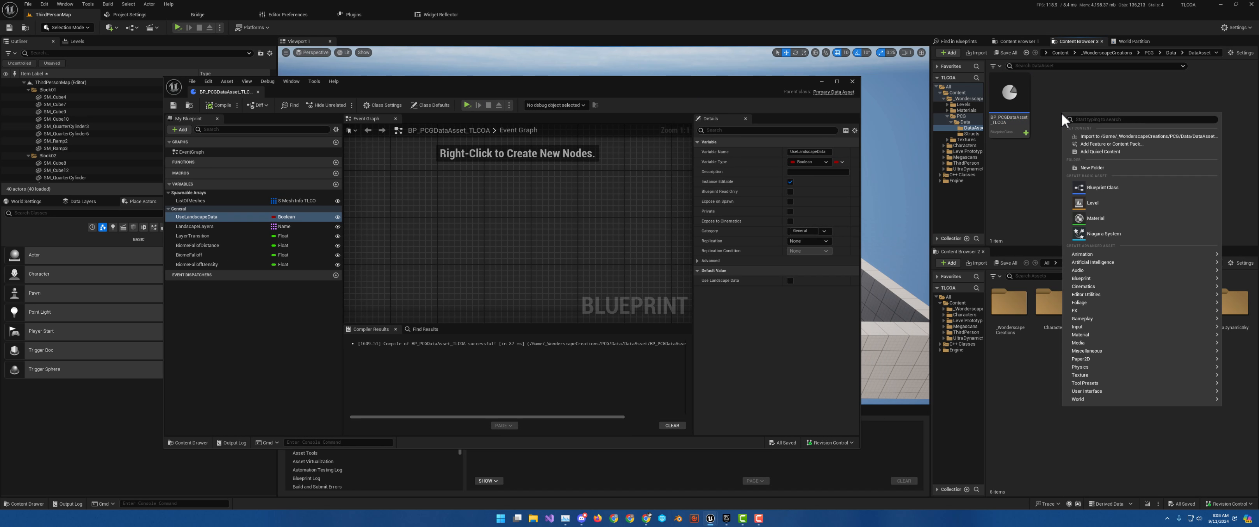
text(data)
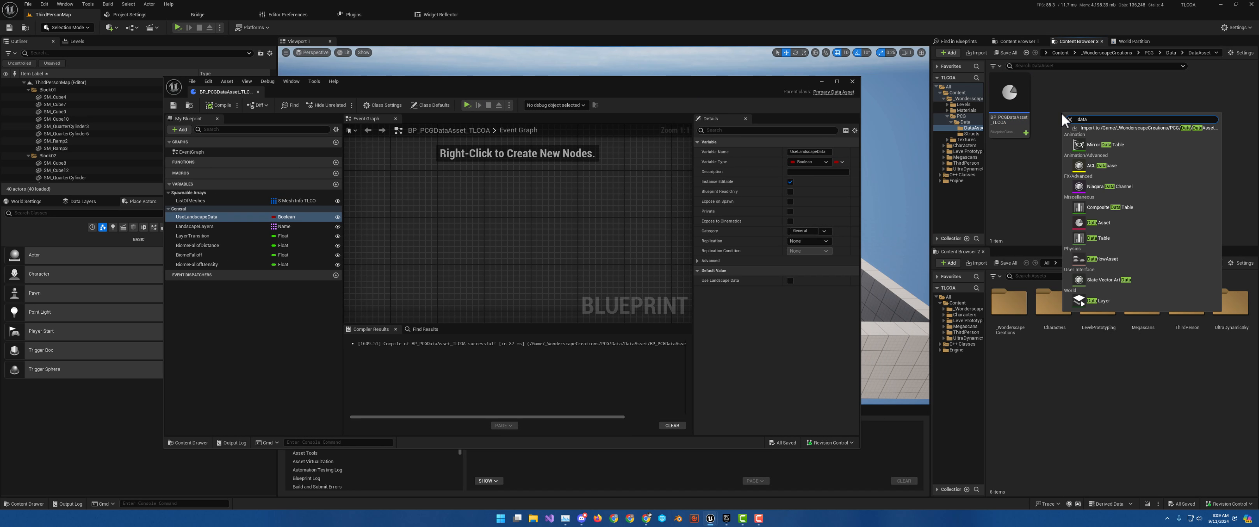
text( ass)
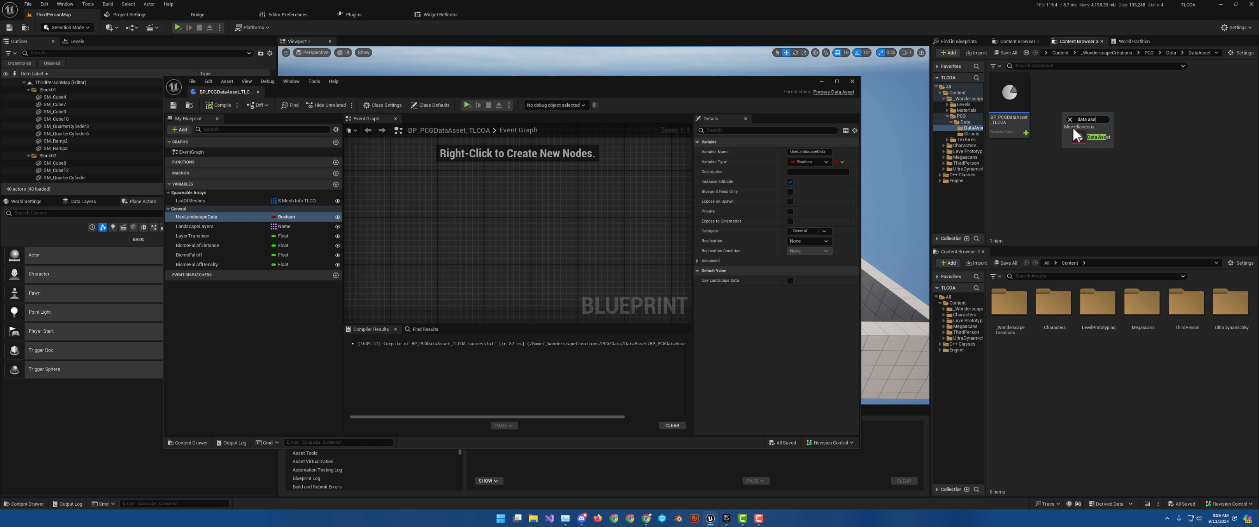
click(1093, 137)
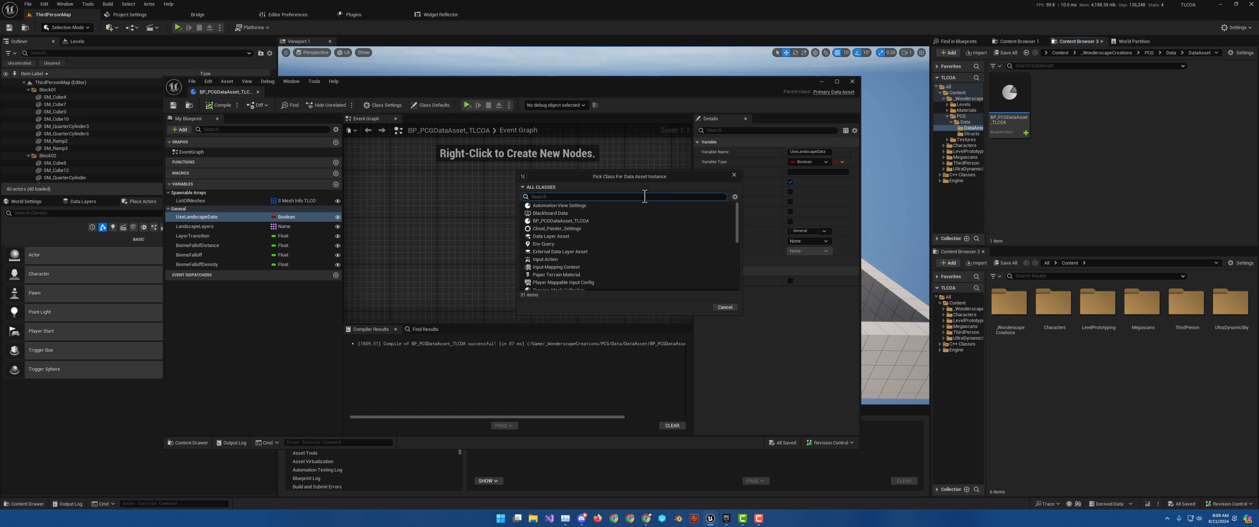
text(PCG)
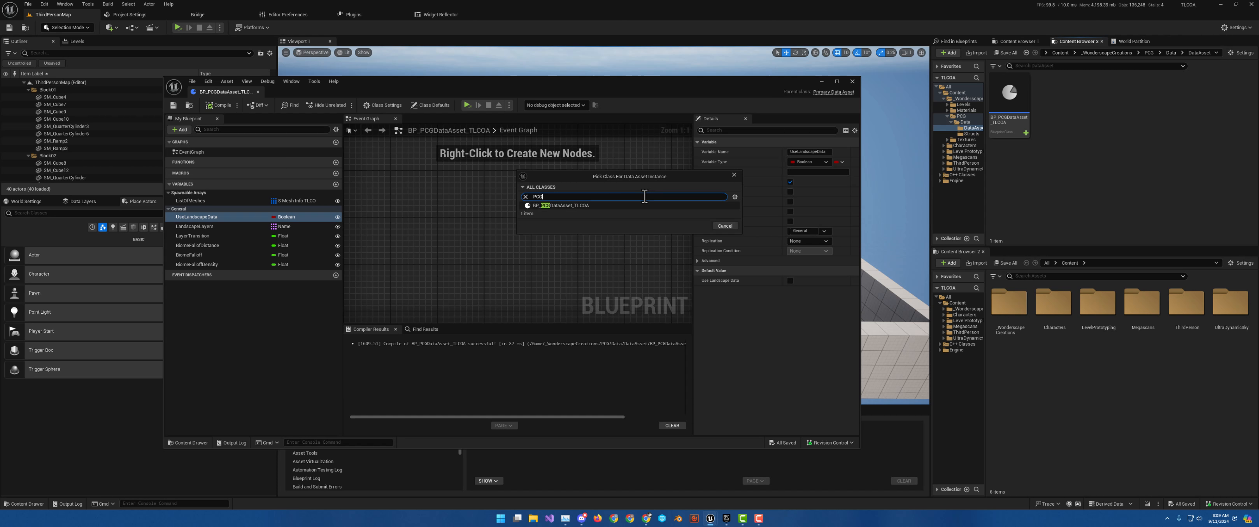
click(563, 206)
click(696, 227)
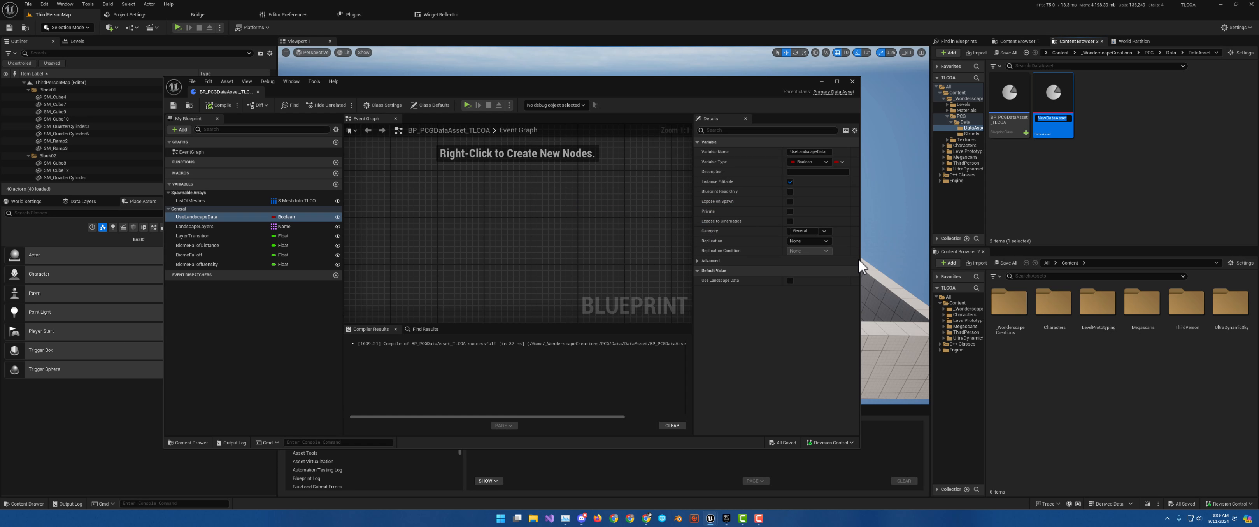
Name the new data asset DA_Forest_TLCOA.
text(DA)
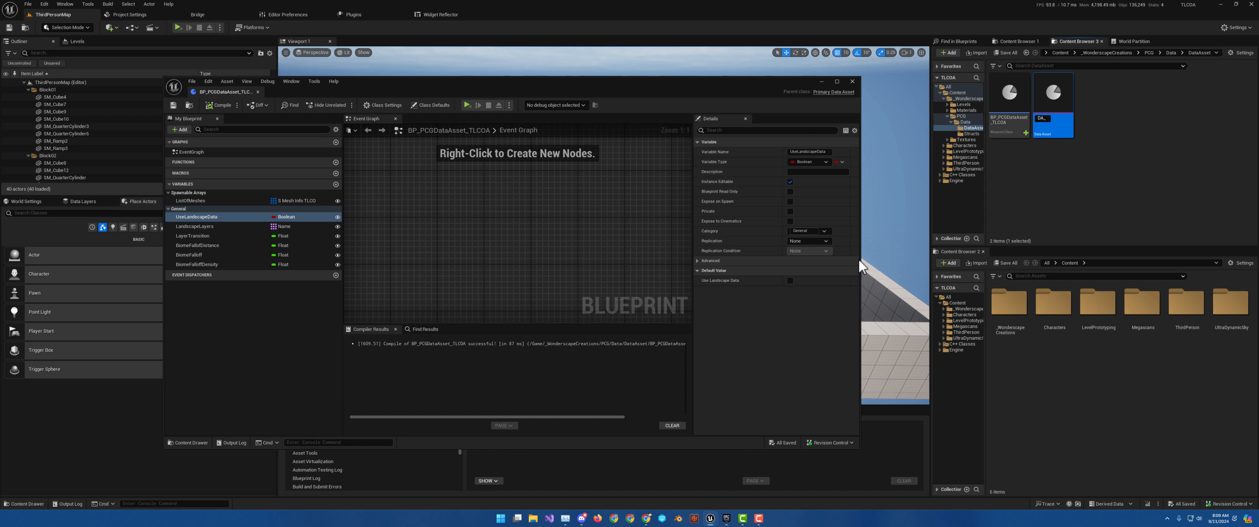
text(_Forest_TLCOA)
key(Return)
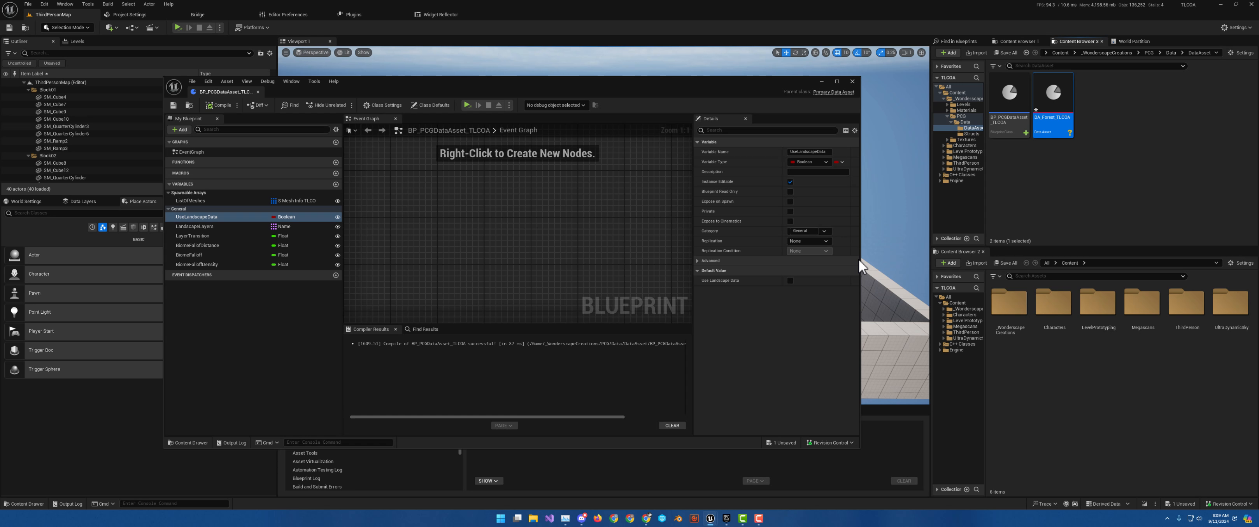
Open DA_Forest_TLCOA, add an element to List Of Meshes and set its ID to LargeTrees, copying that ID.
double_click(1055, 102)
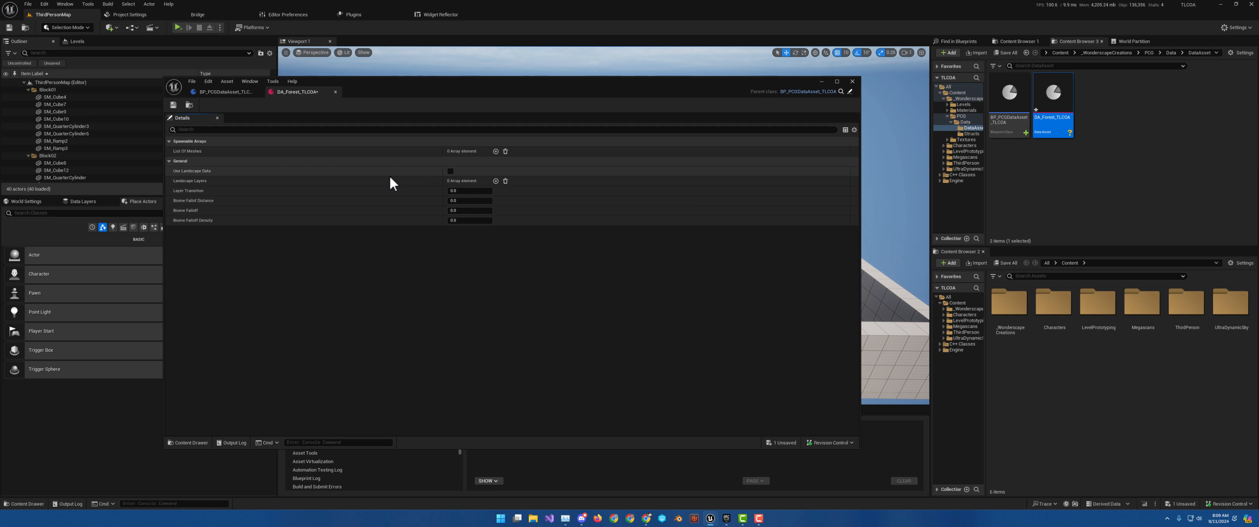
click(495, 151)
click(175, 161)
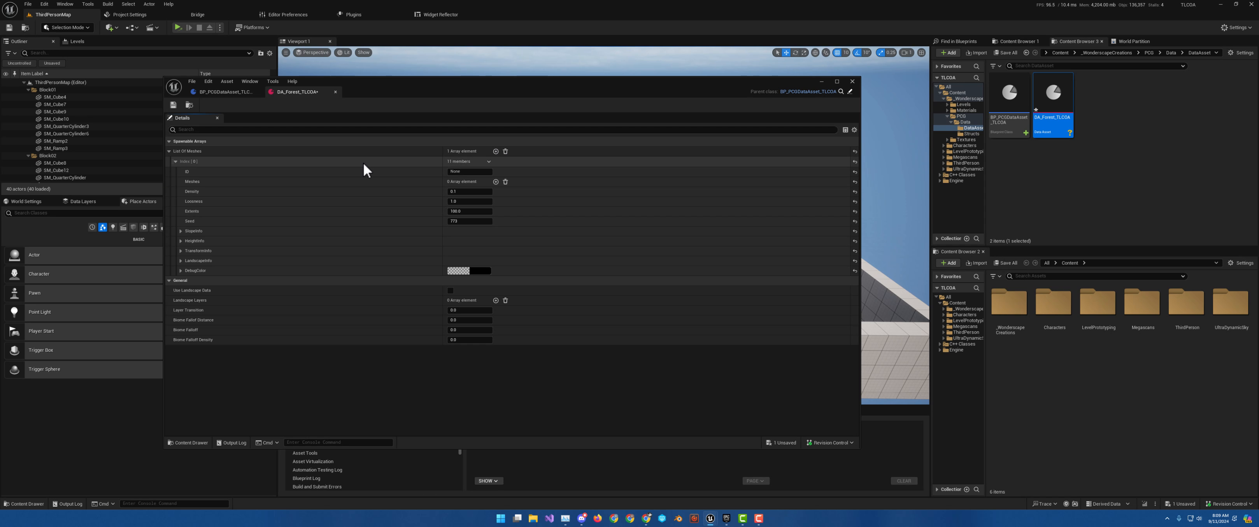
click(456, 172)
text(LargeTrees)
key(Return)
key(ctrl+c)
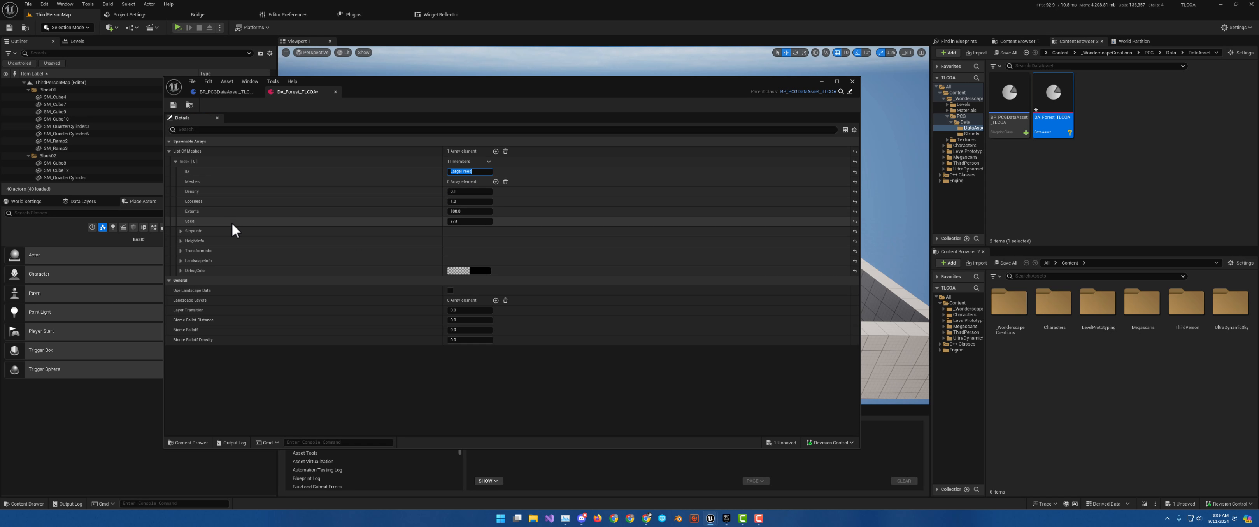
Set the ID in both the SlopeInfo and HeightInfo structures of the mesh list entry to LargeTrees.
click(181, 231)
click(462, 241)
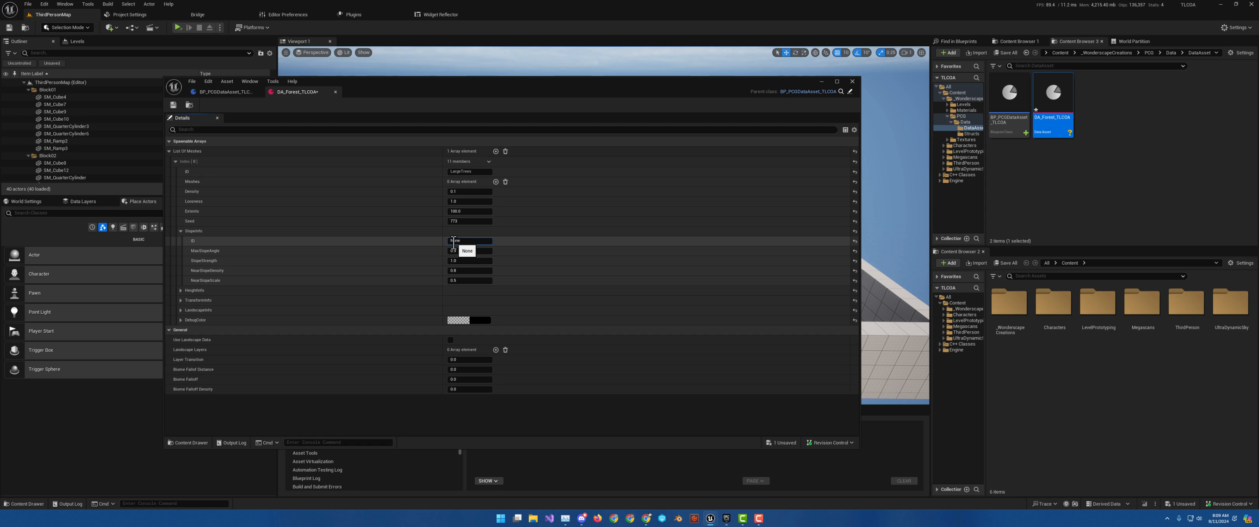
key(ctrl+v)
click(283, 292)
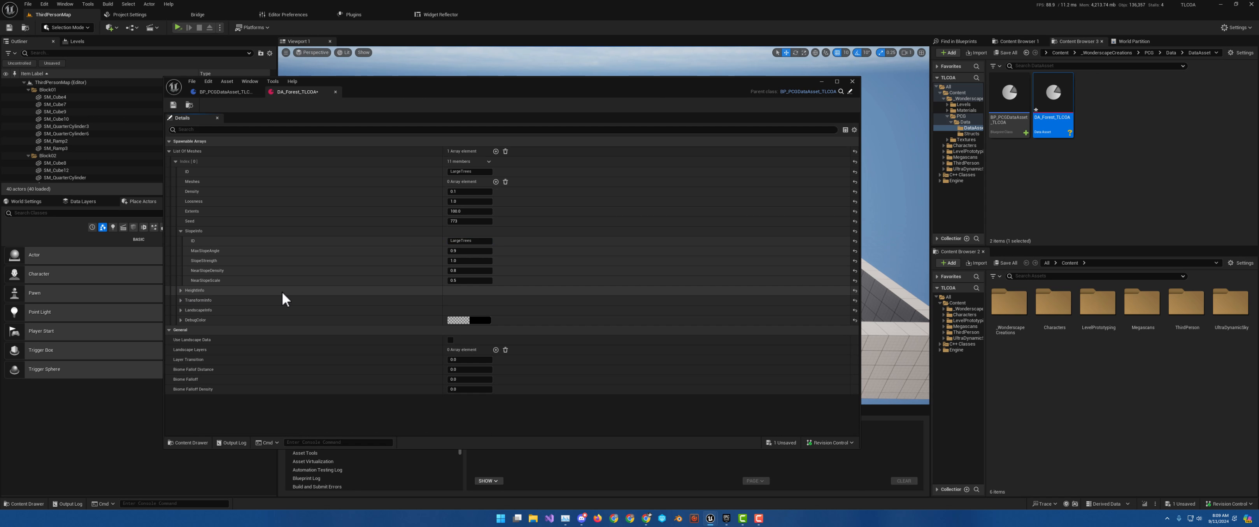
click(181, 290)
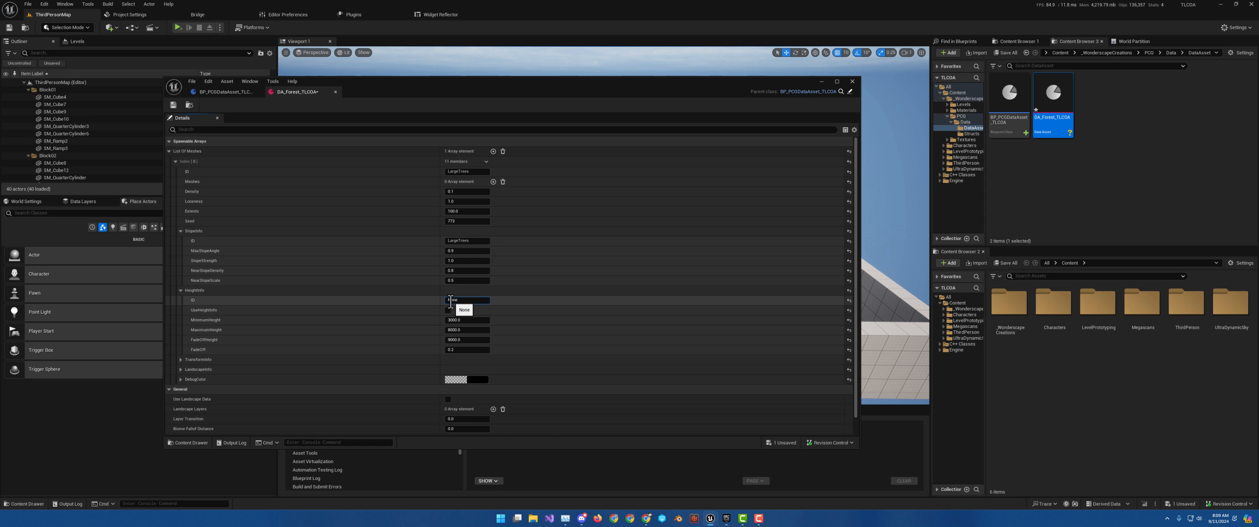
key(ctrl+v)
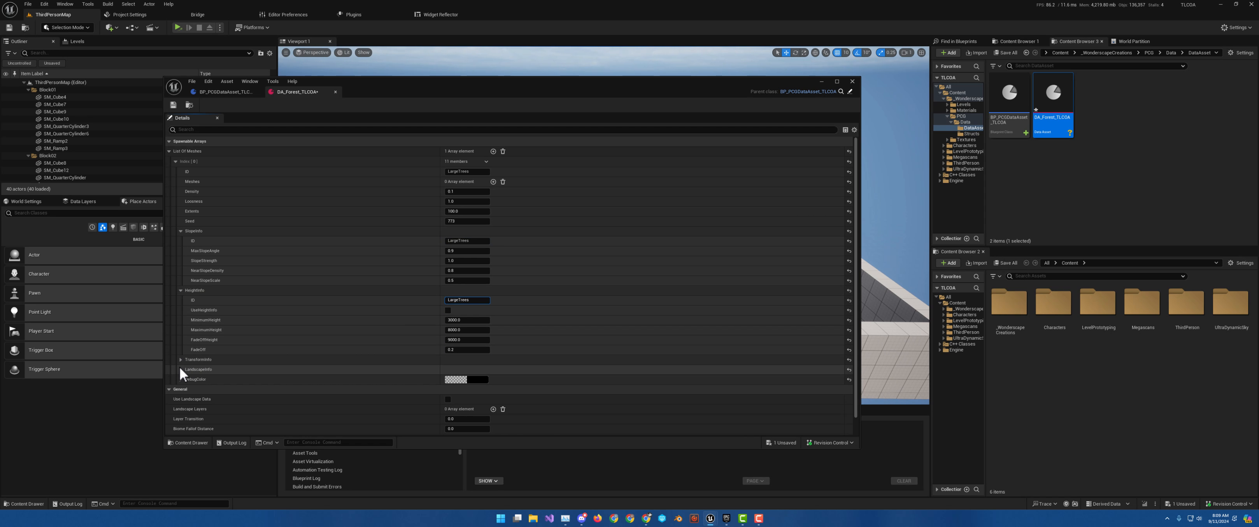
Set the TransformInfo and LandscapeInfo IDs to LargeTrees and collapse the entry's nested info structures.
click(181, 359)
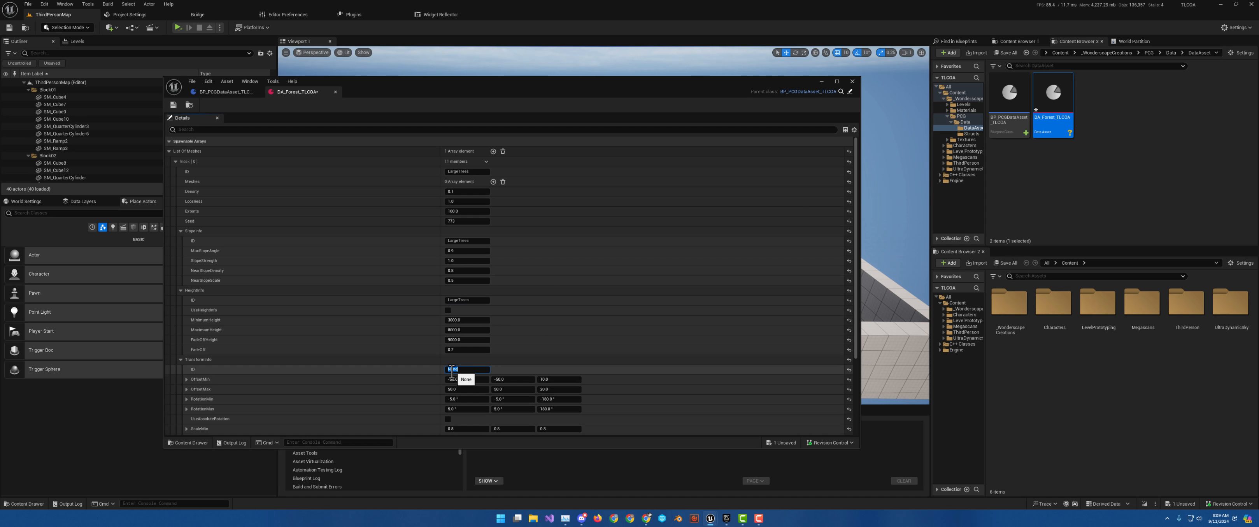
click(181, 359)
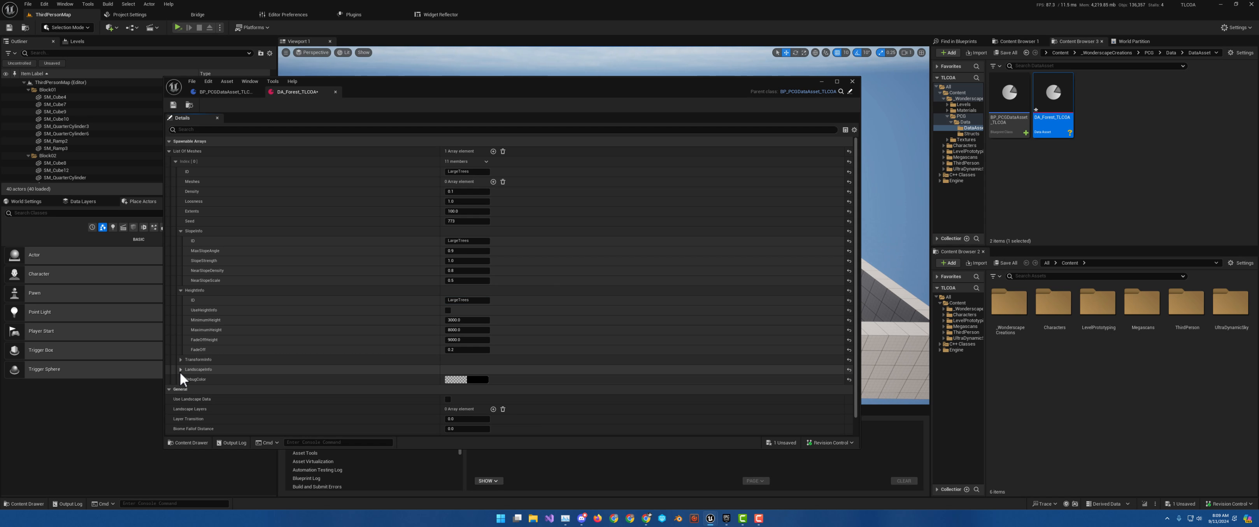
click(181, 369)
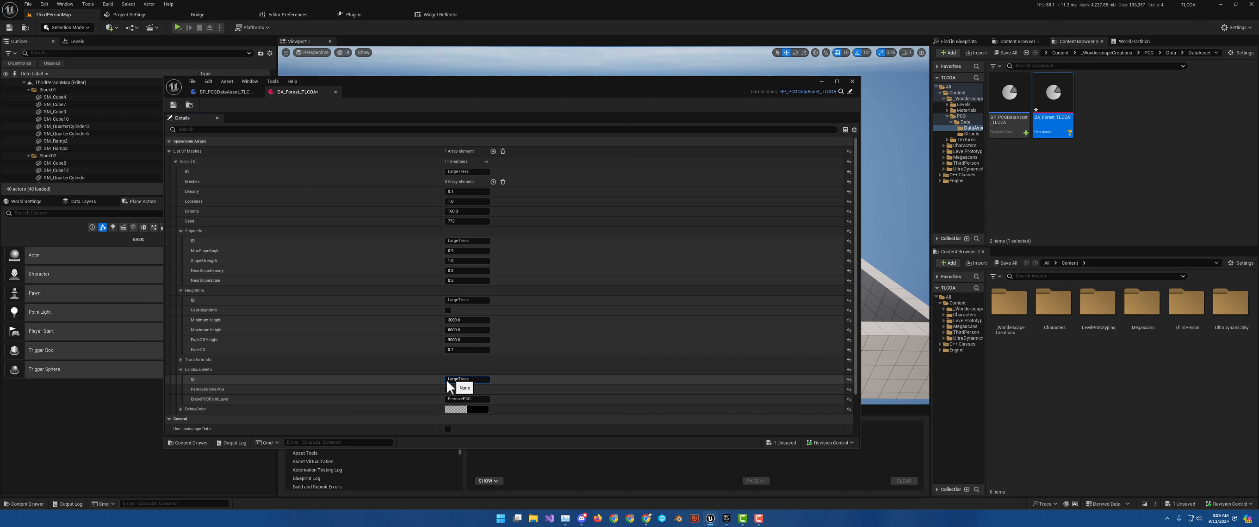
click(181, 370)
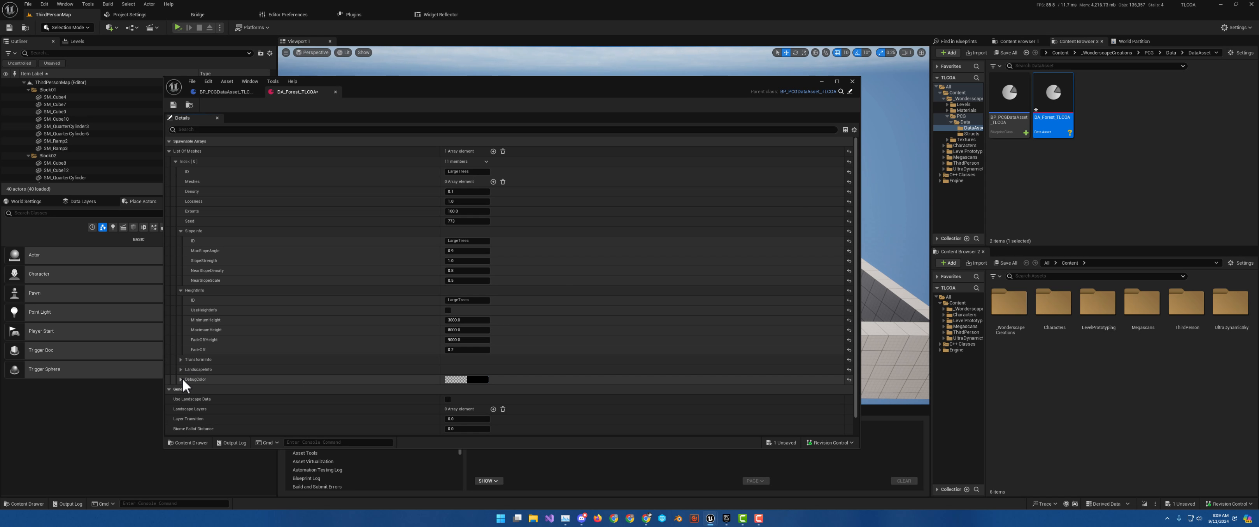
click(181, 290)
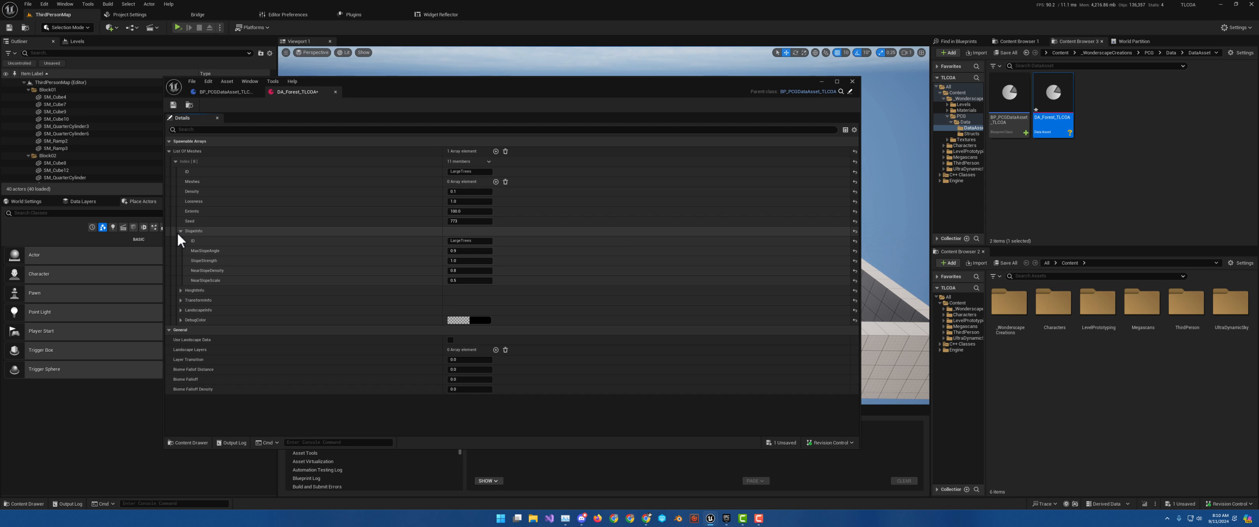
click(180, 231)
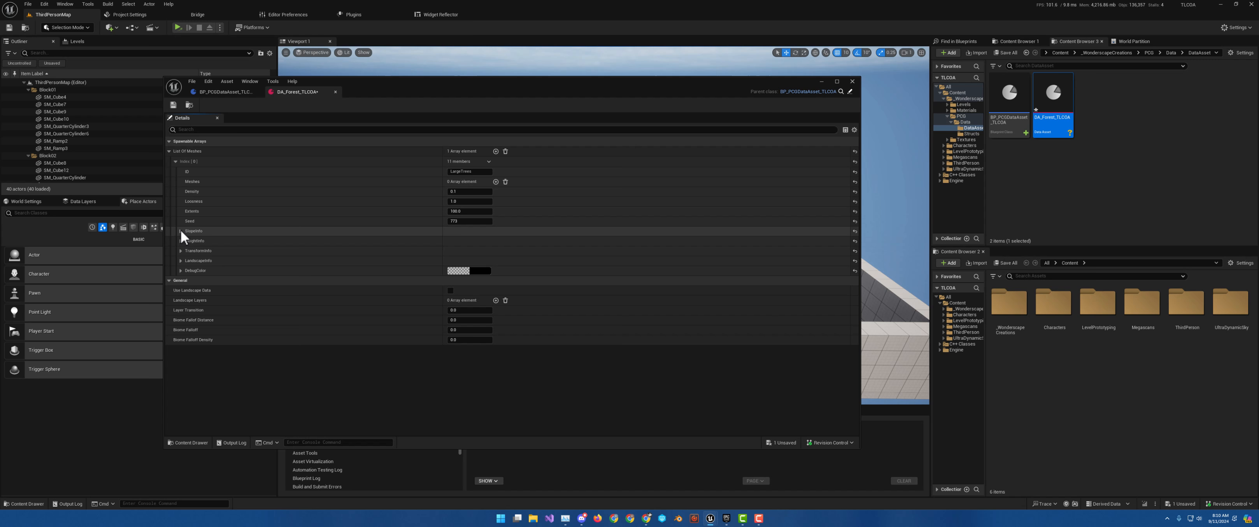
click(496, 151)
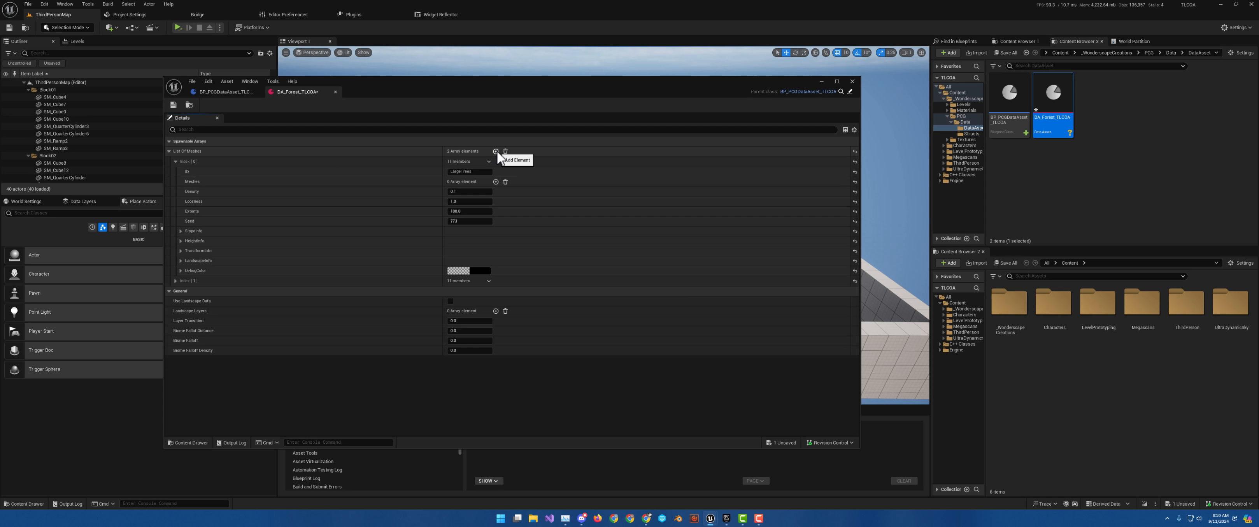
click(488, 280)
click(502, 300)
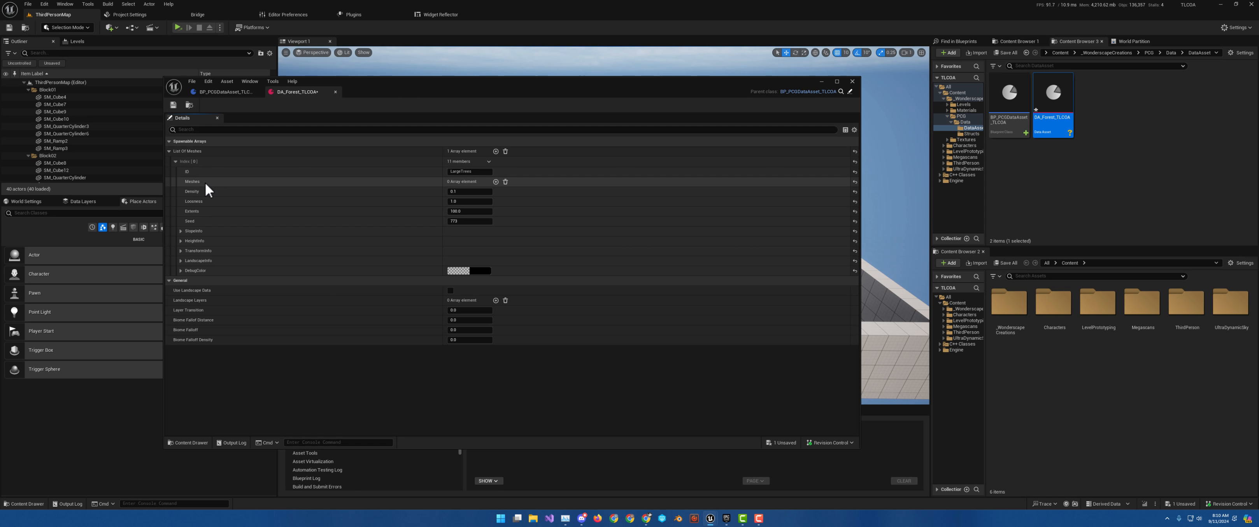
Add an element to the LargeTrees entry's Meshes array and set that element's ID to LargeTrees.
click(496, 181)
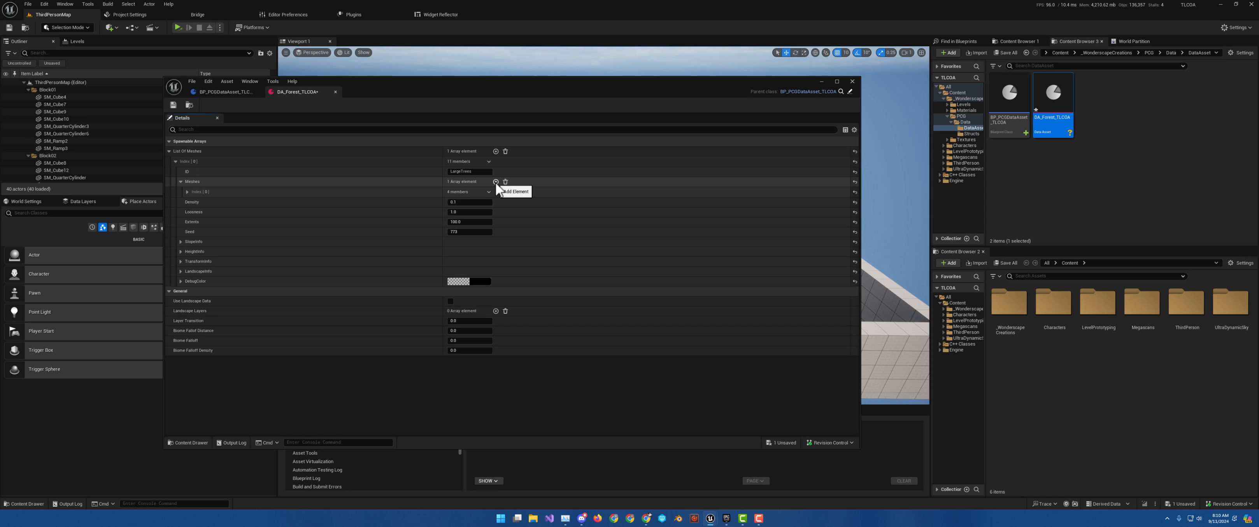
click(187, 192)
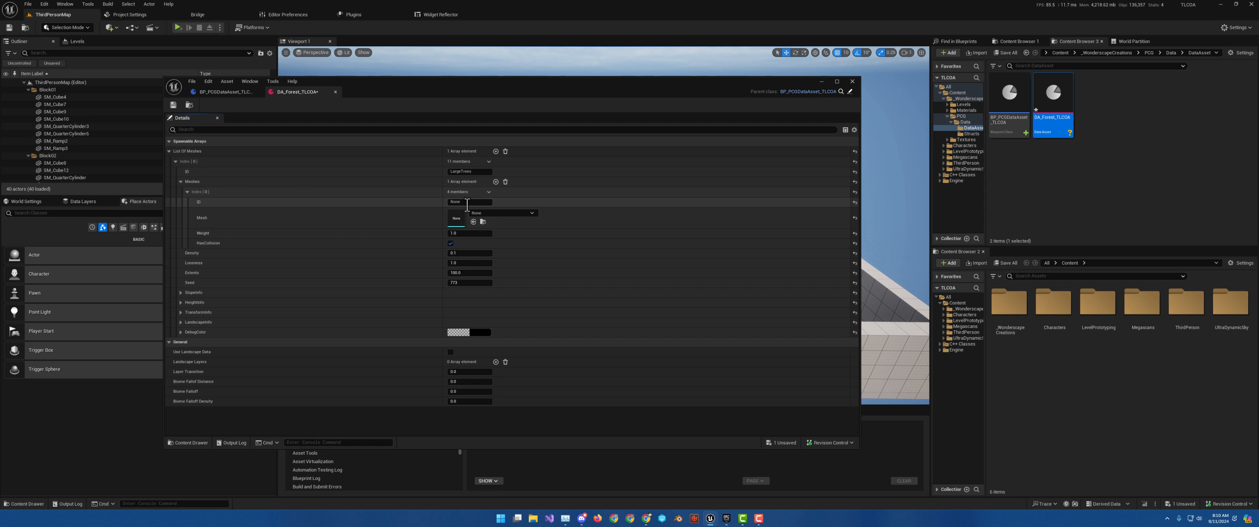
click(456, 202)
key(ctrl+v)
key(ctrl+a)
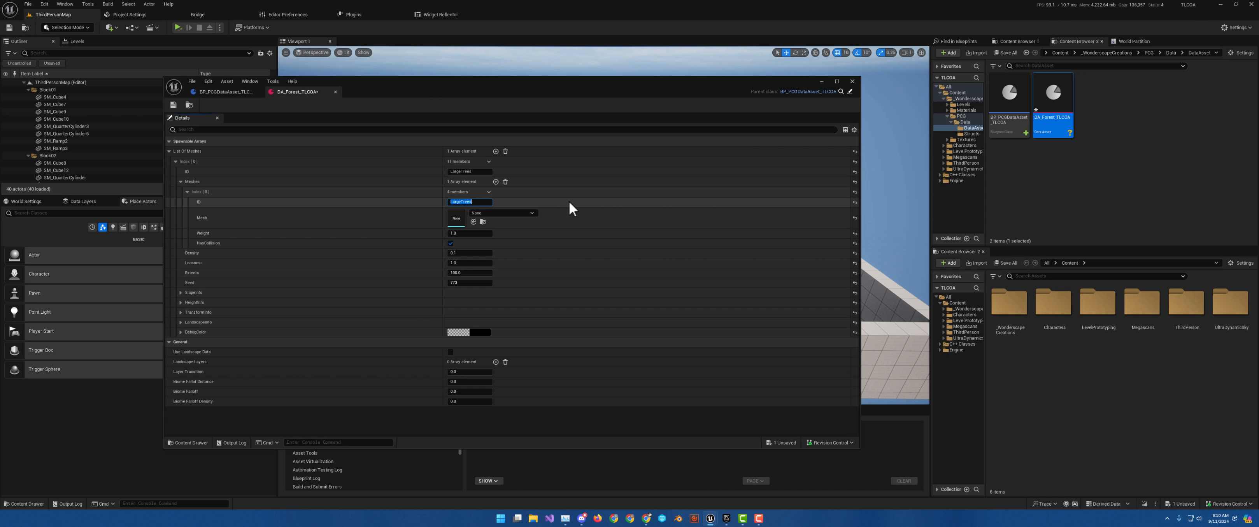